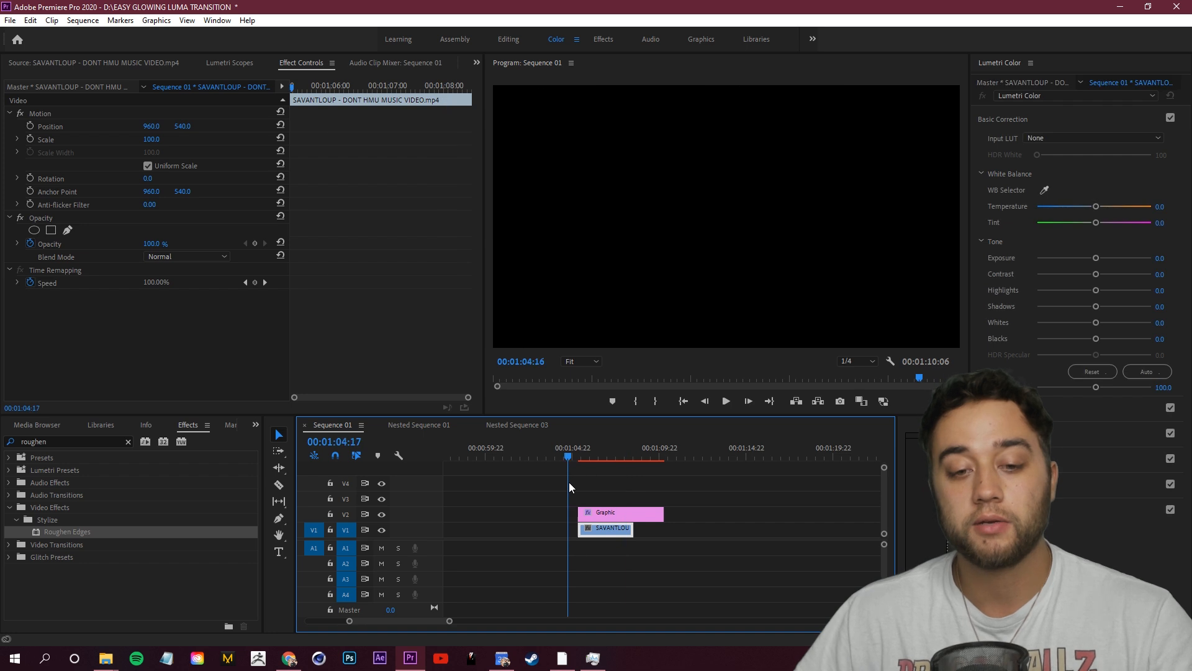
Play back the splatter transition and return the playhead to 00:01:05:09 near the start of the clips
key("space")
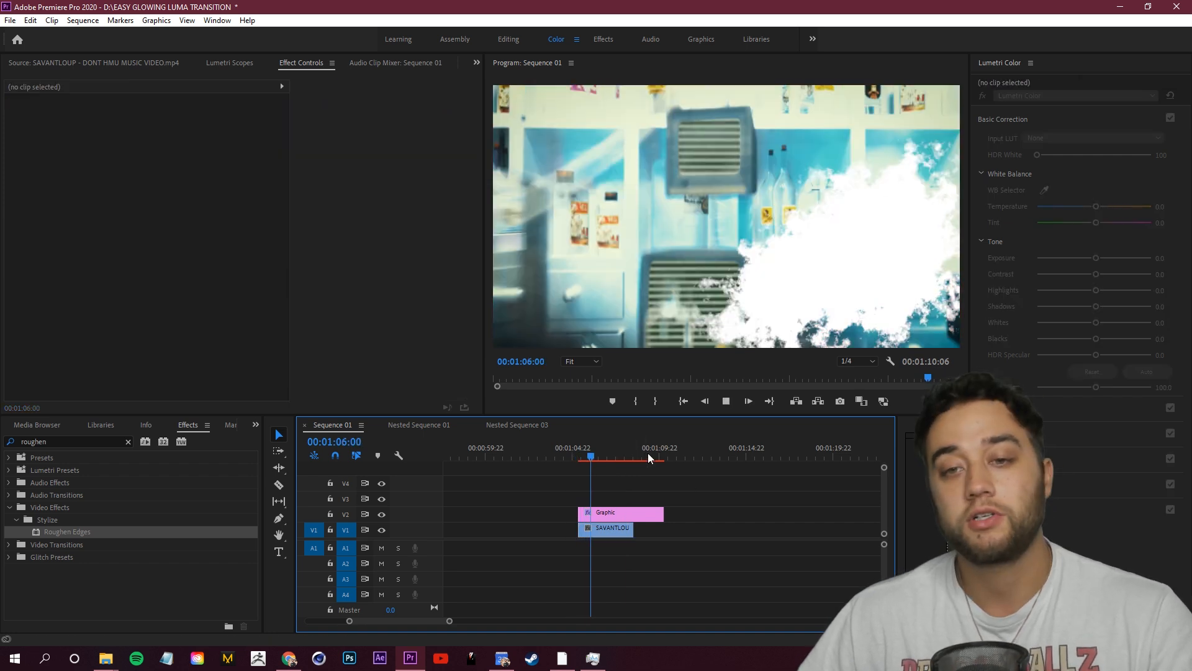
left_click(579, 460)
left_click(579, 460)
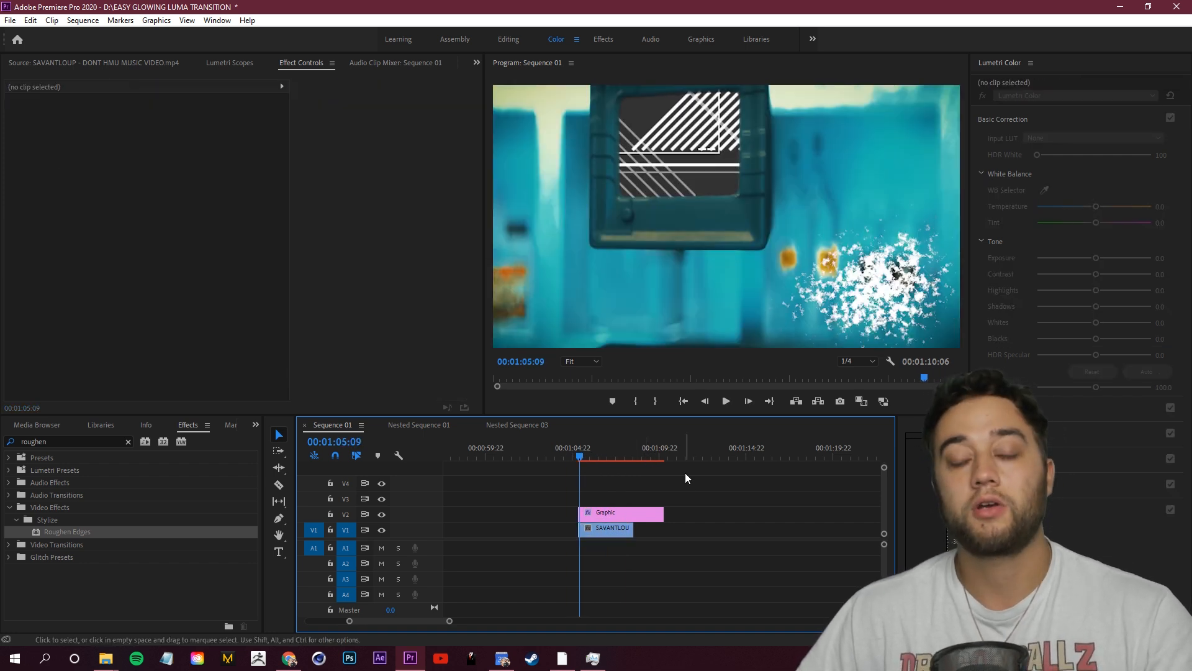
Raise the video and Graphic clips by one track and shift the Graphic clip to after the video clip
left_click_drag(601, 528, 601, 512)
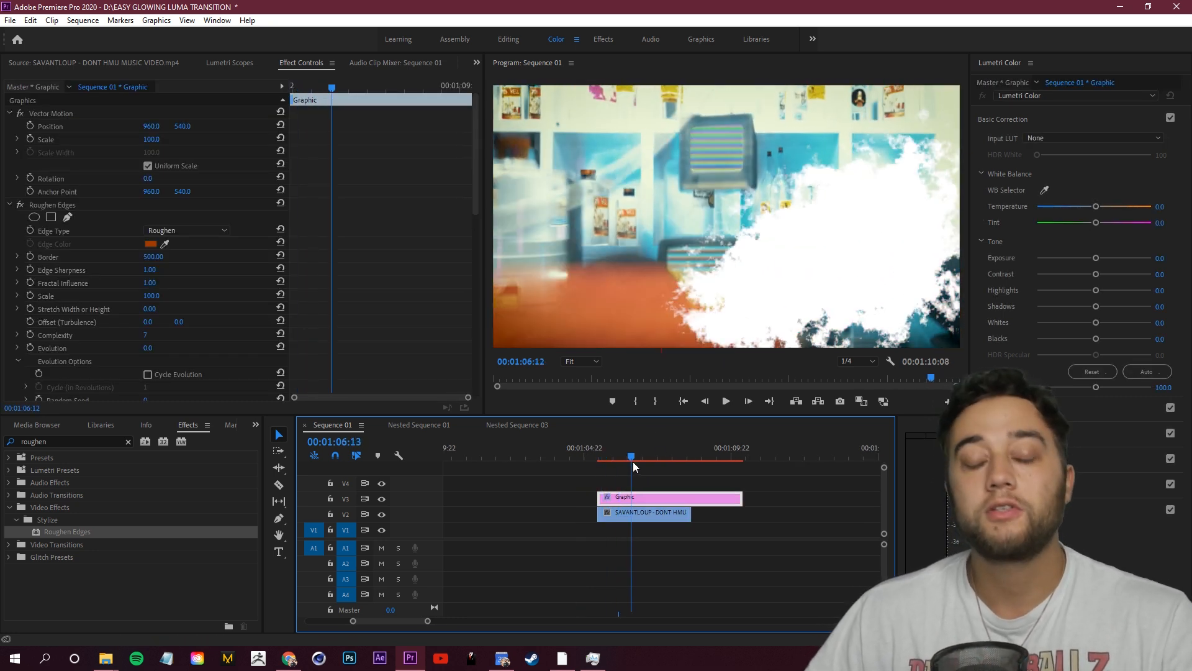
left_click_drag(632, 461, 616, 460)
left_click_drag(638, 507, 783, 502)
left_click(676, 470)
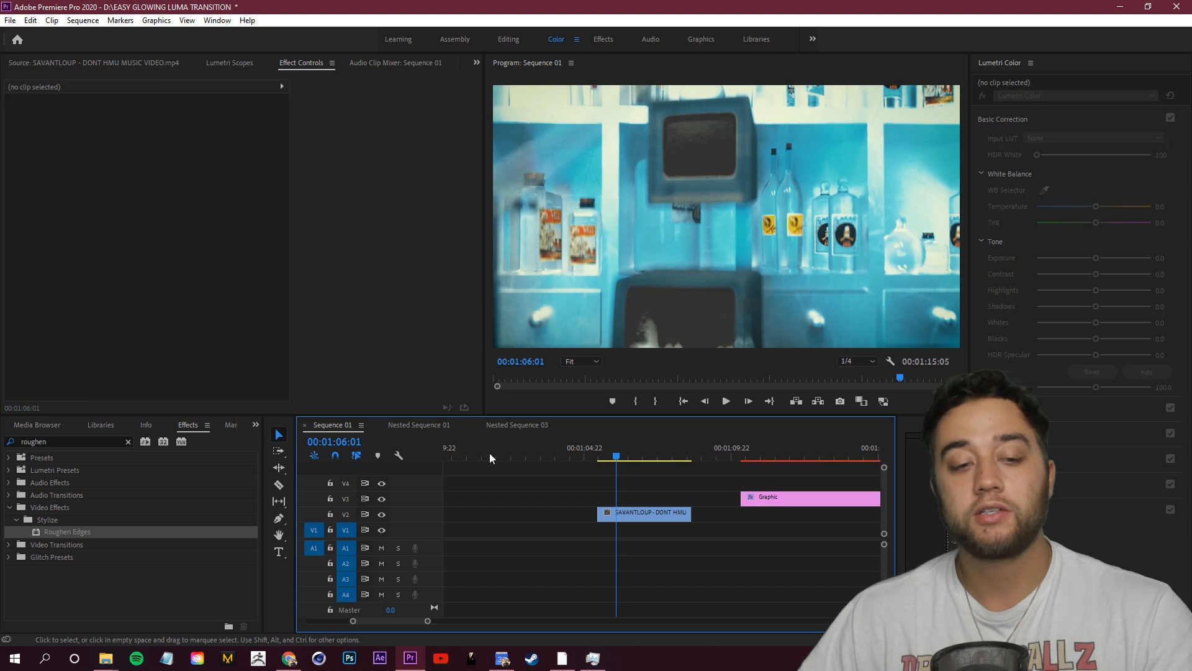
Add a text box over most of the frame with the text YOUTUBE at 00:01:06:01
left_click(278, 552)
left_click_drag(538, 148, 931, 336)
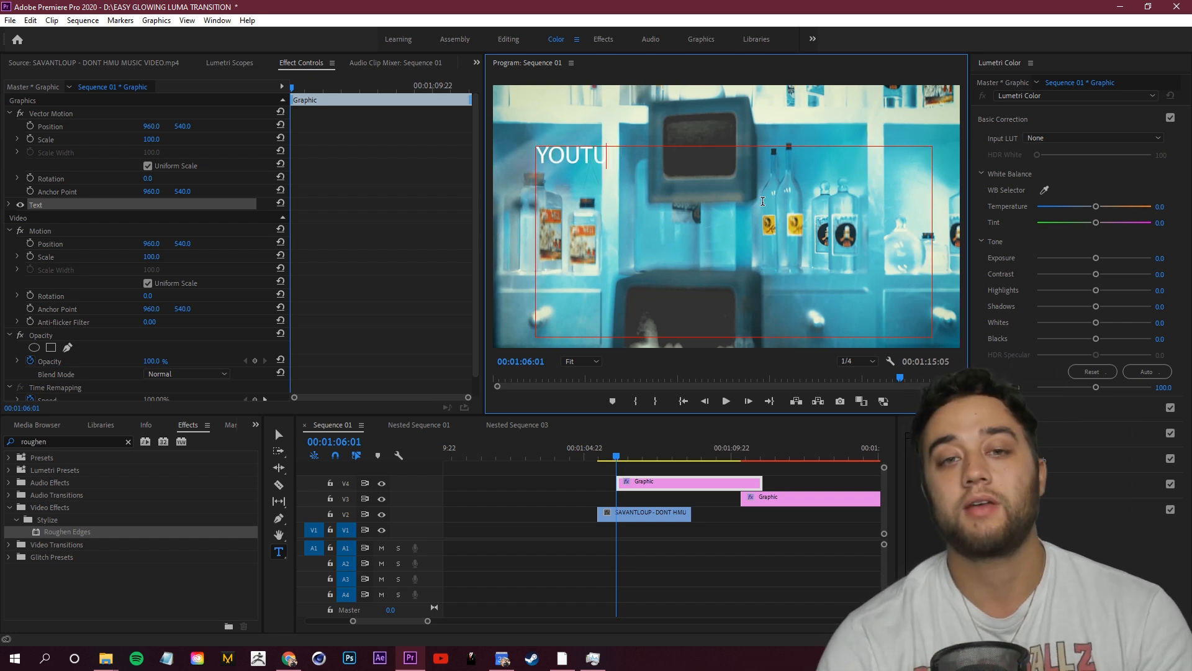
key("Escape")
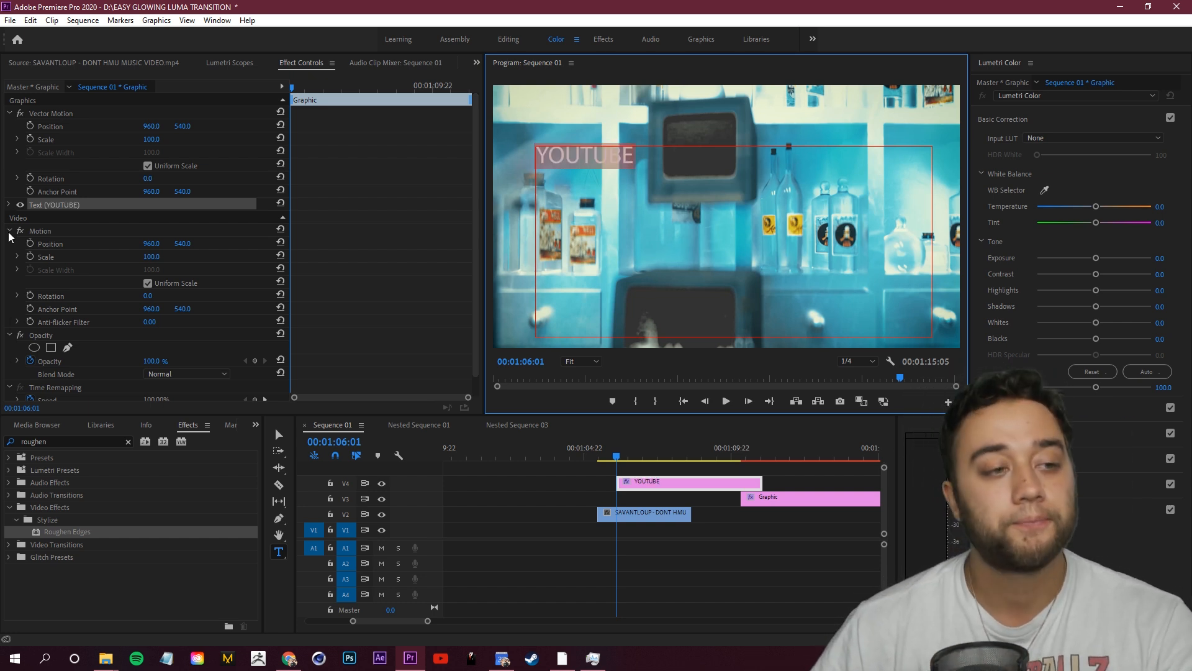
Set the YOUTUBE title's font to Axis Extra Bold and its size to 295
left_click(9, 205)
left_click(90, 248)
left_click(125, 294)
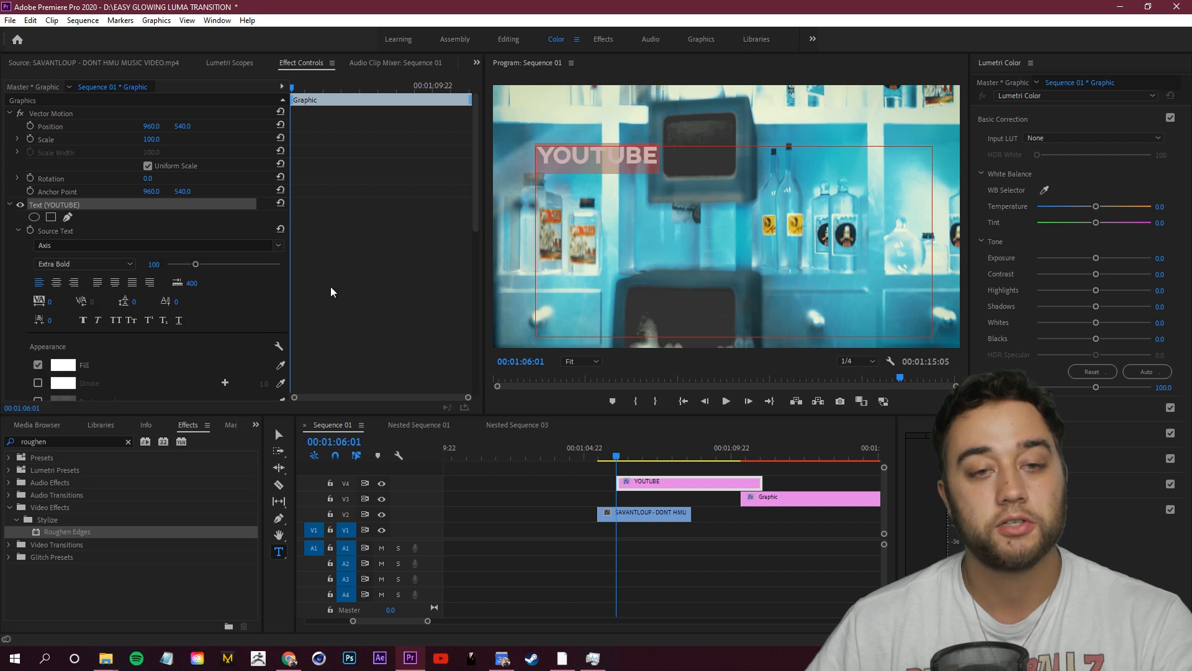
left_click_drag(196, 264, 252, 265)
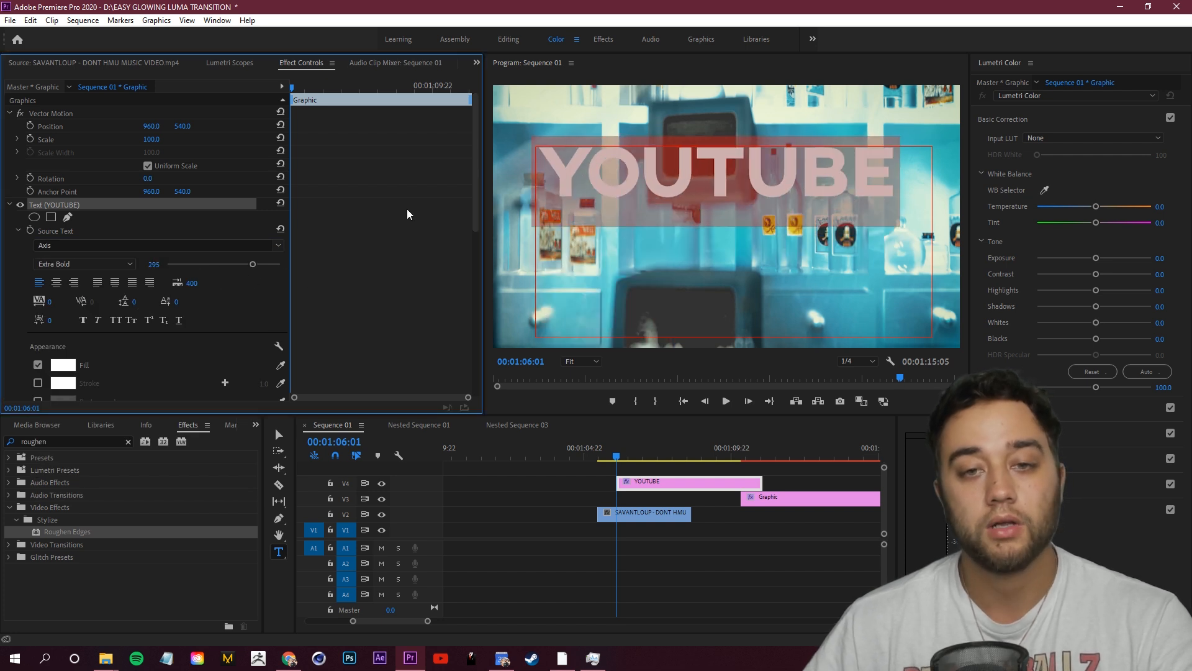
Place the YOUTUBE title in the middle of the frame and align its clip with the video clip's start
left_click(51, 113)
left_click_drag(721, 173, 737, 231)
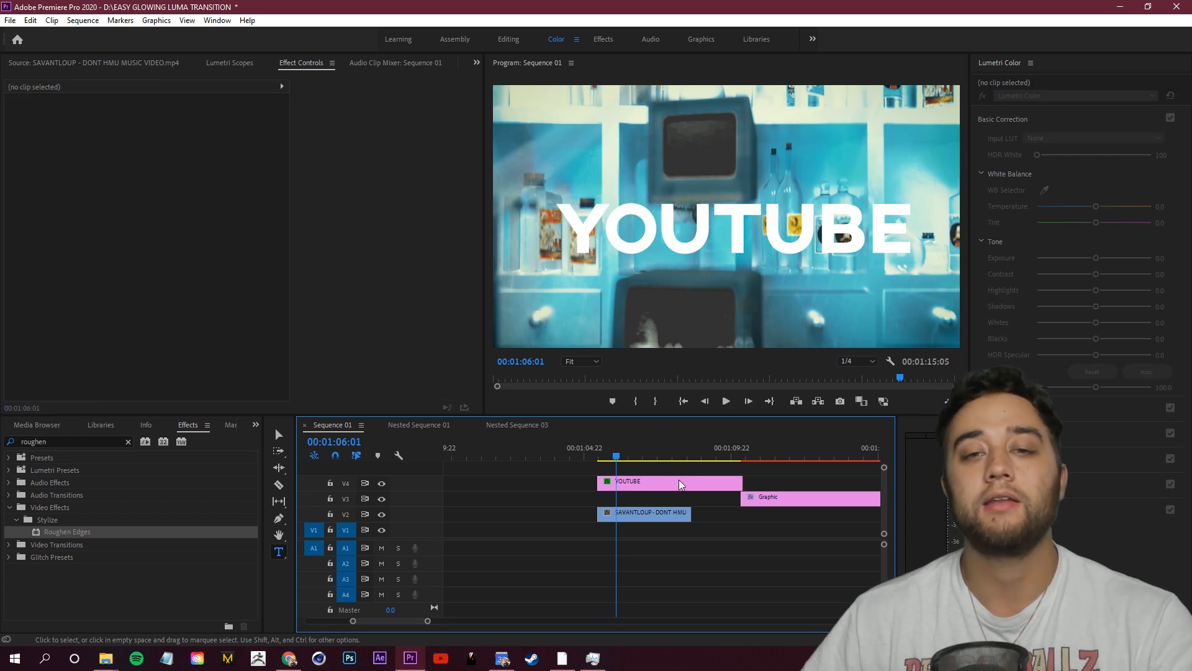
key("v")
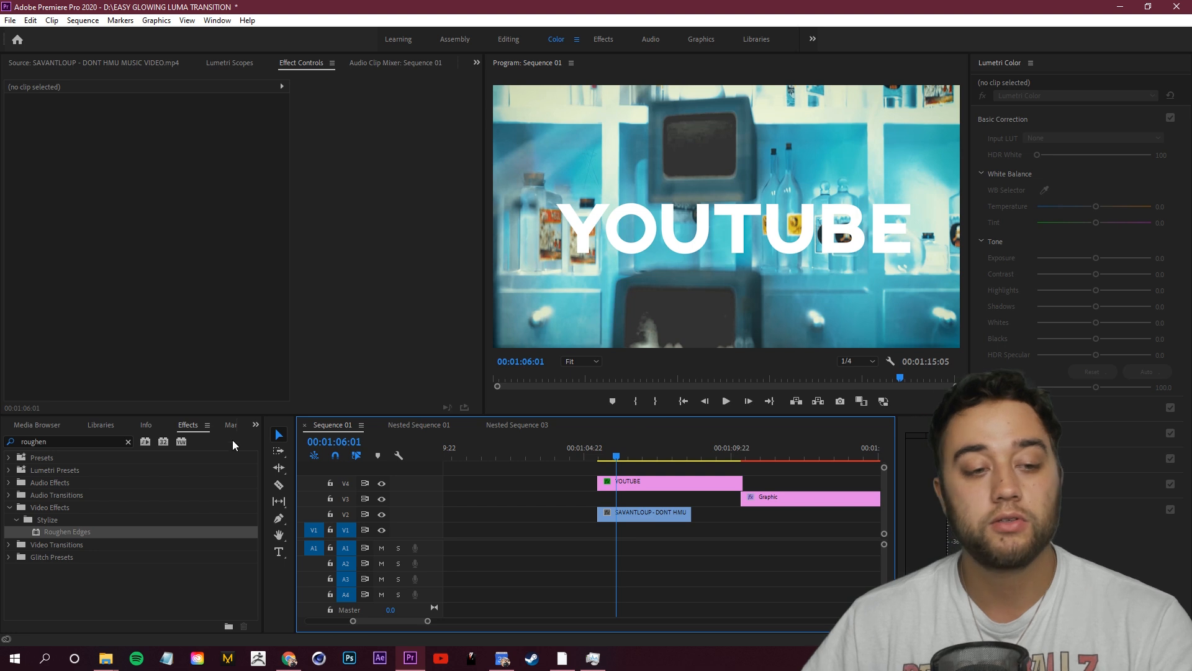
Search the effects for "track mat" and select Track Matte Key
left_click(125, 442)
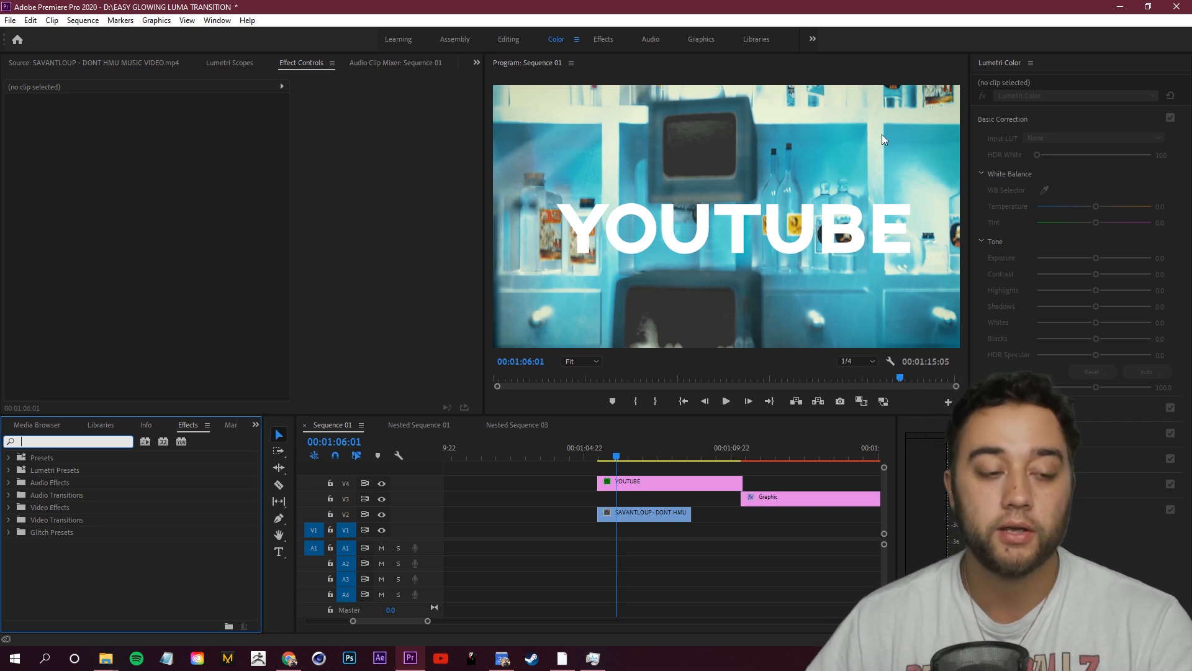
type("t")
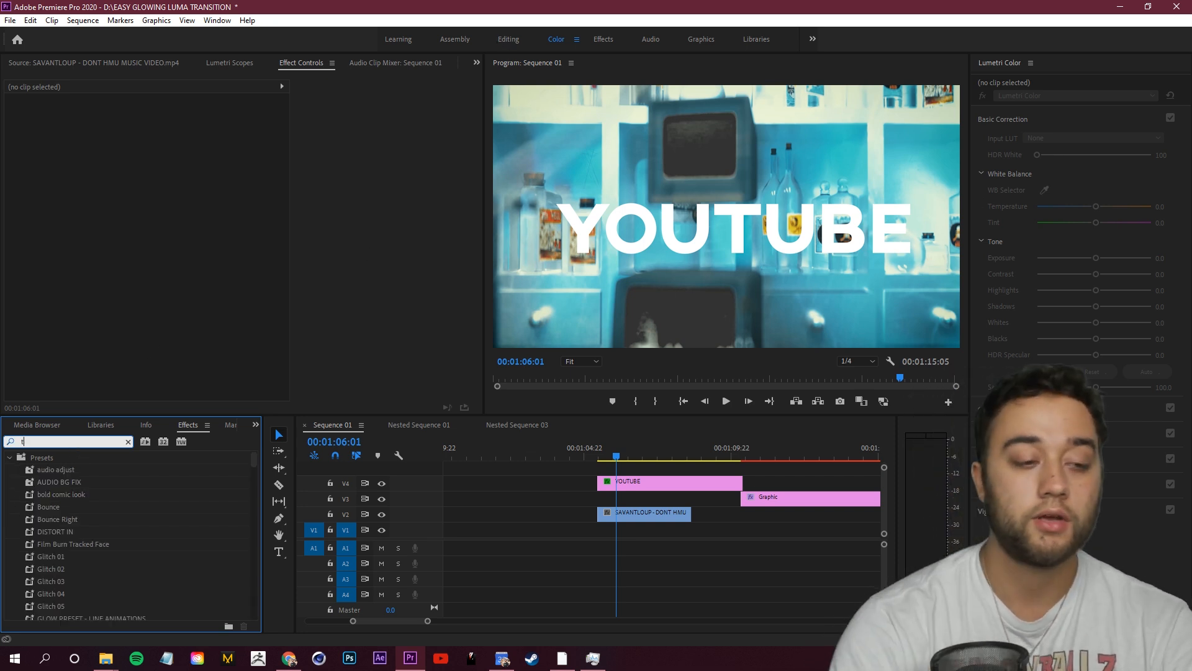
type("rack mate")
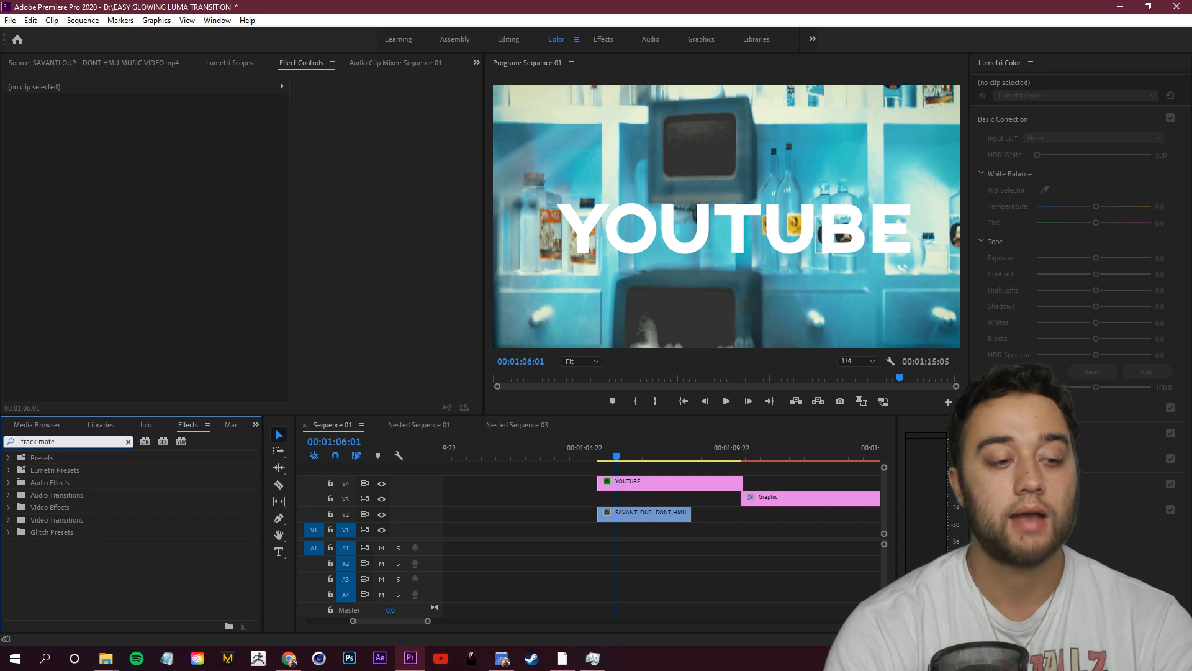
key("BackSpace")
left_click(69, 531)
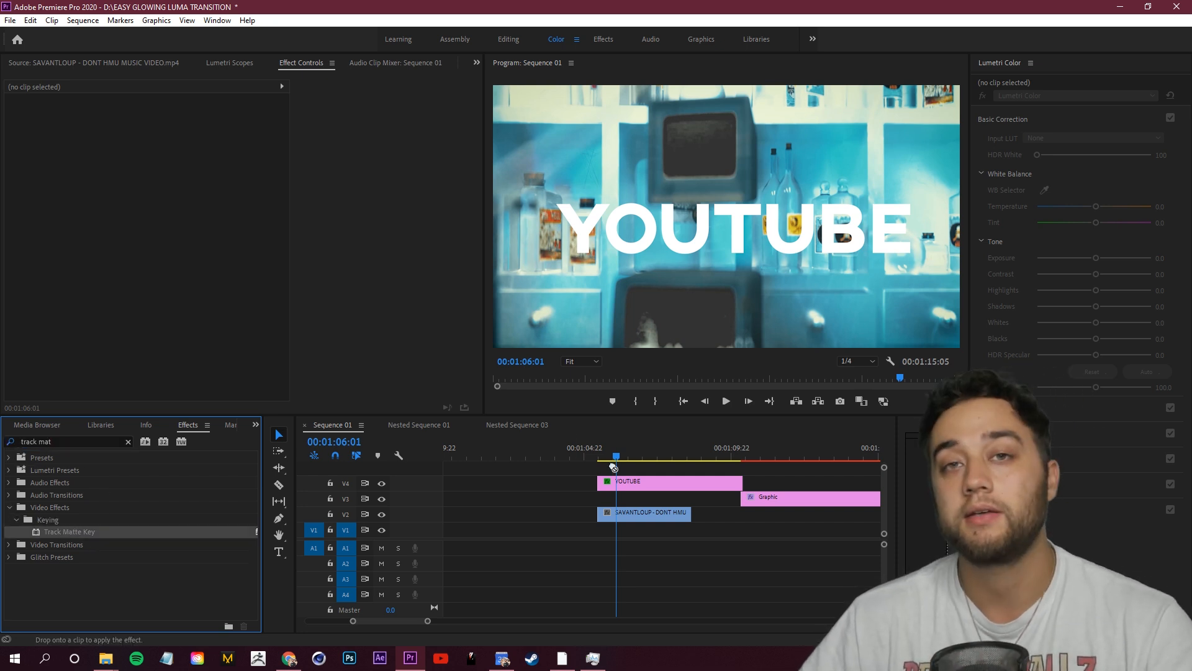
Apply Track Matte Key to the music video clip on V2 and set its matte to Video 4
left_click_drag(64, 545, 640, 515)
left_click(641, 512)
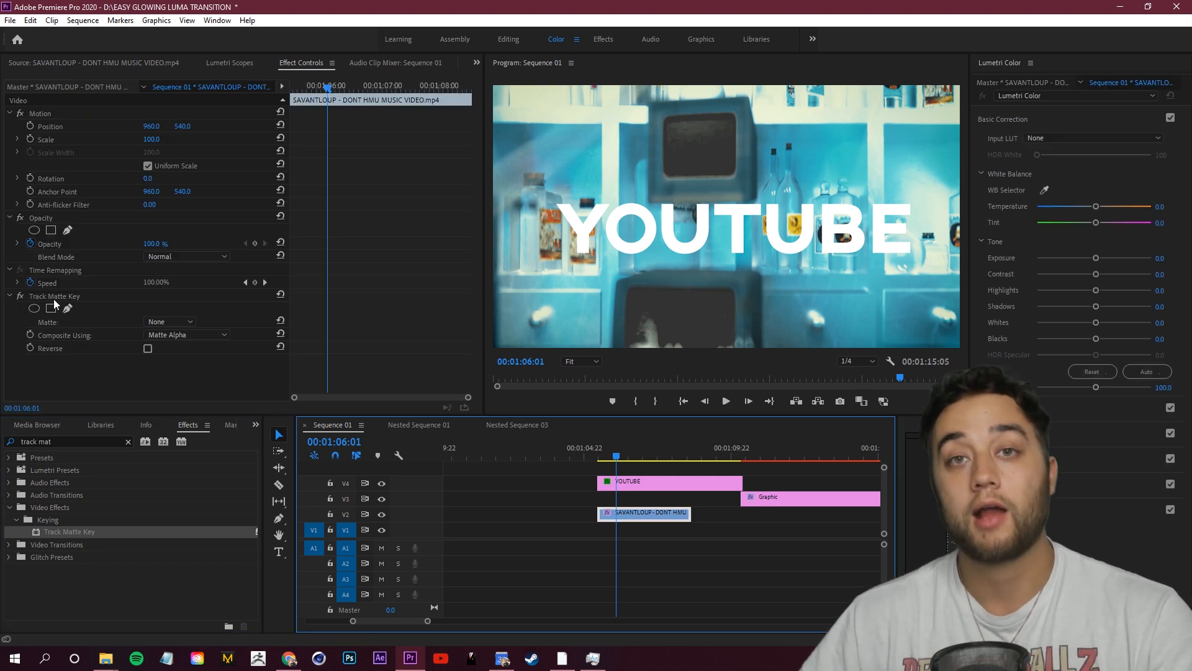
left_click(175, 322)
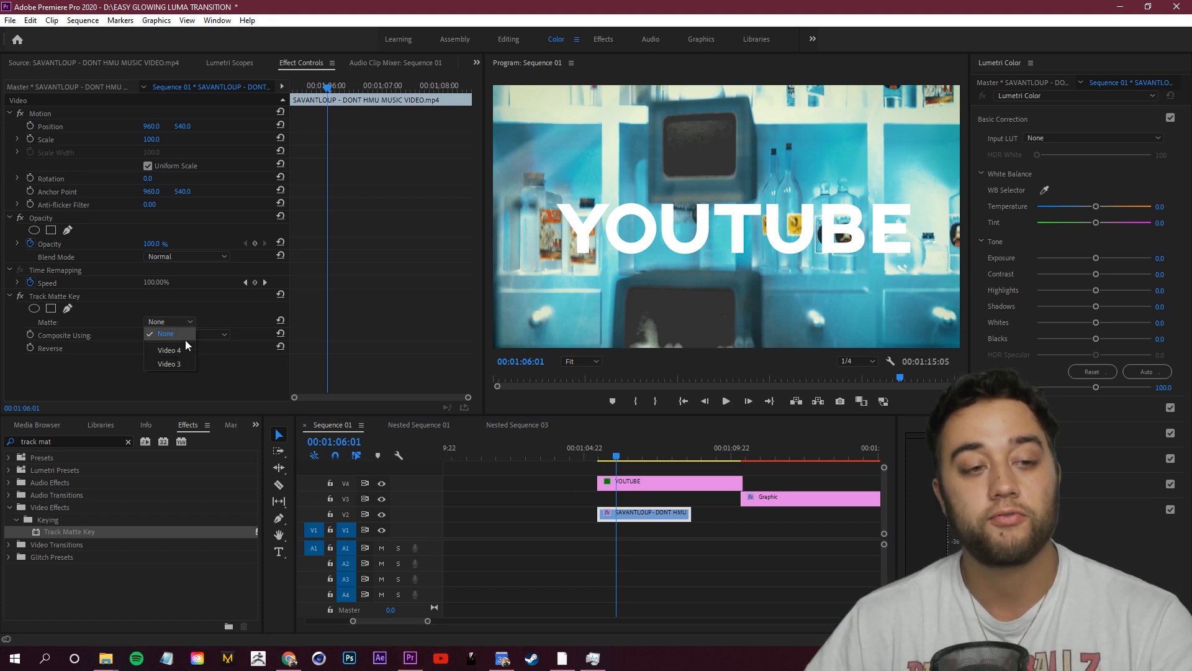
left_click(169, 350)
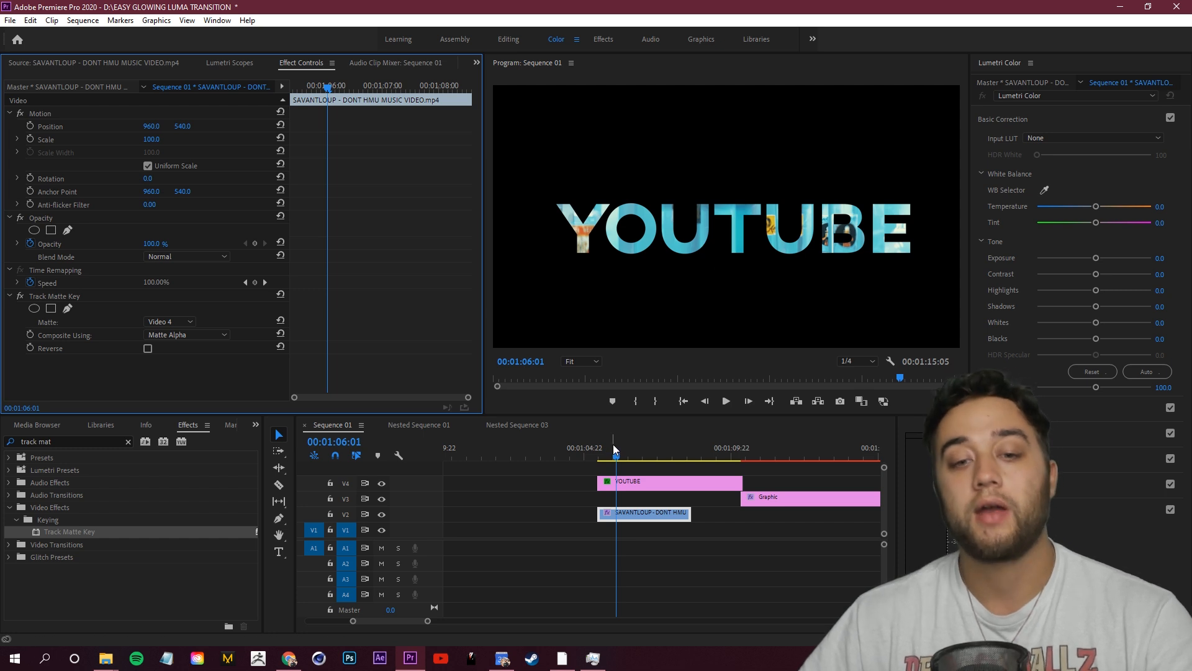
Compare Matte Luma and Matte Alpha compositing for the YOUTUBE matte, finishing on Matte Alpha with Reverse off, and scrub through the result
left_click_drag(615, 450, 624, 453)
left_click(186, 335)
left_click(196, 352)
left_click(210, 332)
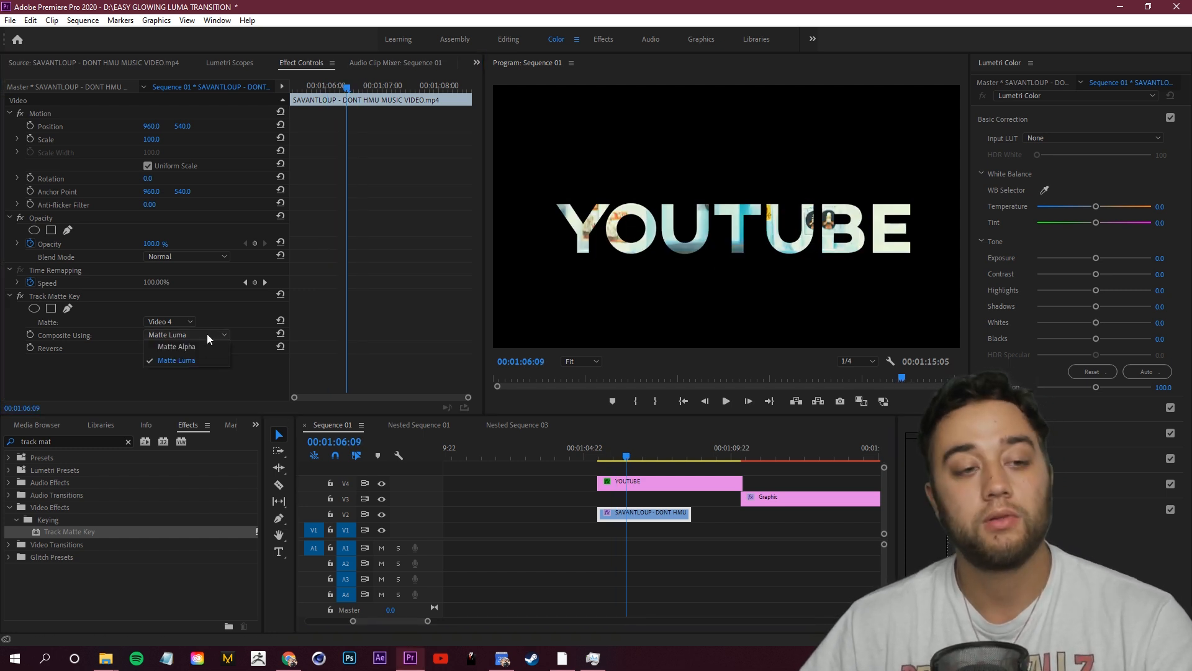
left_click(193, 347)
left_click(199, 339)
left_click(199, 347)
left_click(194, 337)
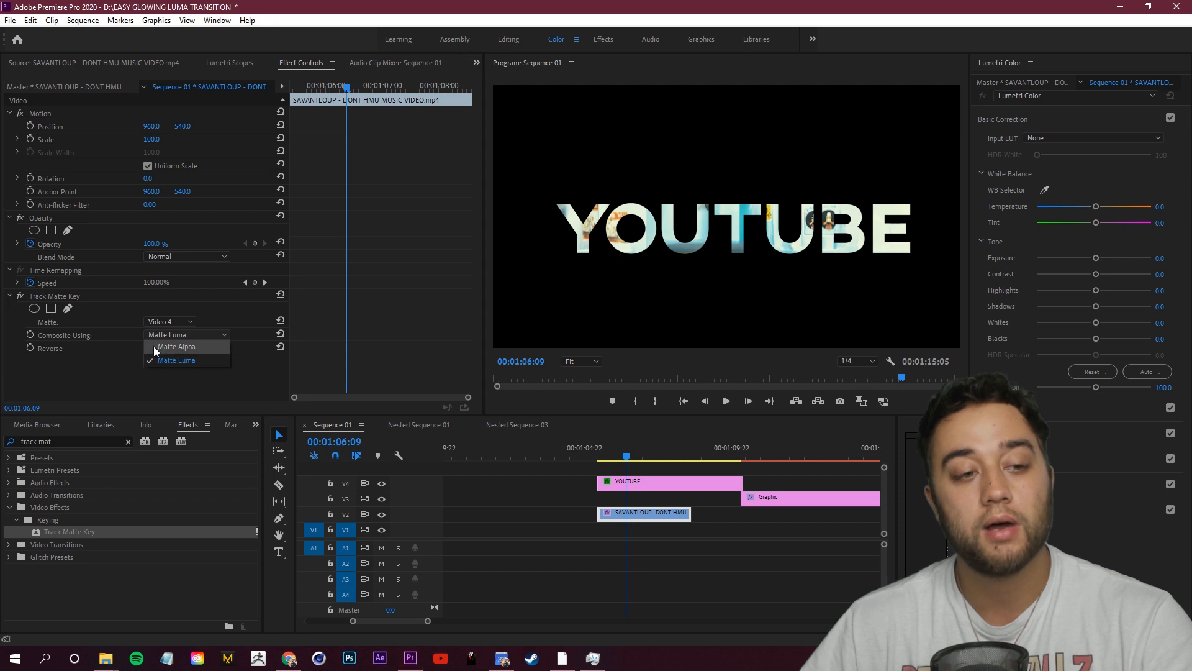
left_click(155, 359)
left_click(147, 349)
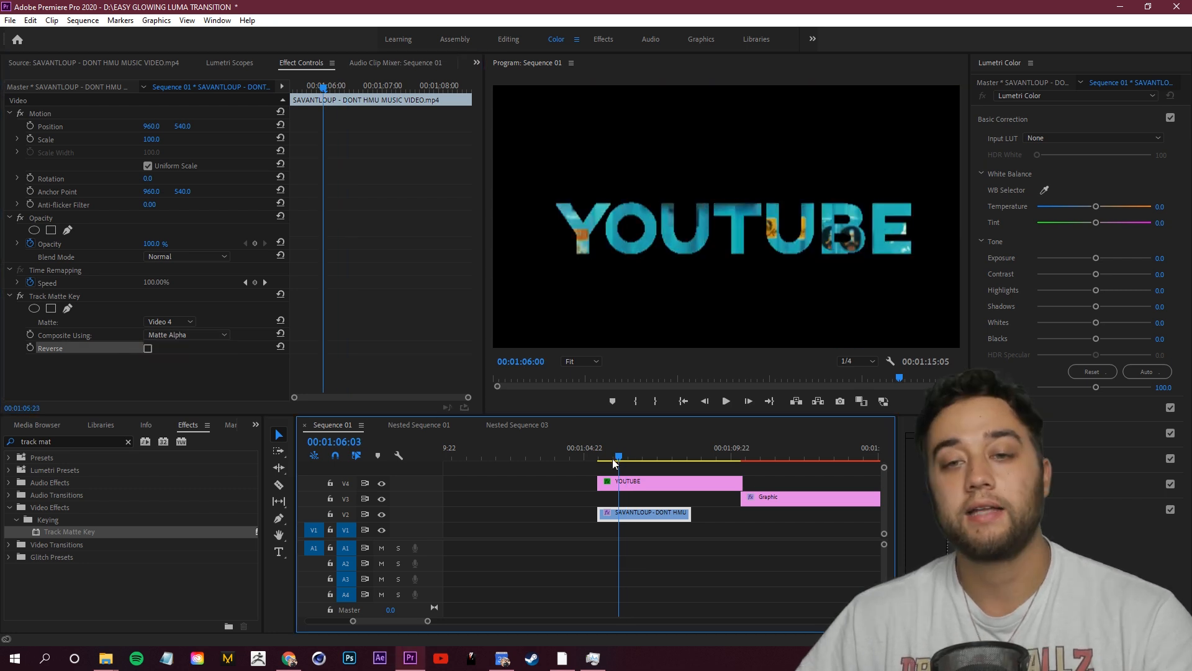
left_click_drag(613, 458, 637, 455)
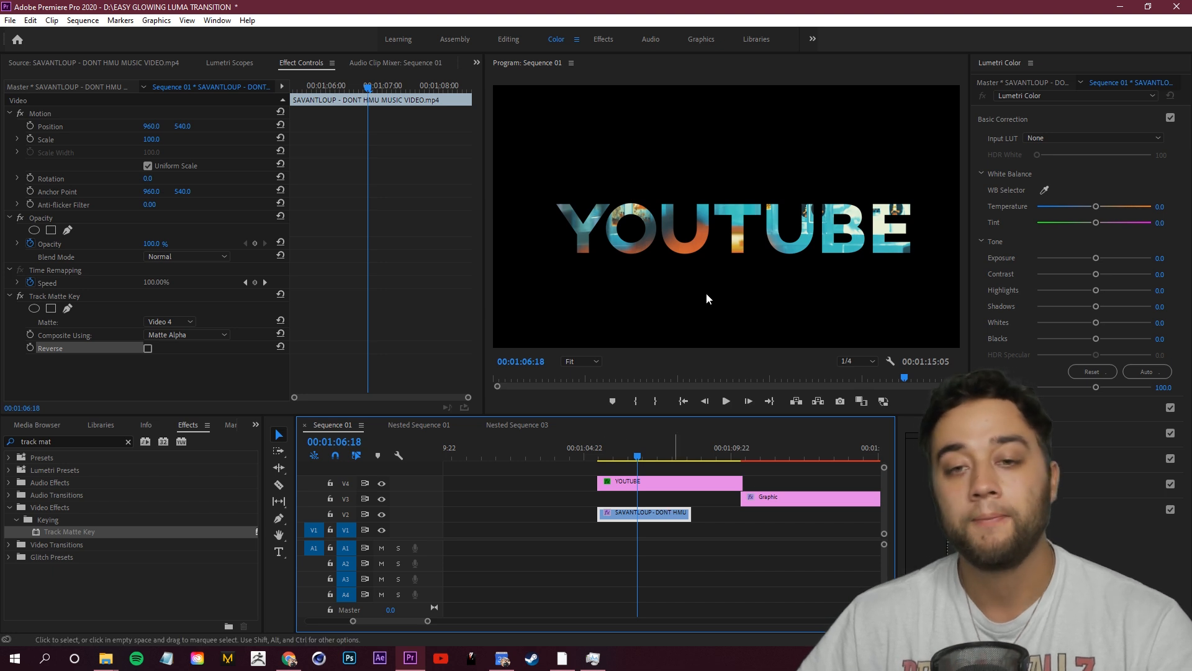
Set the video clip's Exposure to 2.9 and duplicate it onto V1 without the Track Matte Key
left_click_drag(1096, 259, 1128, 259)
left_click_drag(658, 517, 658, 529)
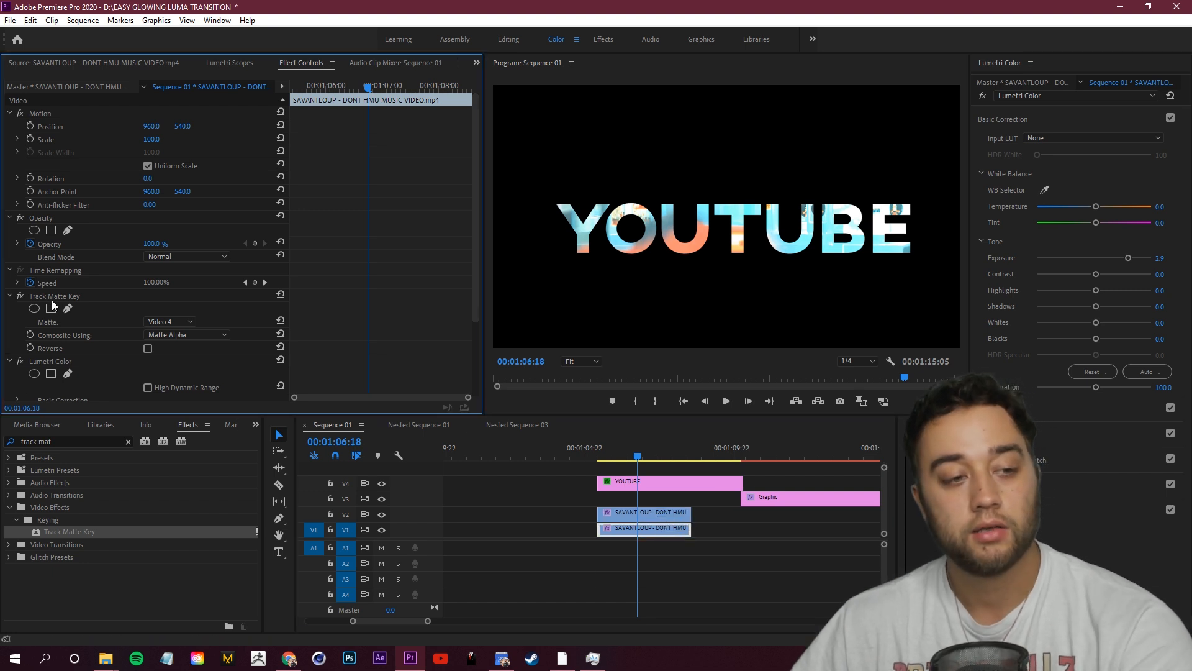
left_click(51, 300)
key("Delete")
Set the V2 video clip's Contrast to 100 and Exposure to -0.8, and preview it inside the lettering
left_click(655, 514)
left_click(1102, 276)
mouse_move(1099, 275)
left_mouse_down()
mouse_move(1155, 274)
mouse_move(1084, 265)
left_mouse_up()
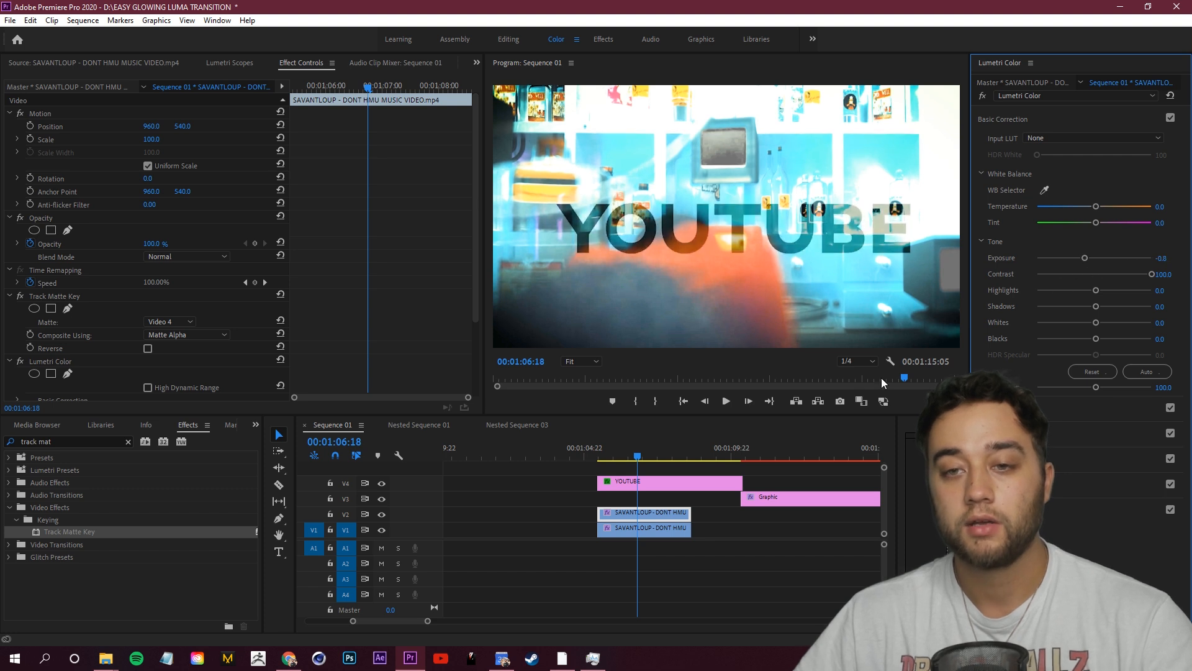
mouse_move(644, 457)
left_mouse_down()
mouse_move(617, 453)
mouse_move(658, 448)
left_mouse_up()
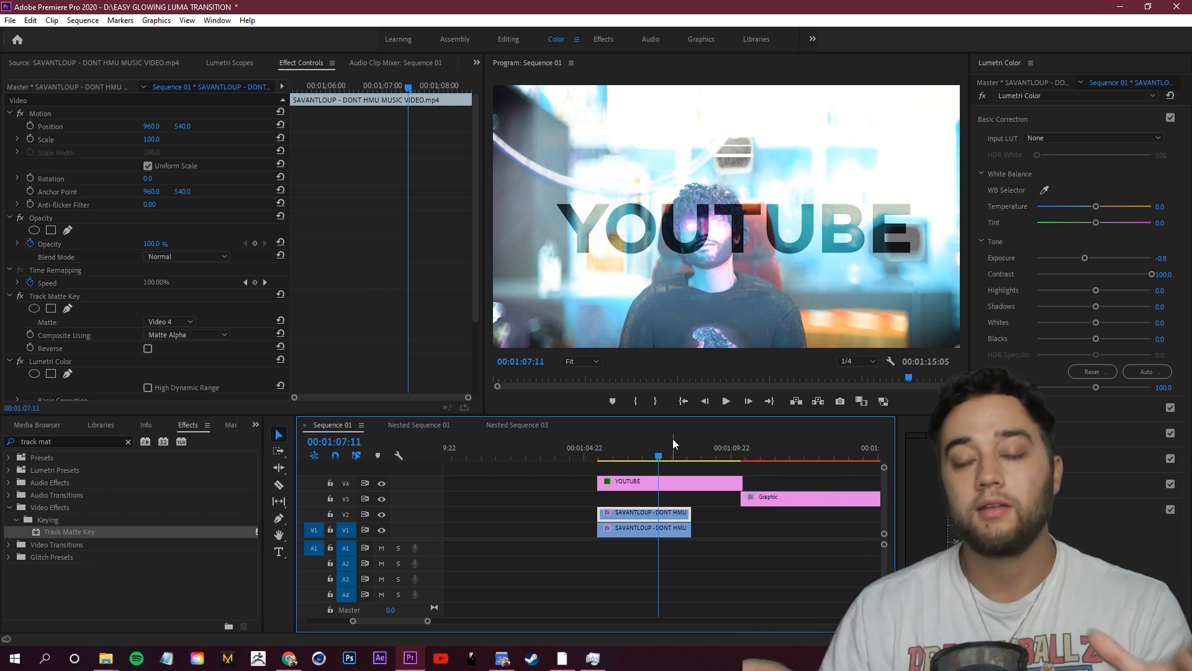
Delete the YOUTUBE title clip from V4
left_click(559, 484)
left_click(579, 476)
left_click_drag(549, 495, 672, 472)
key("Delete")
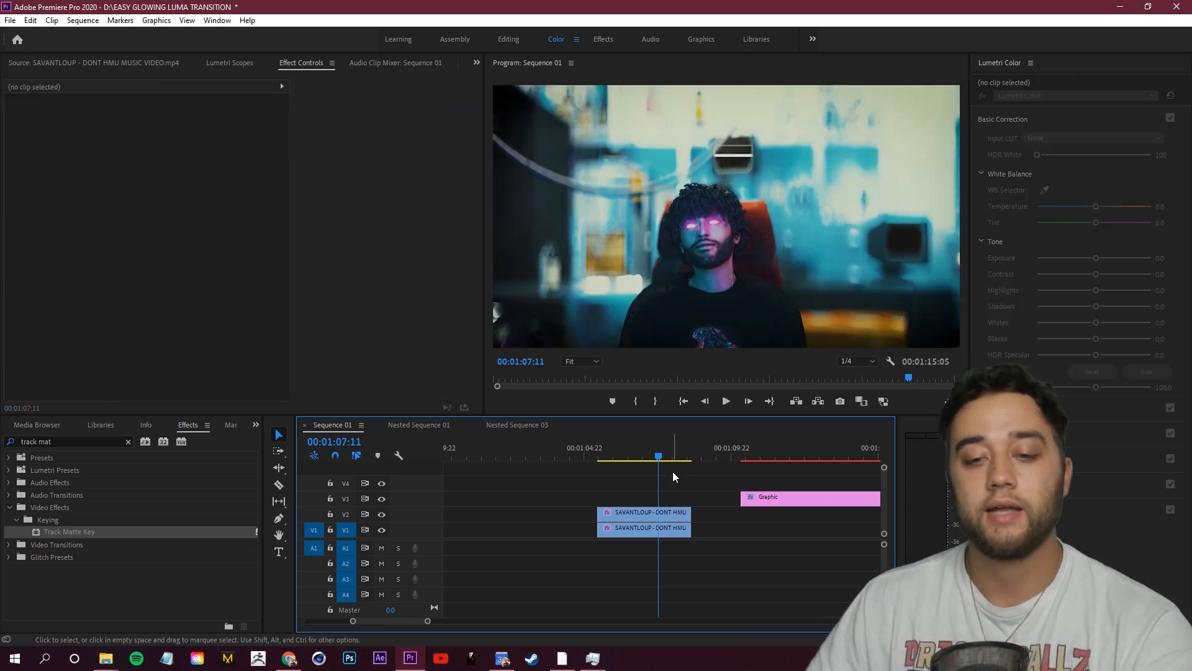
Move the Graphic clip back over the start of the video clip and keep only one video copy on V2
left_click_drag(770, 497, 628, 497)
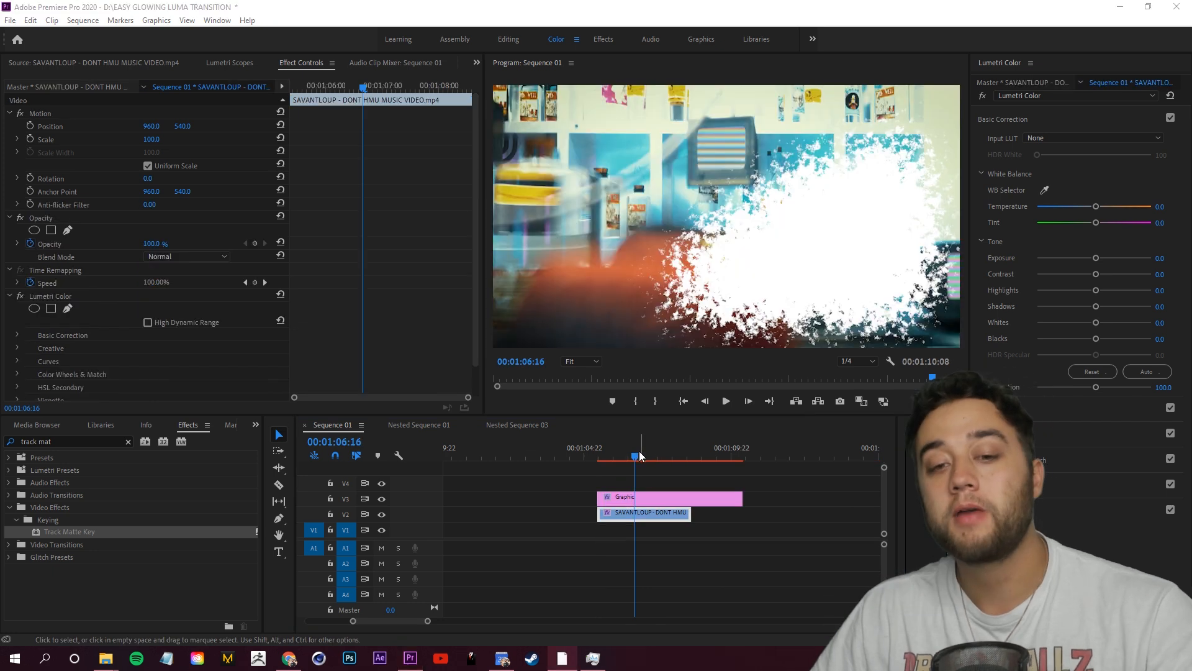
mouse_move(639, 457)
left_mouse_down()
mouse_move(613, 460)
mouse_move(645, 460)
left_mouse_up()
left_click(662, 499)
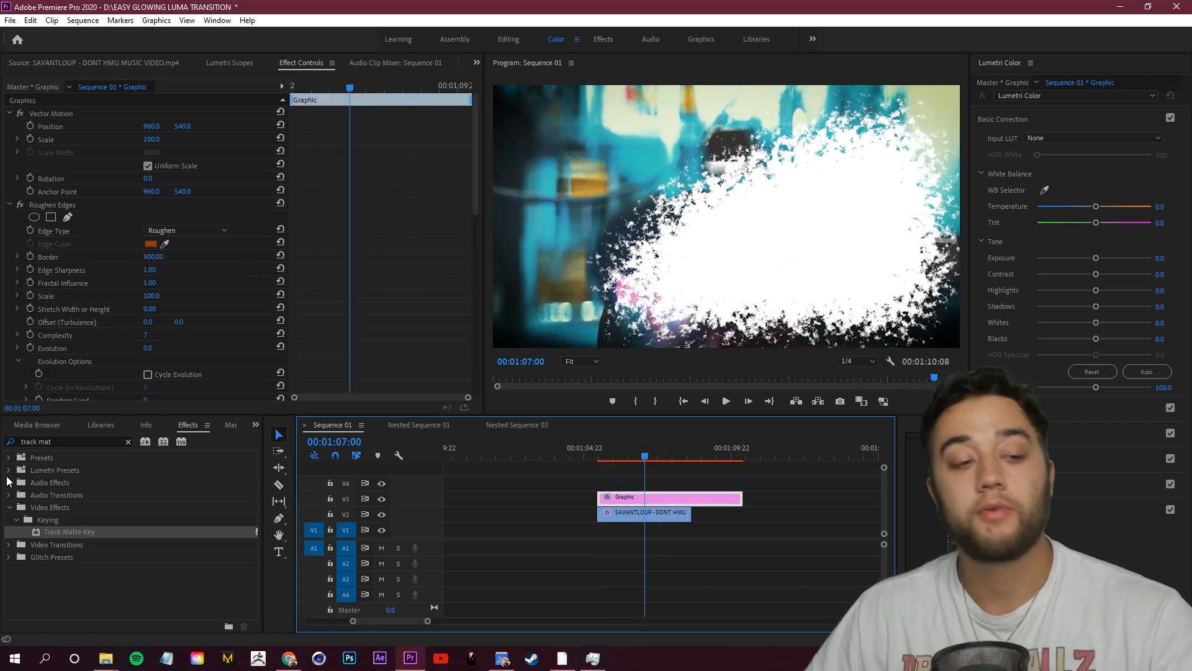
Apply Track Matte Key to the V2 video clip and set its matte to Video 3, the track holding the roughened graphic
left_click(80, 442)
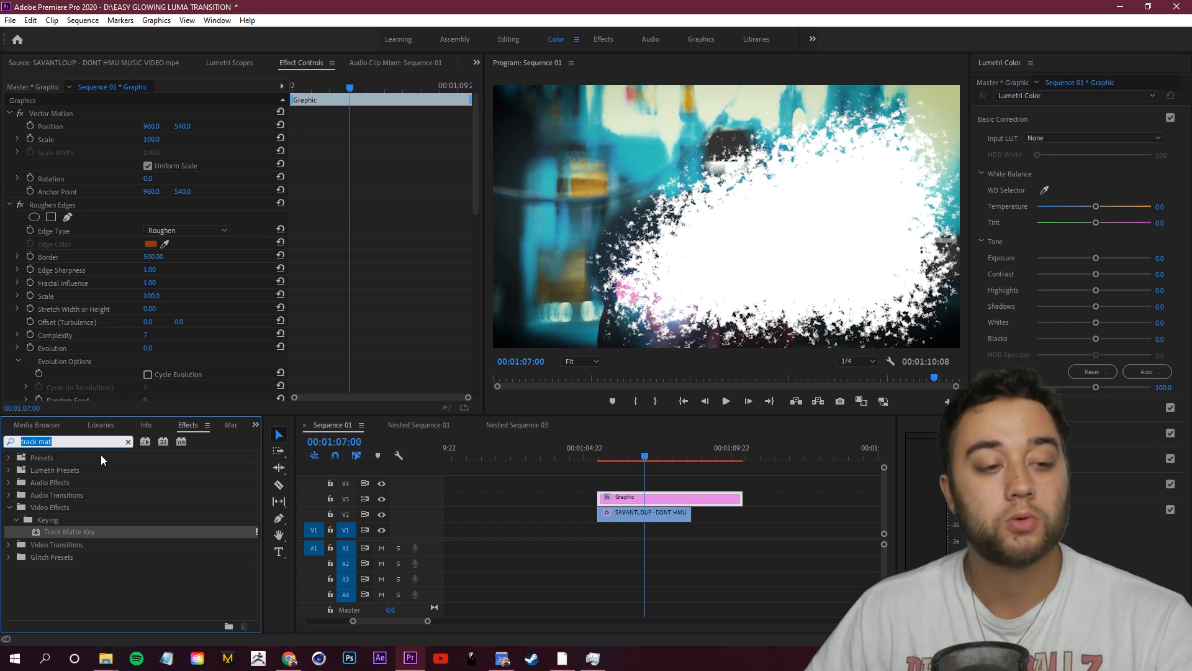
left_click_drag(93, 532, 644, 513)
left_click(646, 513)
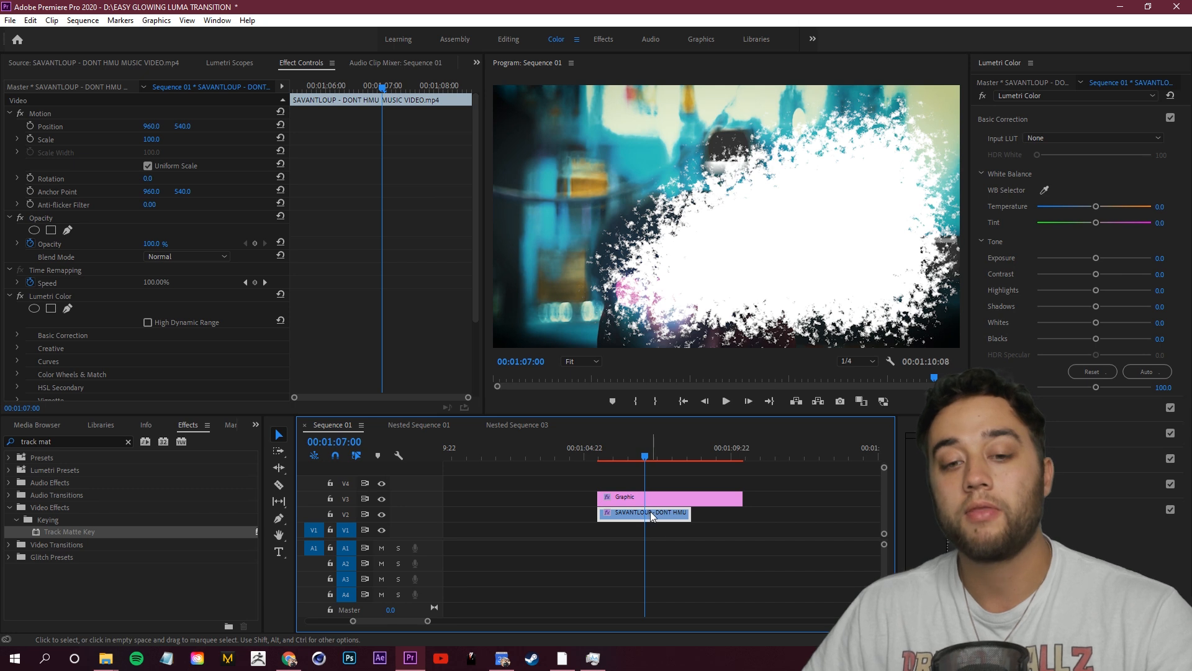
left_click(648, 448)
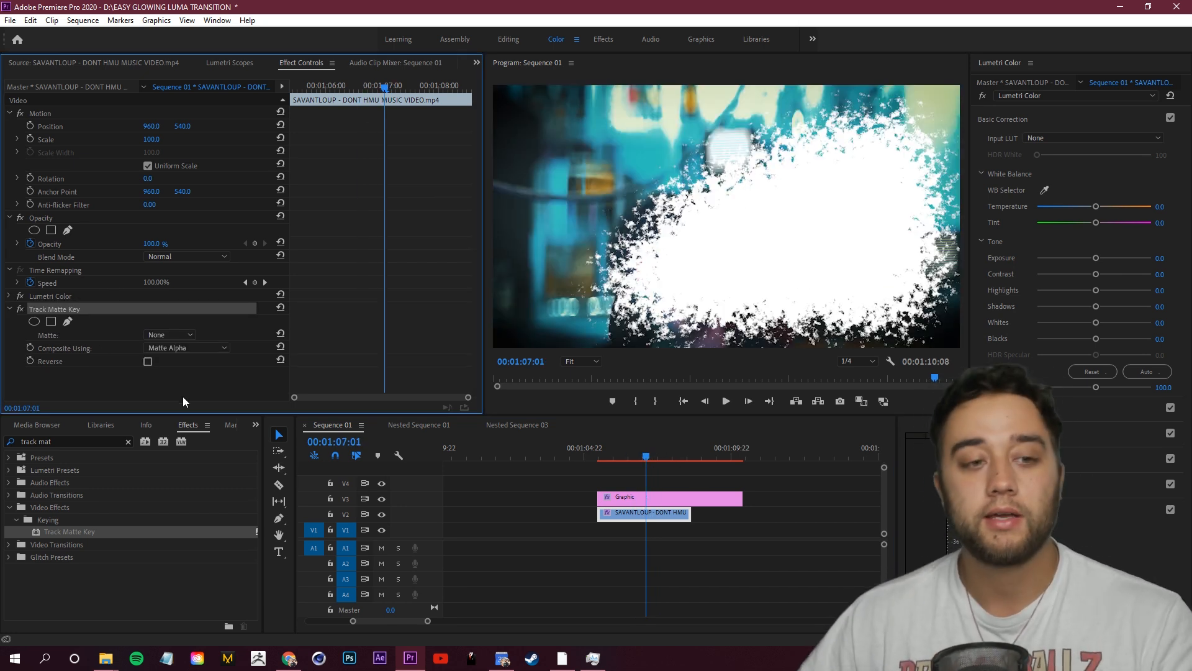
left_click(163, 335)
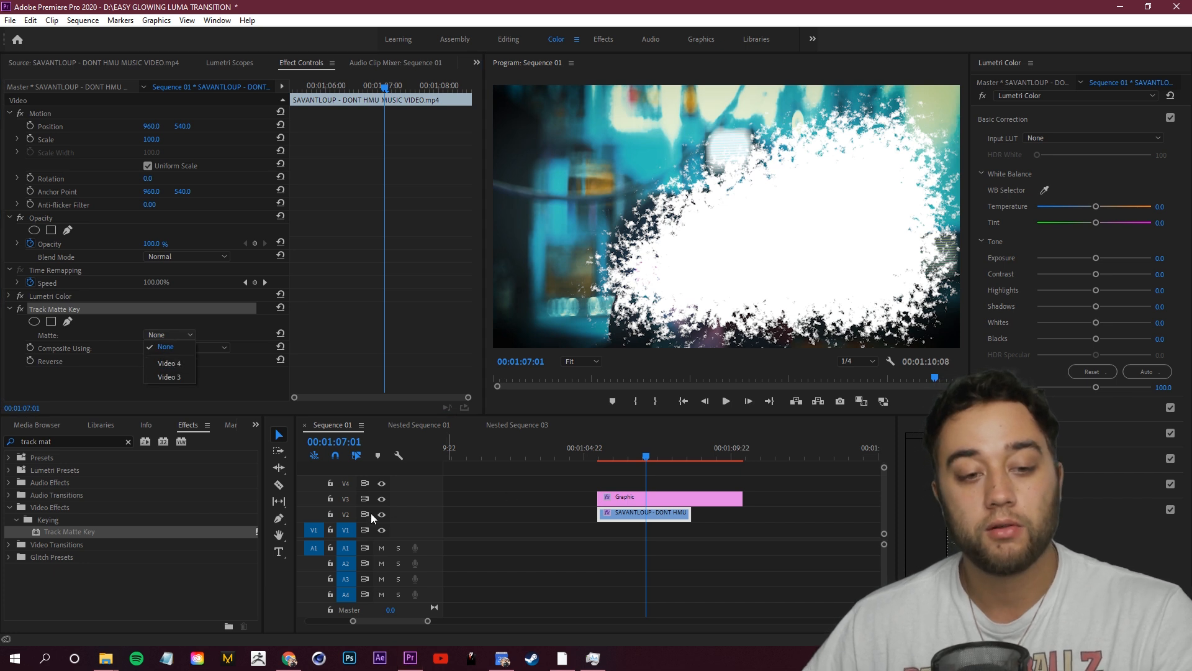
left_click(177, 376)
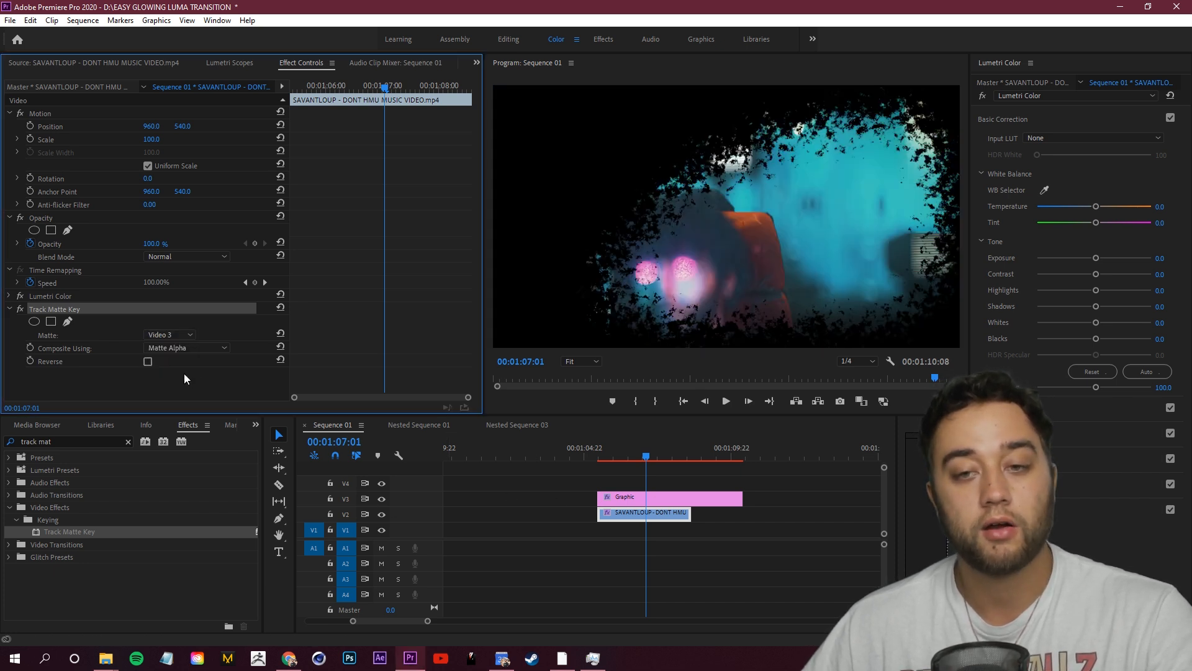
Try Matte Luma compositing for the roughened graphic's matte, preview it at 00:01:06:15, and switch back to Matte Alpha
left_click(188, 345)
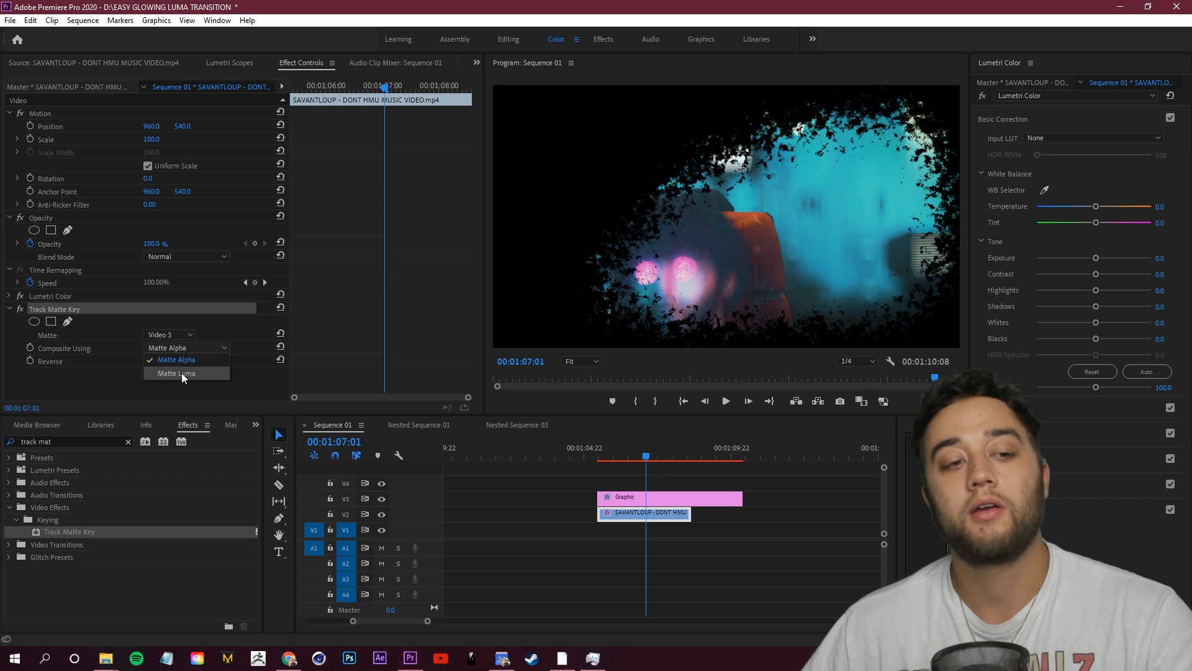
left_click(185, 374)
left_click_drag(659, 455, 634, 469)
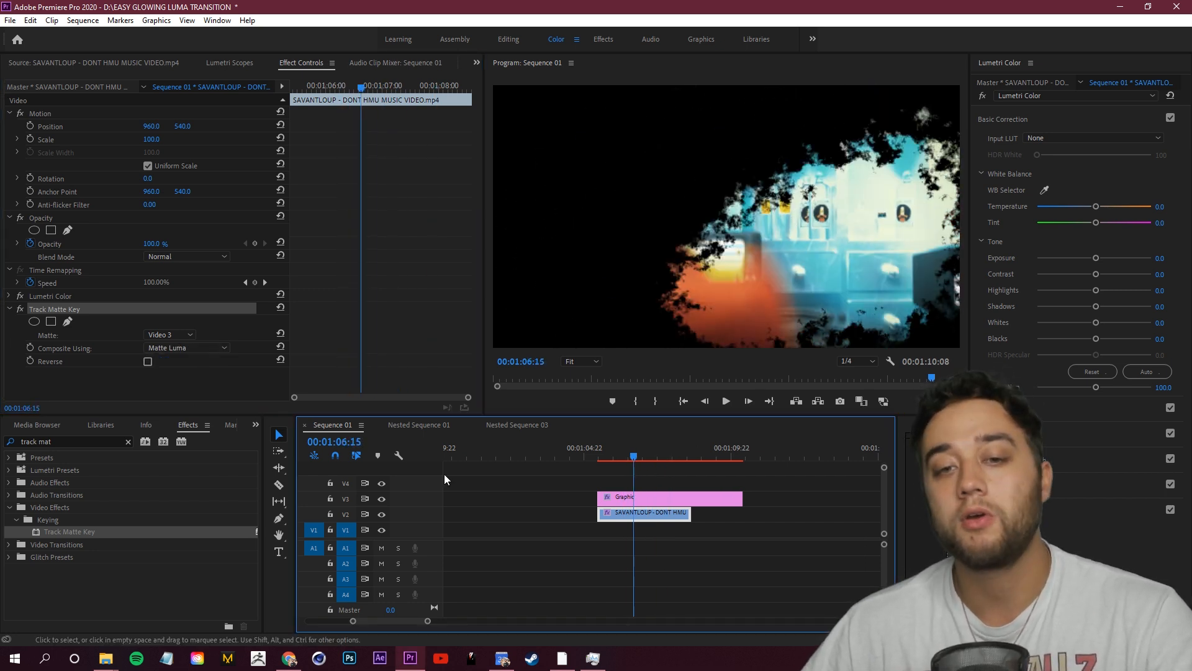
left_click(195, 349)
left_click(197, 361)
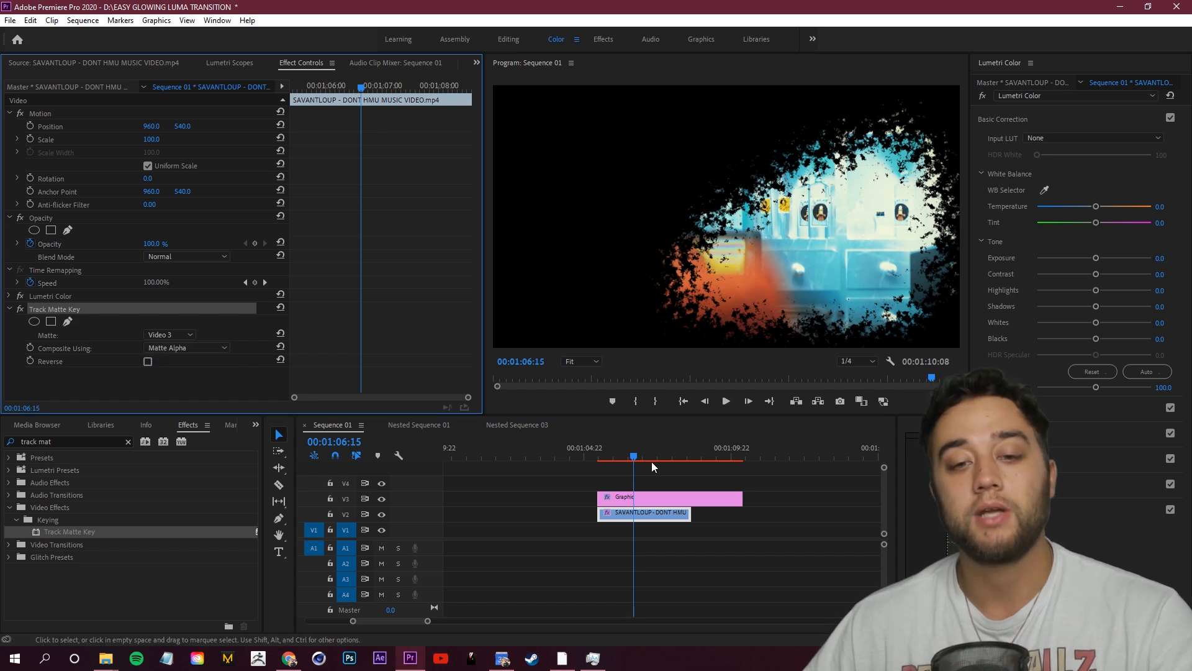
Play the matte reveal from near the start of the Graphic clip to check the roughened transition
left_click_drag(651, 461, 610, 464)
key("space")
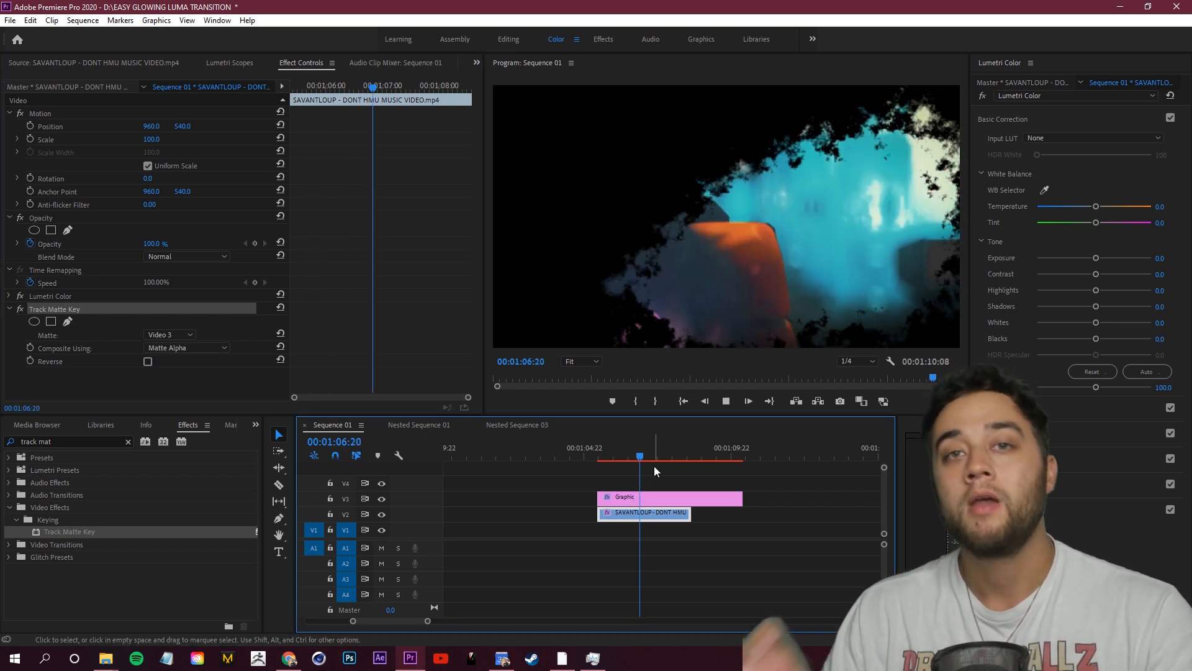
key("space")
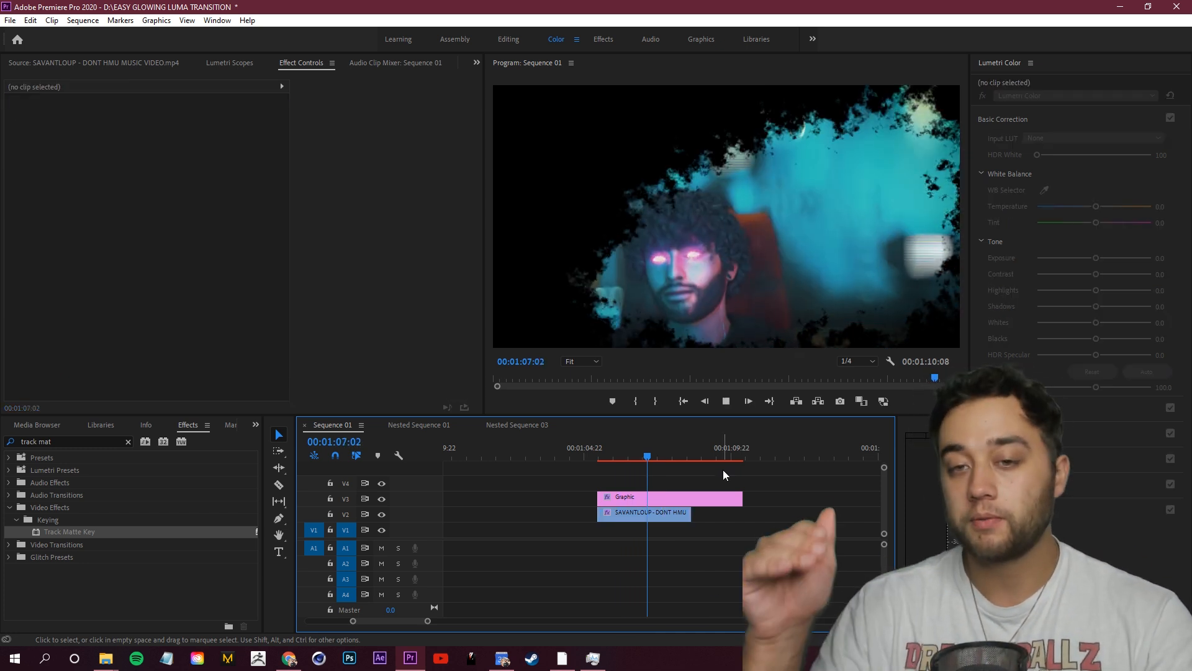
key("space")
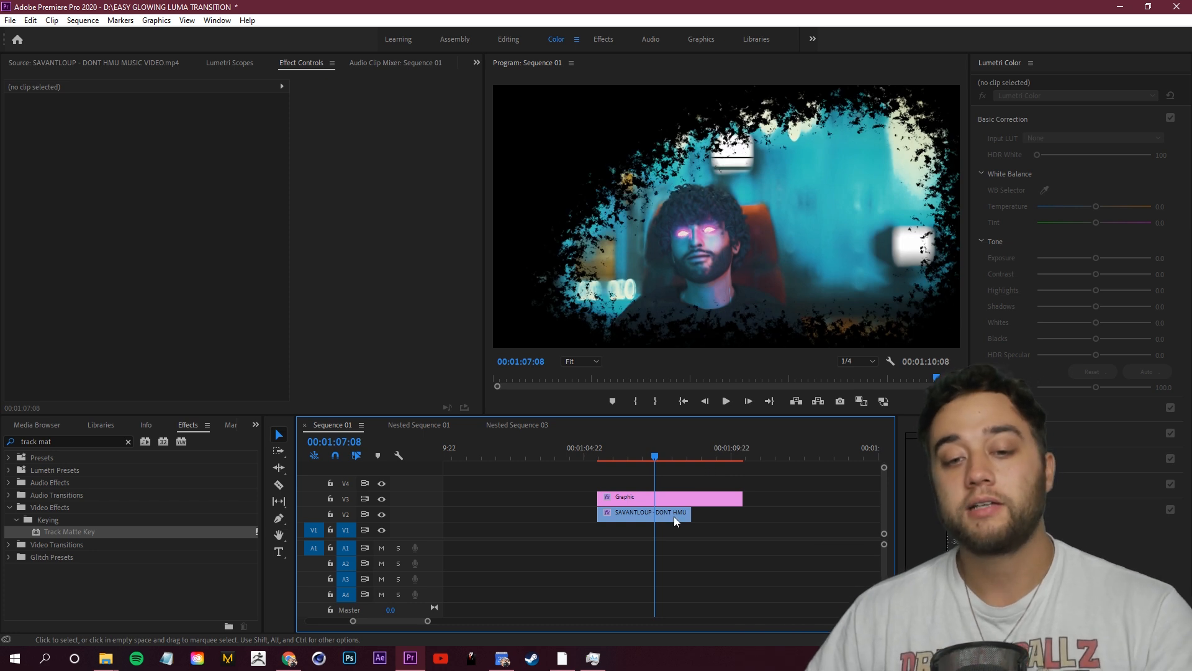
Duplicate the V2 video clip onto V1 directly beneath it and remove Track Matte Key from the copy
left_click_drag(636, 515, 636, 530)
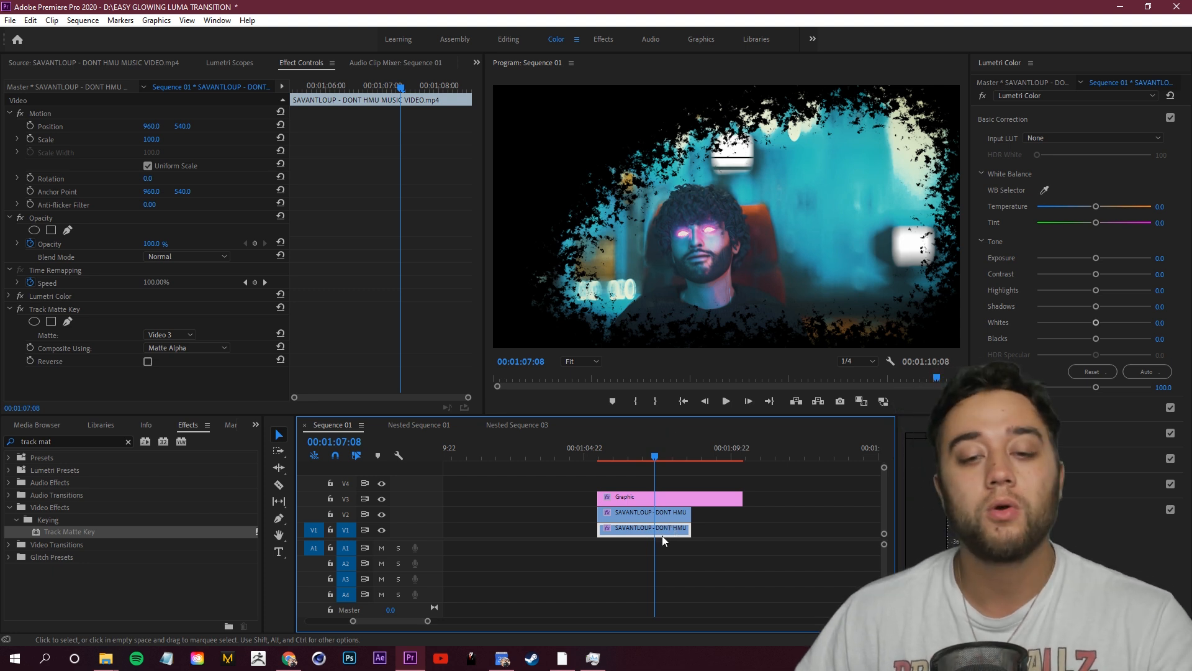
left_click(52, 312)
key("Delete")
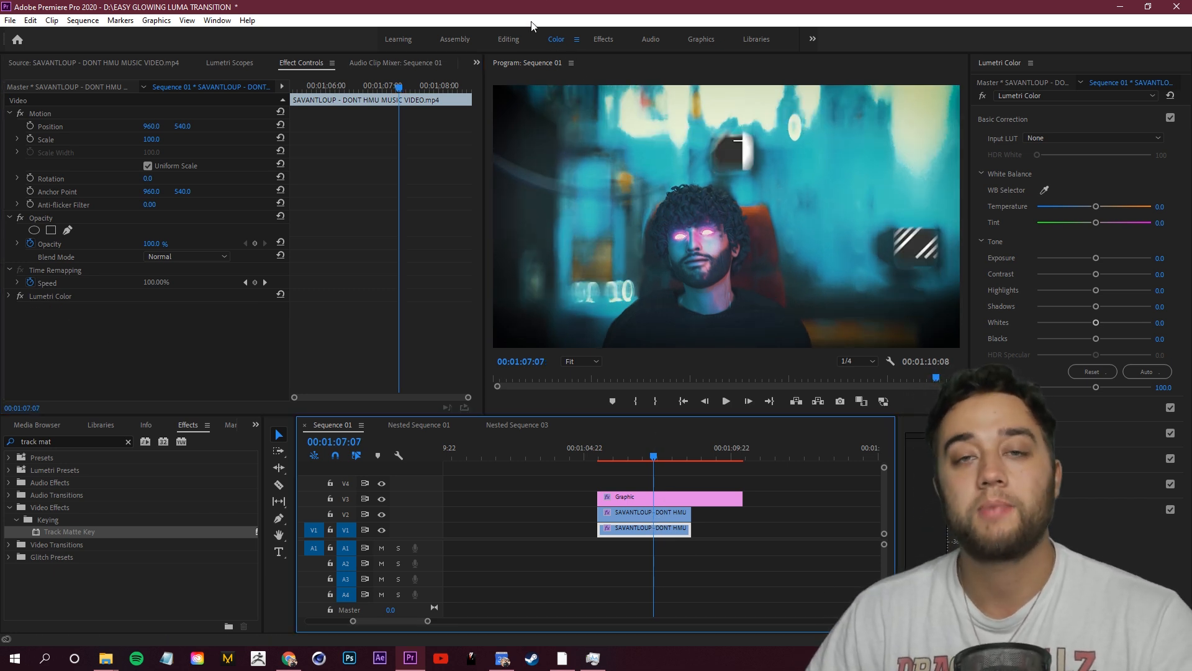
Raise the V1 clip's Lumetri Exposure to 3.9 and Contrast to 89.2, and preview the transition from 00:01:06:01
left_click_drag(1096, 258, 1147, 275)
left_click_drag(654, 459, 616, 460)
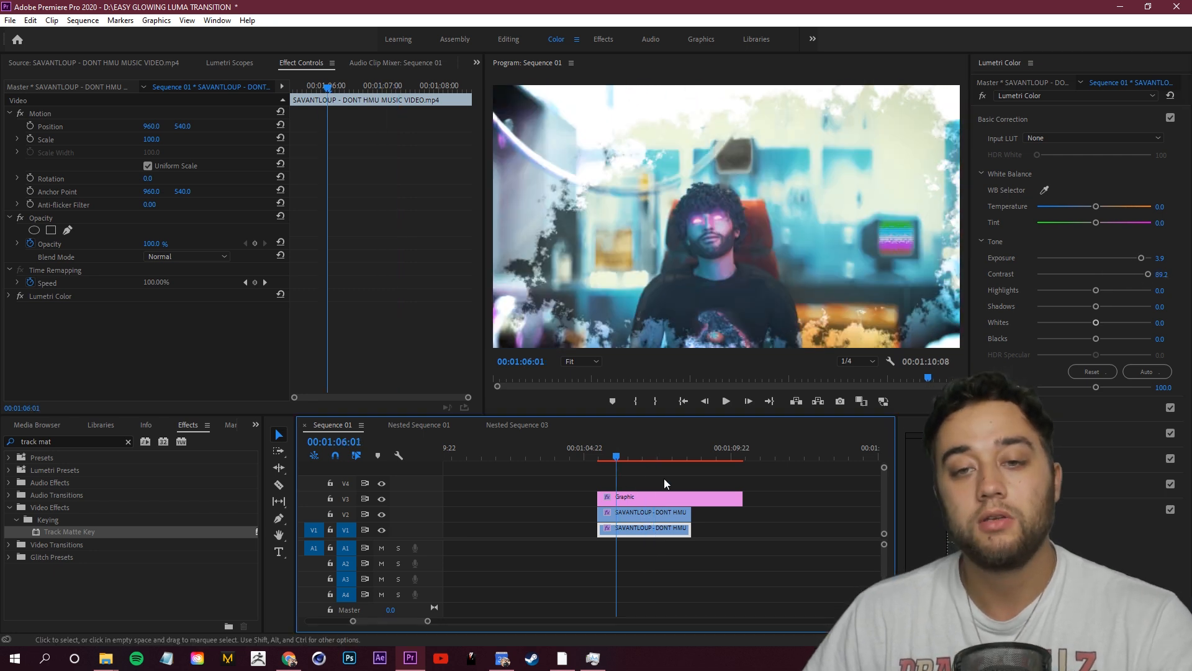
left_click(708, 477)
key("space")
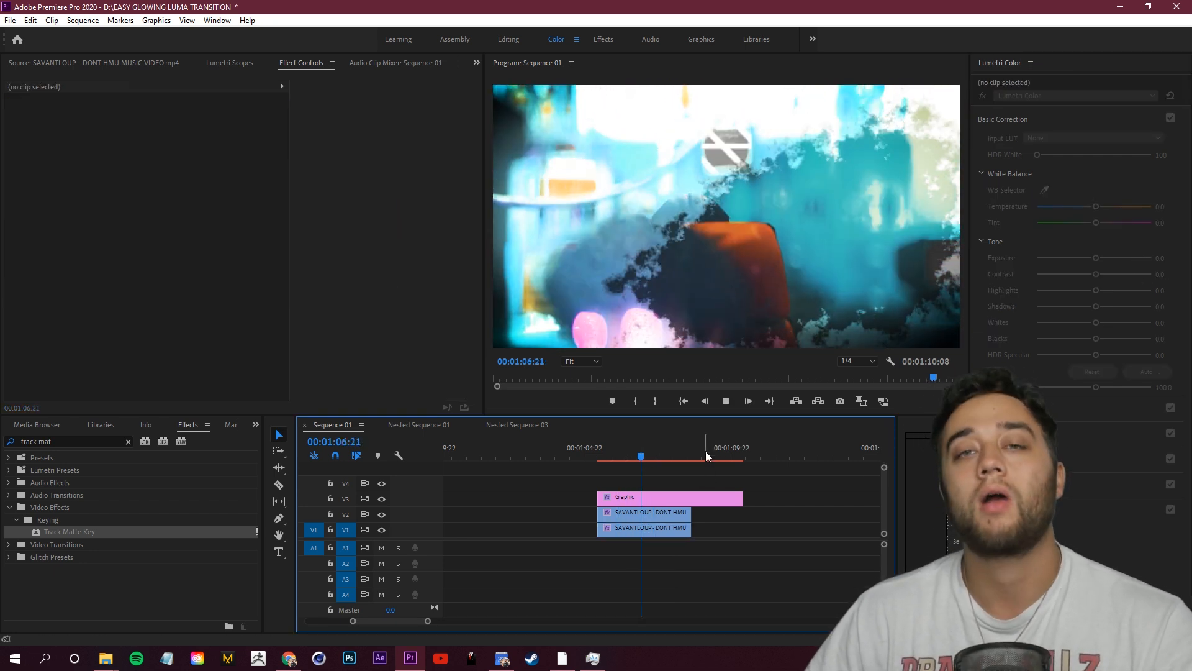
key("space")
Search the effects for invert and apply the Yamborgini High Invert preset to the V1 video clip
left_click(658, 528)
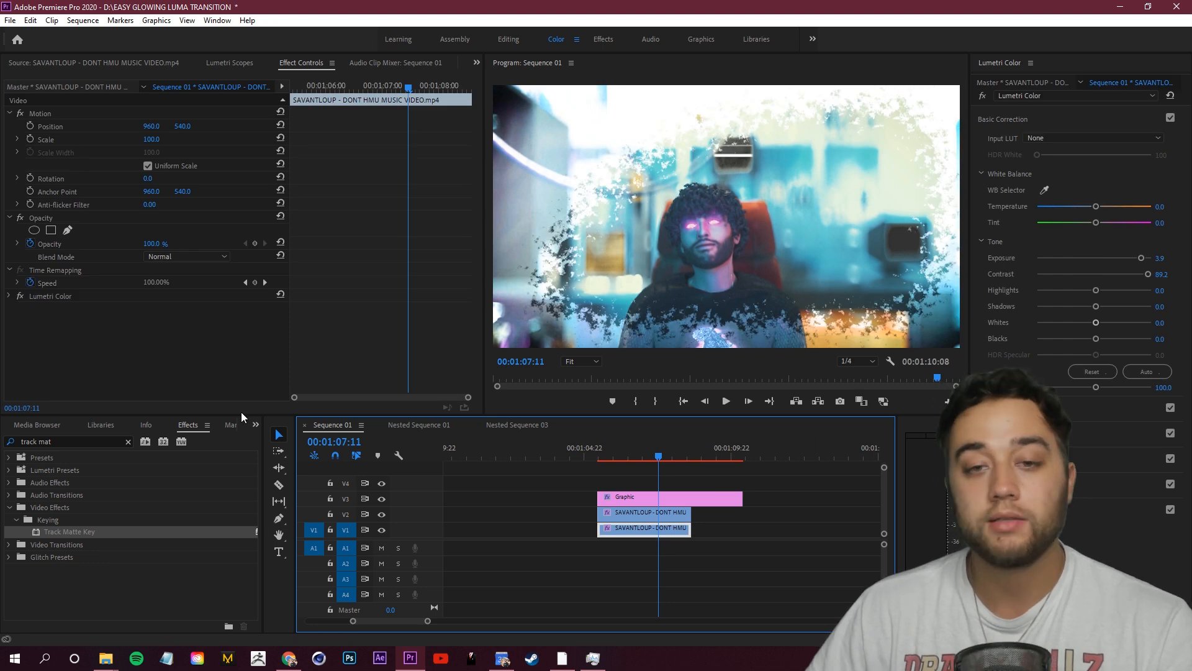
left_click(52, 441)
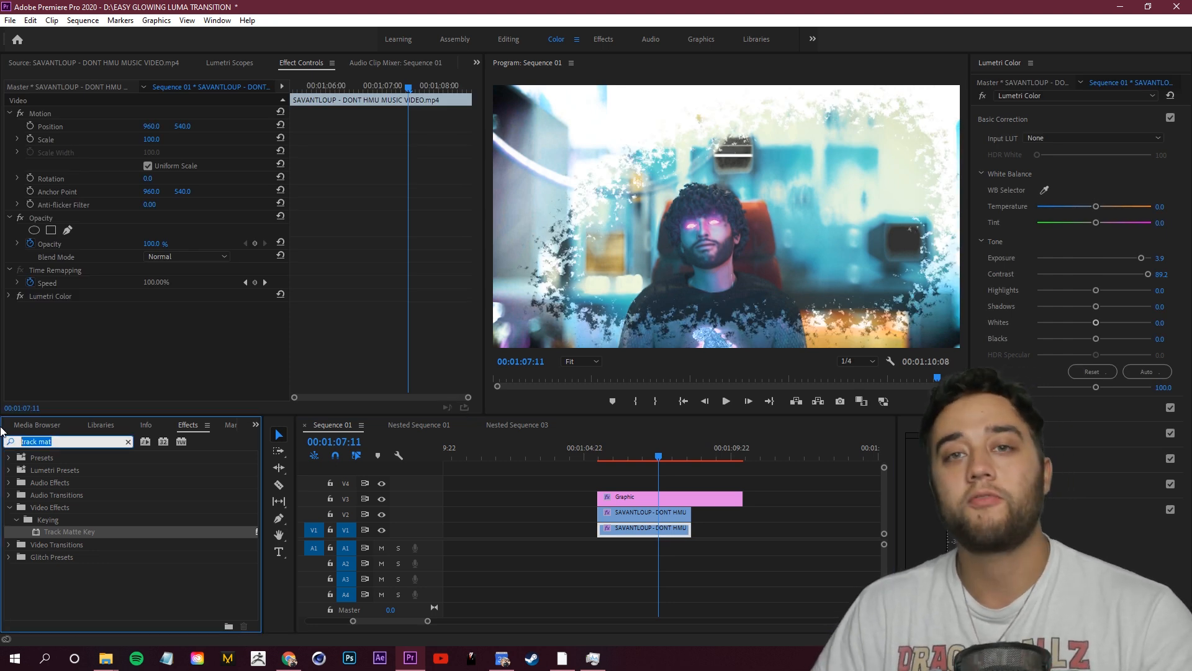
left_click(659, 513)
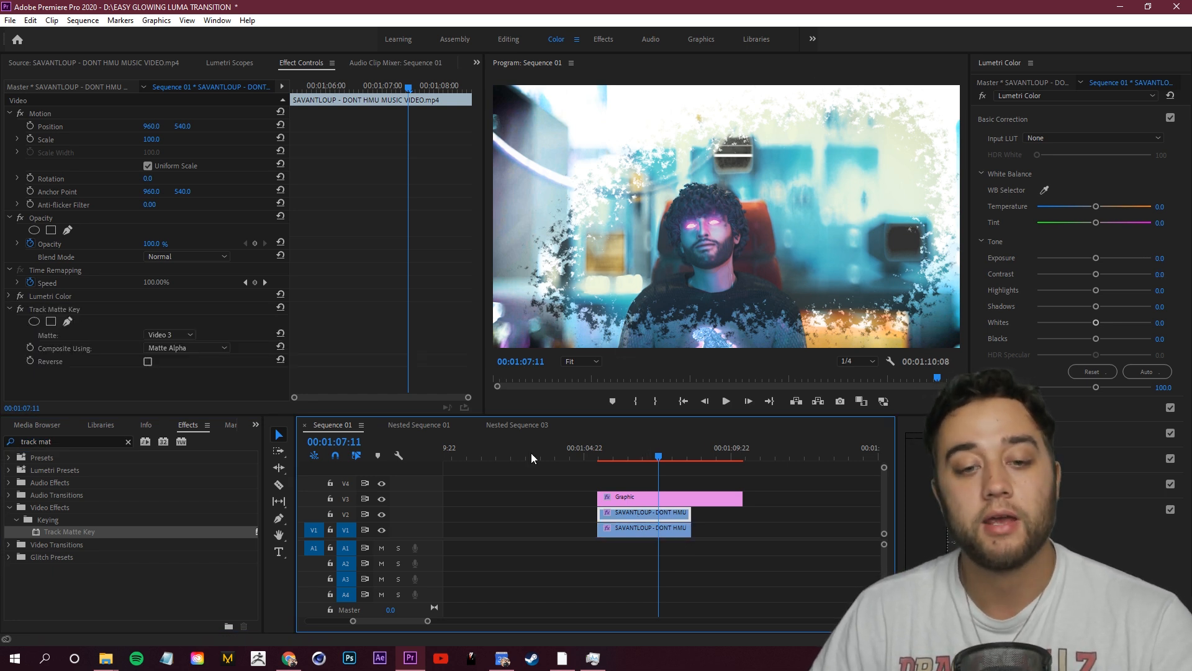
left_click(71, 438)
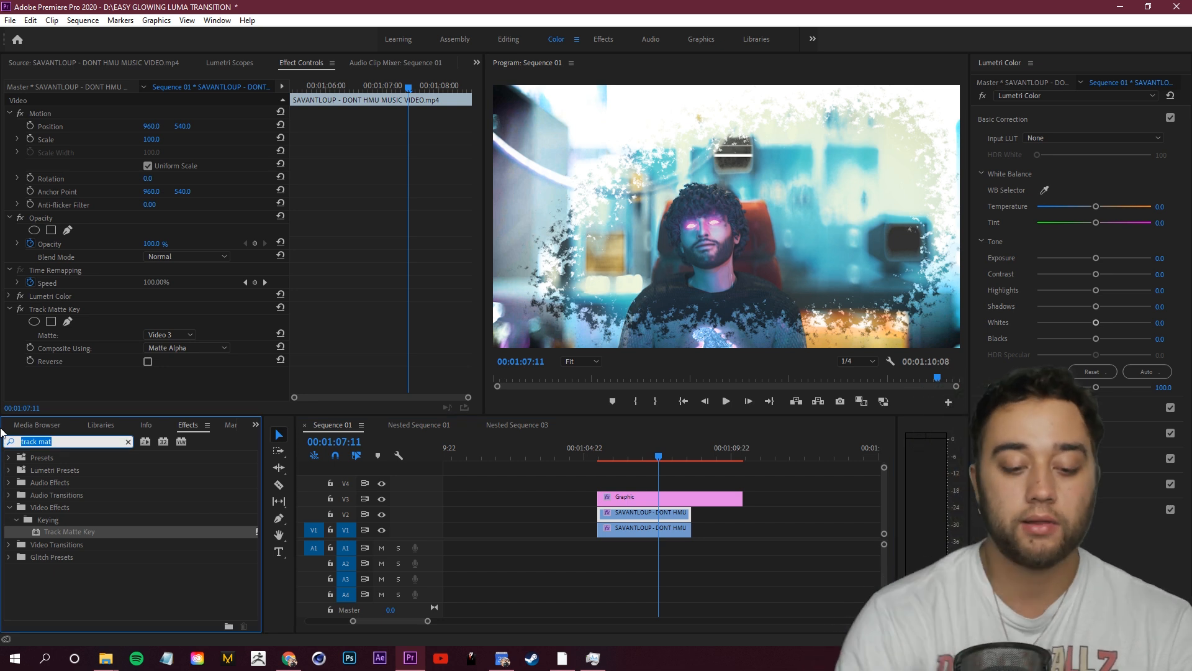
type("invert")
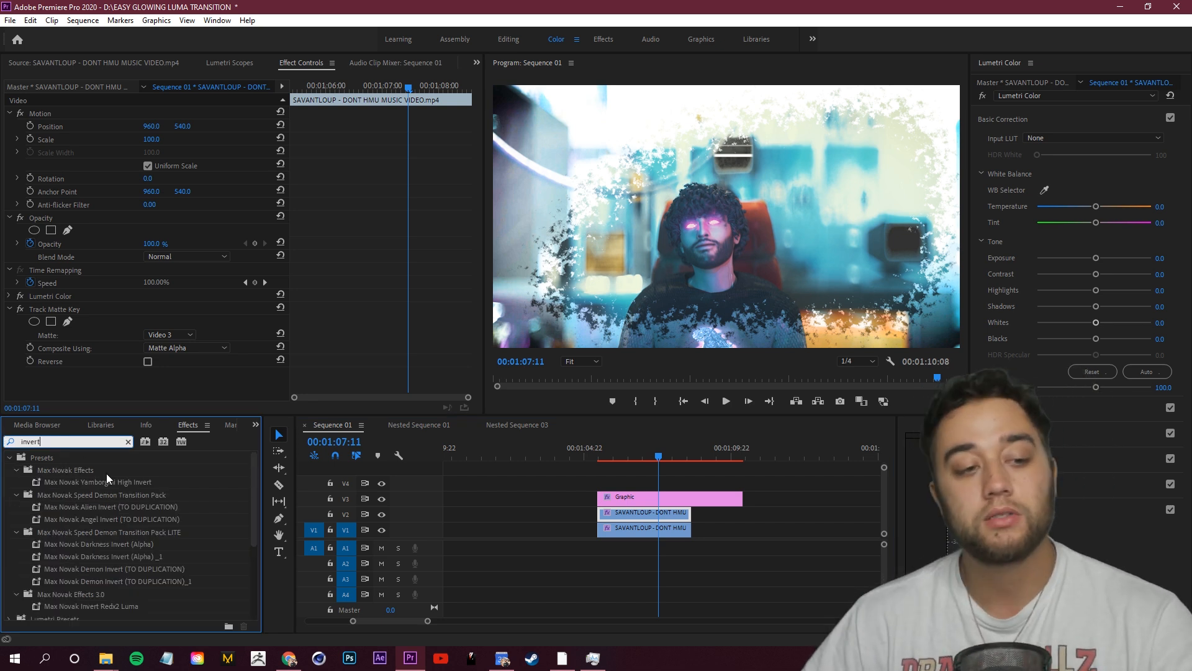
left_click(69, 480)
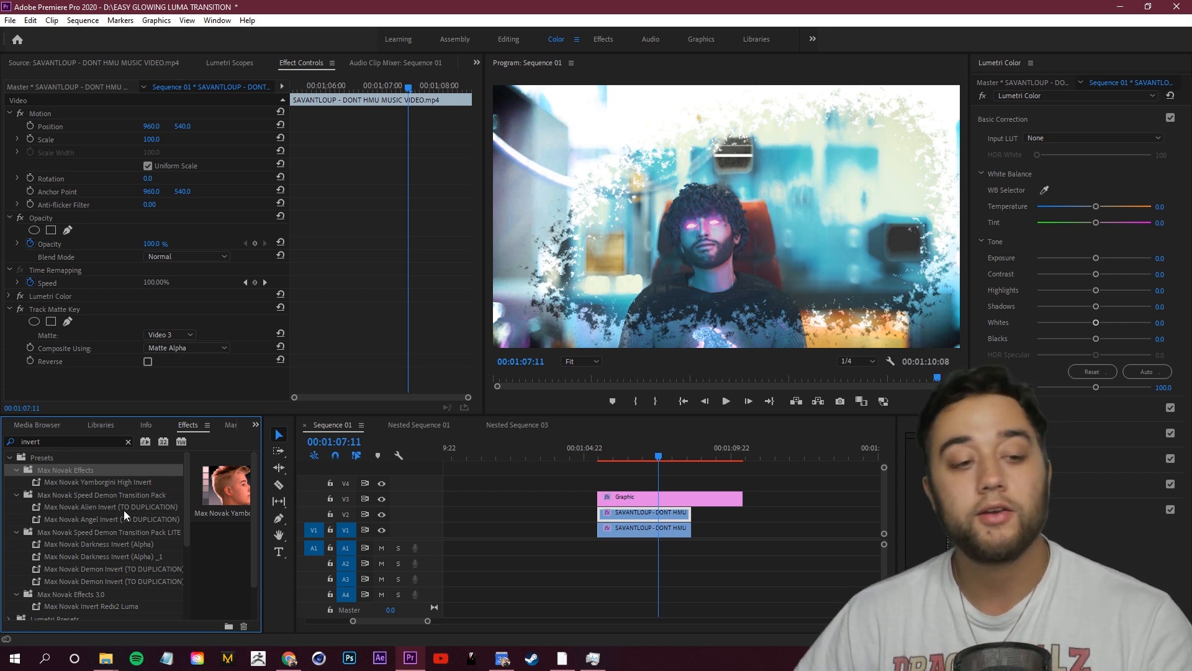
left_click_drag(71, 482, 645, 528)
Preview the transition with the inverted V1 background, checking it in the normal and maximized program view
left_click(577, 456)
key("space")
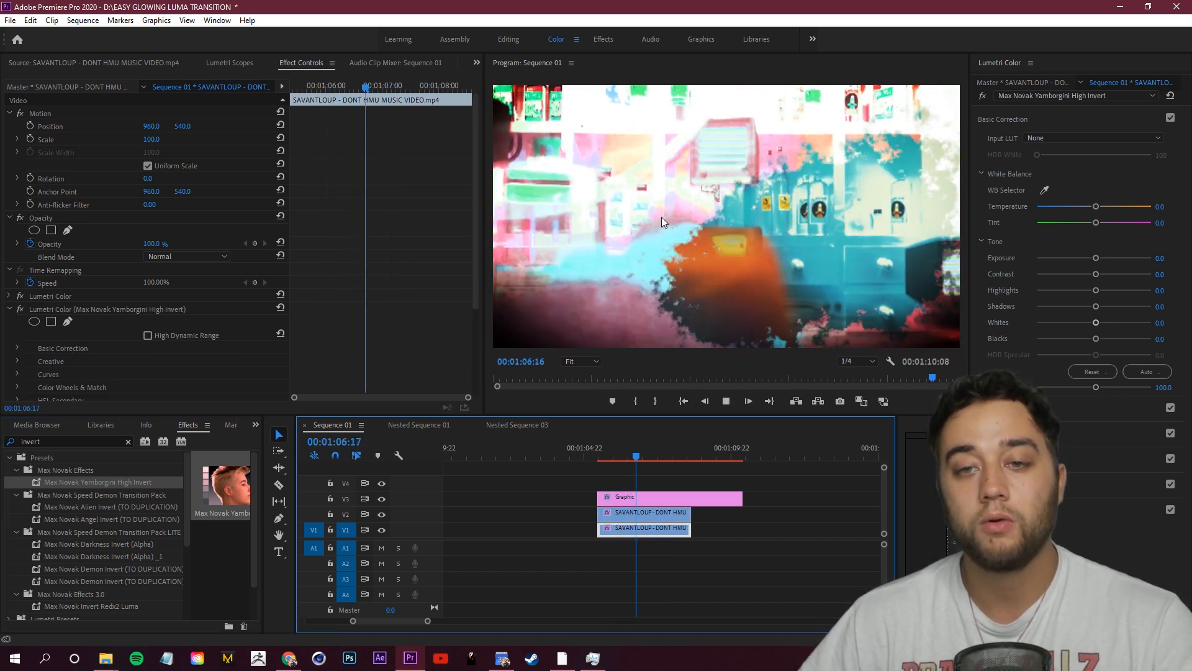
key("space")
left_click_drag(657, 456, 598, 467)
key("space")
left_click(773, 470)
key("space")
key("space")
key("space")
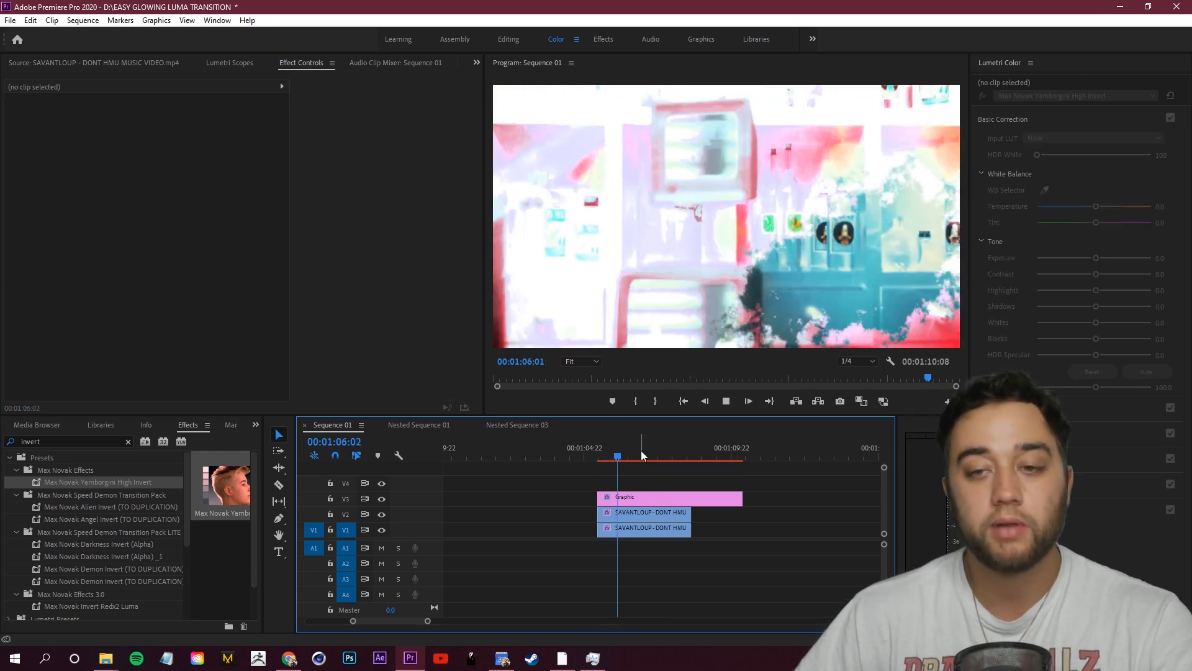
key("space")
key("grave")
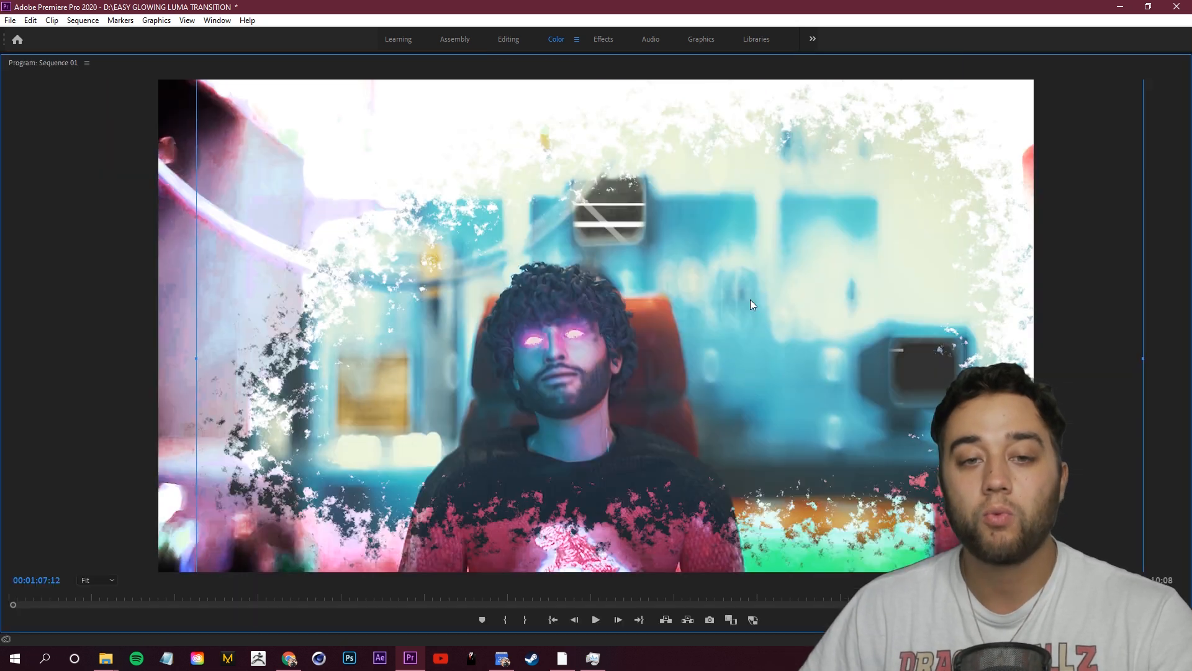
key("grave")
mouse_move(638, 460)
left_mouse_down()
mouse_move(621, 467)
mouse_move(658, 462)
left_mouse_up()
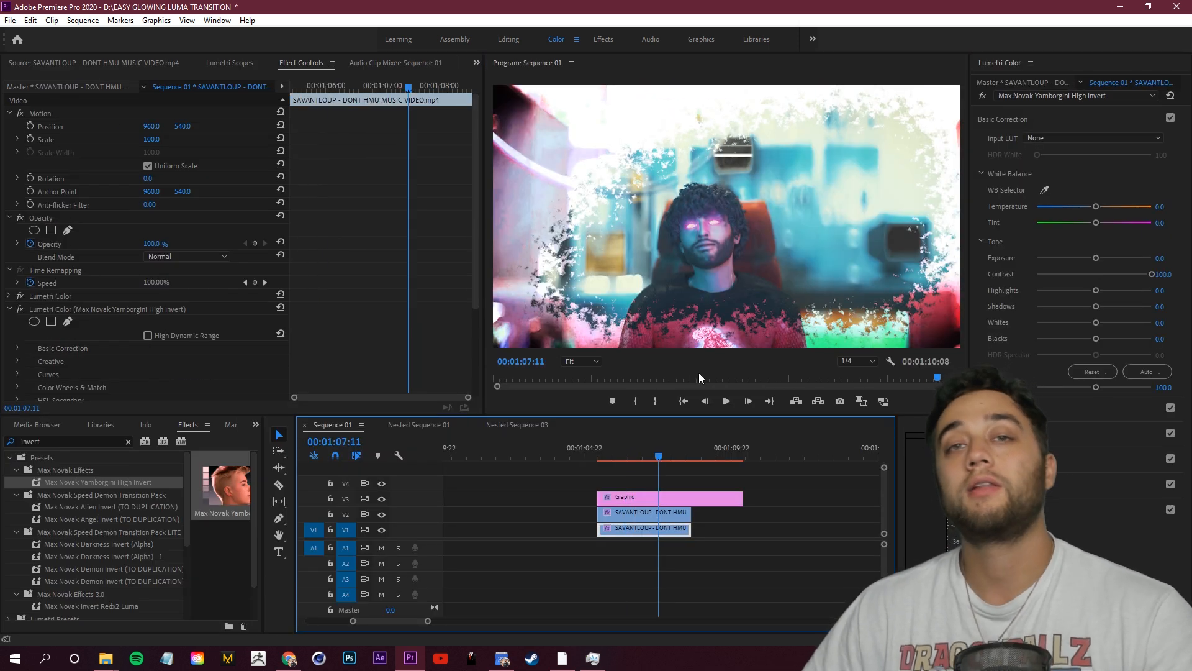
Extend the V1 clip, split it at the V2 clip's end, delete the first section and move the remaining footage beneath the V2 clip
left_click_drag(690, 530, 848, 530)
key("c")
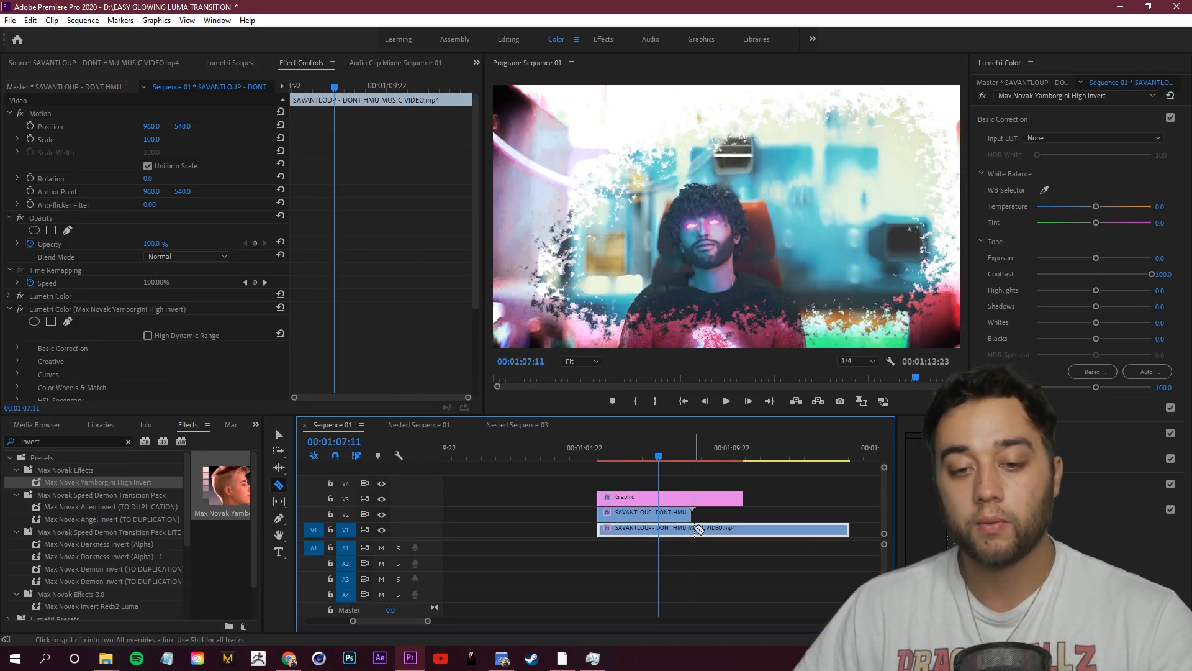
left_click(694, 529)
key("v")
key("Delete")
left_click_drag(714, 532, 629, 538)
Align the V1 clip's start with the Graphic and V2 clips, previewing the transition between the two different shots
left_click_drag(659, 460, 629, 461)
left_click_drag(628, 461, 617, 457)
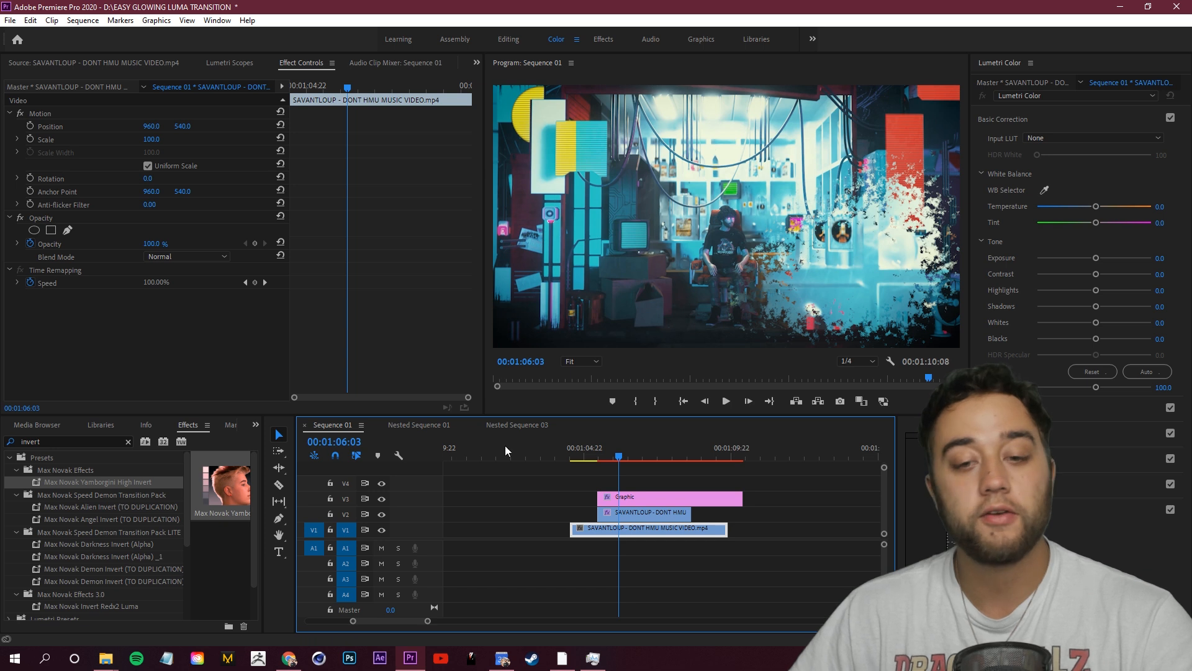
left_click_drag(645, 453, 601, 456)
key("space")
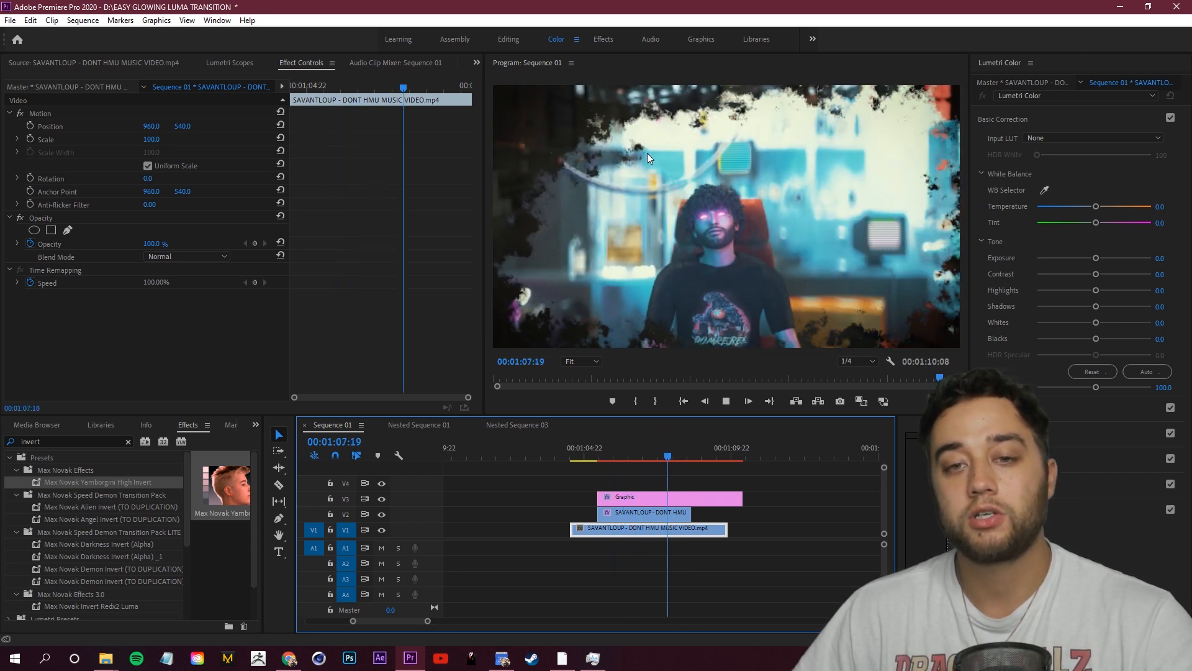
left_click_drag(659, 453, 603, 468)
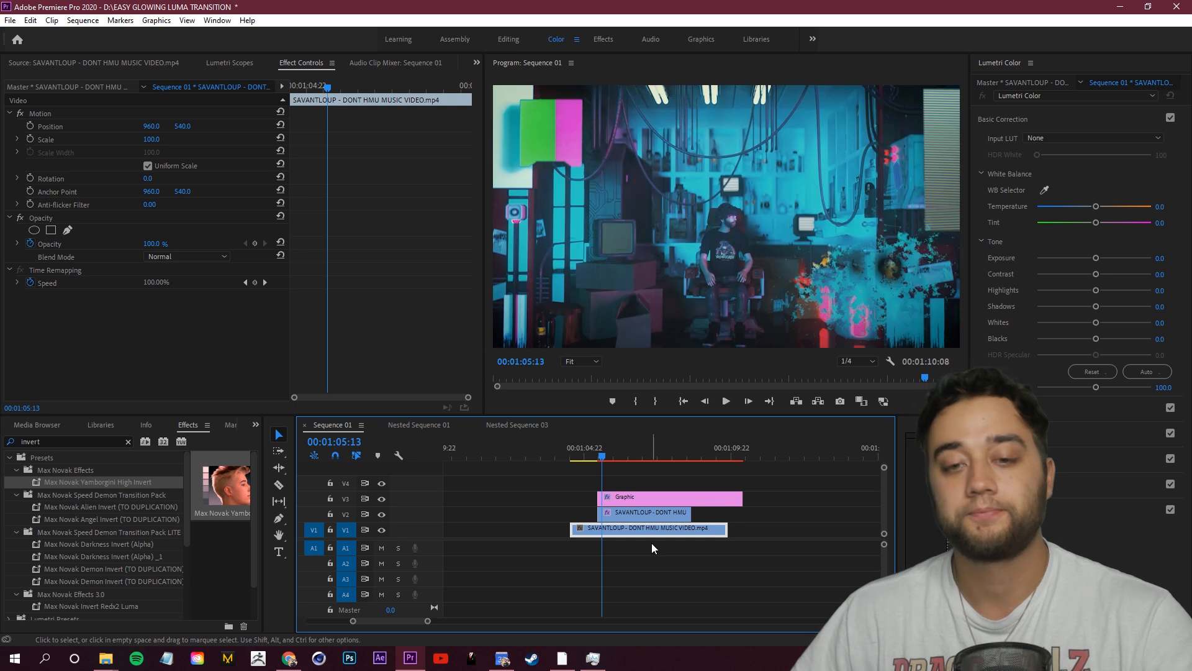
left_click_drag(668, 529, 695, 529)
key("space")
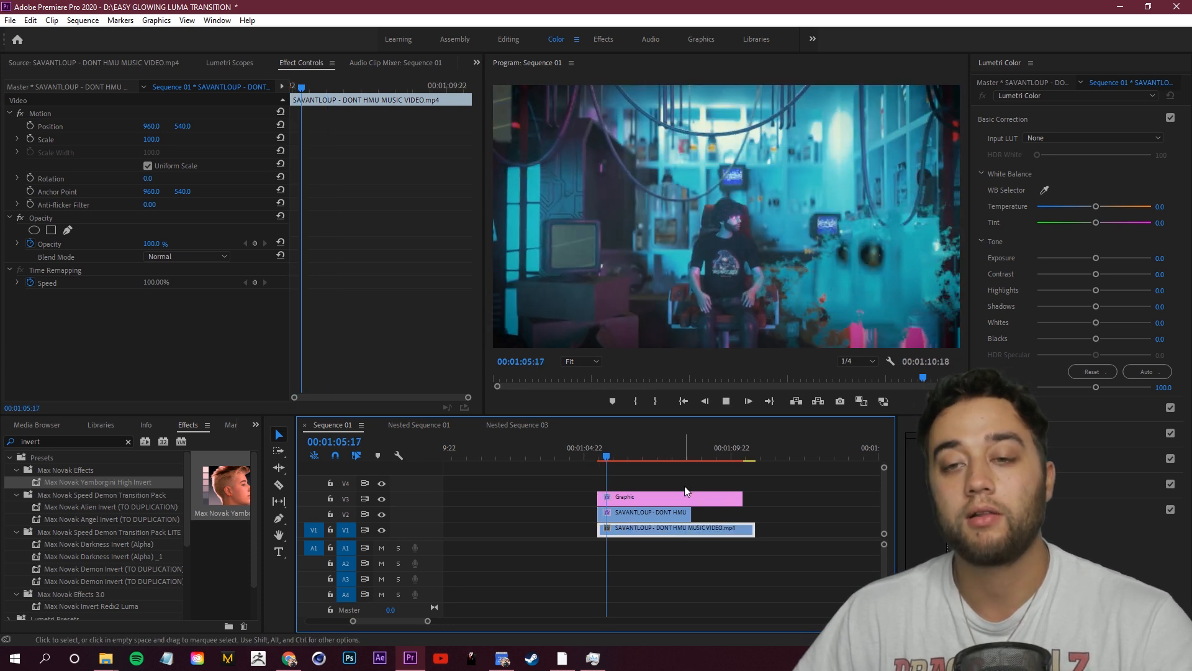
key("space")
Try Matte Luma compositing with Reverse enabled in the V2 clip's Track Matte Key and scrub through the transition
left_click(643, 514)
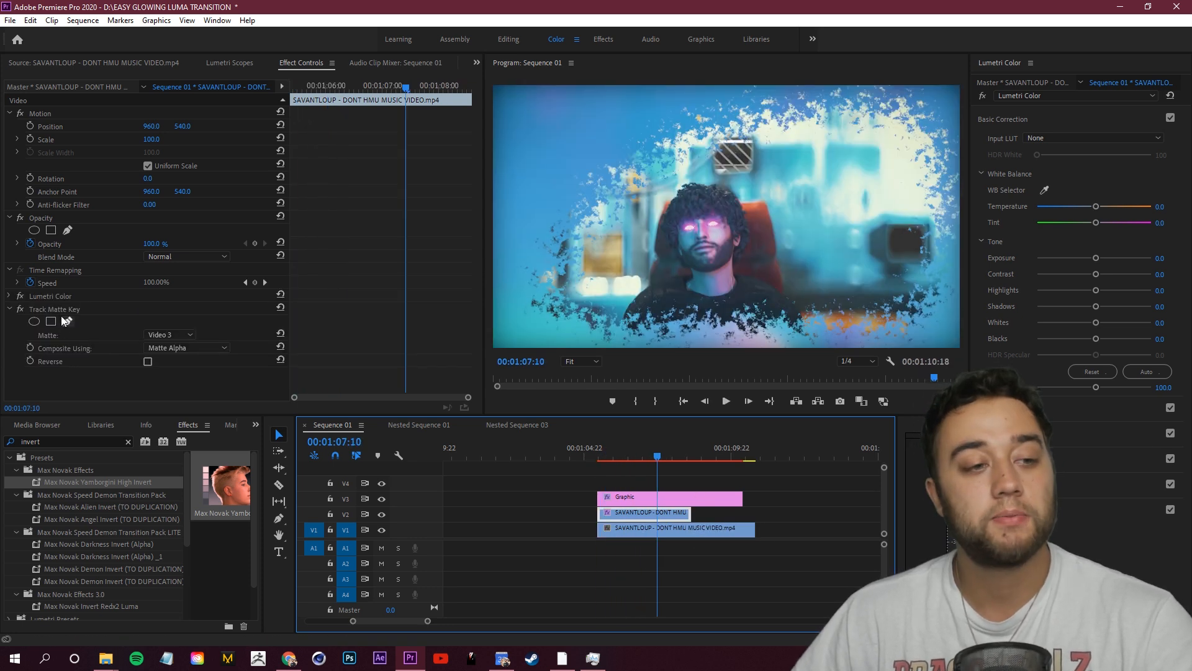
left_click(50, 310)
left_click(186, 348)
left_click(187, 374)
left_click_drag(652, 458, 651, 467)
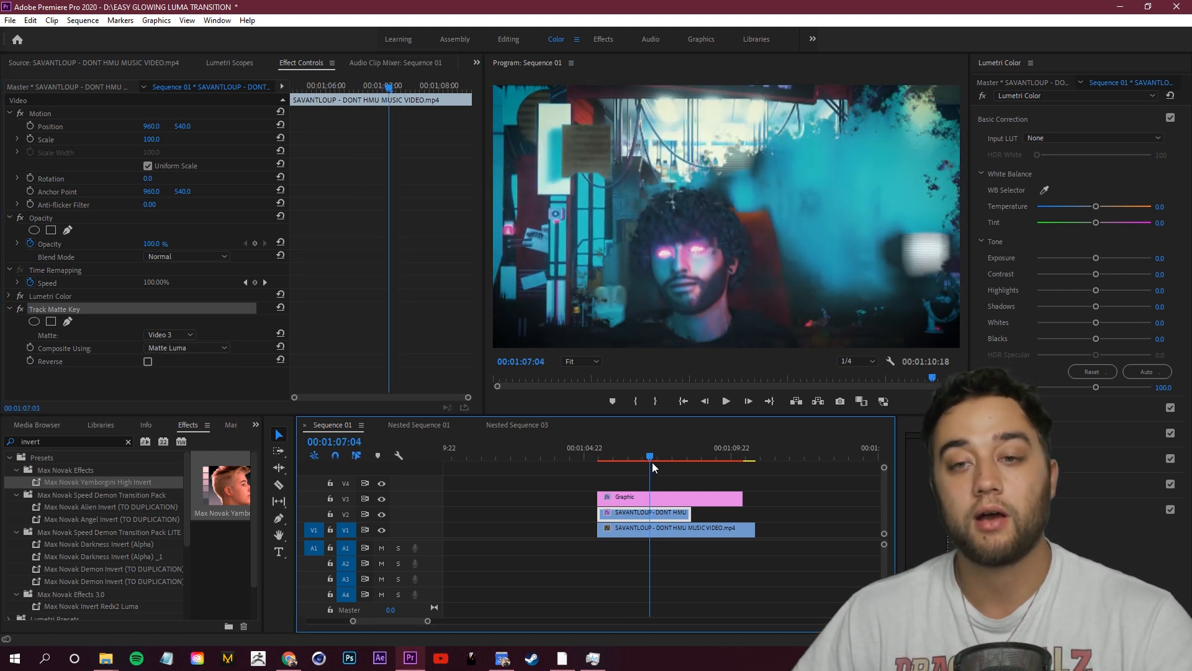
left_click(148, 361)
left_click(648, 458)
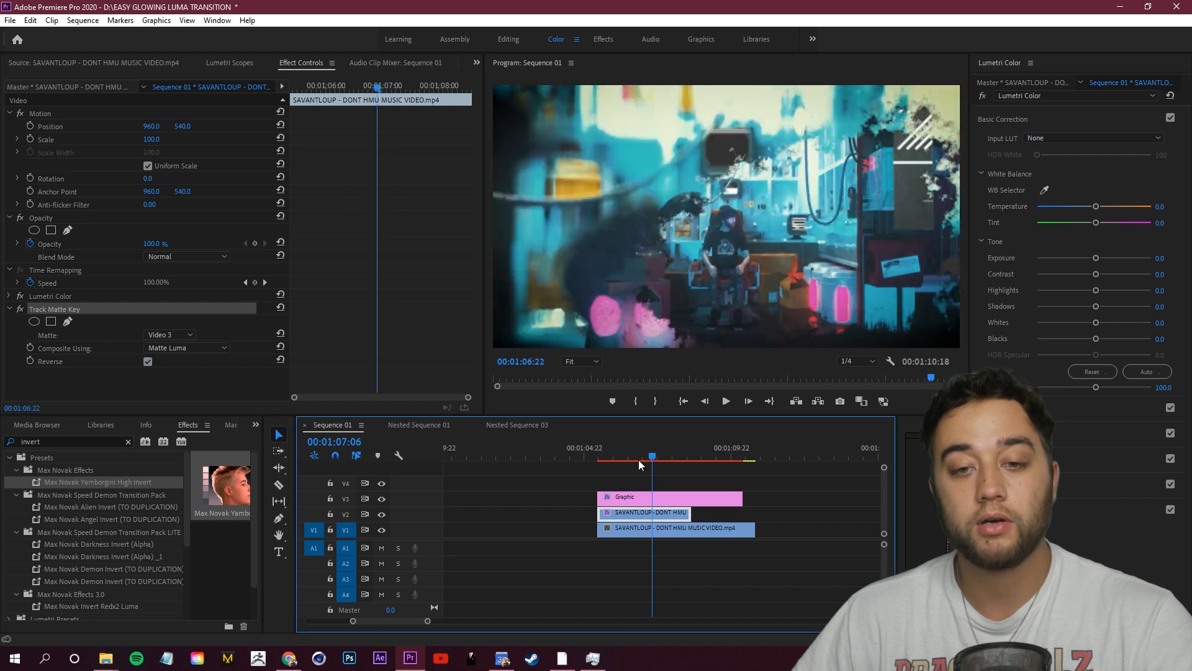
Play and scrub the transition repeatedly to examine how the V2 shot spreads over the V1 background
left_click(724, 464)
key("space")
key("space")
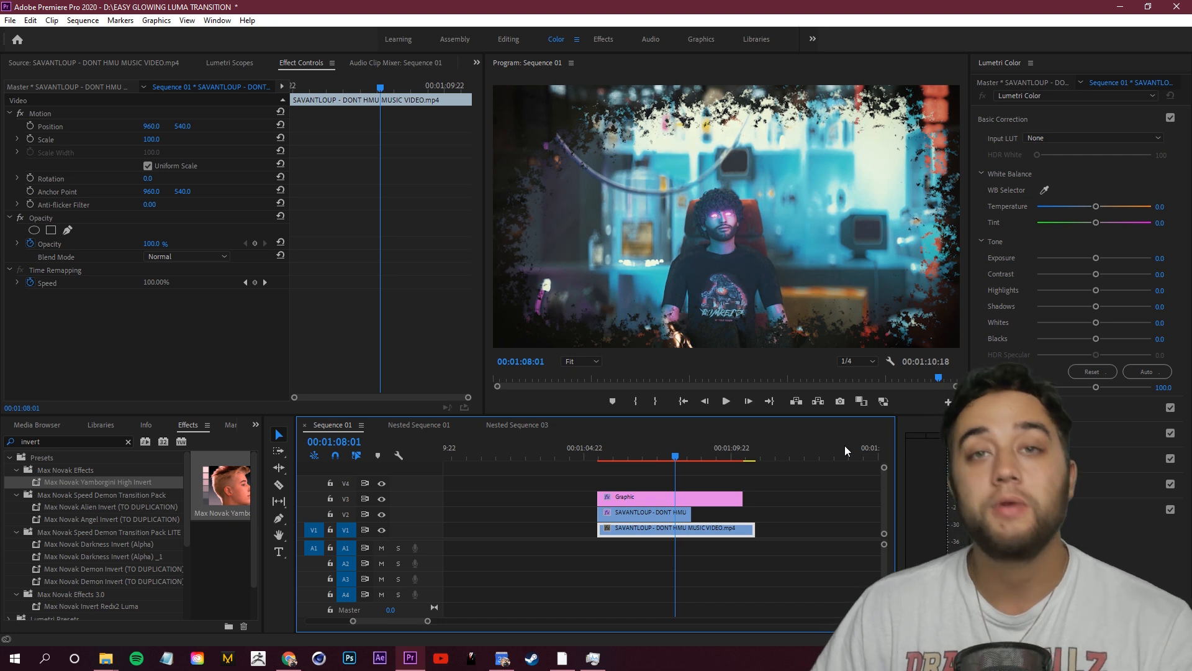
left_click(611, 462)
key("space")
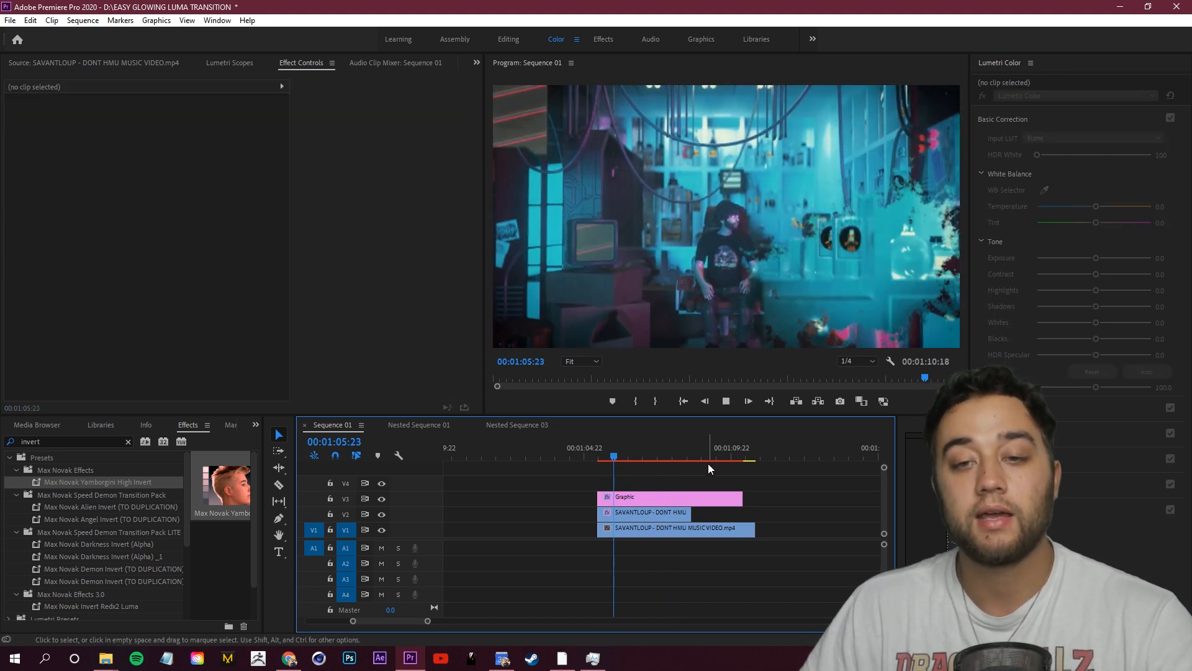
key("space")
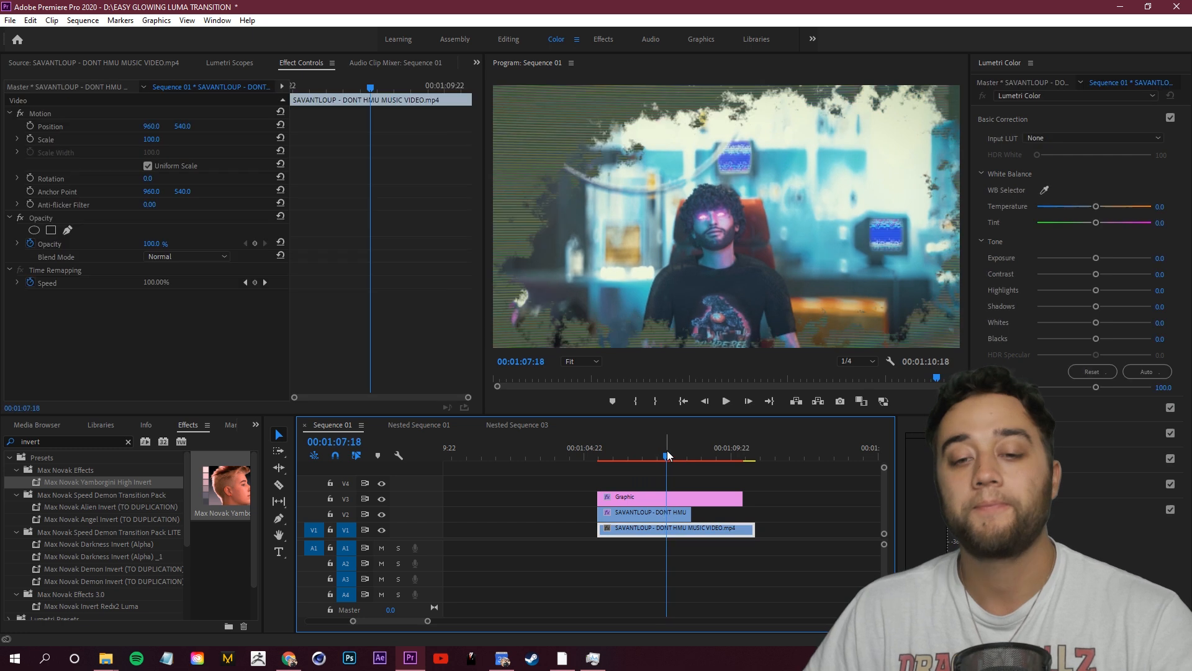
left_click_drag(667, 456, 640, 463)
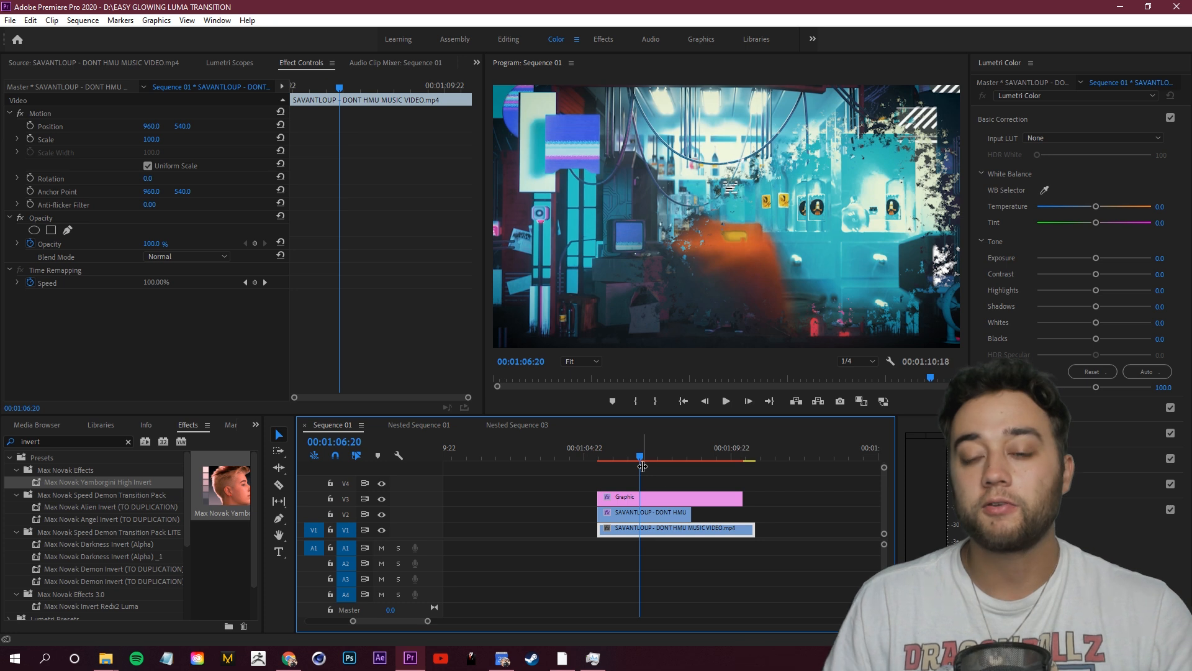
left_click_drag(643, 466, 611, 462)
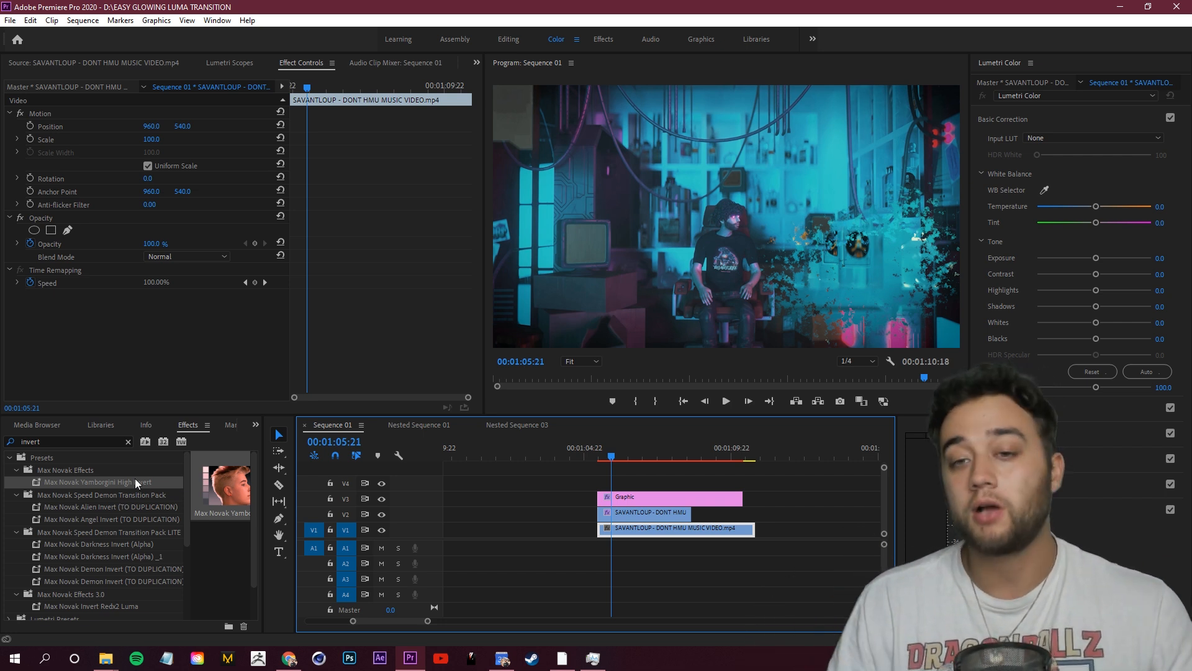
key("space")
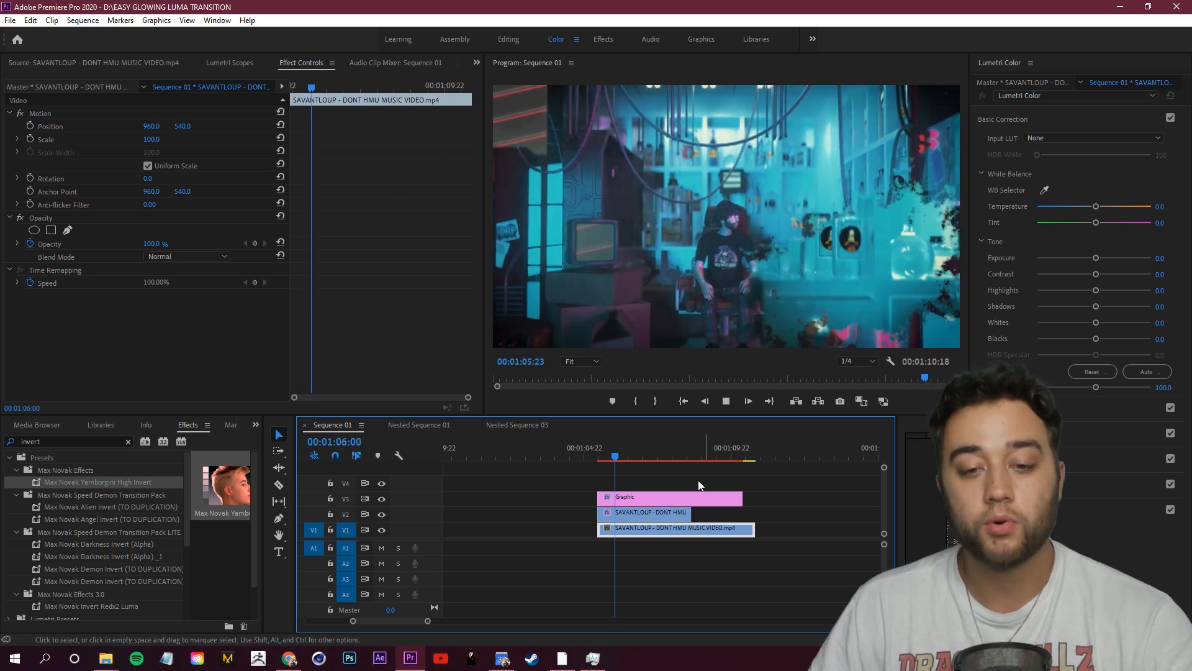
Search the effects for glow, apply S_GlowEdges to the Graphic clip on V3, and preview the glowing matte
left_click(128, 441)
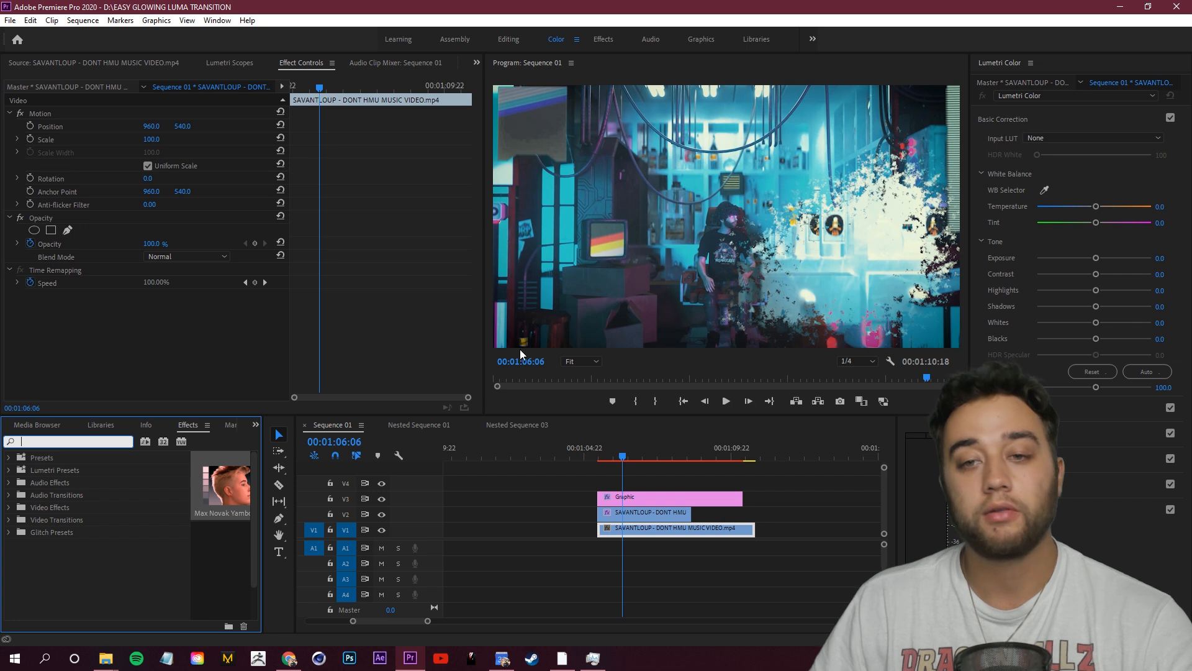
type("glow")
left_click_drag(65, 575, 646, 500)
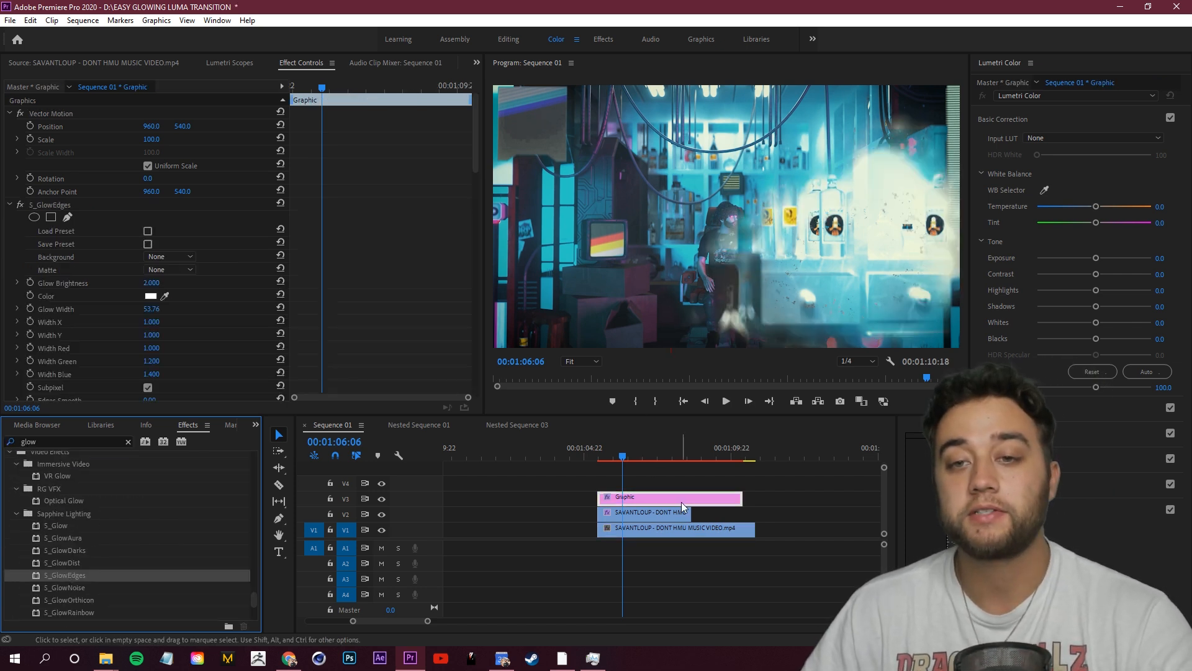
left_click(663, 495)
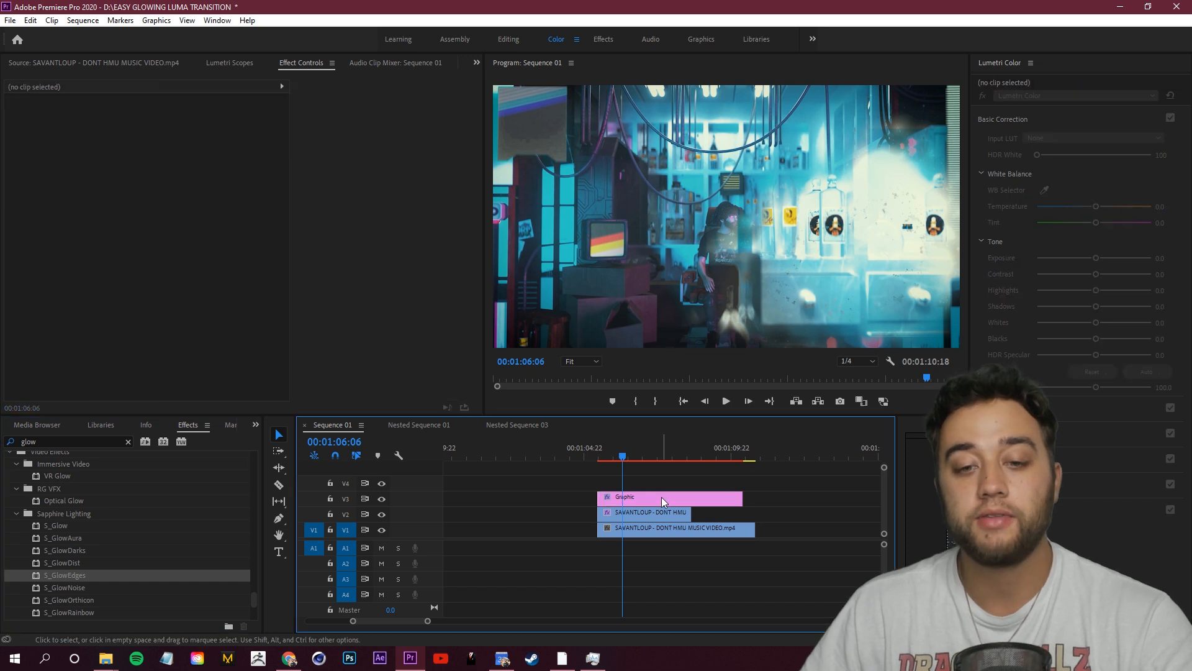
key("space")
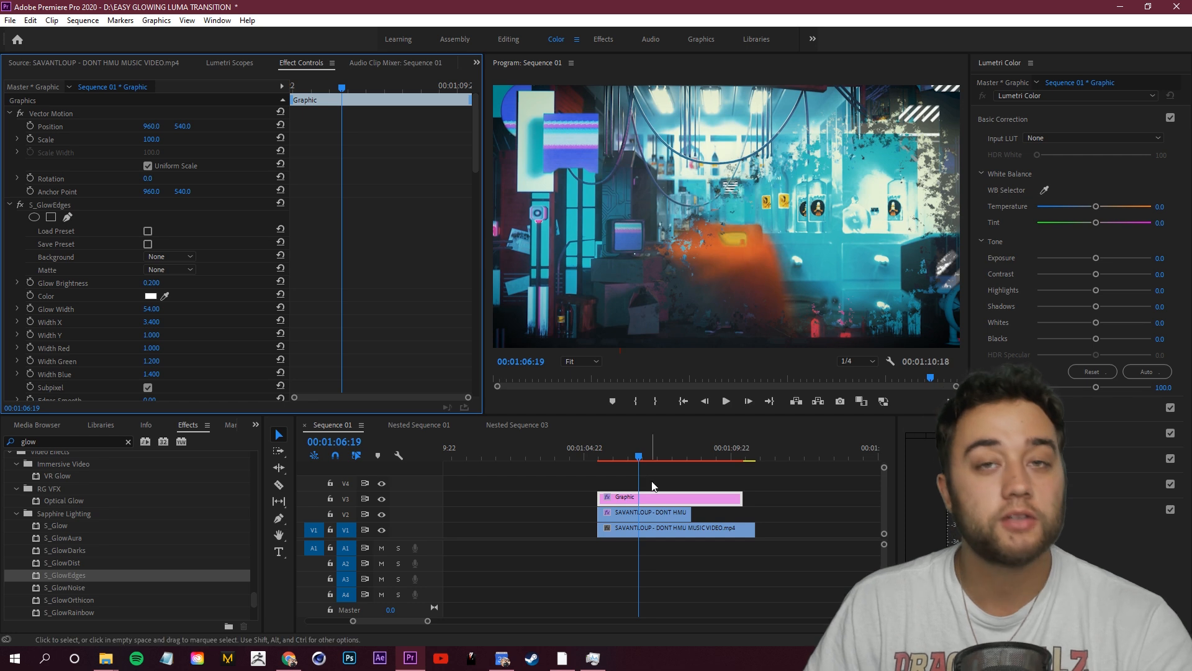
Play the transition from near the Graphic clip's start to examine the glow around the matte
left_click(601, 456)
left_click(706, 477)
key("space")
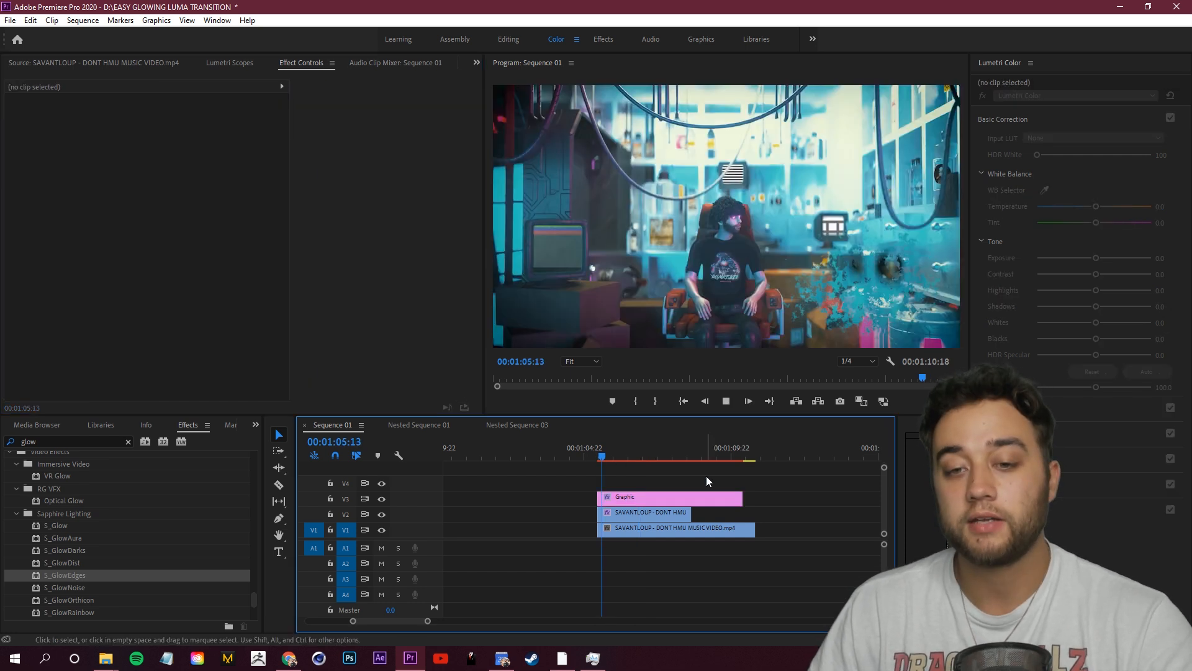
key("space")
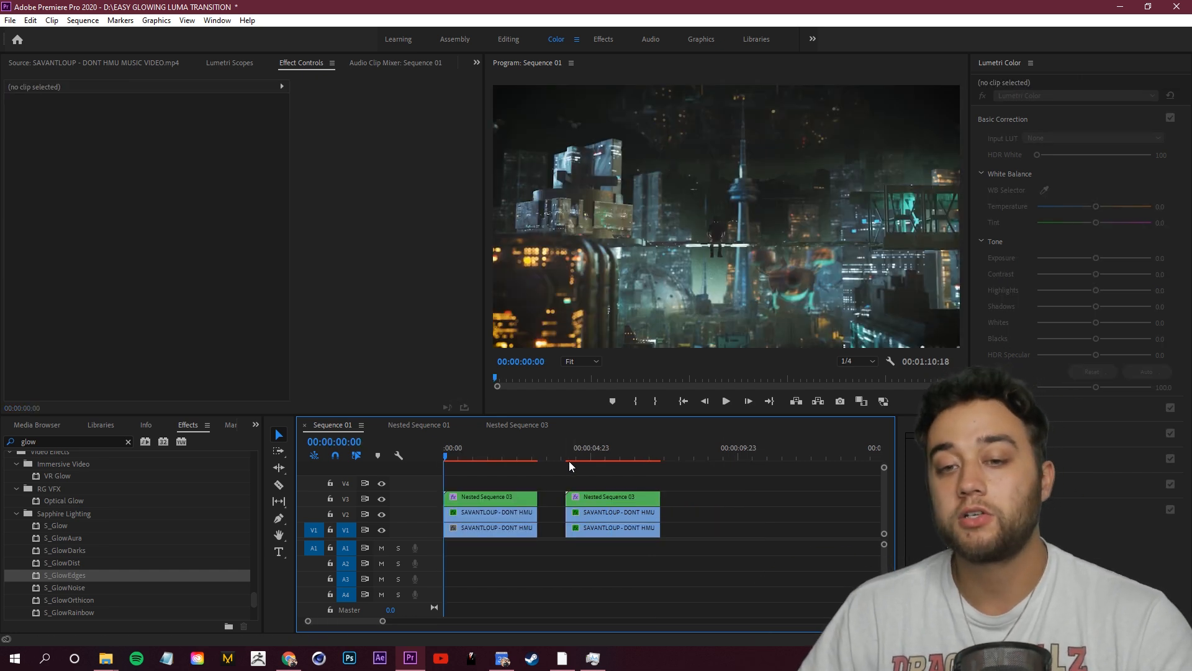
Preview the finished example transition at the start of Sequence 01 and return to its first frame
key("space")
left_click(445, 454)
key("space")
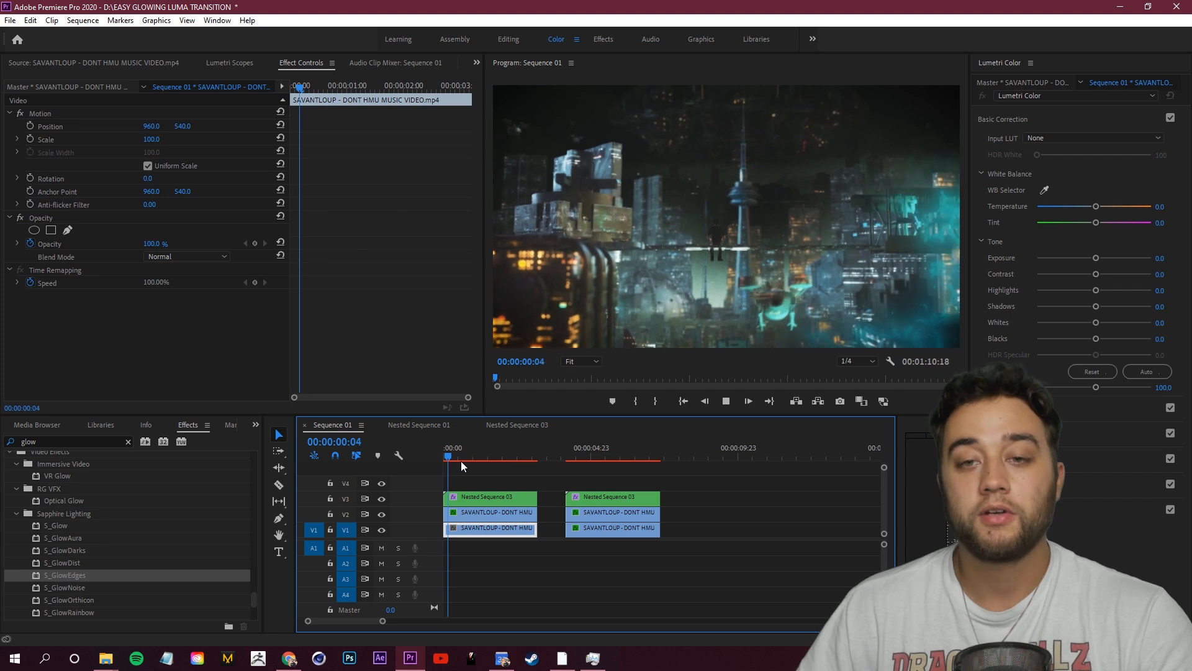
left_click_drag(477, 453, 471, 452)
key("Home")
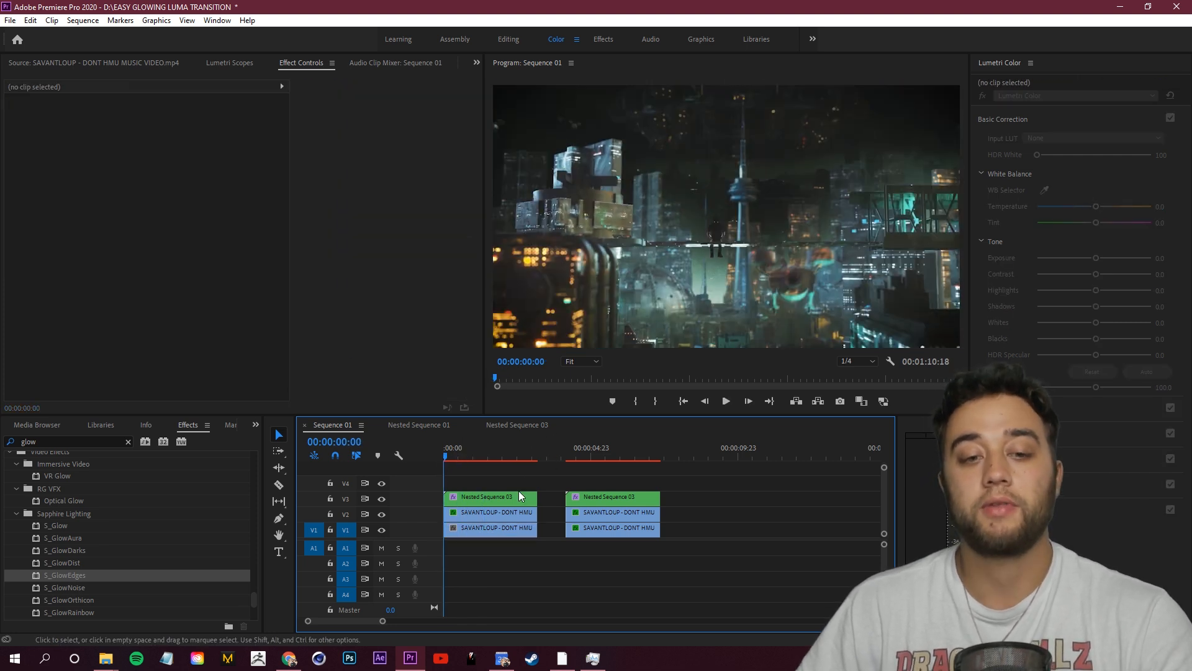
Inspect the uni.Ecto and S_GlowEdges effects on the first example's Nested Sequence 03 clip
left_click(519, 497)
scroll(369, 297, "down", 3)
scroll(370, 293, "up", 3)
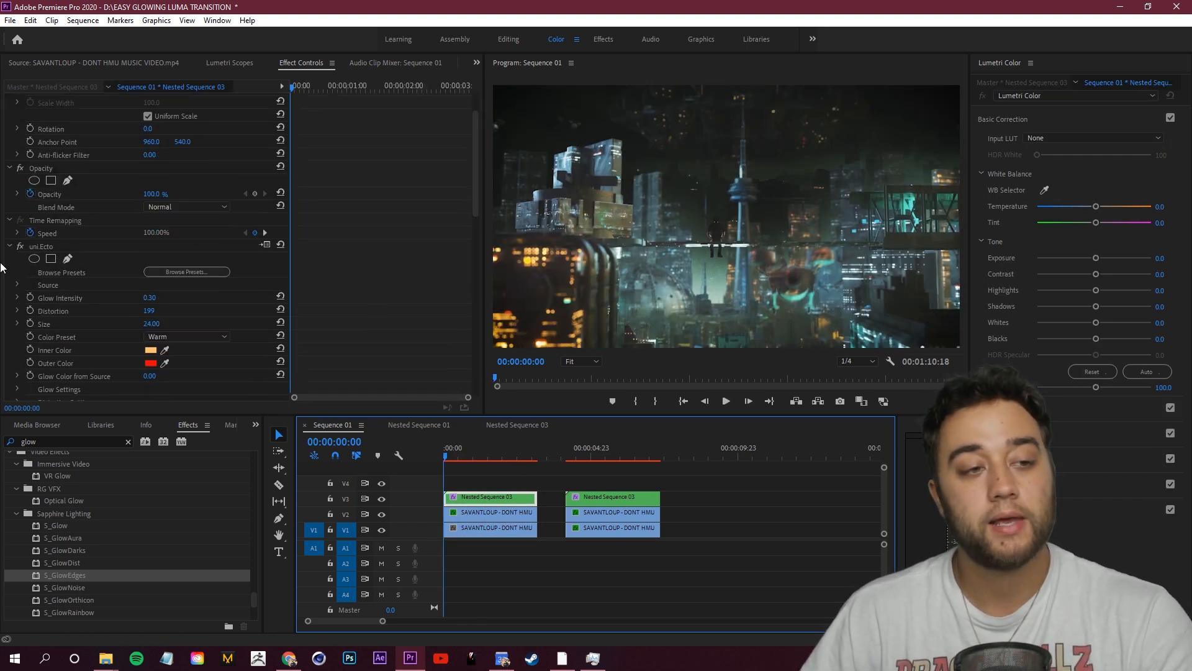
left_click(47, 246)
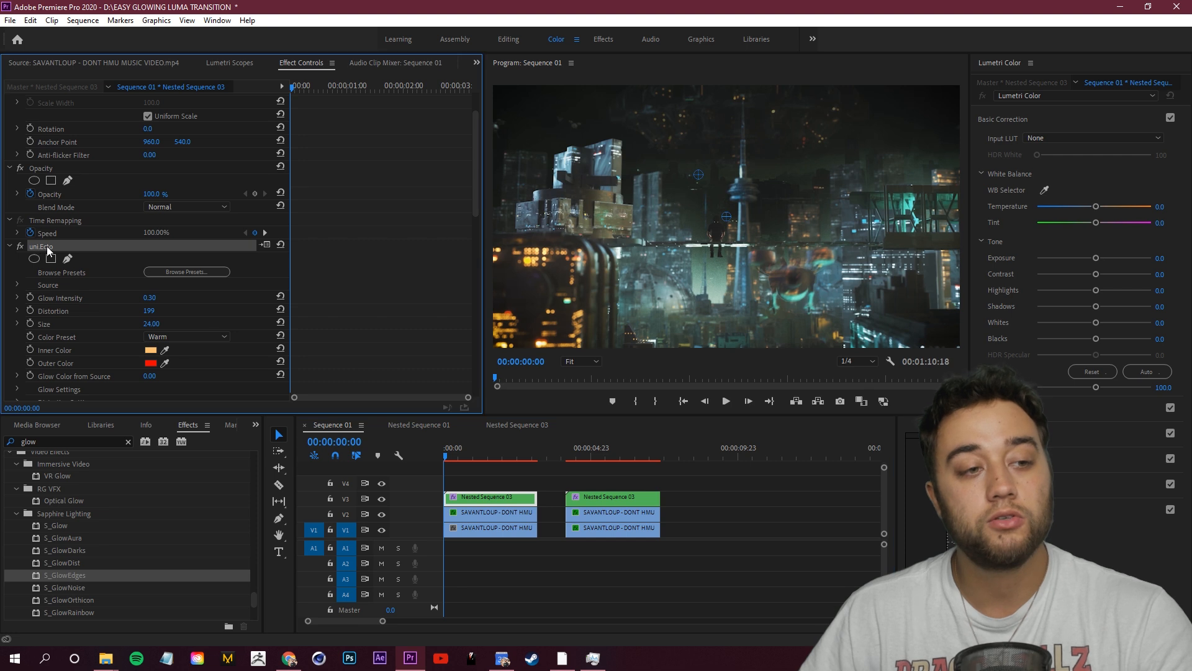
left_click(9, 246)
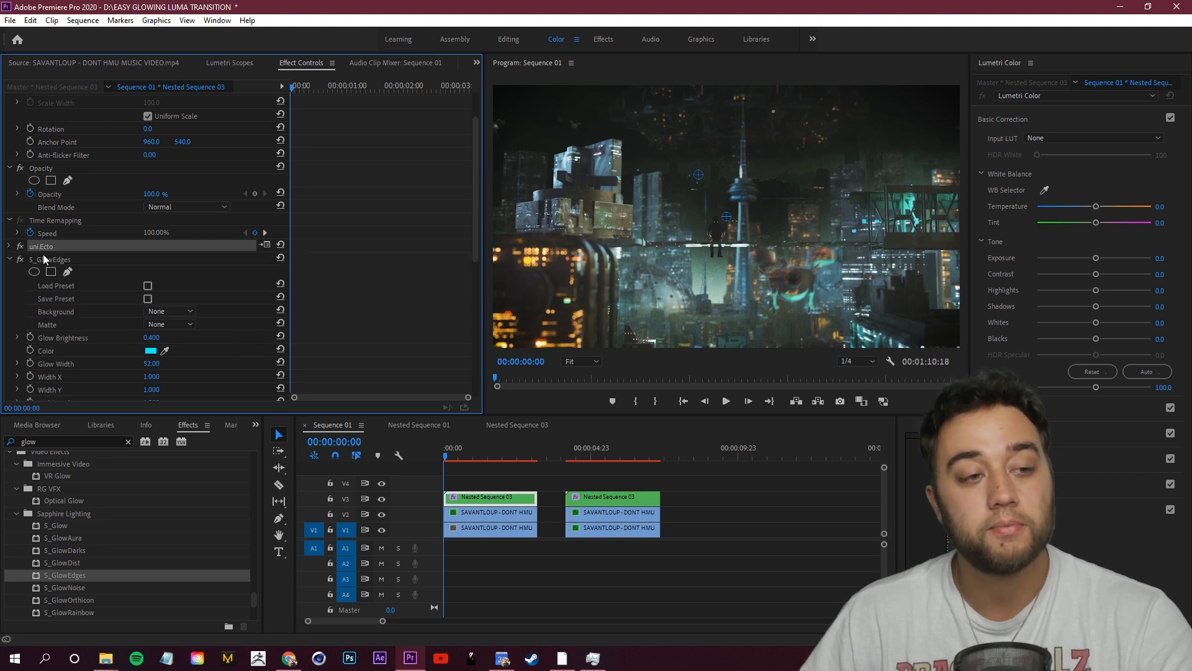
left_click(9, 259)
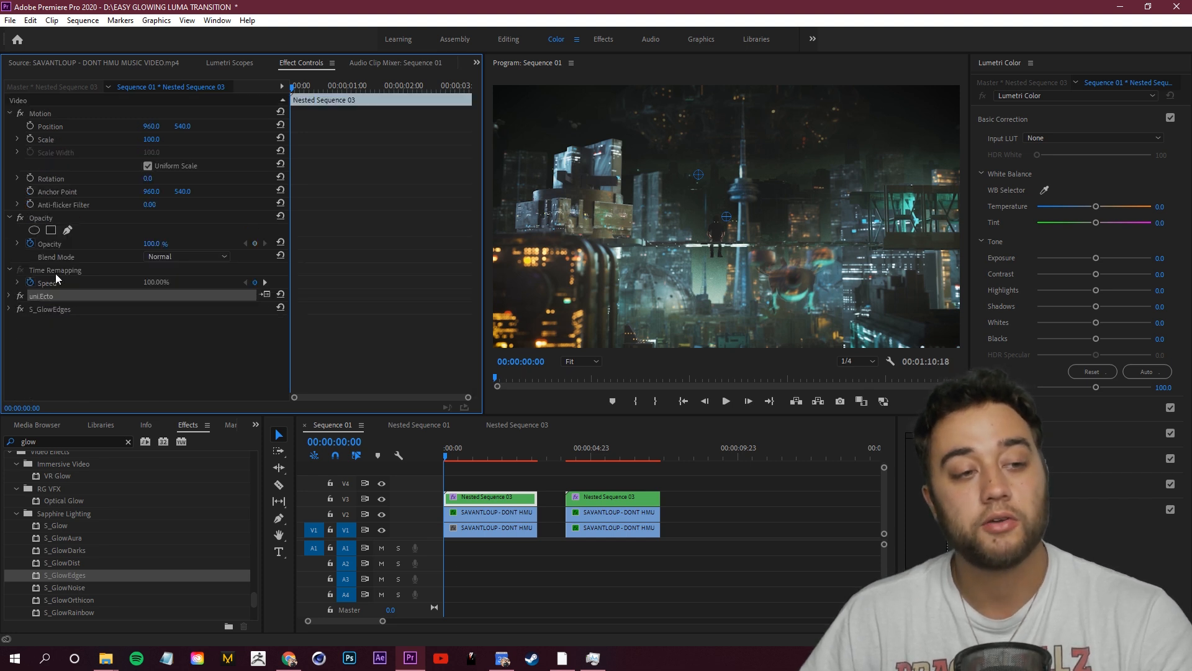
left_click(9, 296)
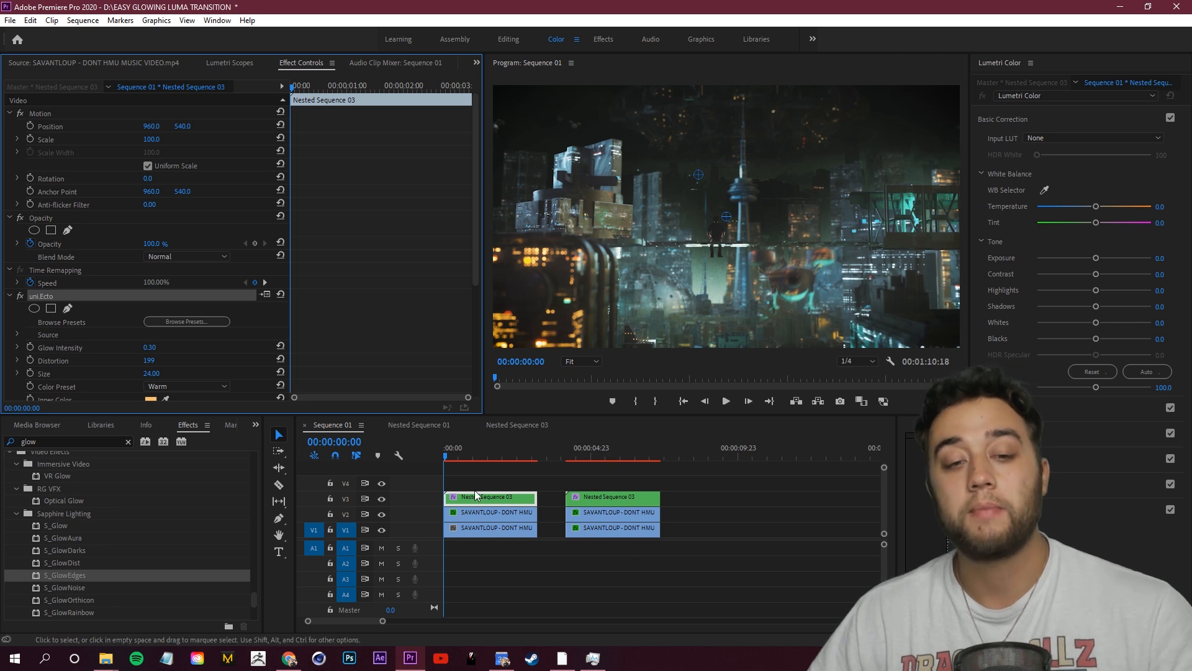
Play and scrub the first example transition to examine its distorted, glowing edges around frame 18
left_click(491, 527)
key("space")
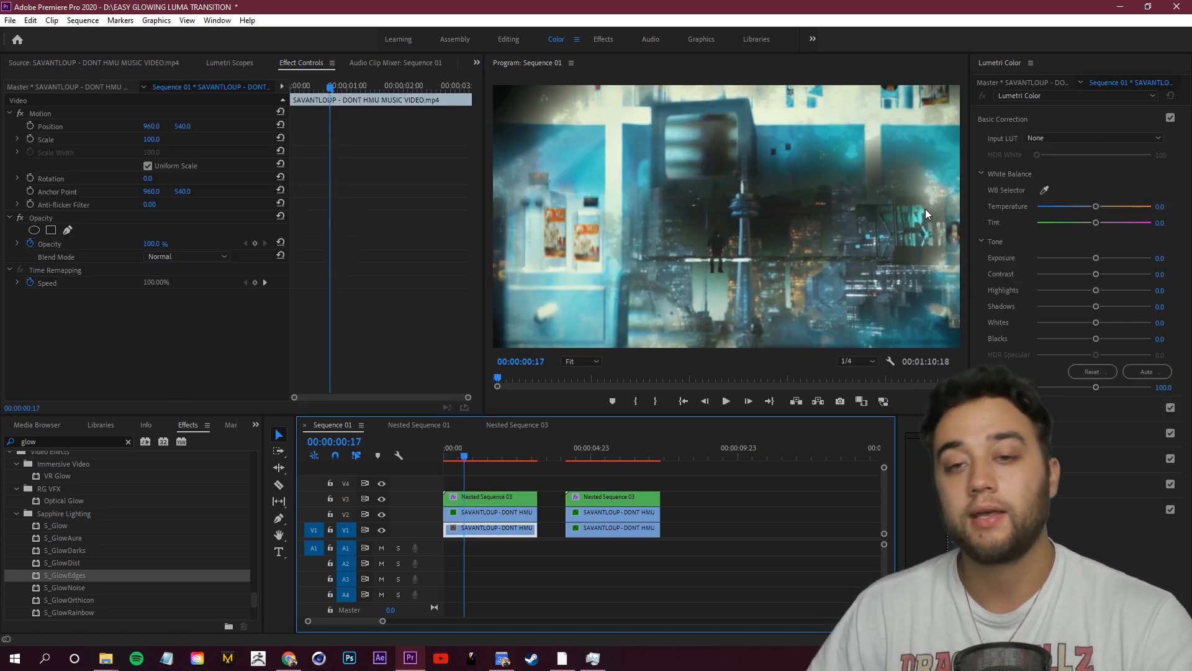
mouse_move(466, 456)
left_mouse_down()
mouse_move(487, 457)
mouse_move(460, 457)
left_mouse_up()
key("space")
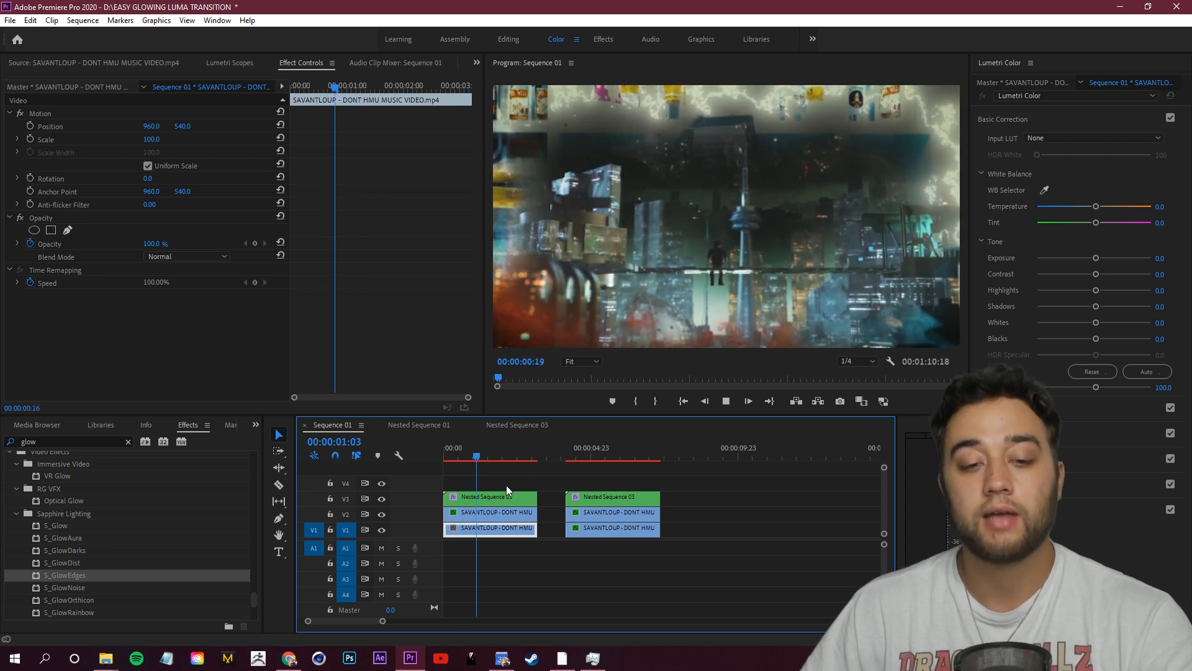
mouse_move(477, 446)
left_mouse_down()
mouse_move(446, 462)
mouse_move(465, 460)
left_mouse_up()
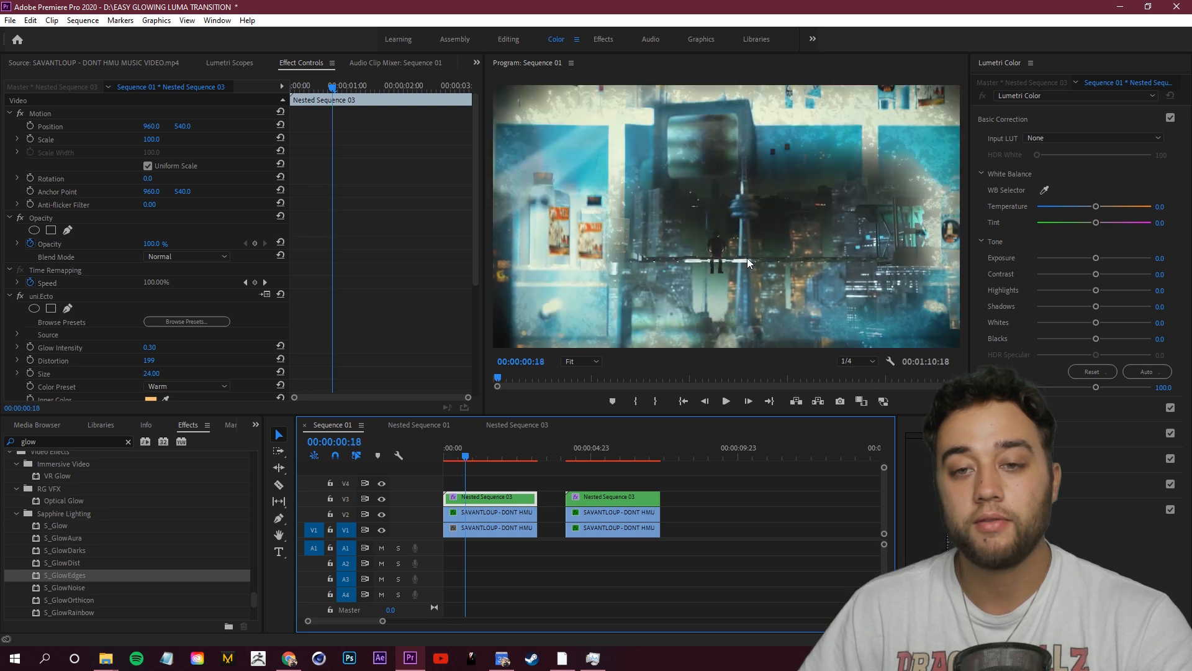
Duplicate the Graphic clip of the newly built transition onto V4 and nest the two stacked Graphic clips
scroll(509, 544, "down", 5)
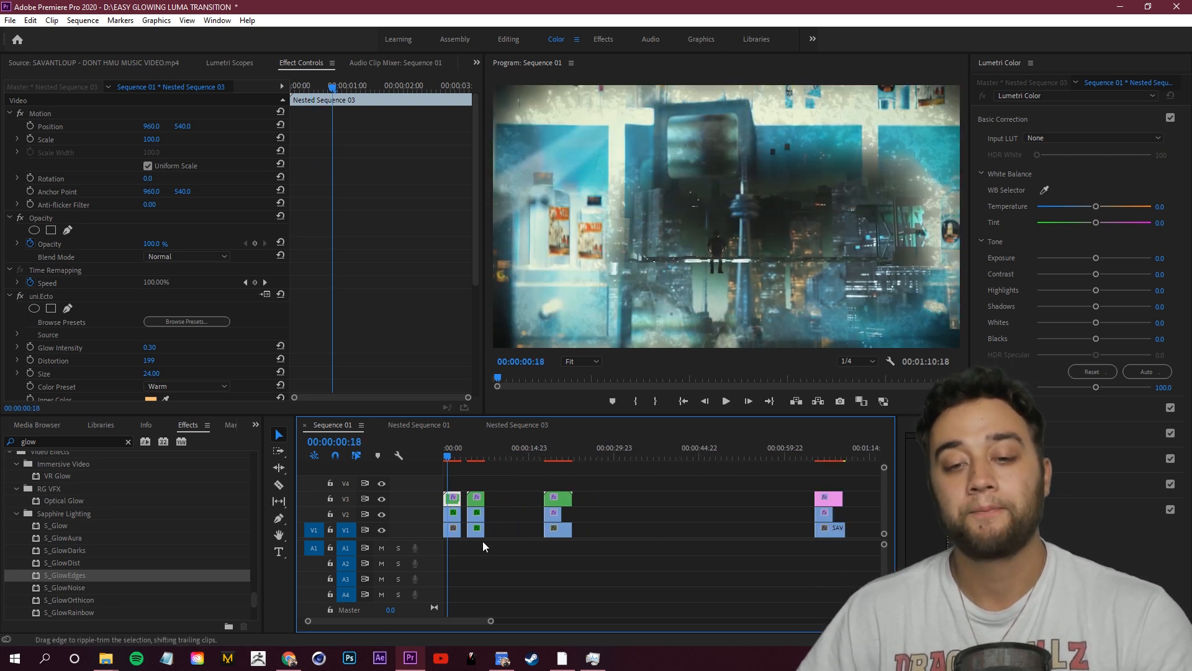
left_click_drag(465, 459, 823, 466)
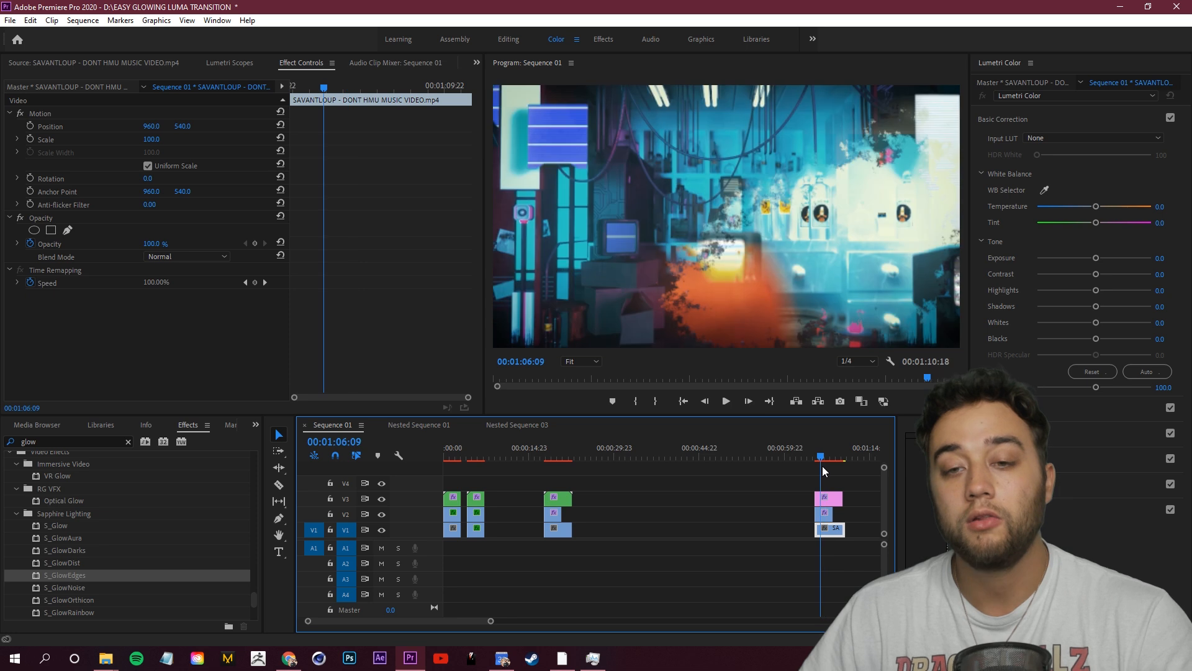
scroll(828, 494, "down", 3)
scroll(798, 474, "up", 2)
scroll(776, 481, "up", 3)
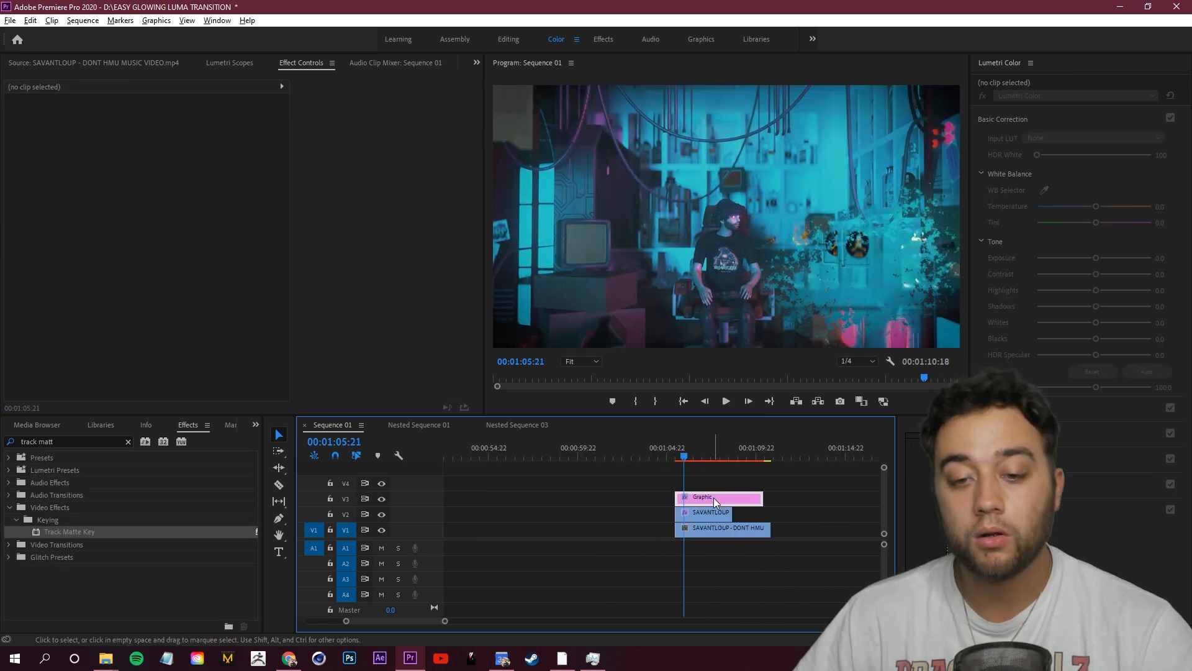
left_click_drag(713, 497, 653, 501)
scroll(714, 489, "down", 2)
scroll(630, 491, "up", 2)
right_click(644, 495)
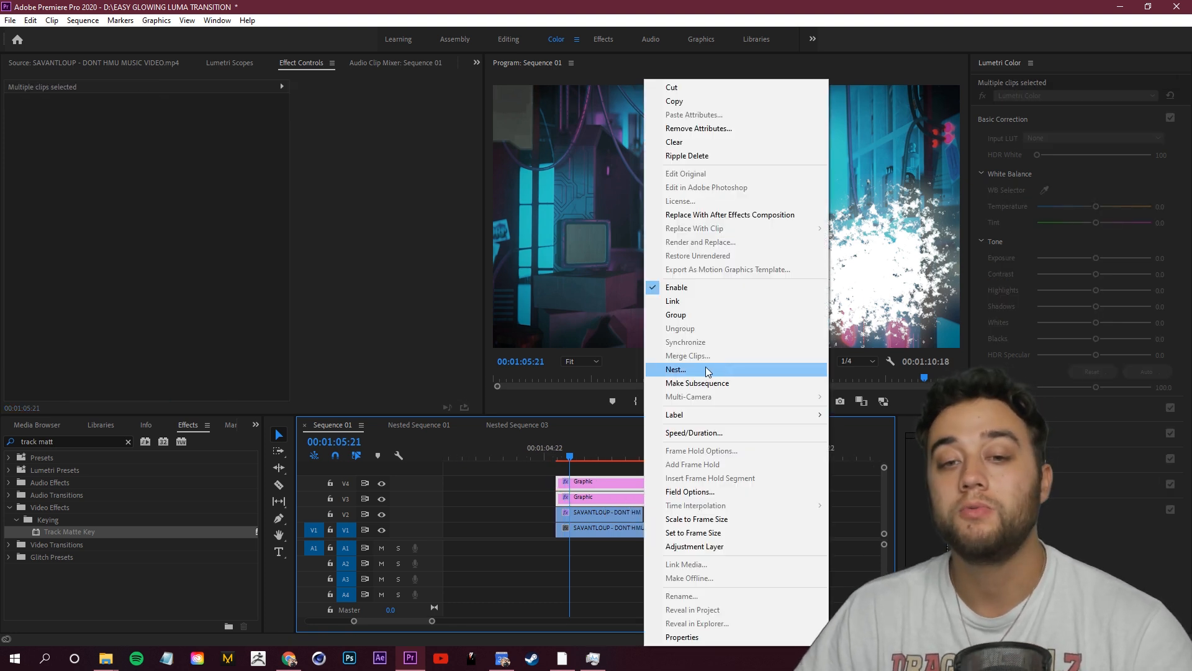
left_click(714, 369)
left_click(580, 342)
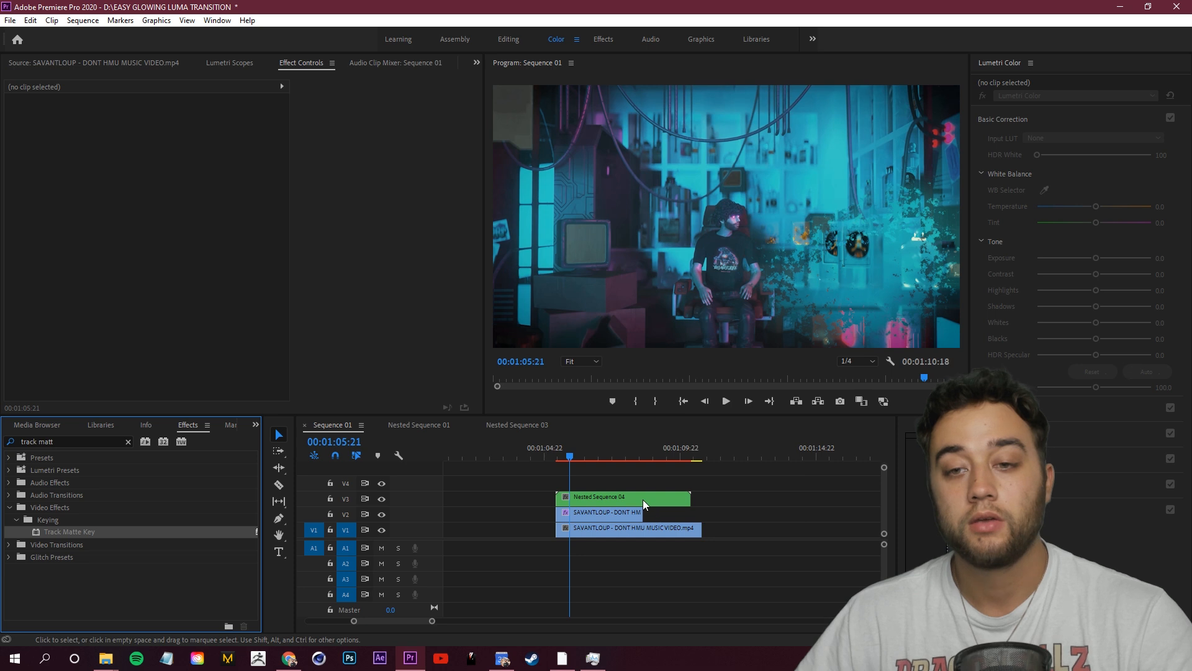
Open the new nested sequence from the V3 clip and hide its V4 track
double_click(623, 498)
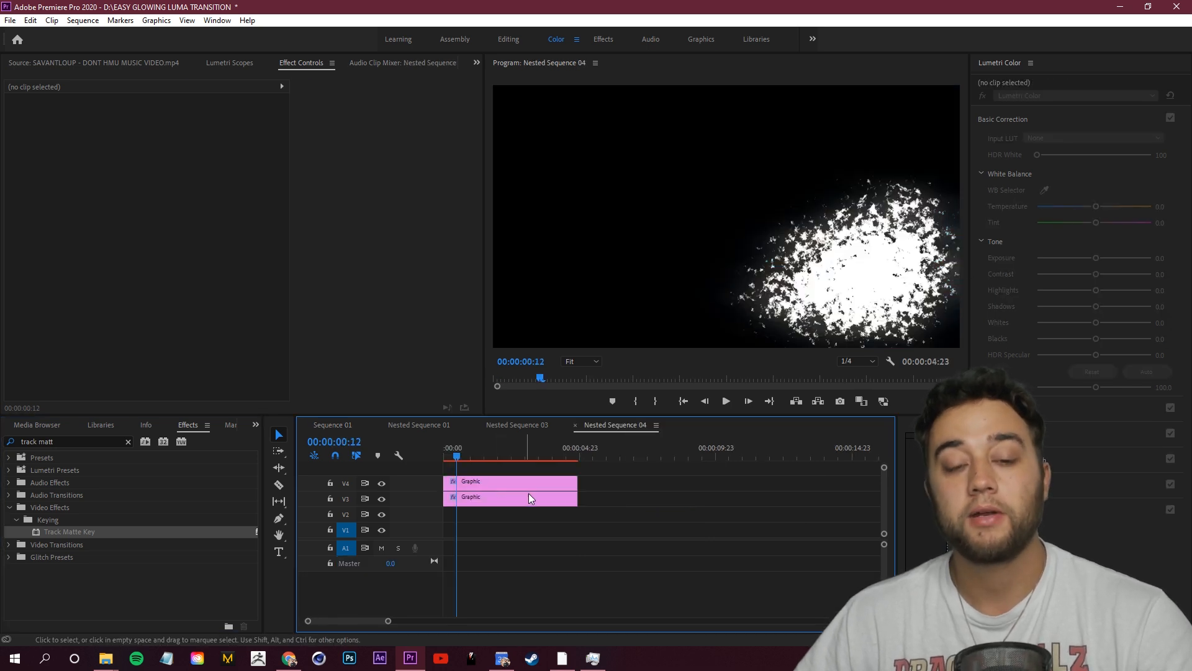
left_click(341, 424)
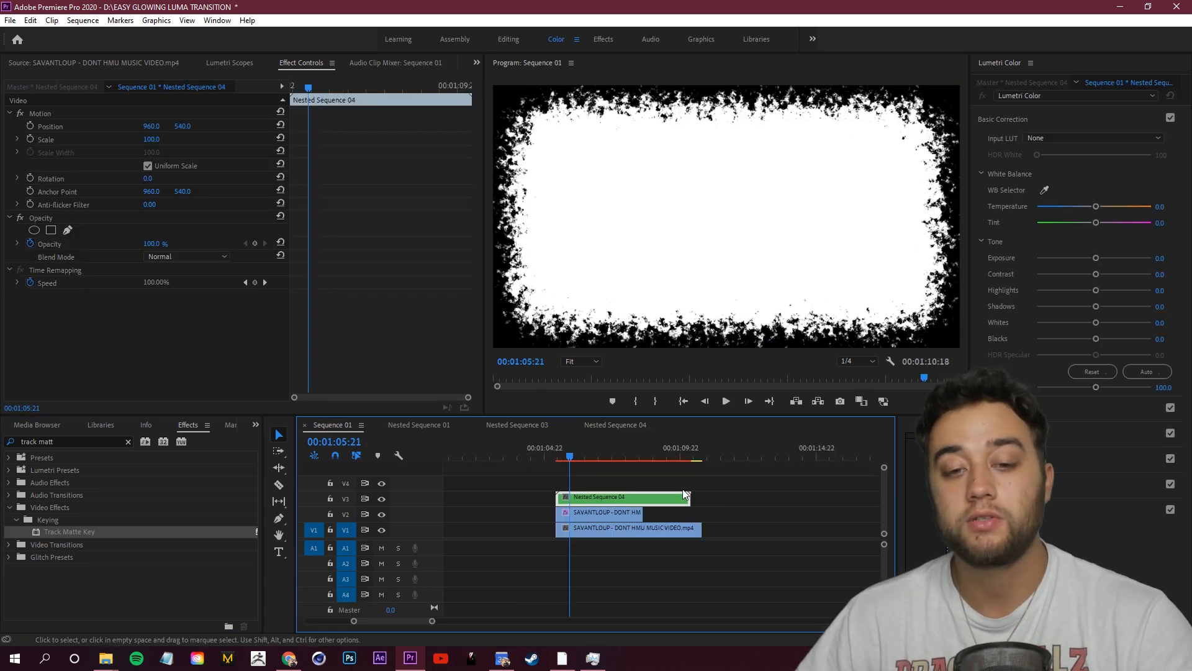
double_click(604, 497)
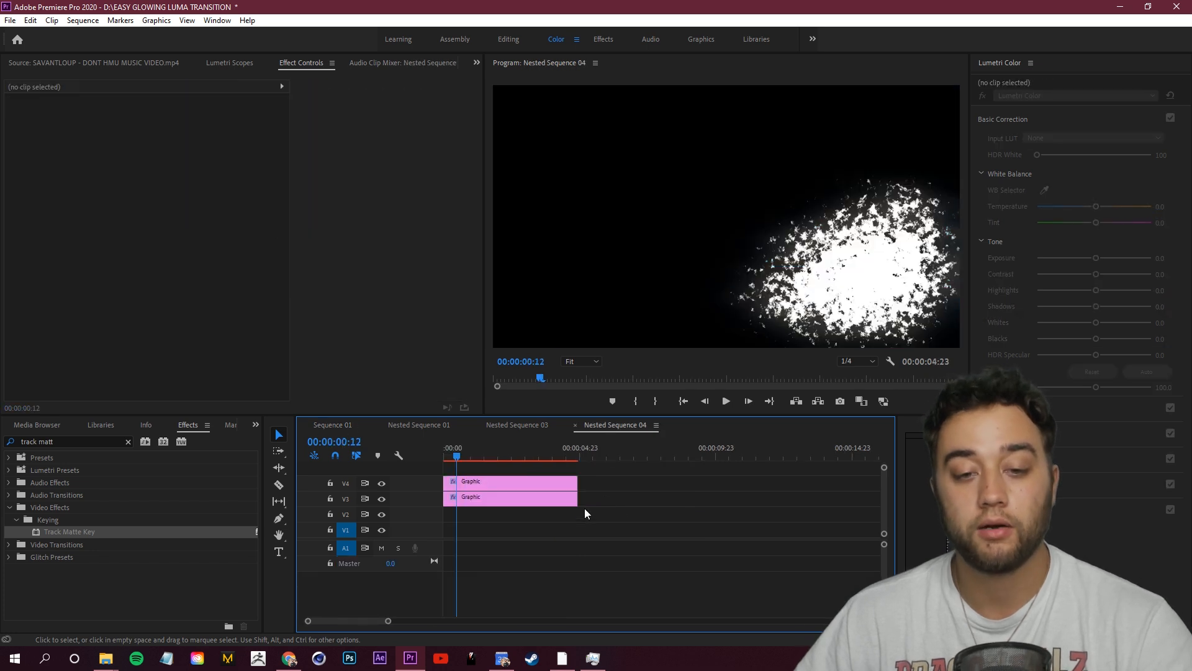
left_click(383, 483)
Apply Track Matte Key to the V3 Graphic clip with matte Video 4, Matte Luma compositing and Reverse enabled
left_click(491, 500)
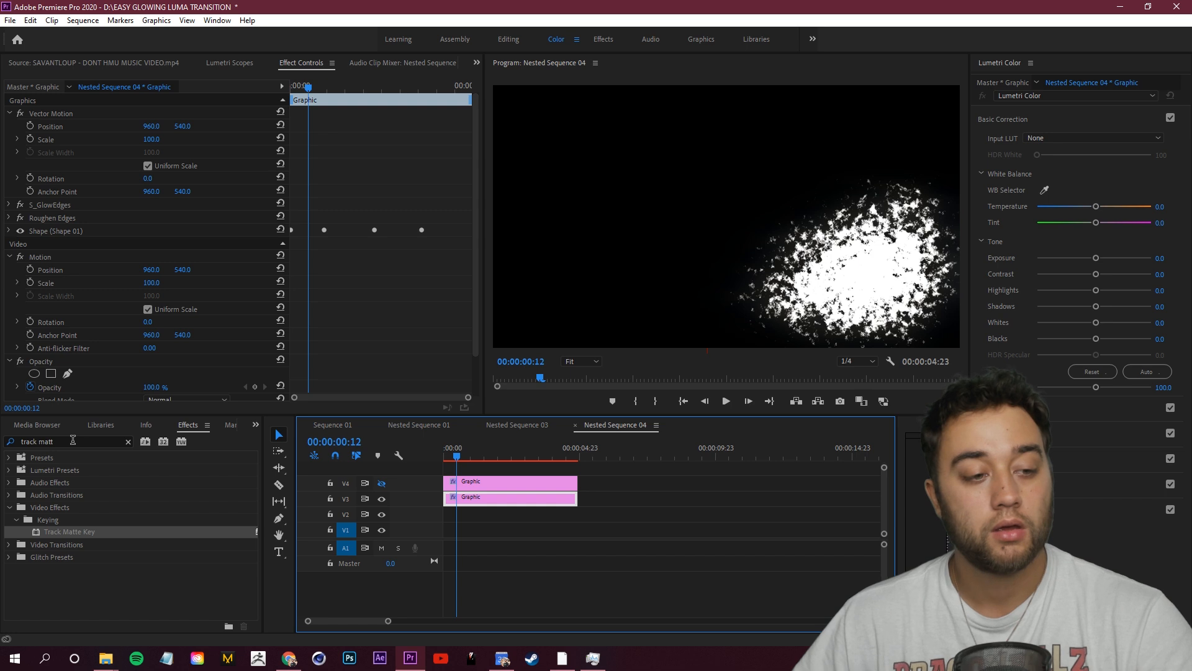
left_click_drag(61, 534, 485, 498)
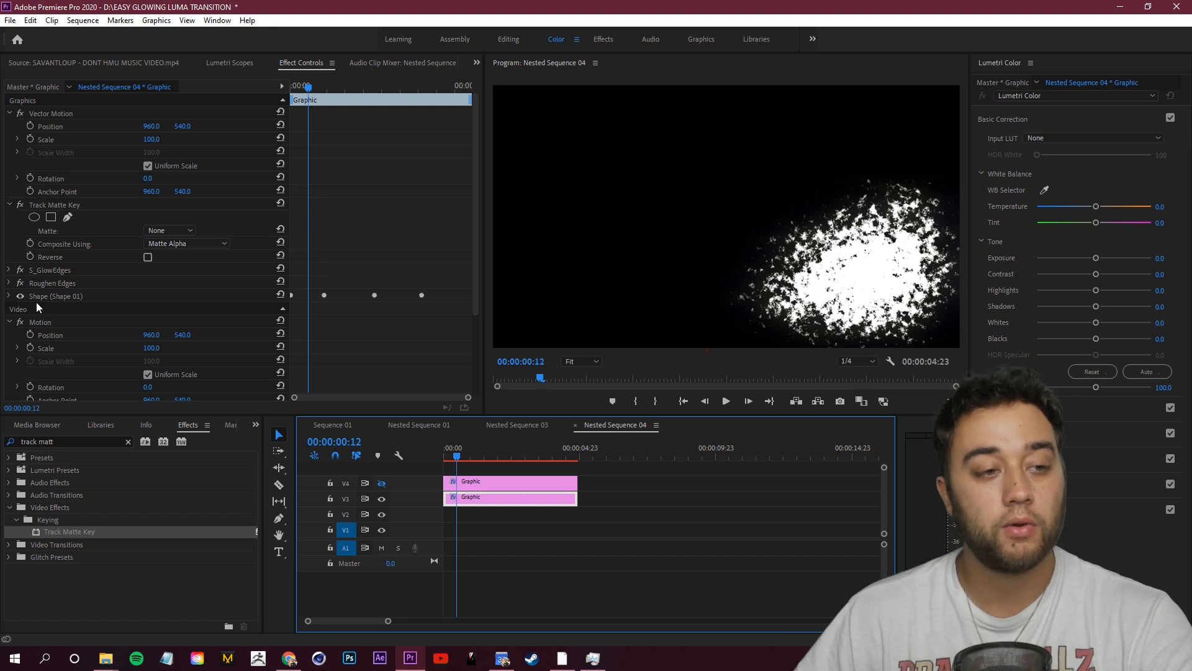
left_click(190, 230)
left_click(172, 259)
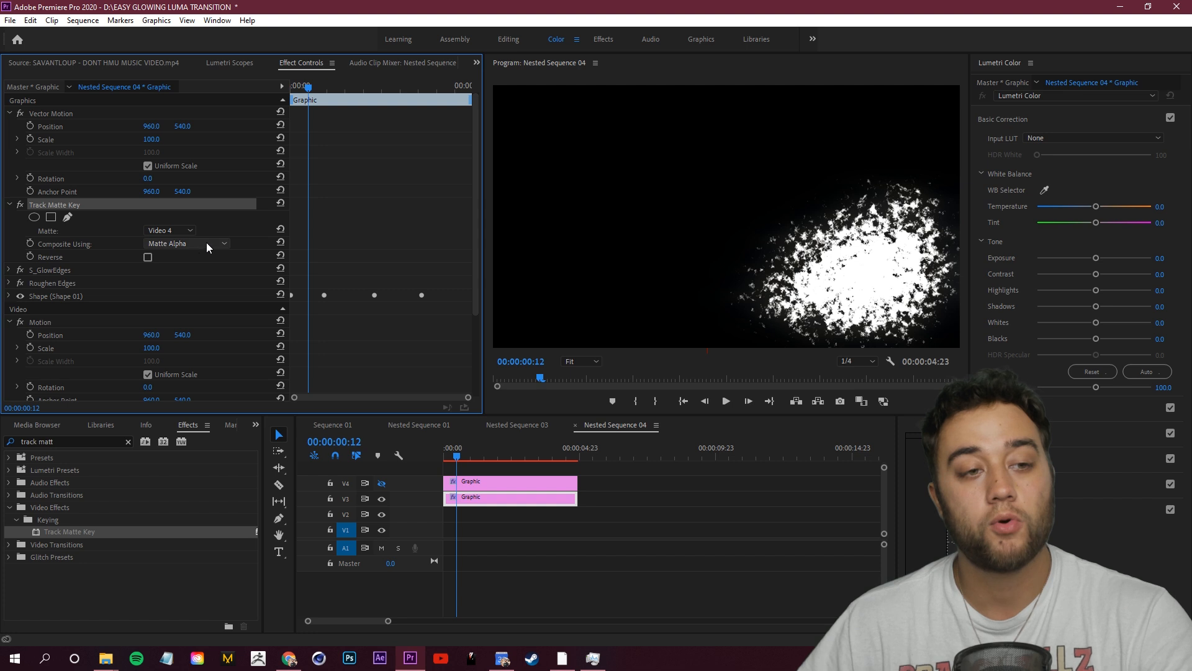
left_click(211, 242)
left_click(185, 269)
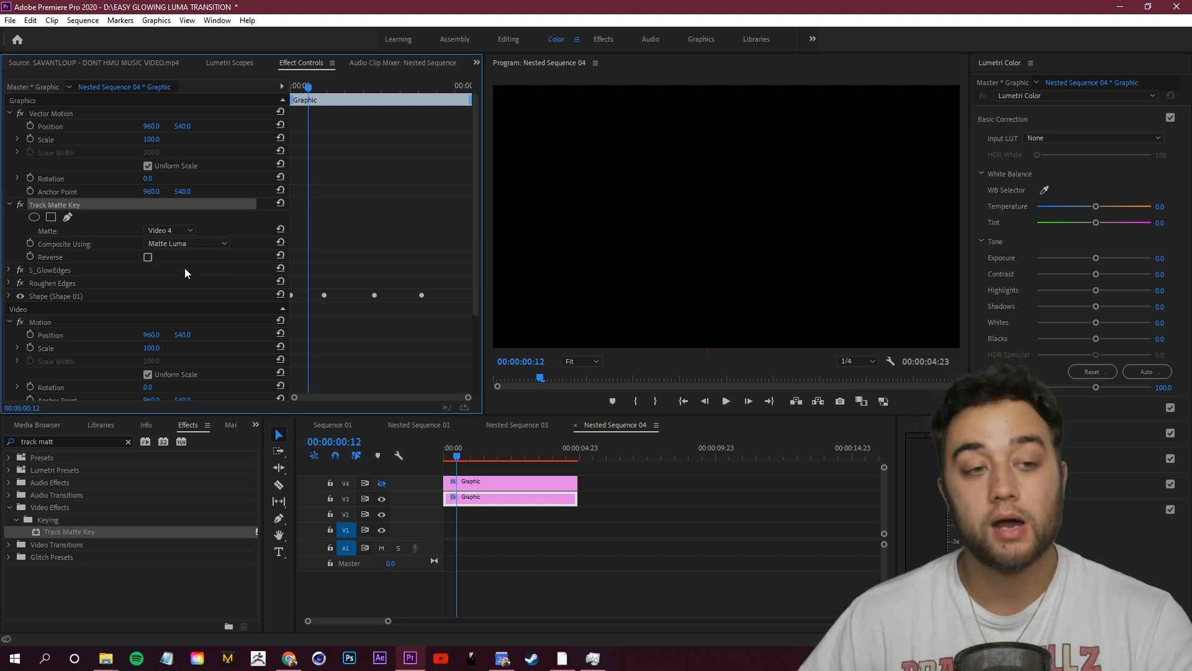
left_click(148, 258)
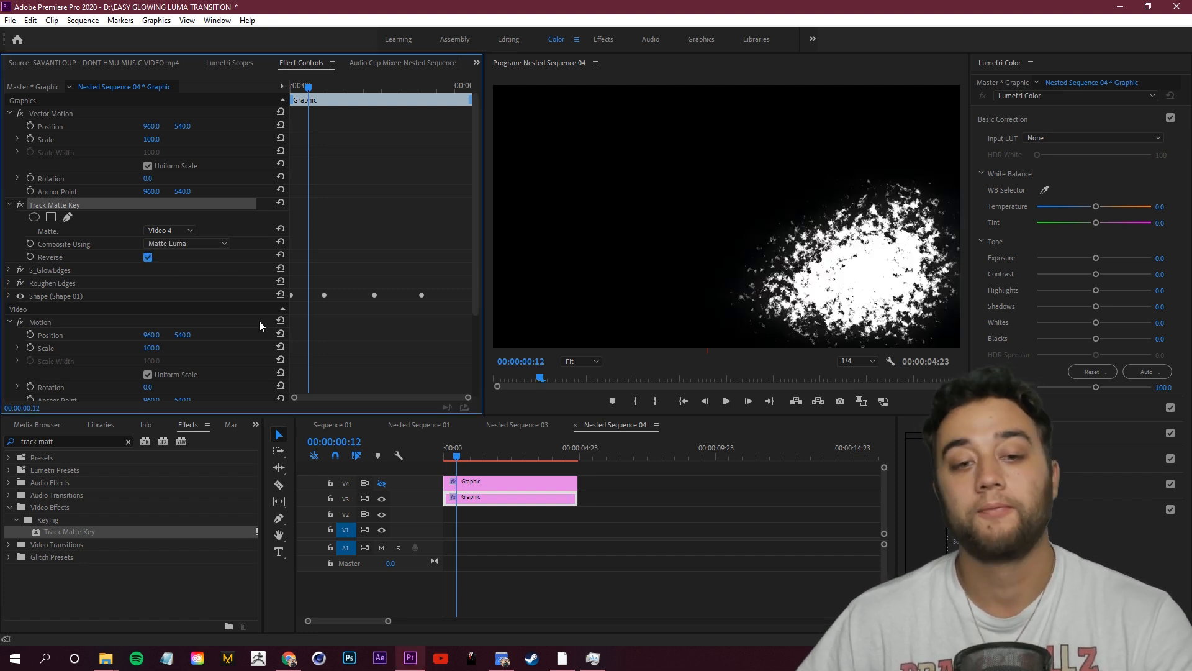
Return to Sequence 01 and enable Reverse in the V2 clip's Track Matte Key
left_click(341, 427)
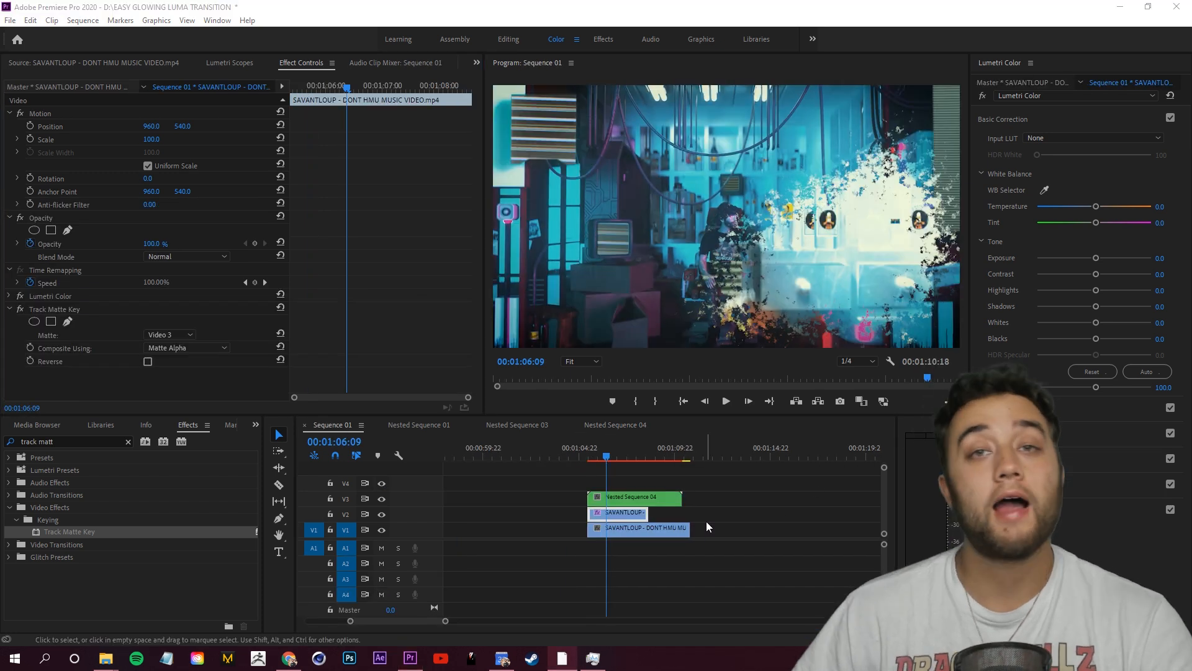
left_click(774, 515)
left_click(623, 516)
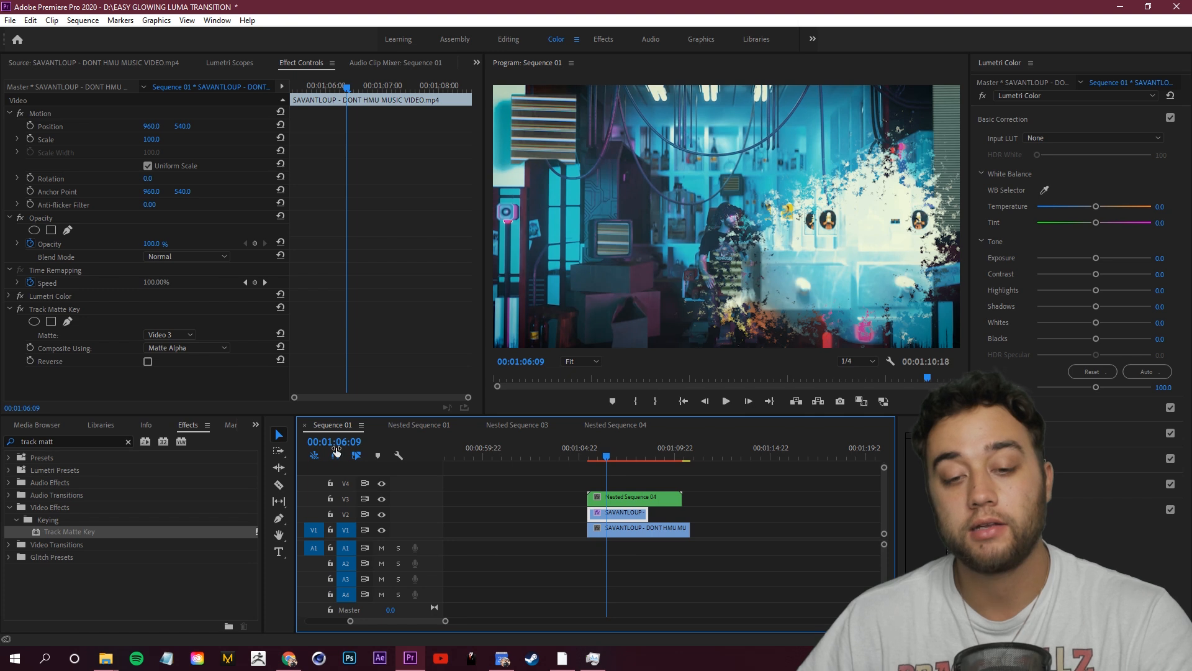
left_click(724, 513)
left_click(639, 515)
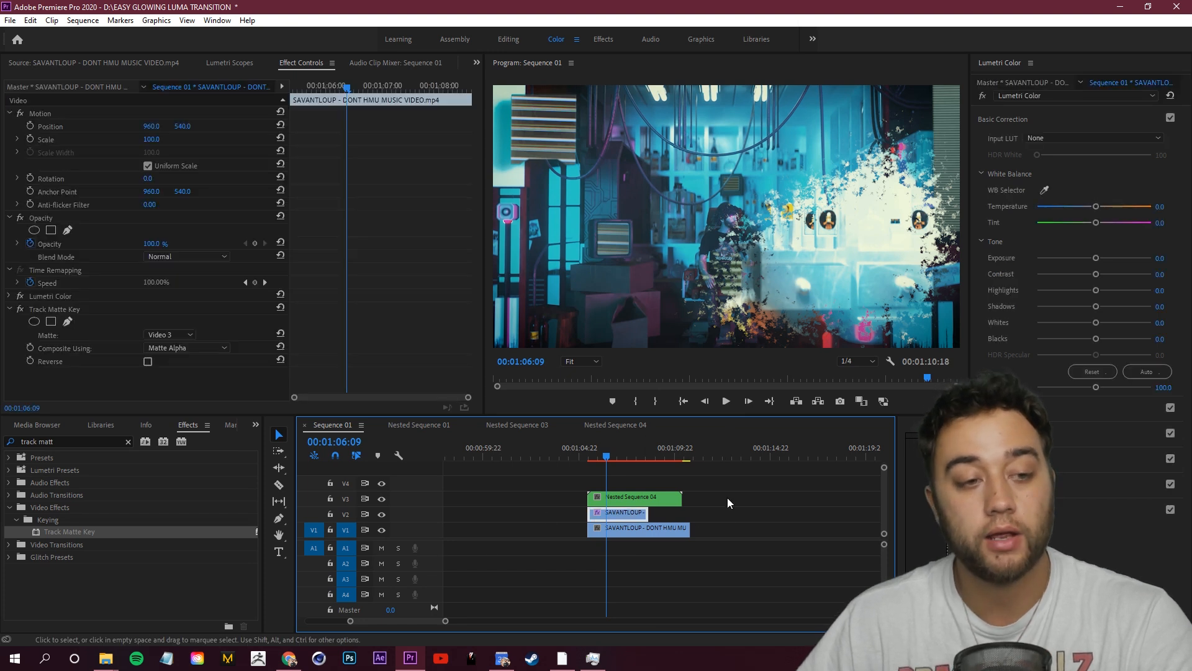
left_click(148, 361)
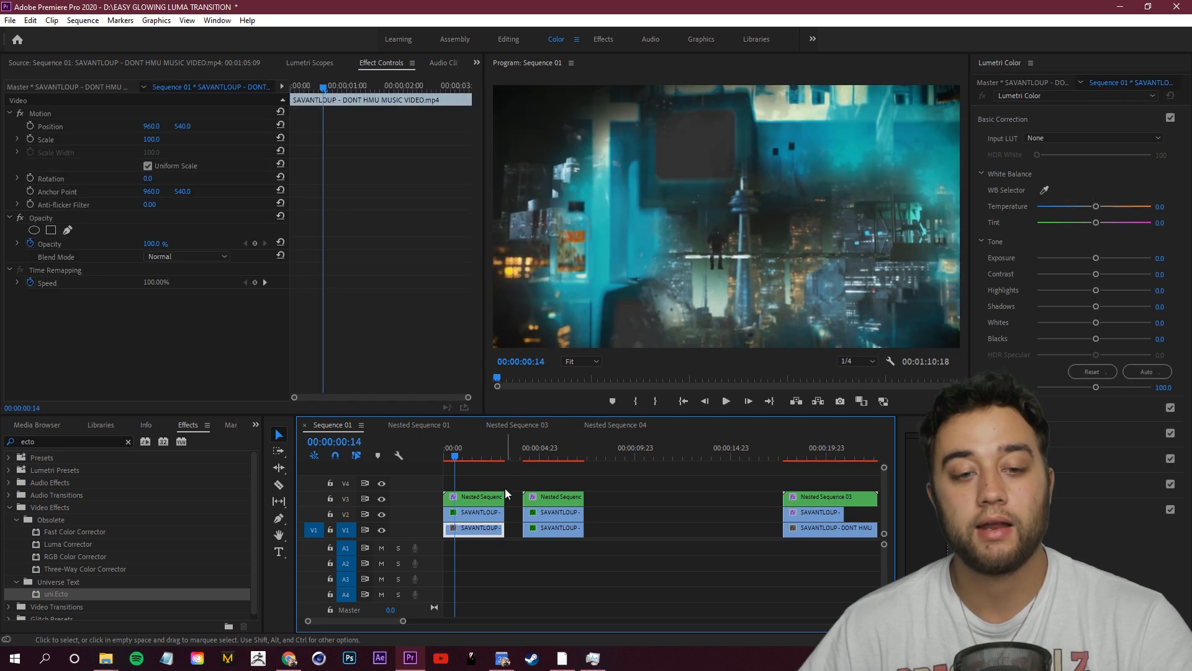
Select the first example's Nested Sequence 03 clip and play the transition up to the one-second mark
left_click(501, 496)
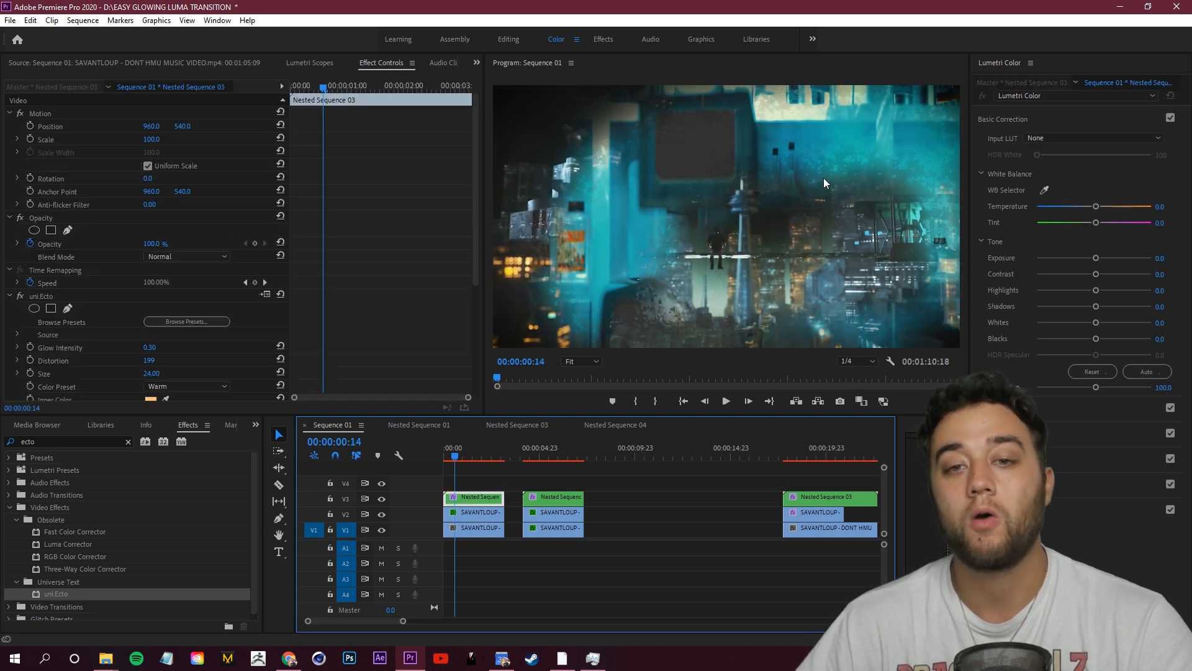
key("ctrl+s")
key("space")
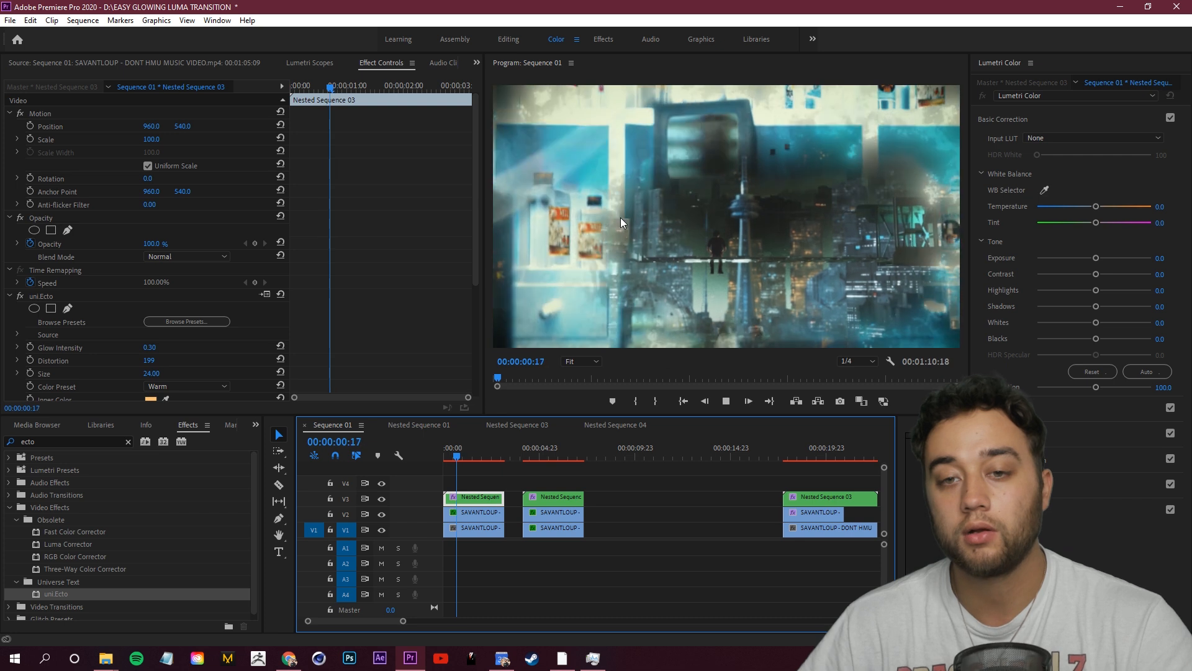
key("space")
Review the example's uni.Ecto settings and its V2 clip's Track Matte Key, and open Nested Sequence 03
scroll(409, 254, "down", 7)
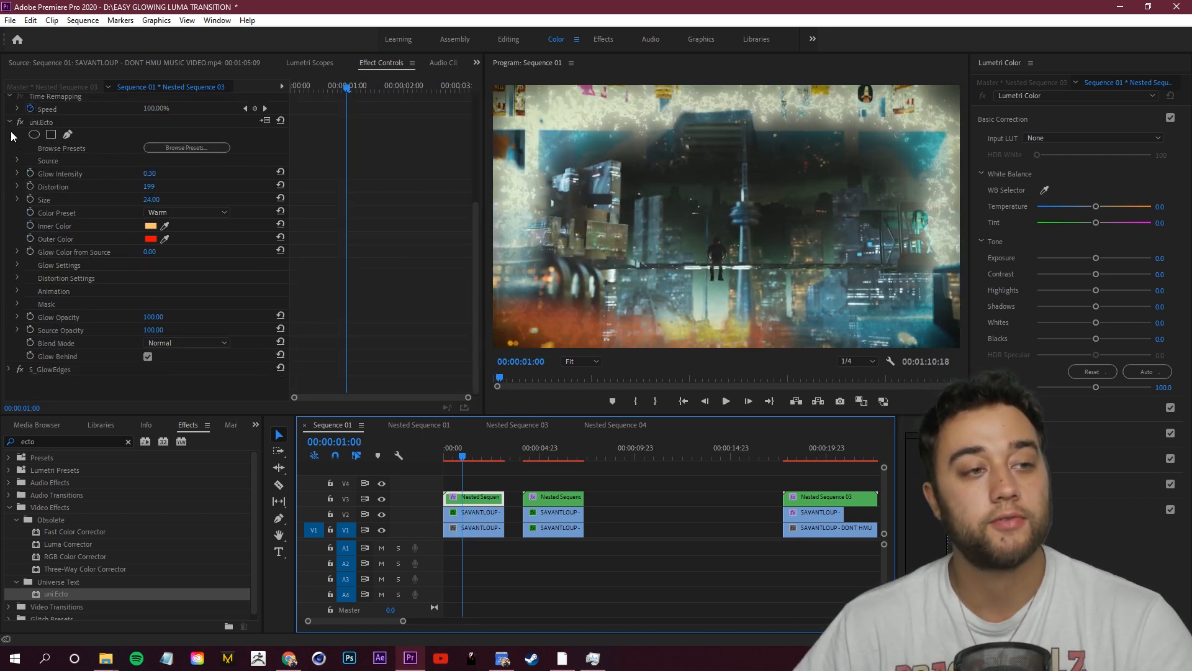
left_click(9, 121)
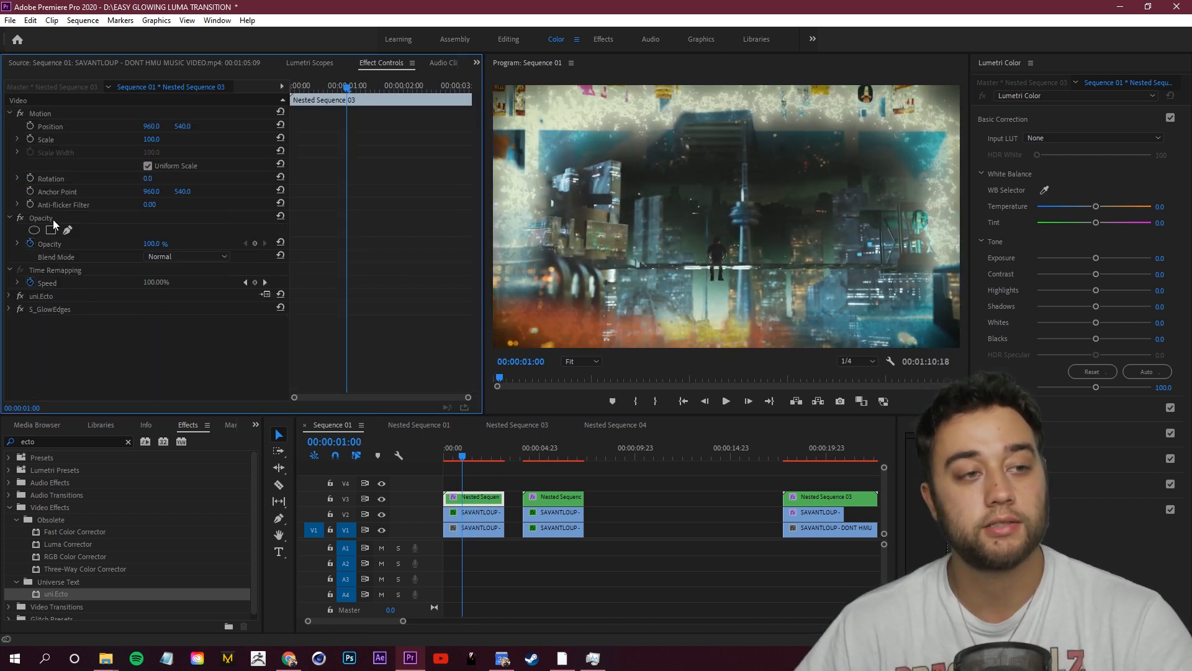
left_click(475, 511)
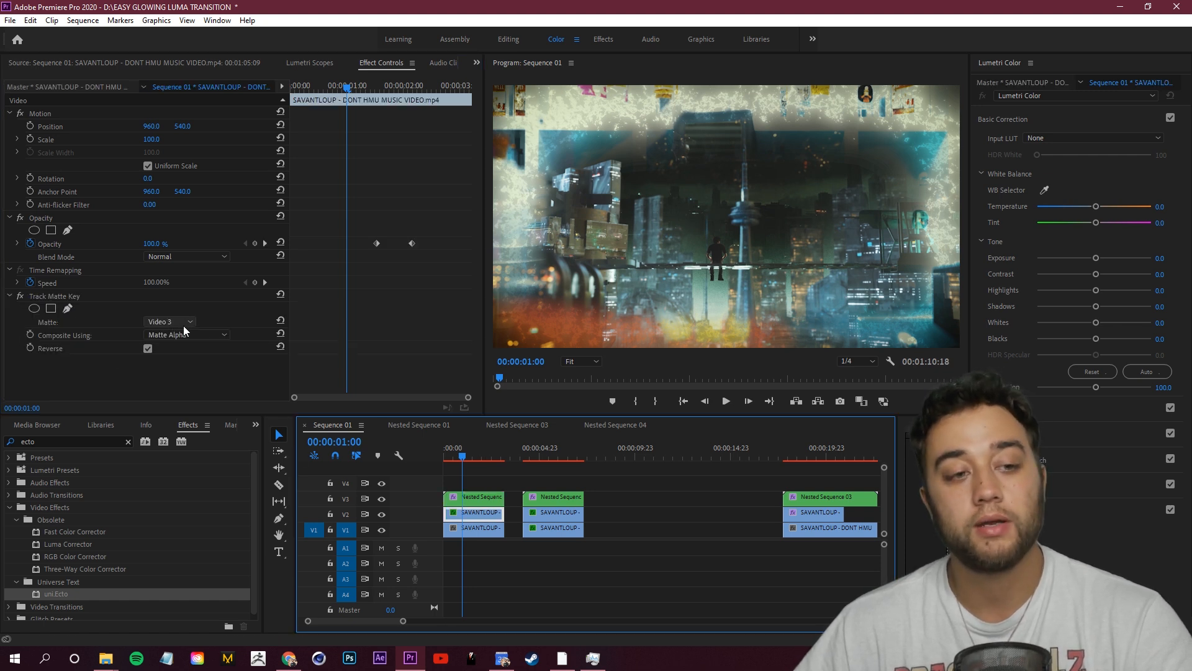
double_click(497, 500)
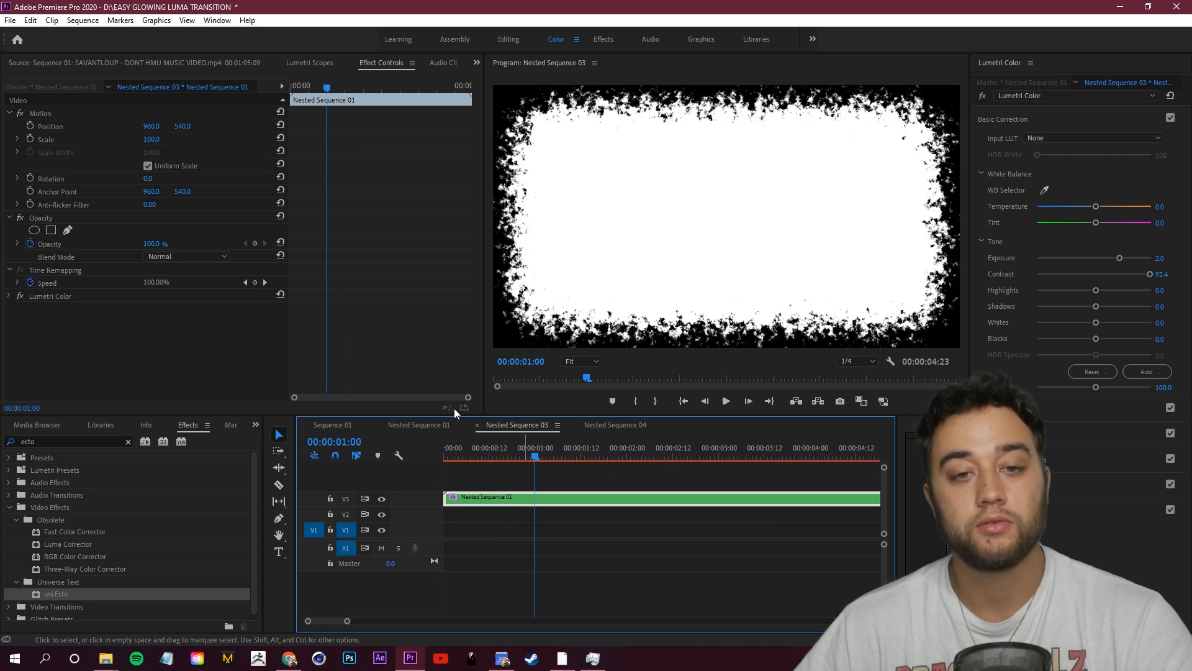
Review the V2 Graphic's Track Matte Key in Nested Sequence 01 and replay the example transition in Sequence 01
double_click(531, 500)
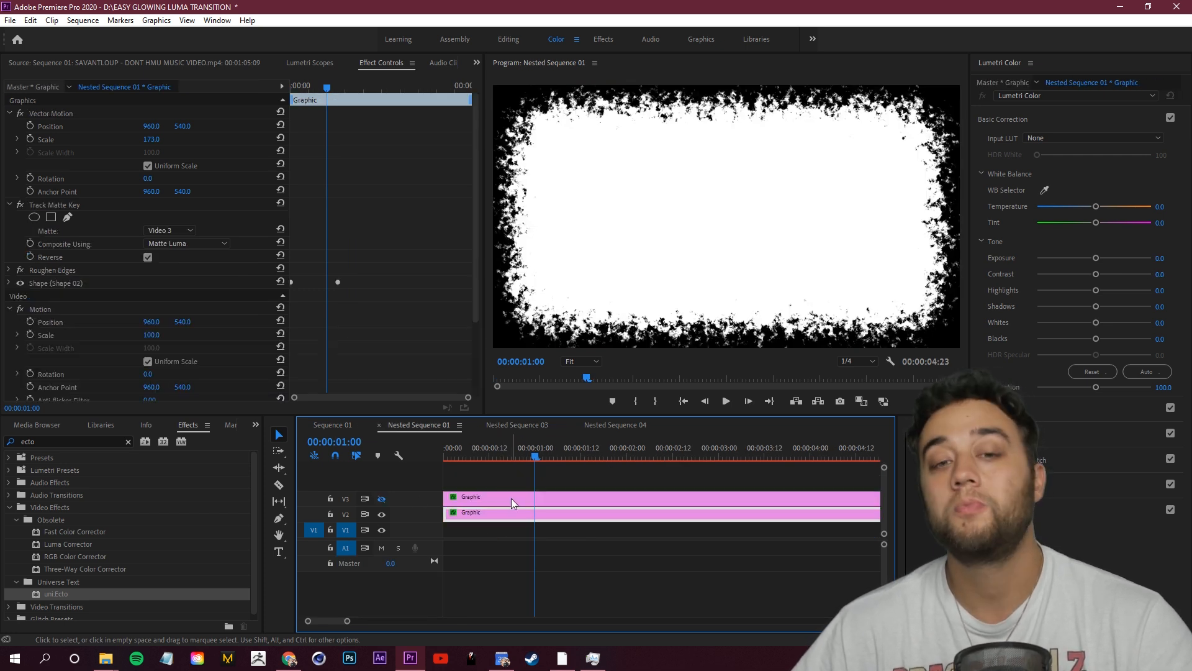
scroll(405, 269, "down", 1)
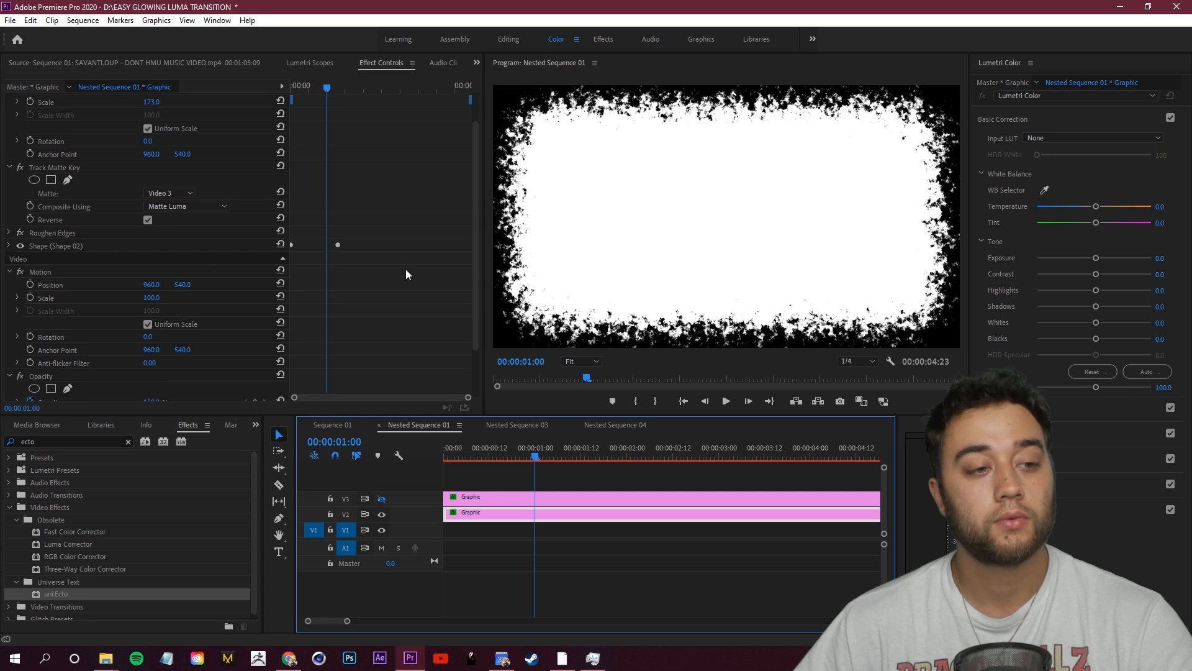
left_click(81, 170)
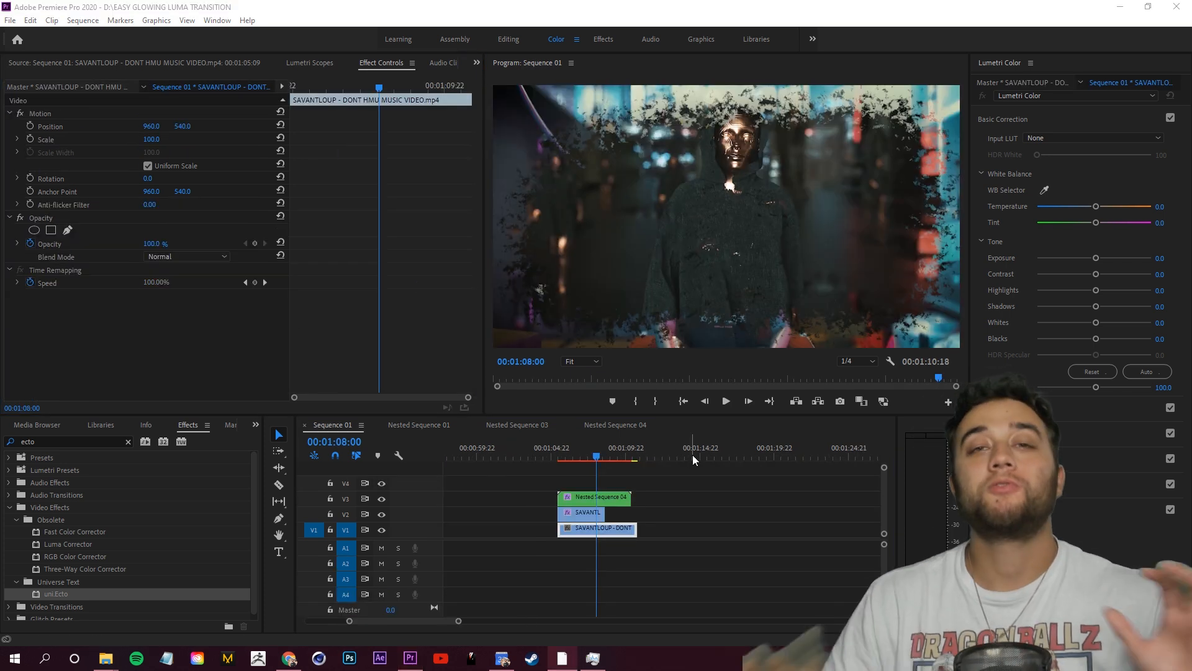
left_click_drag(597, 458, 558, 460)
key("space")
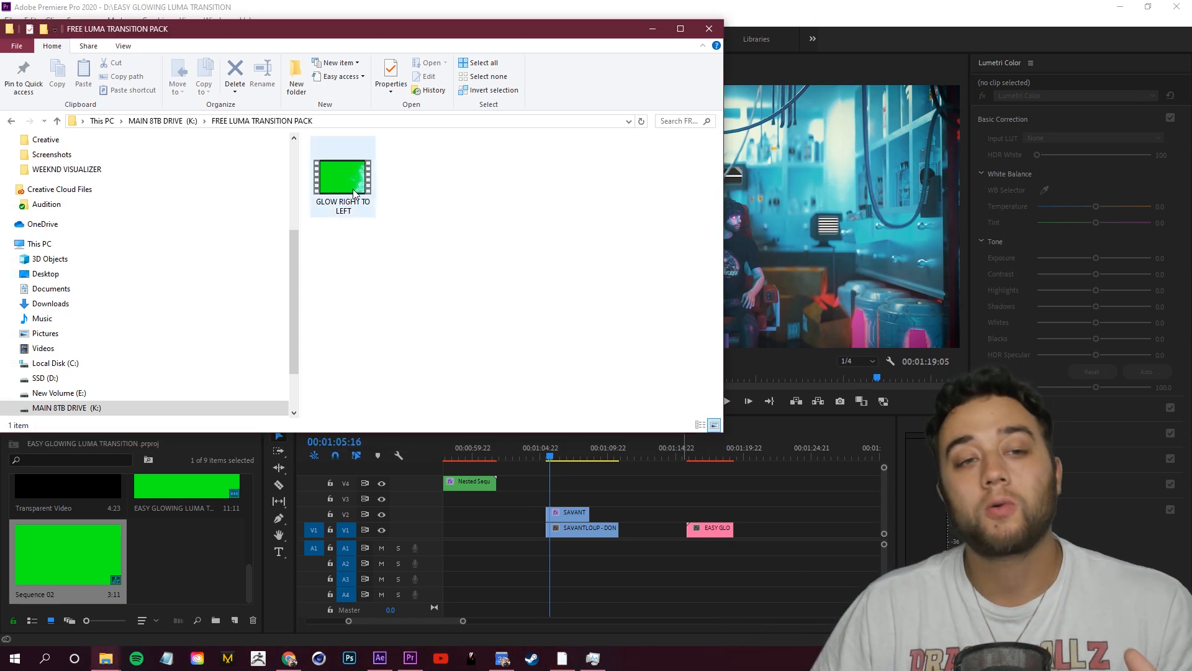
Add GLOW RIGHT TO LEFT from the FREE LUMA TRANSITION PACK folder to V3, aligned with the start of the two music video clips
left_click_drag(360, 190, 549, 496)
left_click(575, 498)
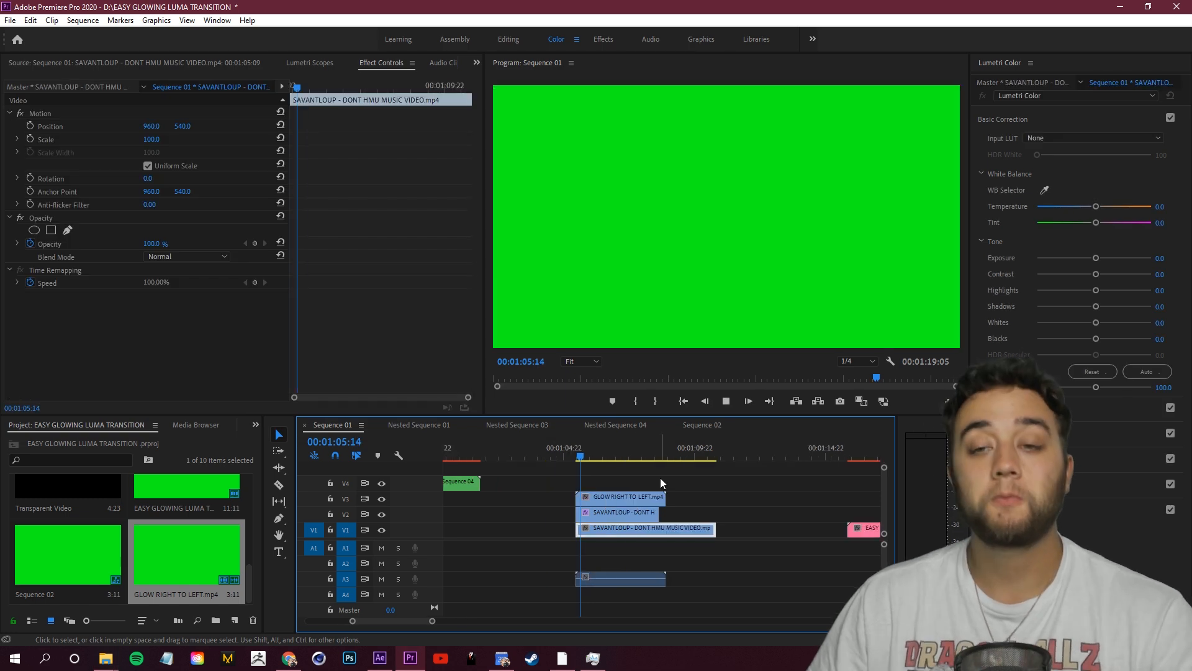
Play and scrub the GLOW RIGHT TO LEFT clip to examine its green and blue areas, stopping at 00:01:06:13
key("space")
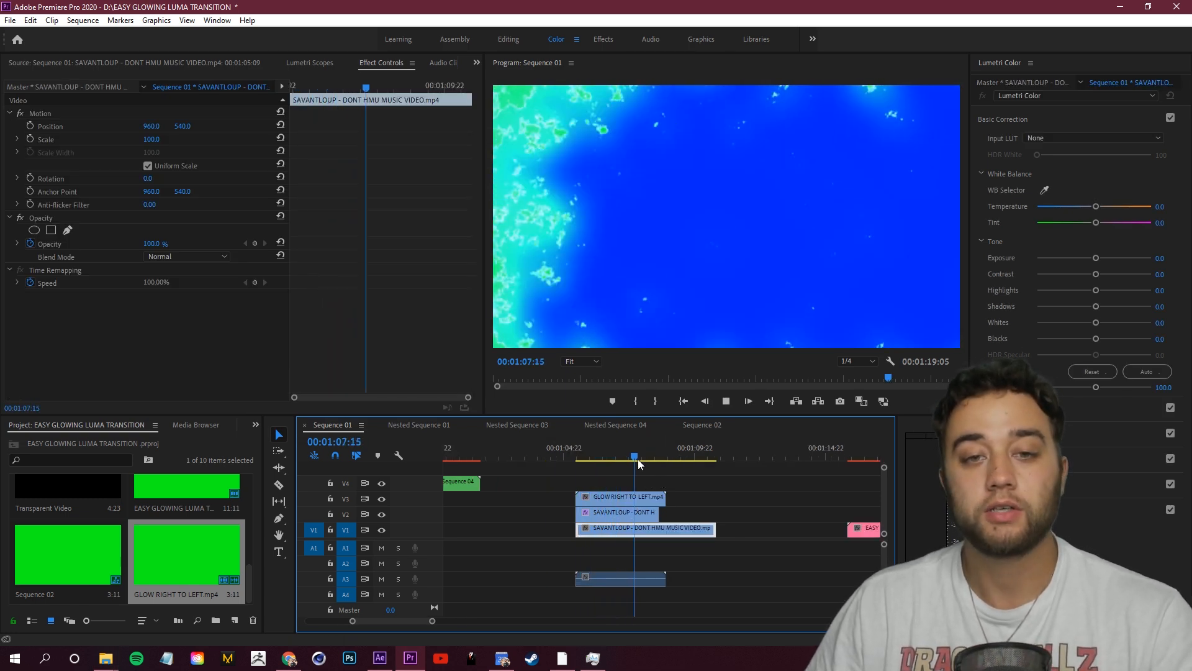
left_click_drag(647, 457, 596, 459)
key("space")
key("space")
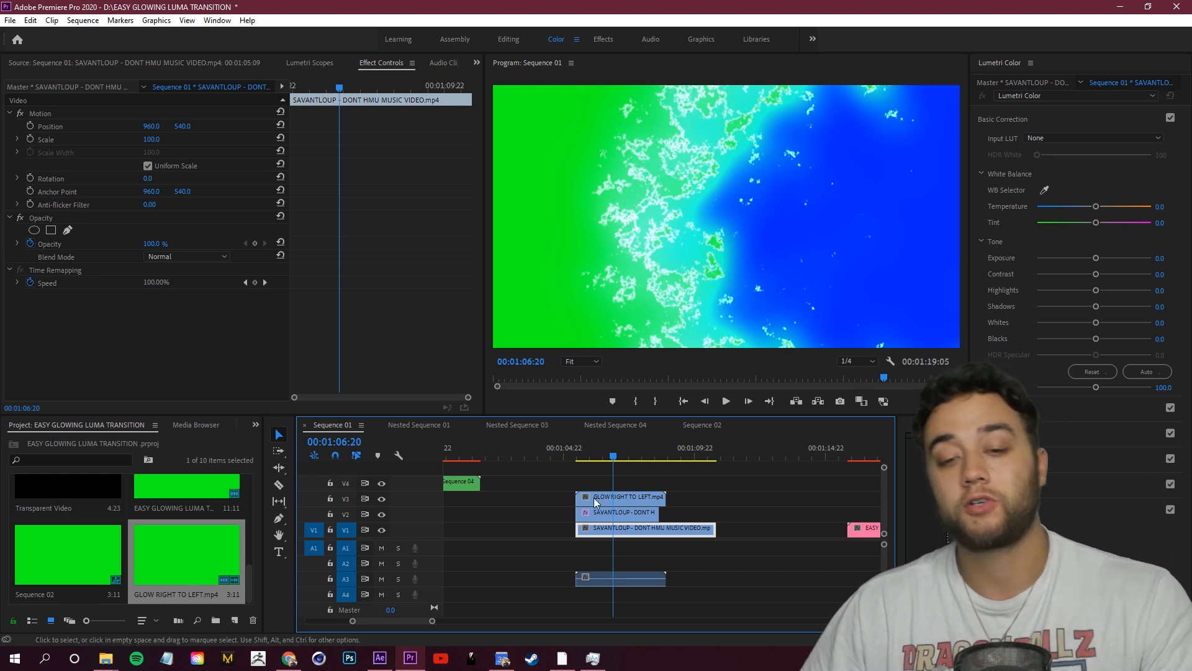
left_click(601, 456)
left_click_drag(603, 460, 605, 459)
left_click(629, 488)
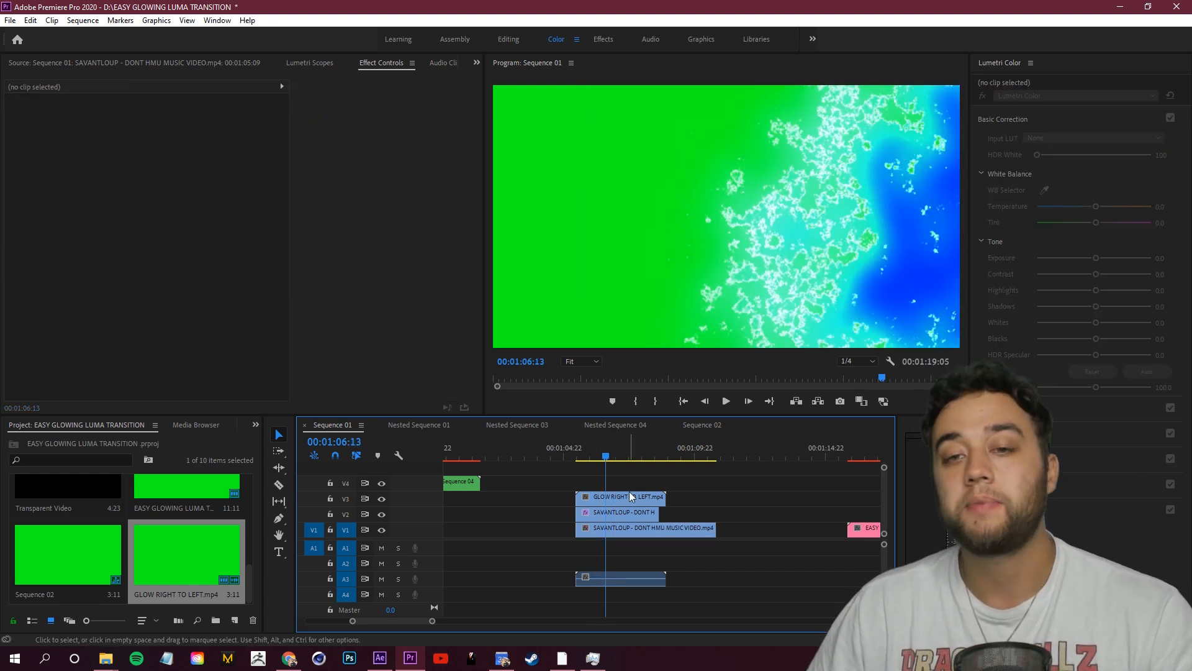
Find the Ultra Key effect and apply it to the GLOW RIGHT TO LEFT clip on V3
left_click(256, 424)
left_click(277, 500)
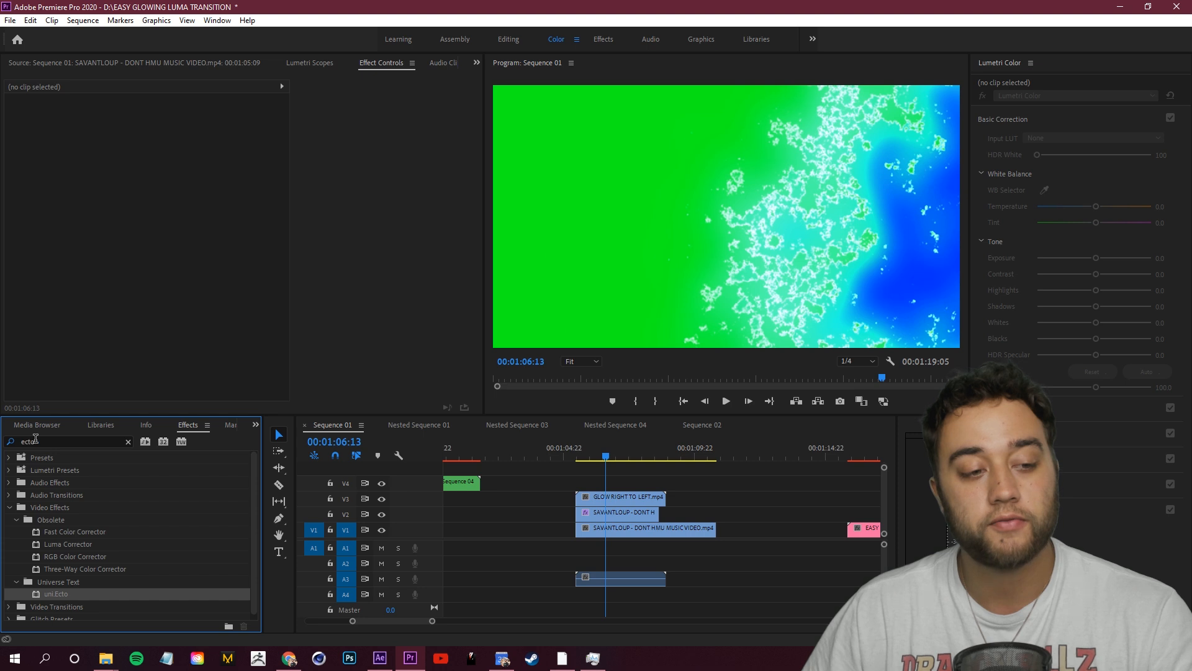
type("ultra")
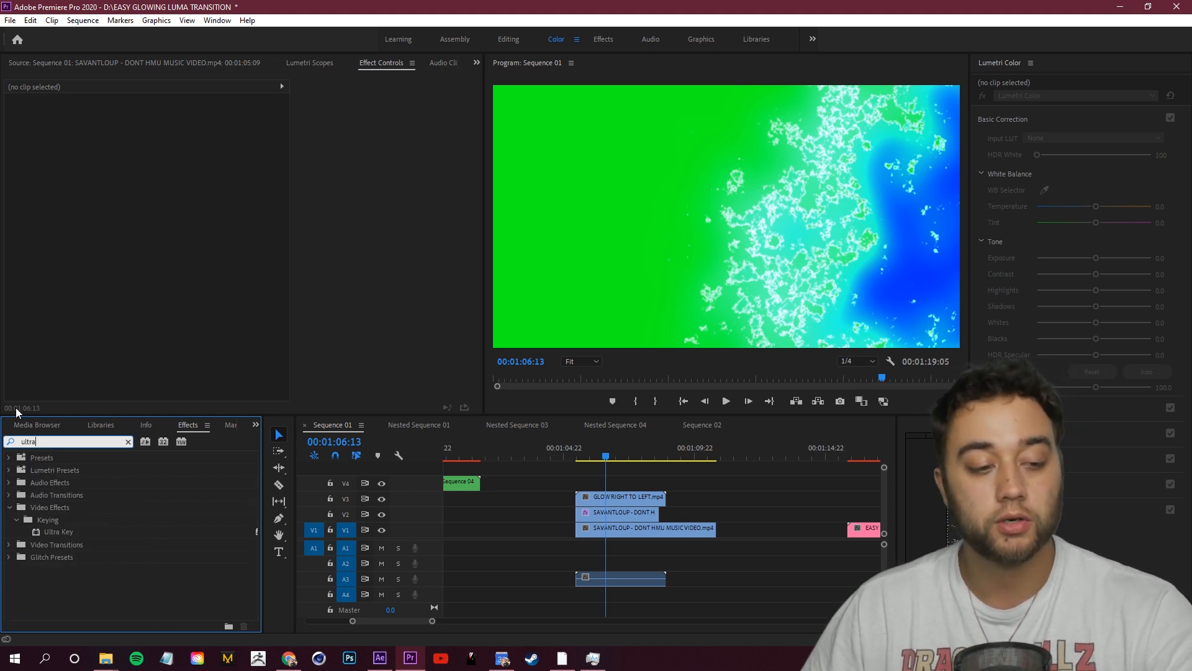
left_click(86, 571)
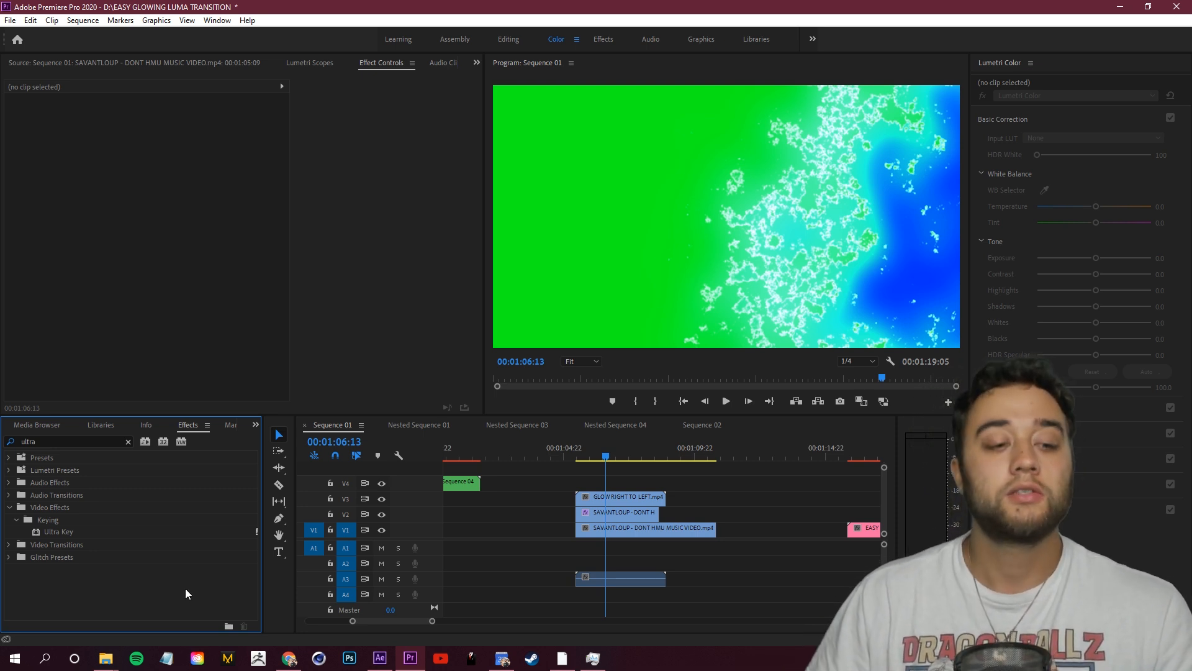
left_click_drag(48, 532, 623, 500)
left_click(625, 499)
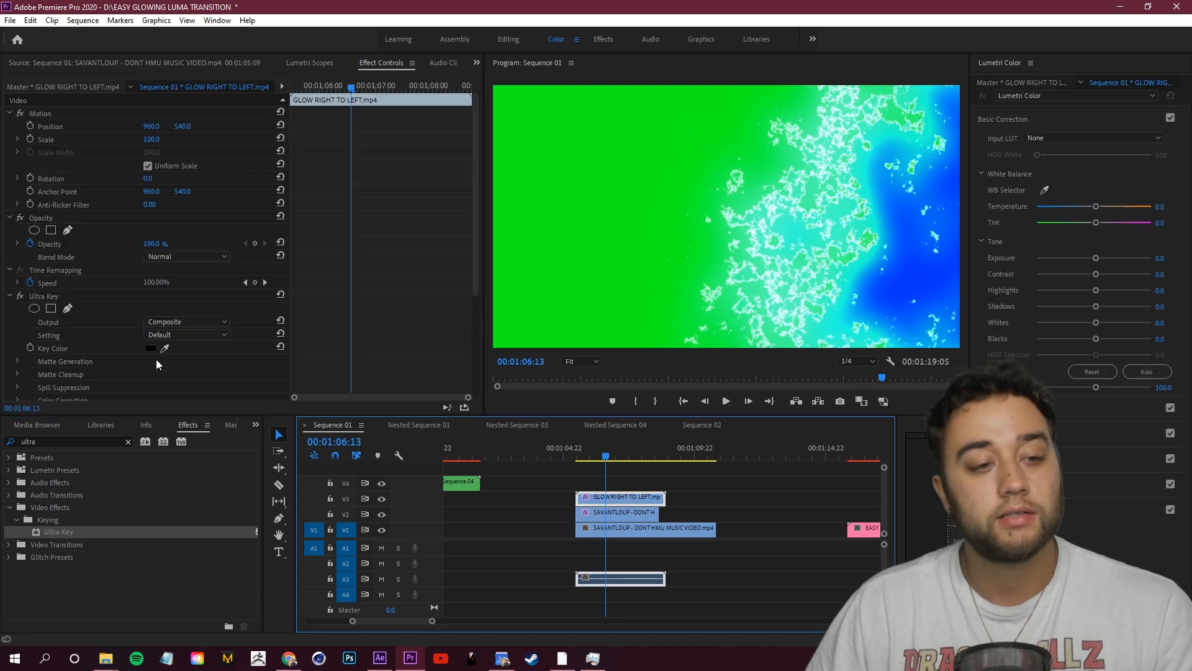
Set the Ultra Key's key color to the green in the GLOW RIGHT TO LEFT clip and scrub to check the key
left_click(53, 297)
scroll(254, 276, "down", 1)
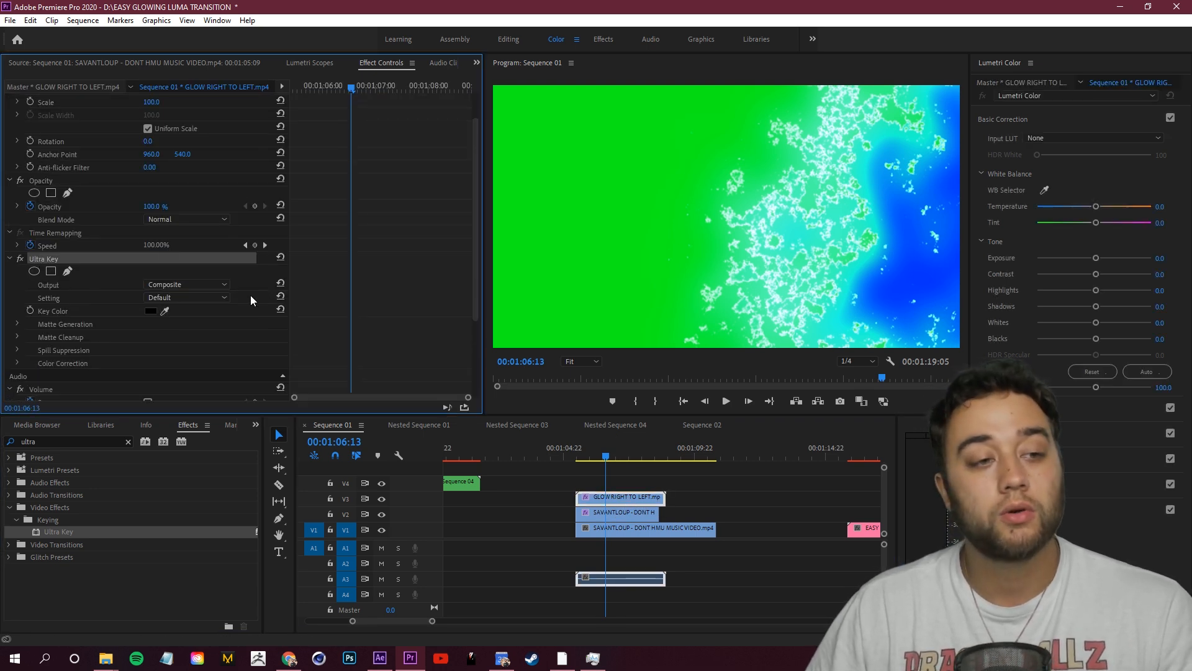
left_click(587, 278)
mouse_move(595, 456)
left_mouse_down()
mouse_move(568, 464)
mouse_move(611, 457)
left_mouse_up()
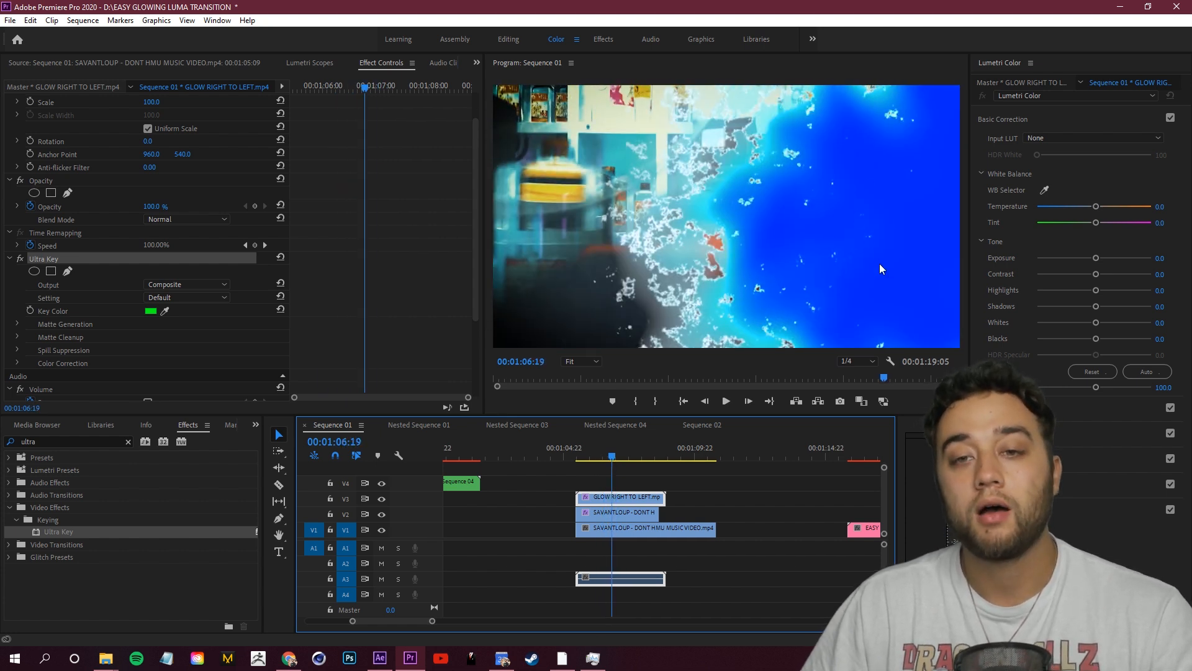
Nest the GLOW RIGHT TO LEFT clip together with the V2 music video clip as Nested Sequence 06
left_click(657, 531)
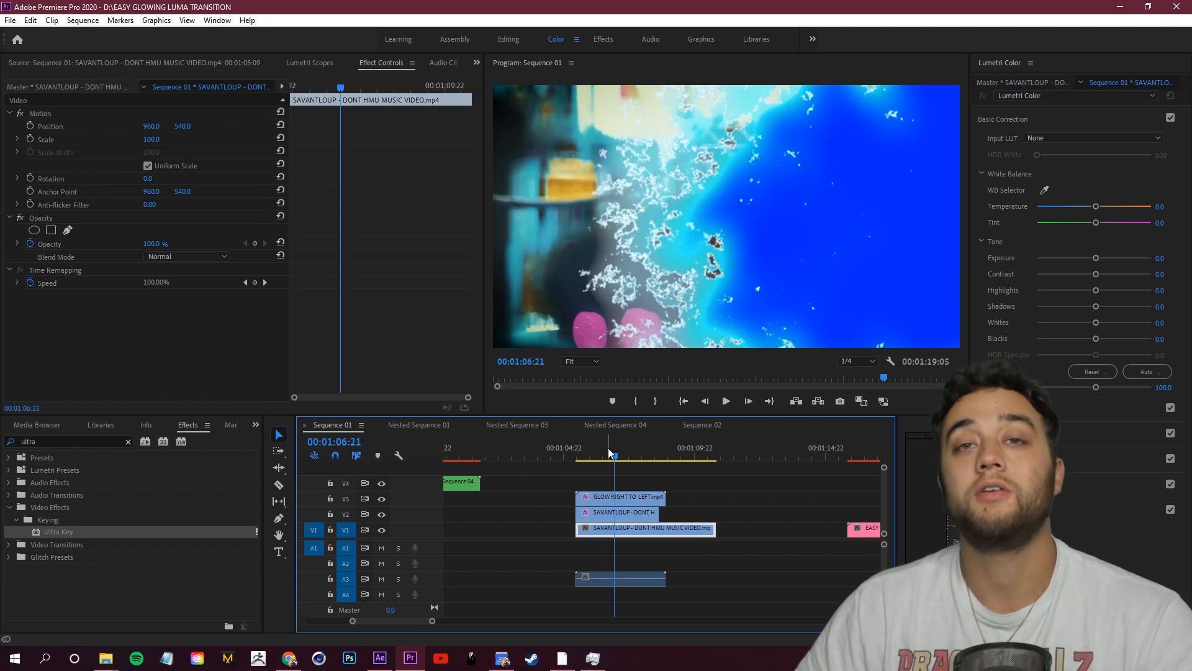
left_click_drag(548, 479, 654, 511)
right_click(635, 516)
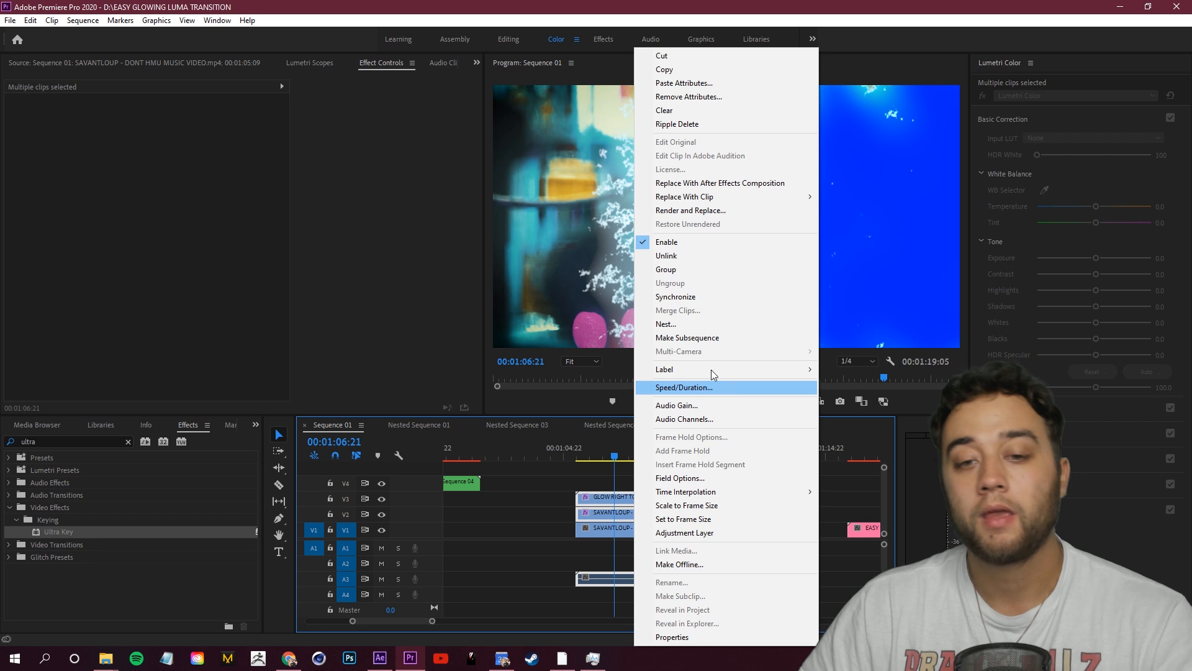
left_click(693, 328)
left_click(583, 343)
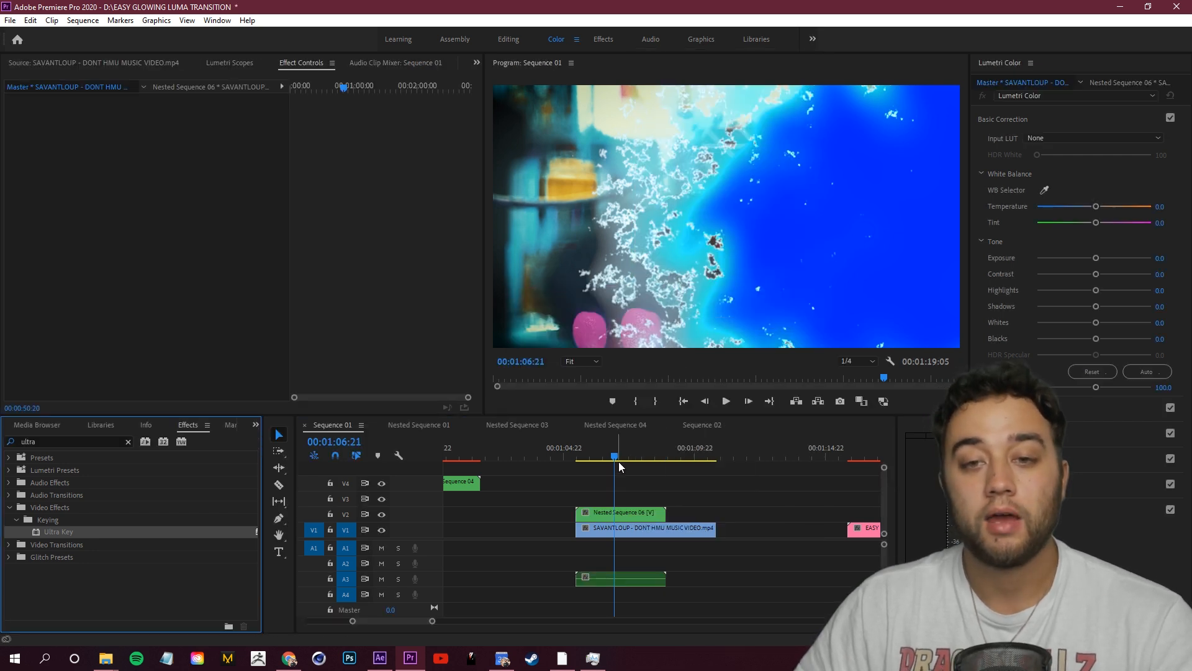
Apply Ultra Key to Nested Sequence 06 and sample the blue area as its key color
left_click(664, 495)
left_click_drag(59, 532, 620, 516)
left_click(164, 348)
left_click(881, 222)
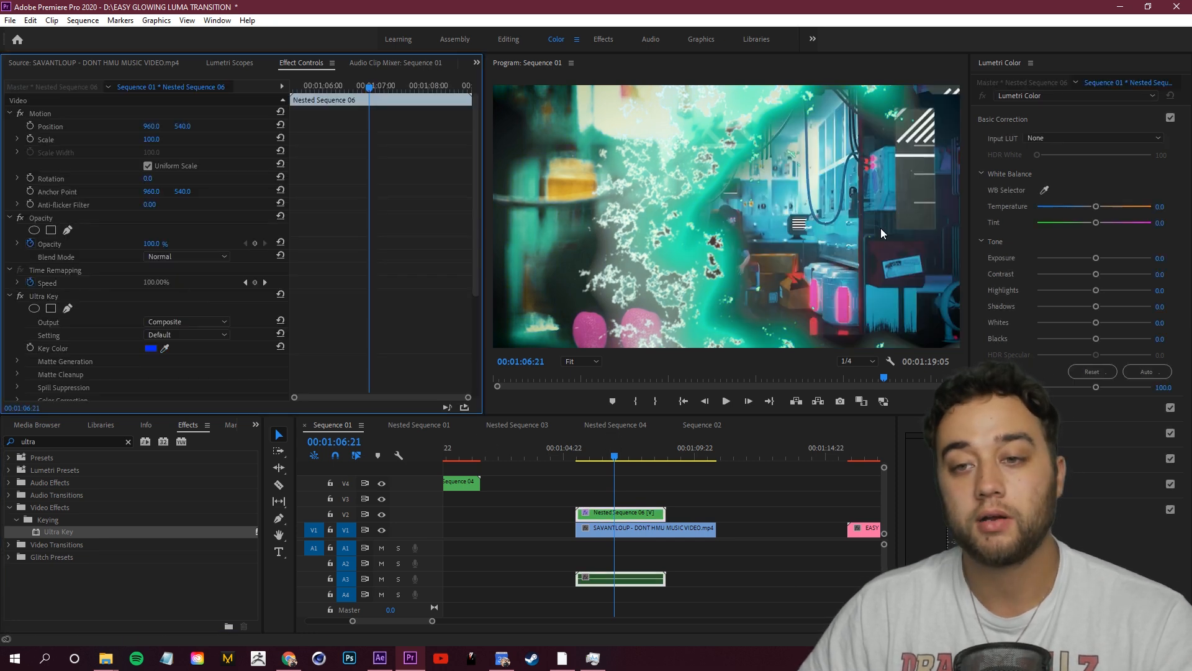
Play and scrub the keyed transition to check its colors, stopping at 00:01:06:00
left_click(600, 452)
key("space")
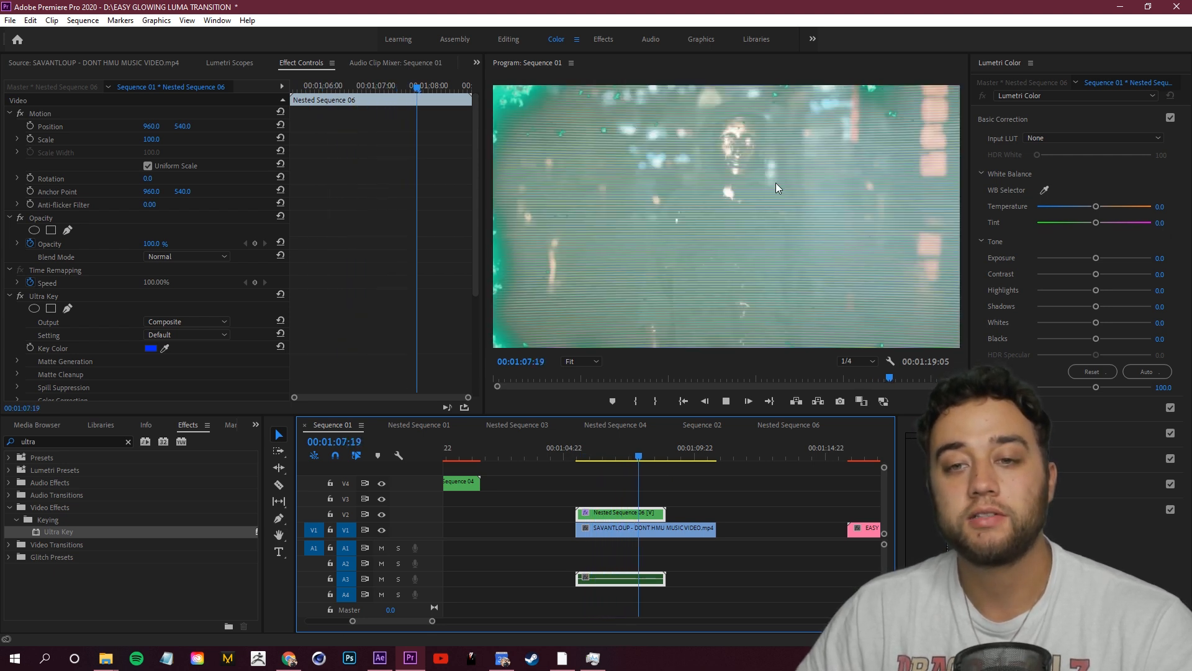
key("space")
left_click_drag(636, 457, 582, 483)
key("space")
key("space")
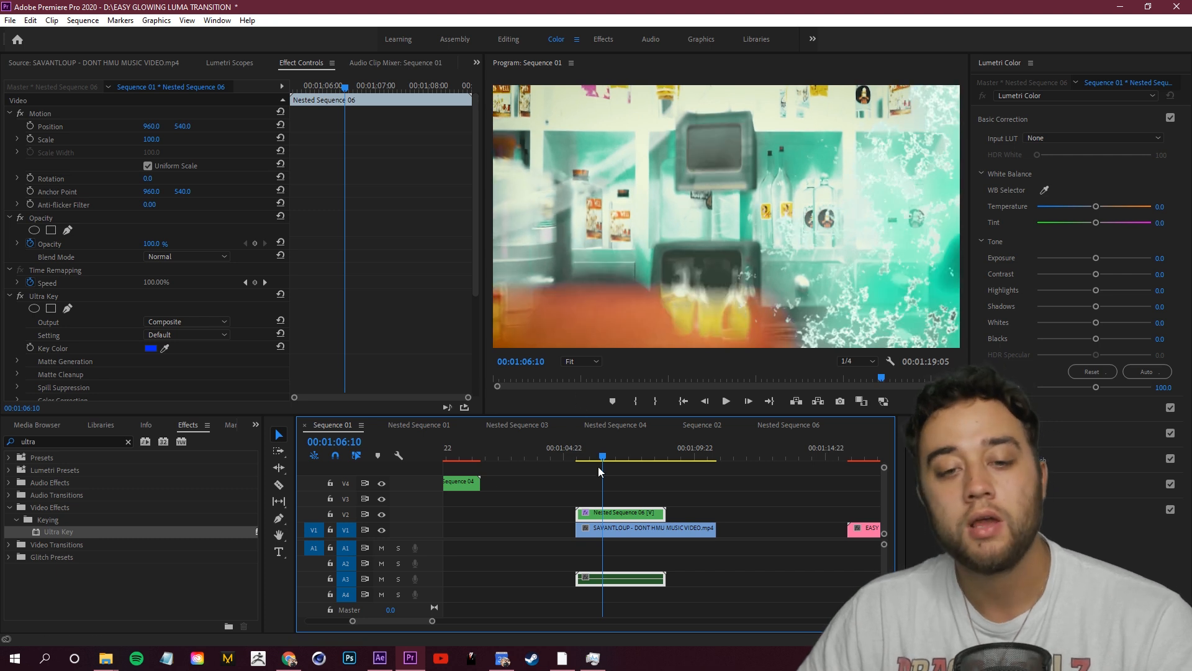
left_click_drag(601, 459, 589, 472)
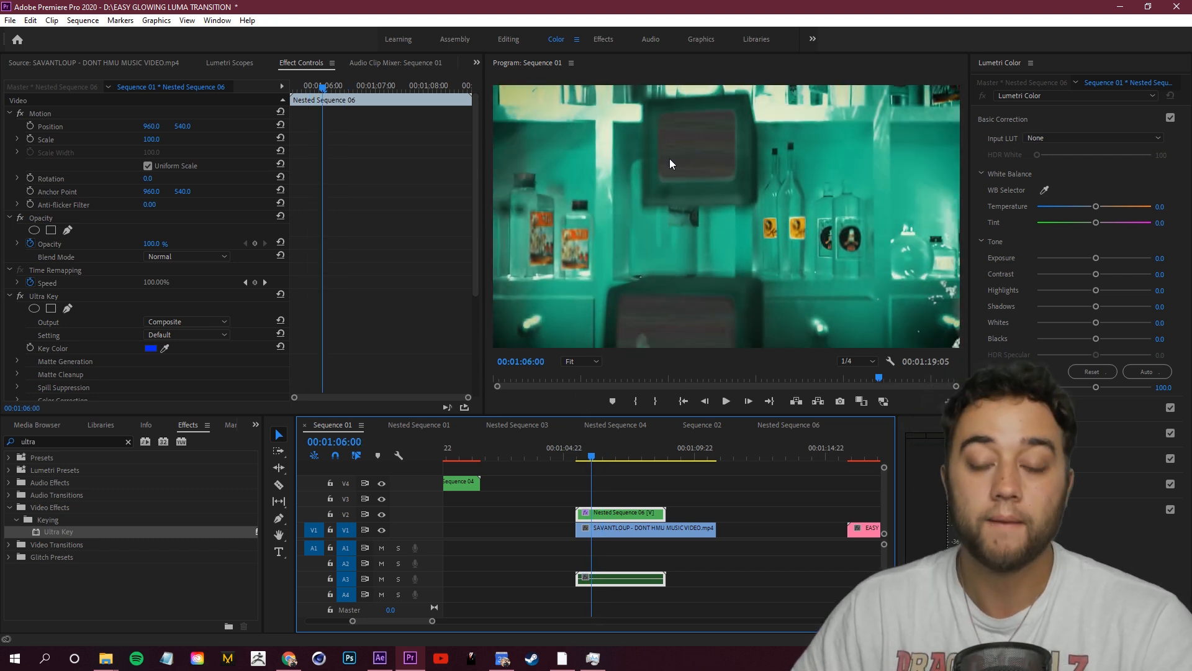
Compare the original colors inside Nested Sequence 06 and correct the nested clip's green tint through its Ultra Key settings in Sequence 01
double_click(643, 513)
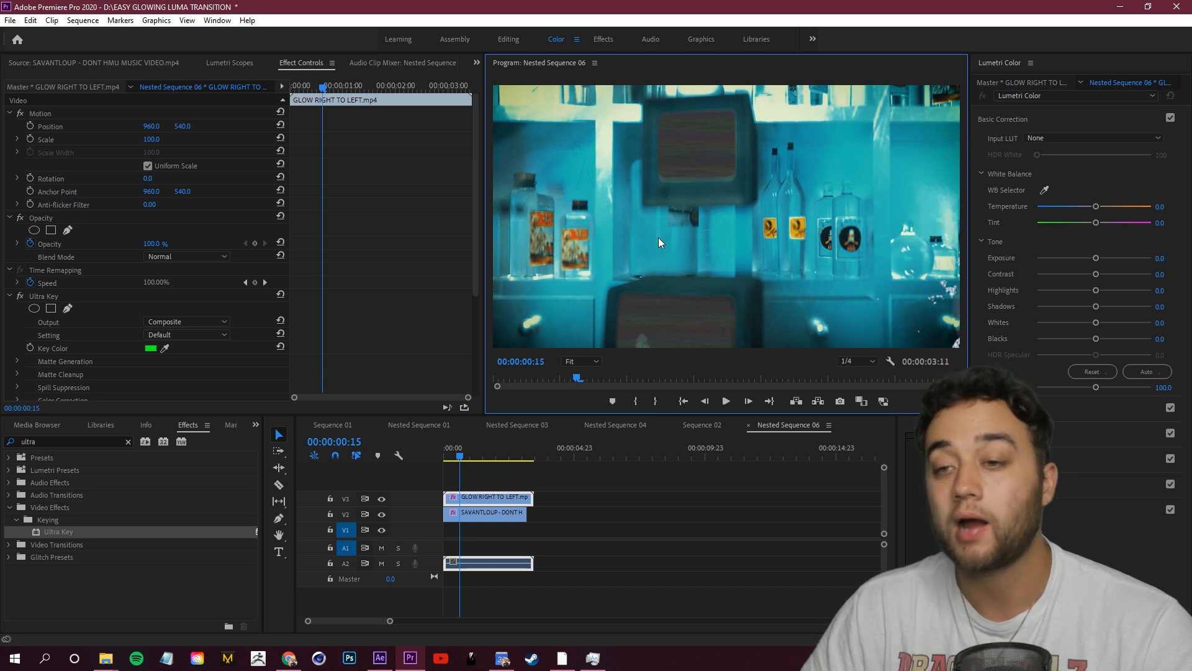
left_click(333, 426)
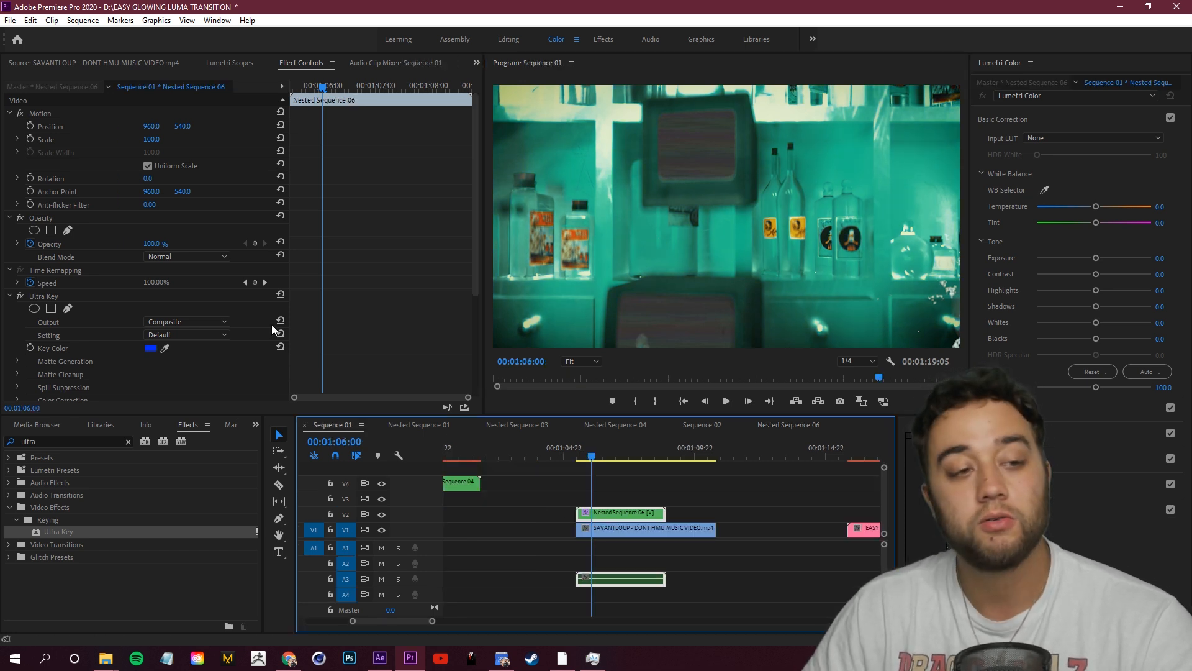
scroll(267, 323, "down", 4)
left_click(19, 260)
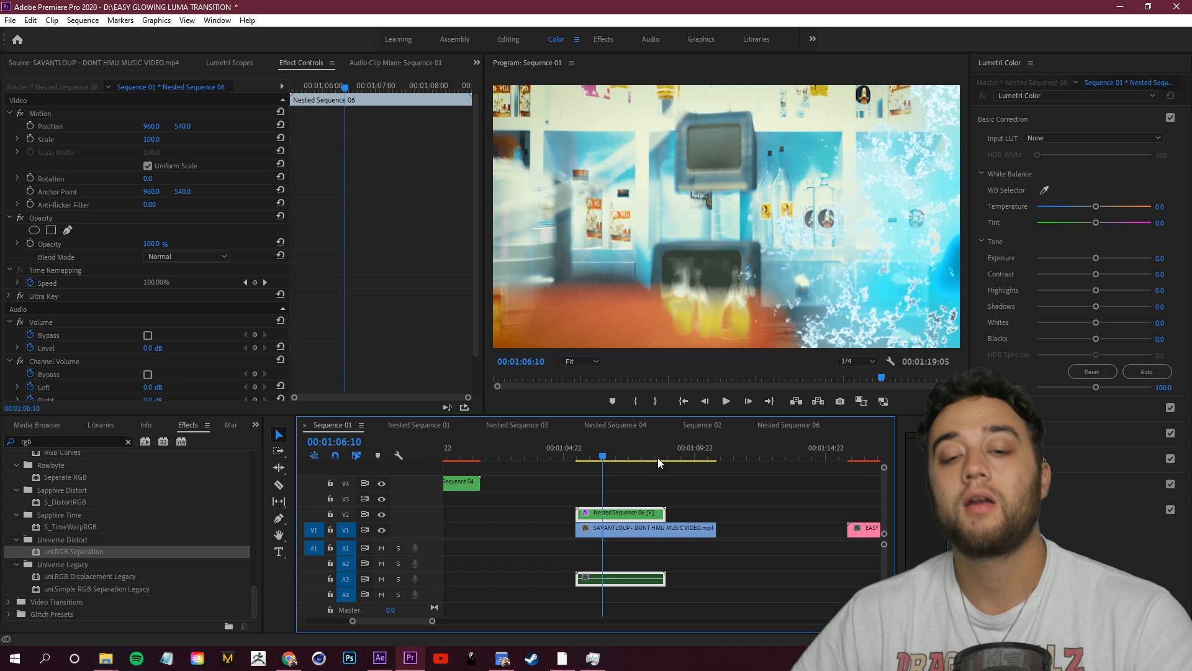
Try adding uni.RGB Separation to the GLOW RIGHT TO LEFT clip inside Nested Sequence 06, and return to Sequence 01
left_click_drag(657, 457, 602, 473)
double_click(621, 513)
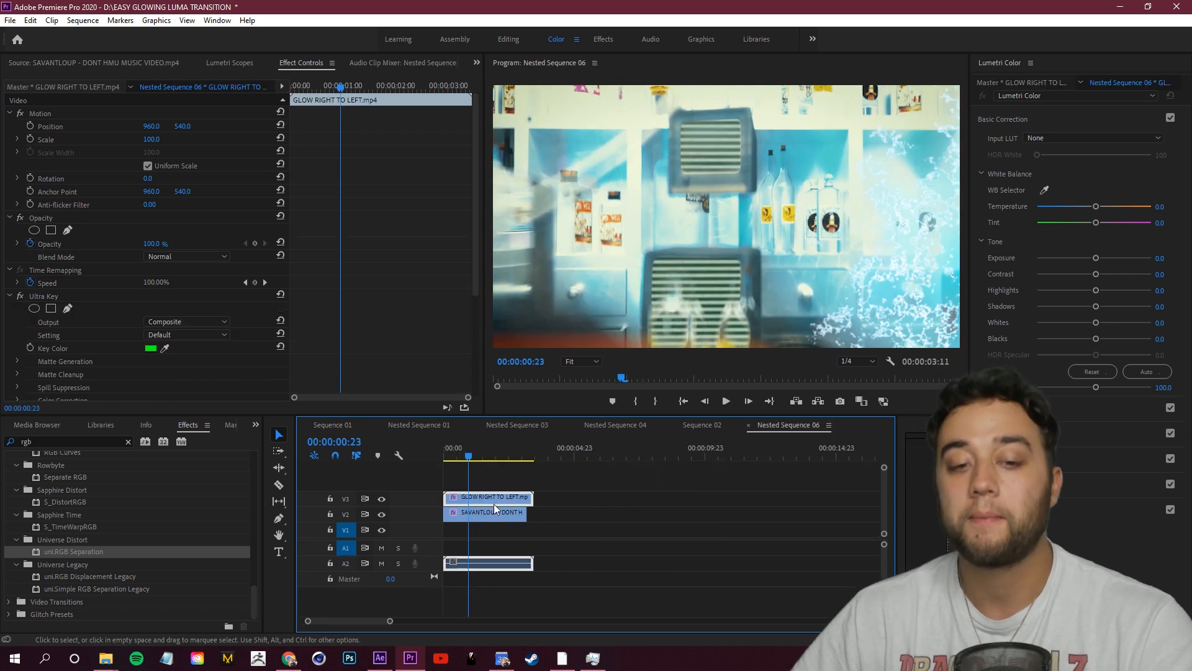
left_click_drag(74, 551, 490, 498)
scroll(120, 326, "down", 5)
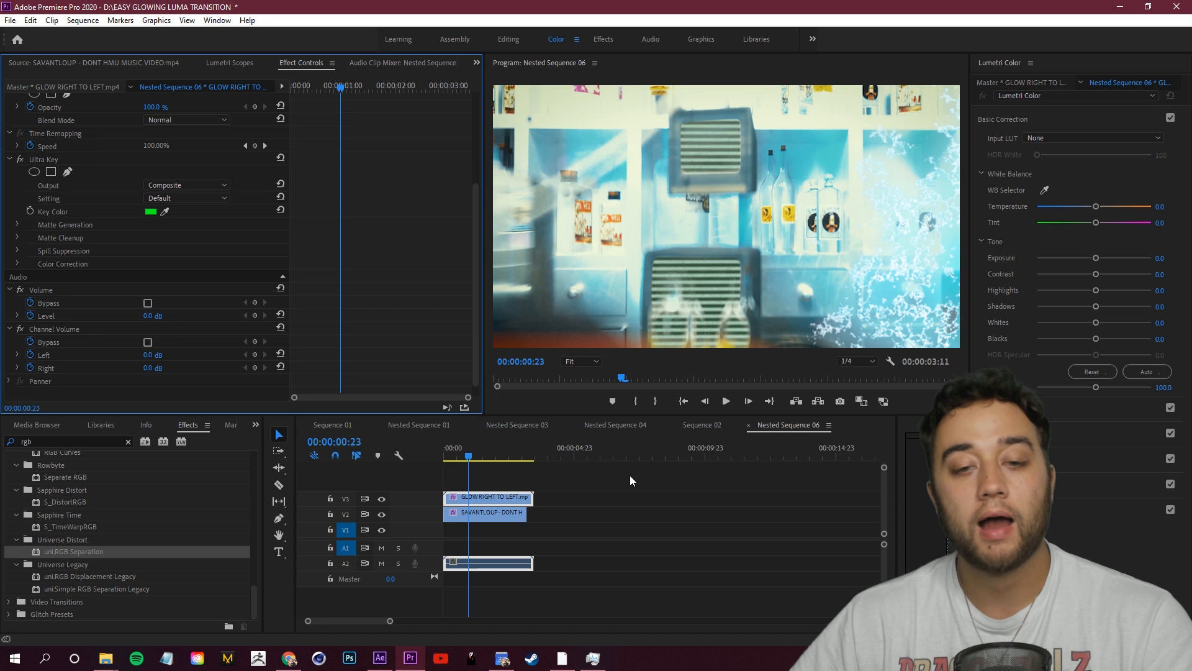
left_click(708, 426)
left_click(365, 423)
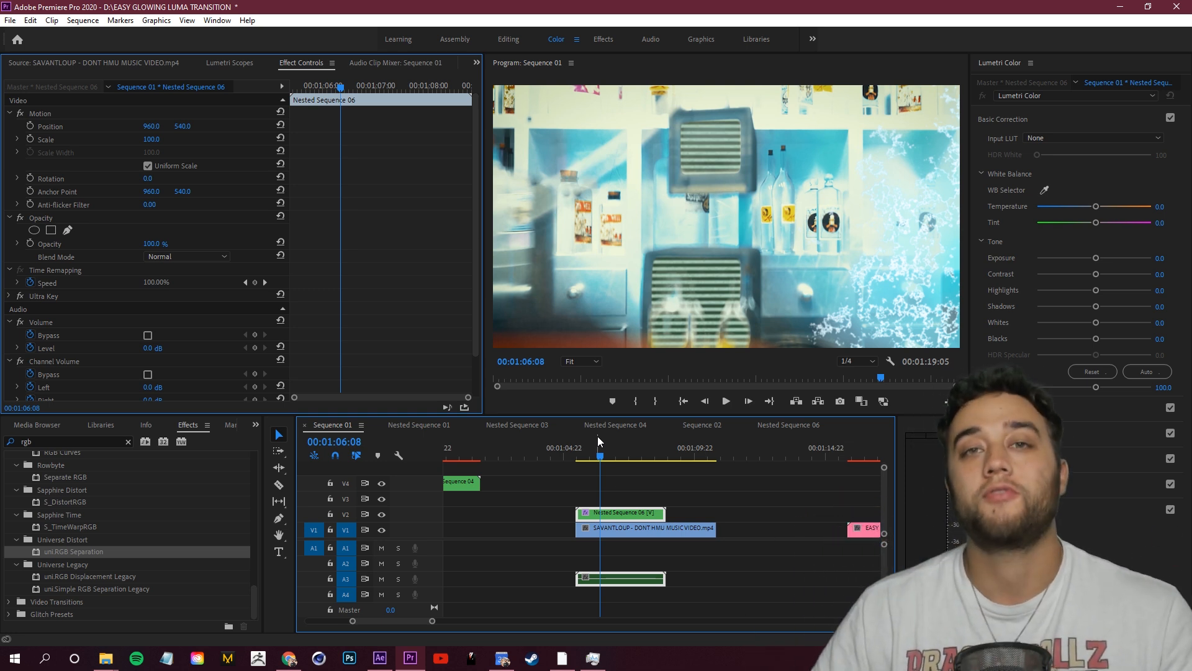
key("ctrl+z")
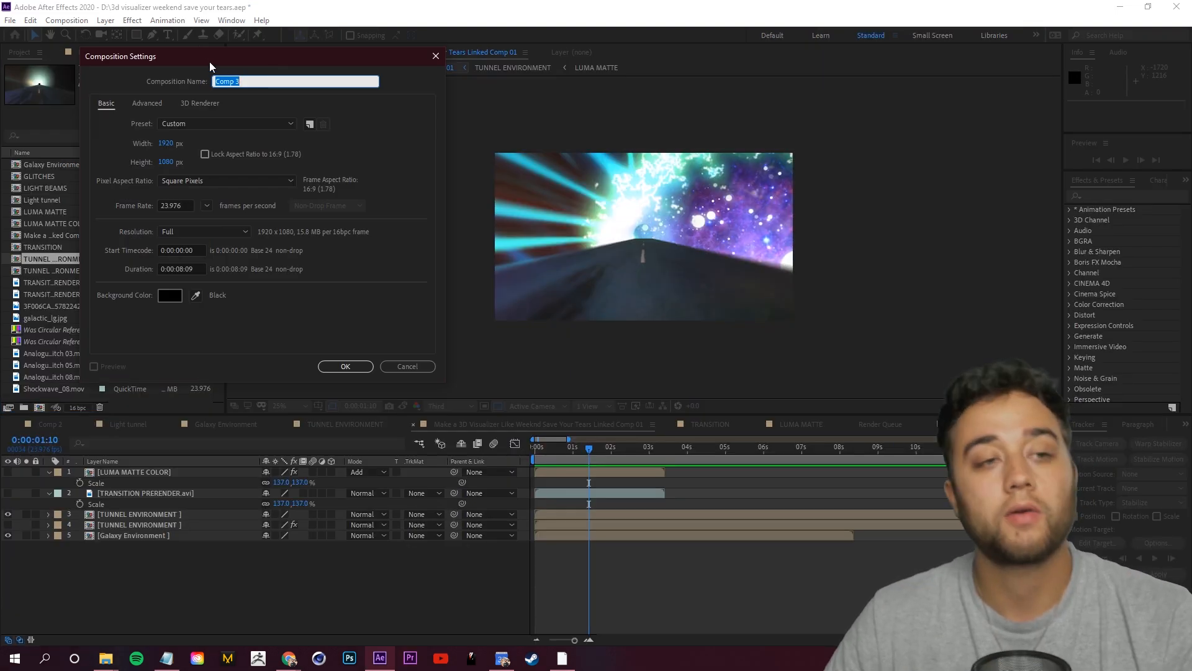
In After Effects, create a 1920 x 1080 composition at 23.976 fps named LUMA MATTE TRANSITION
left_click_drag(210, 62, 440, 62)
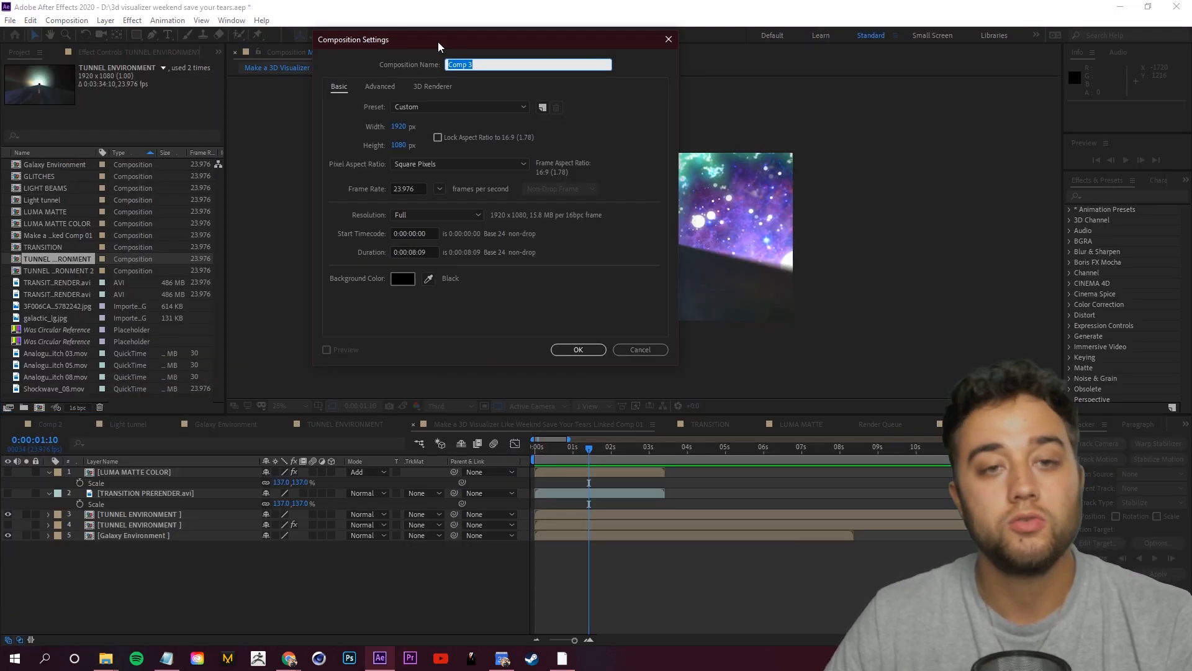
type("LUMMA")
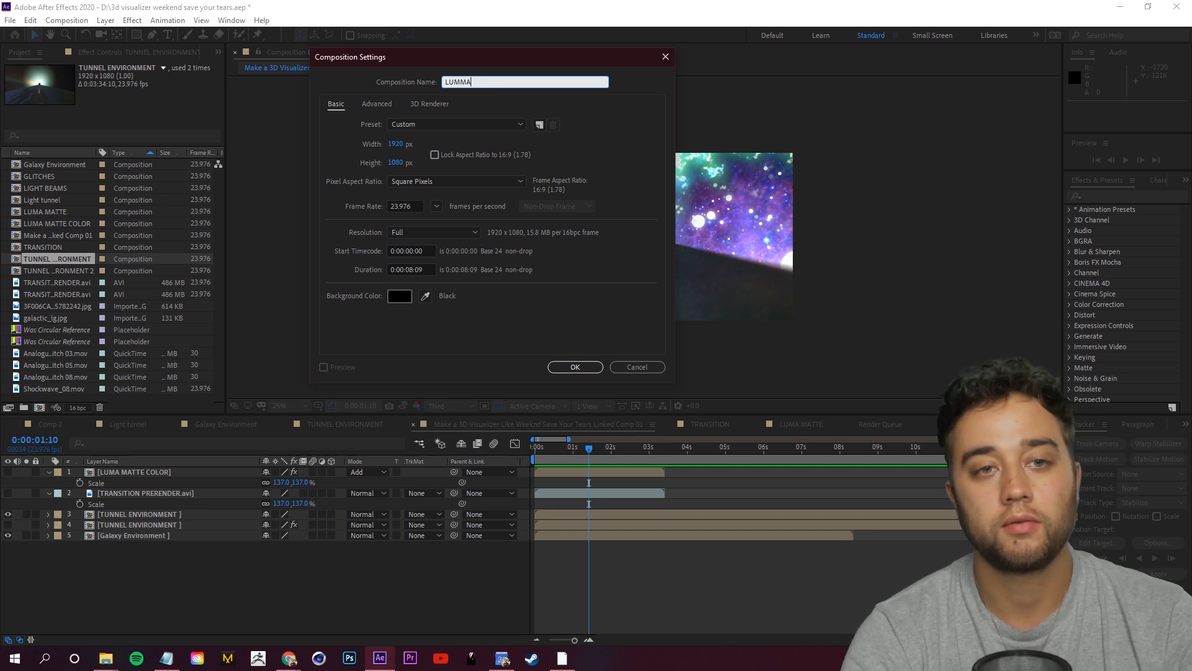
key("BackSpace")
key("BackSpace")
type("A MATTE TRANSI")
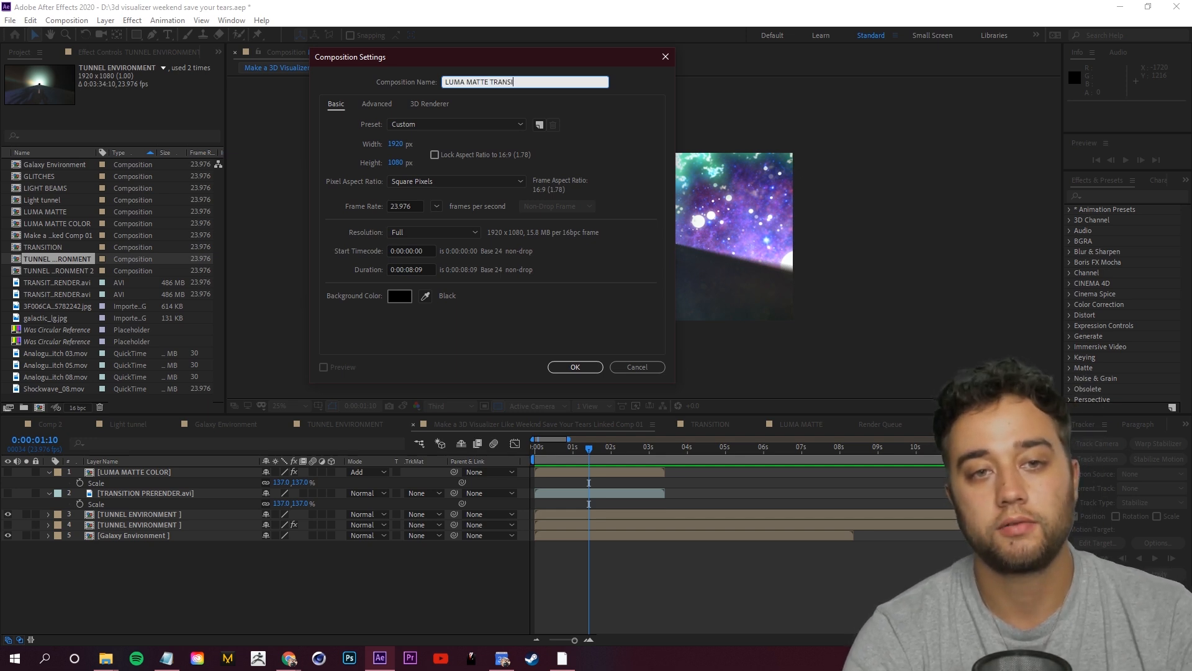
type("TION")
key("Return")
Place the LUMA MATTE TRANSITION composition in a new project folder named LUMA MATTE TRANSITION
left_click(24, 408)
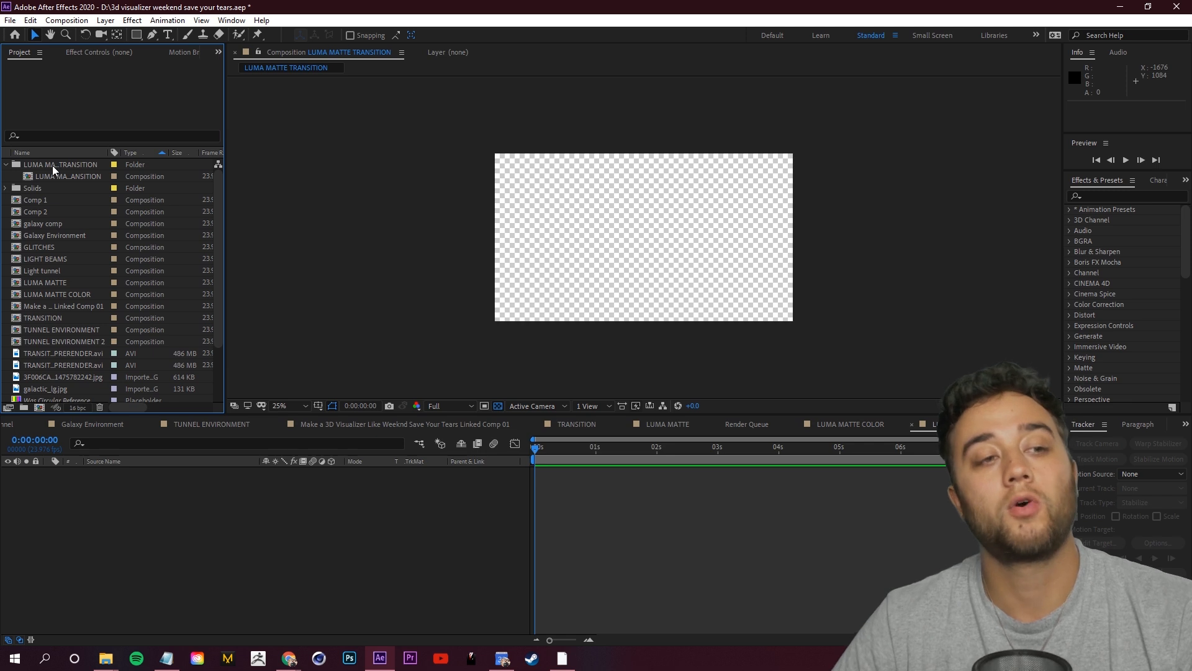
left_click(53, 169)
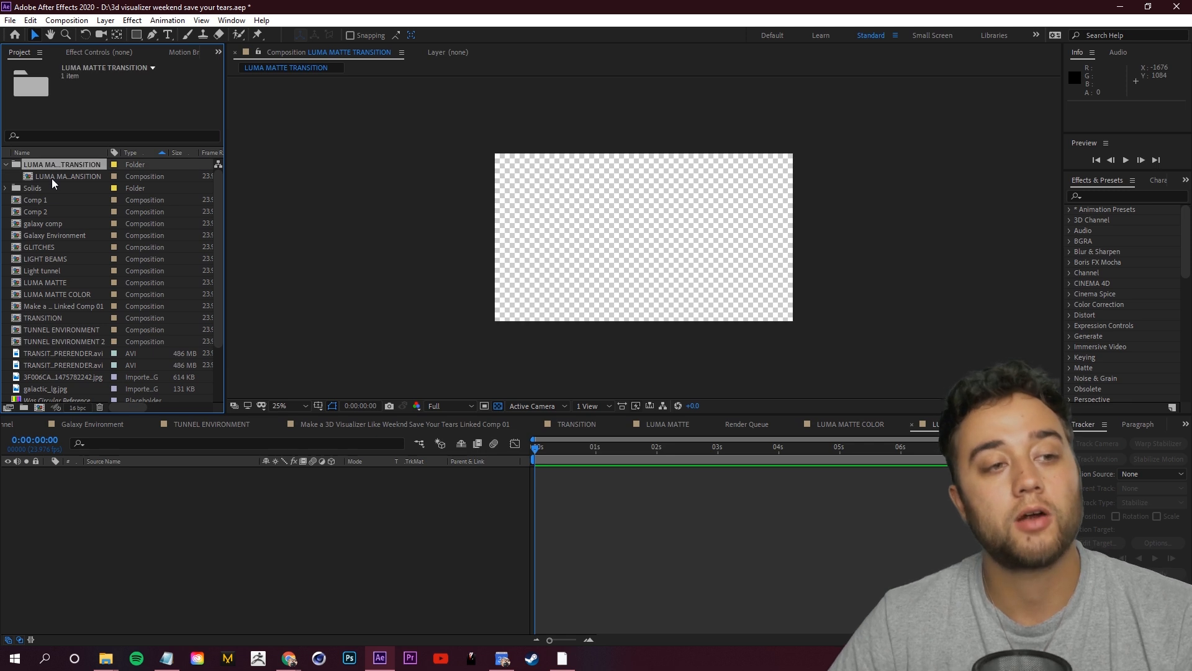
left_click(53, 179)
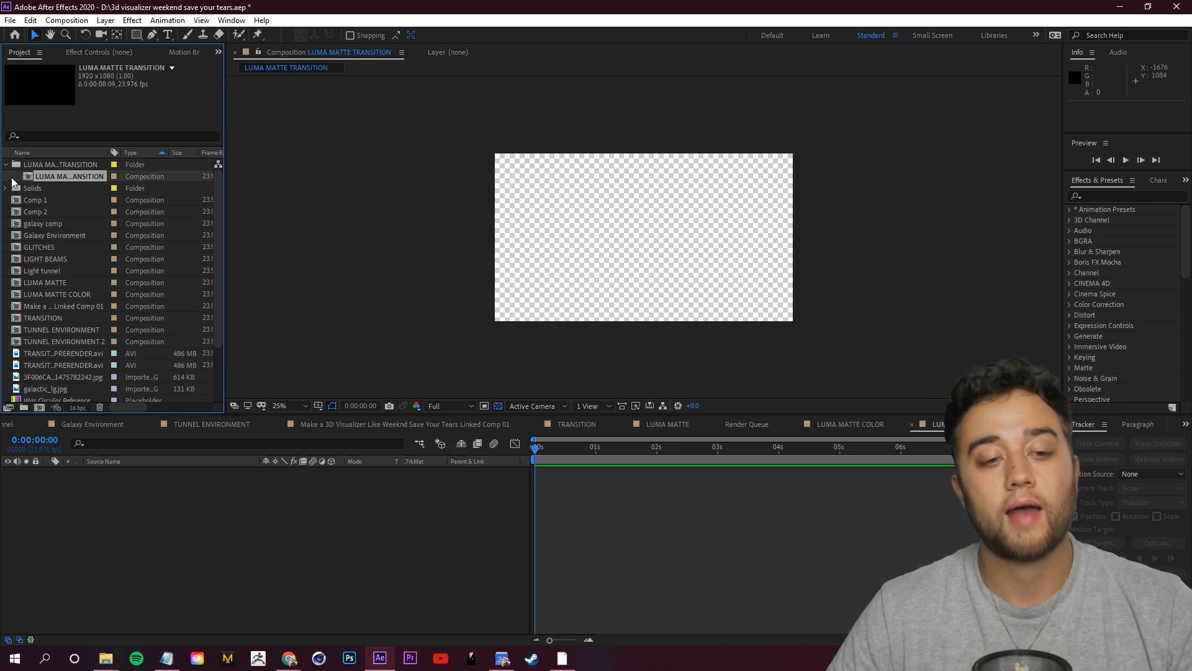
Add a black solid sized to the 1920 x 1080 composition in LUMA MATTE TRANSITION
right_click(182, 514)
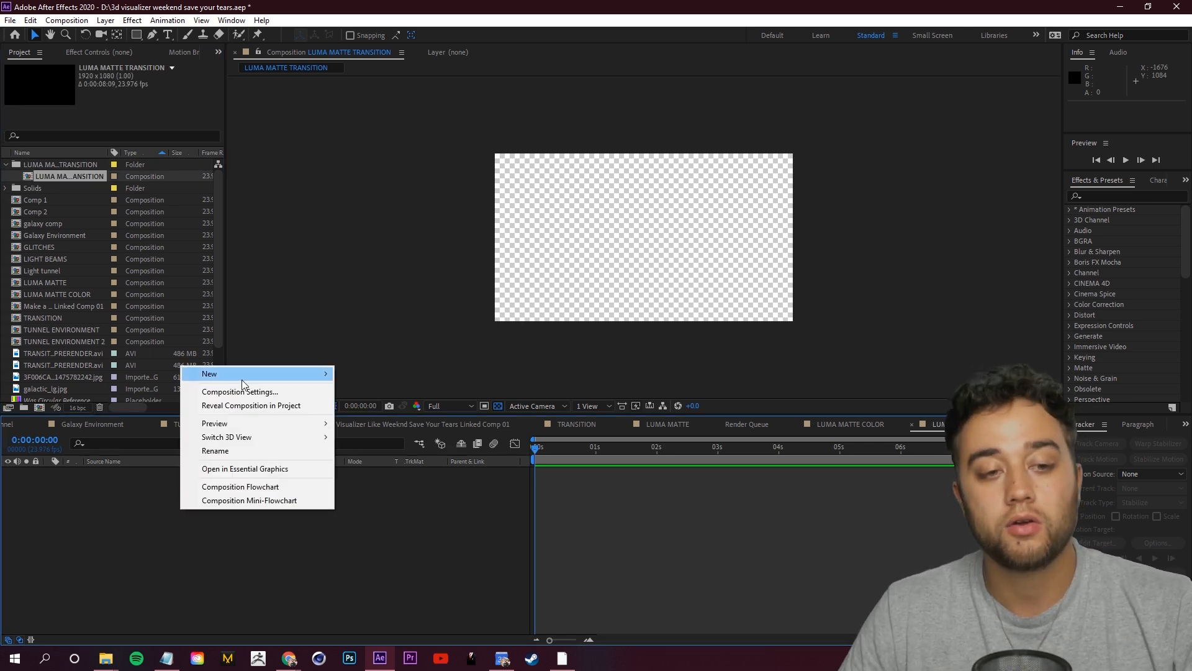
mouse_move(243, 376)
left_click(372, 406)
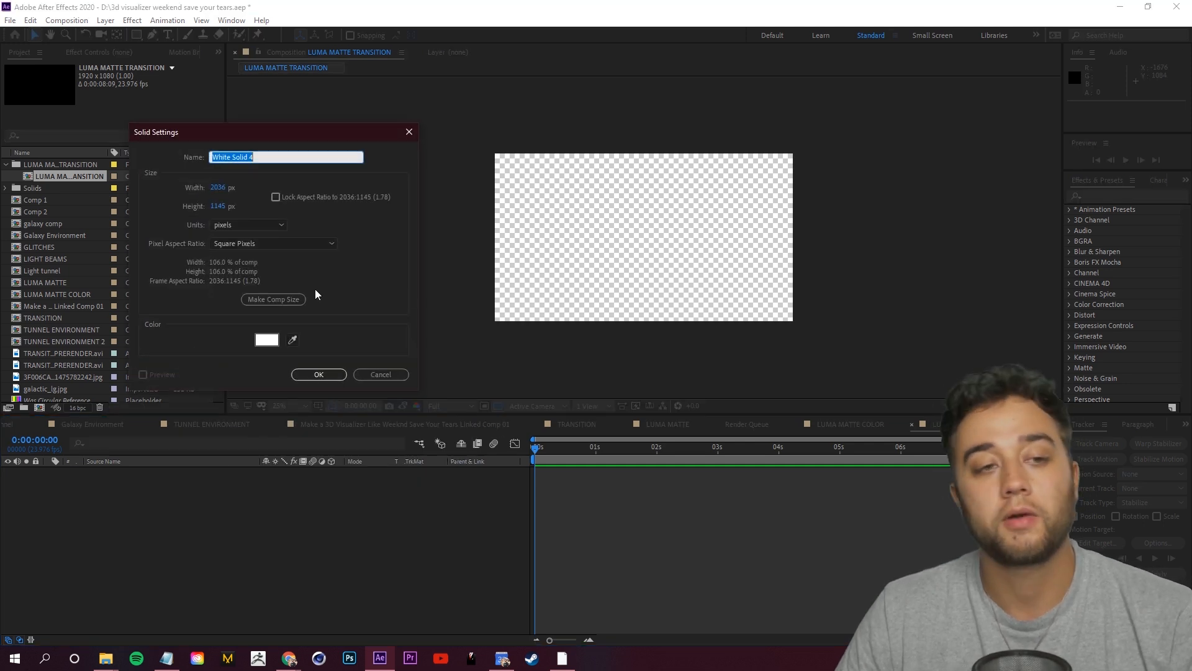
left_click(267, 339)
left_click(52, 205)
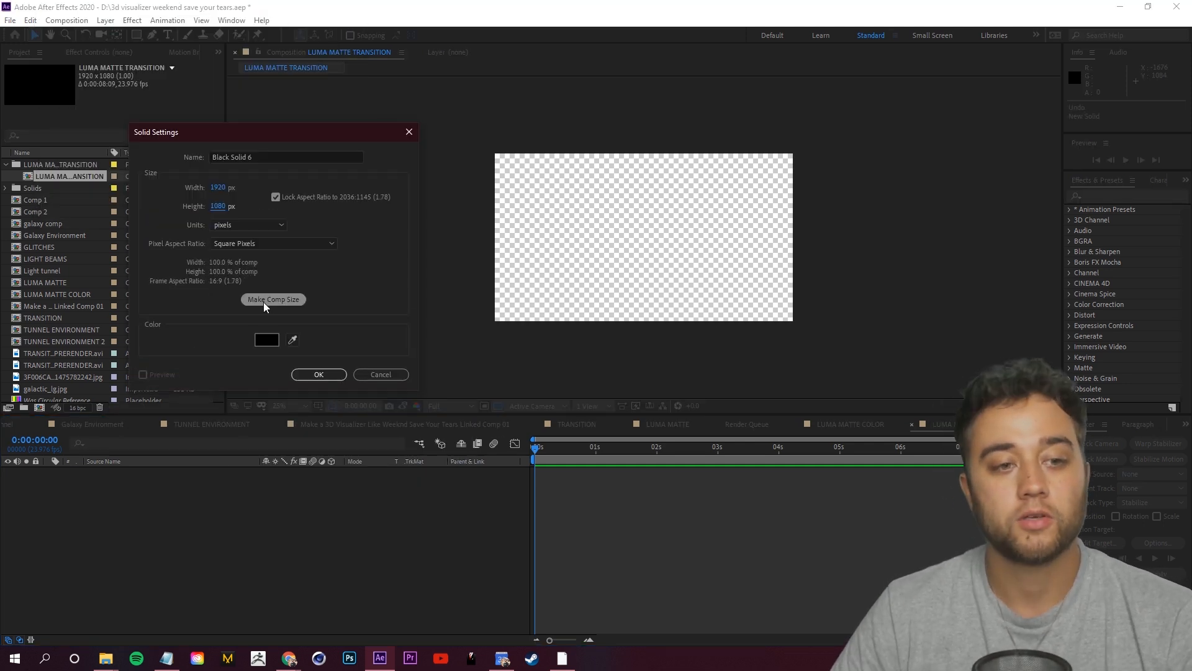
left_click(269, 301)
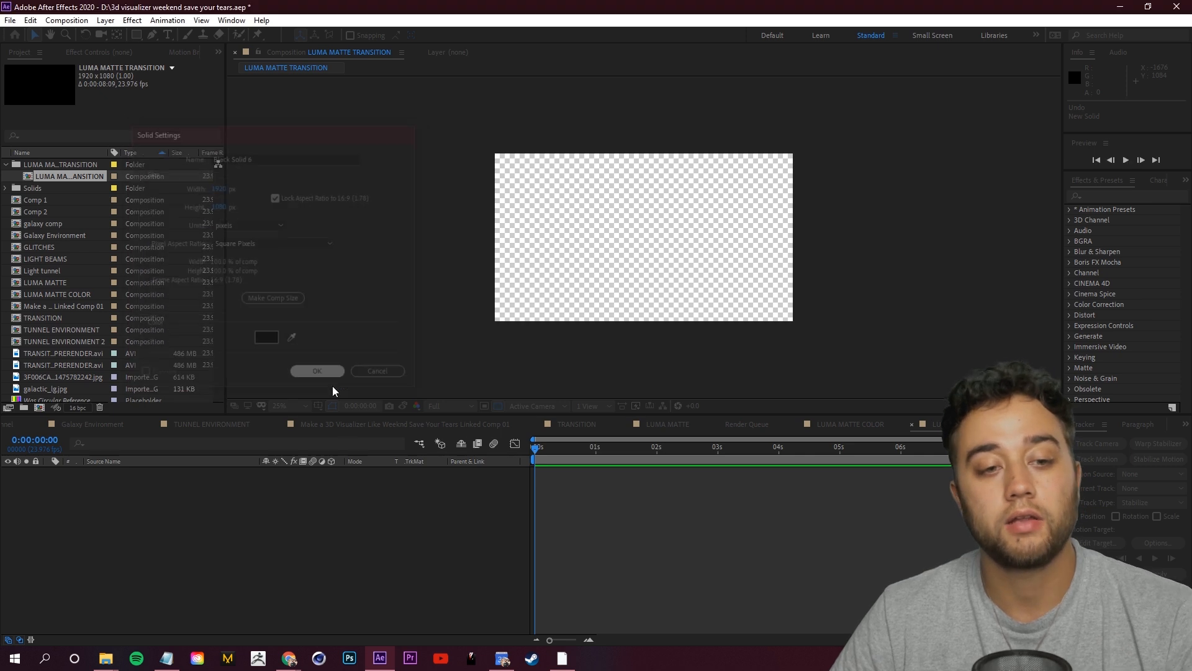
left_click(325, 374)
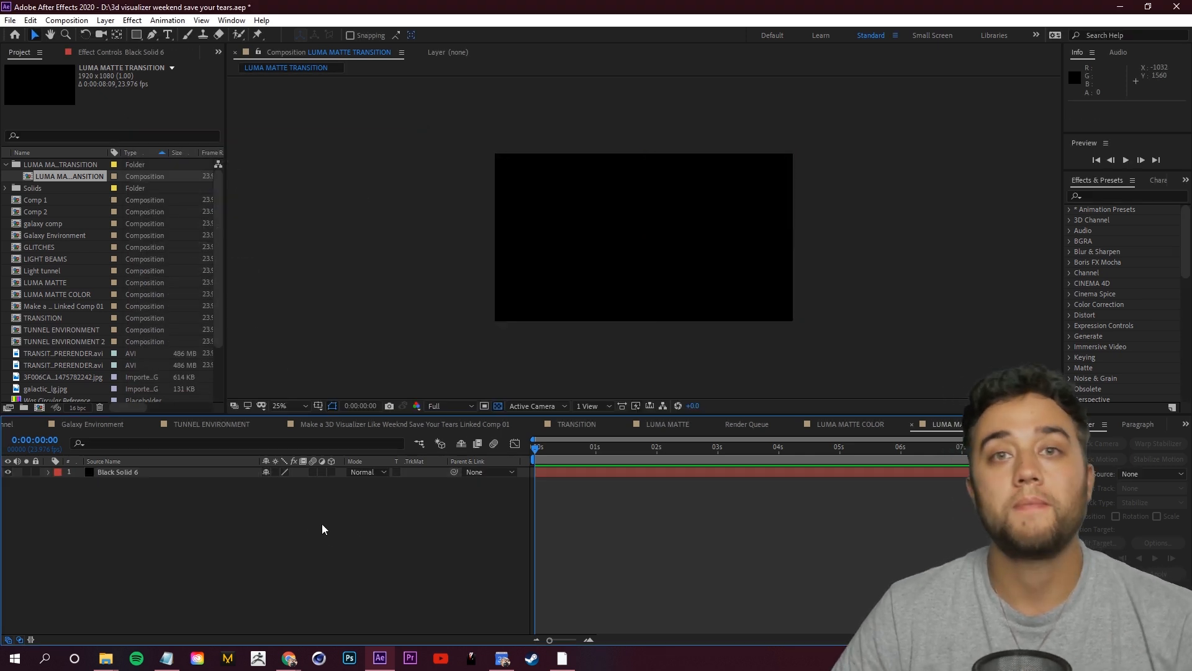
Add a white solid named INK, locked to the 16:9 aspect ratio and scaled larger than the composition frame
right_click(242, 516)
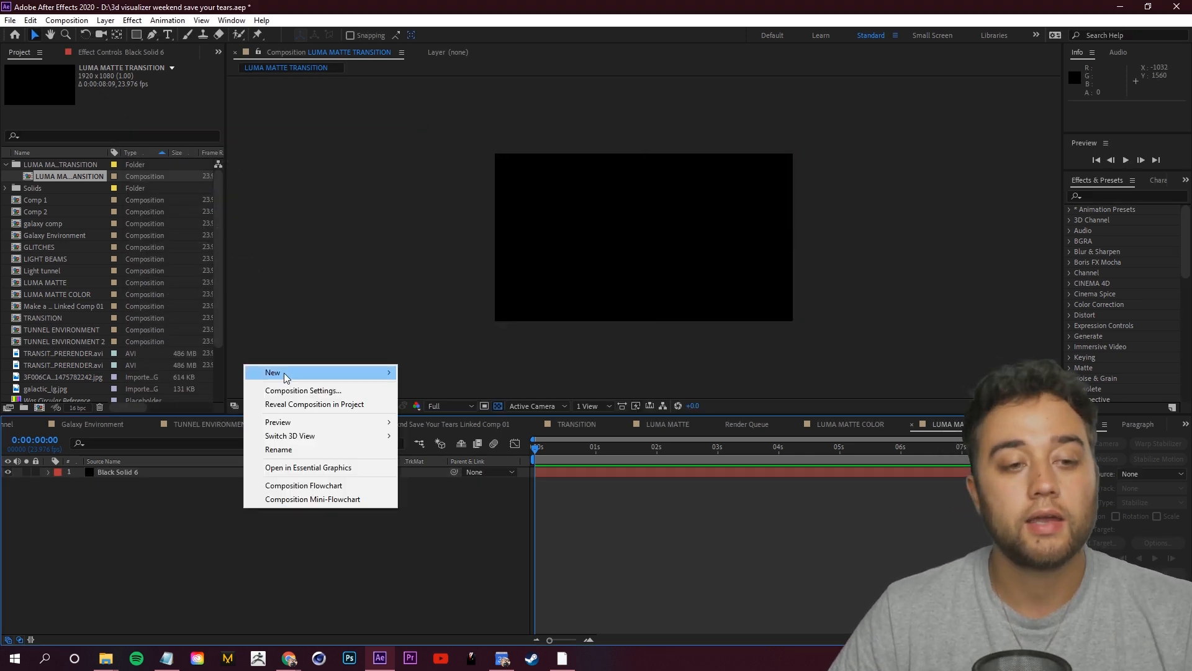
mouse_move(284, 373)
left_click(467, 409)
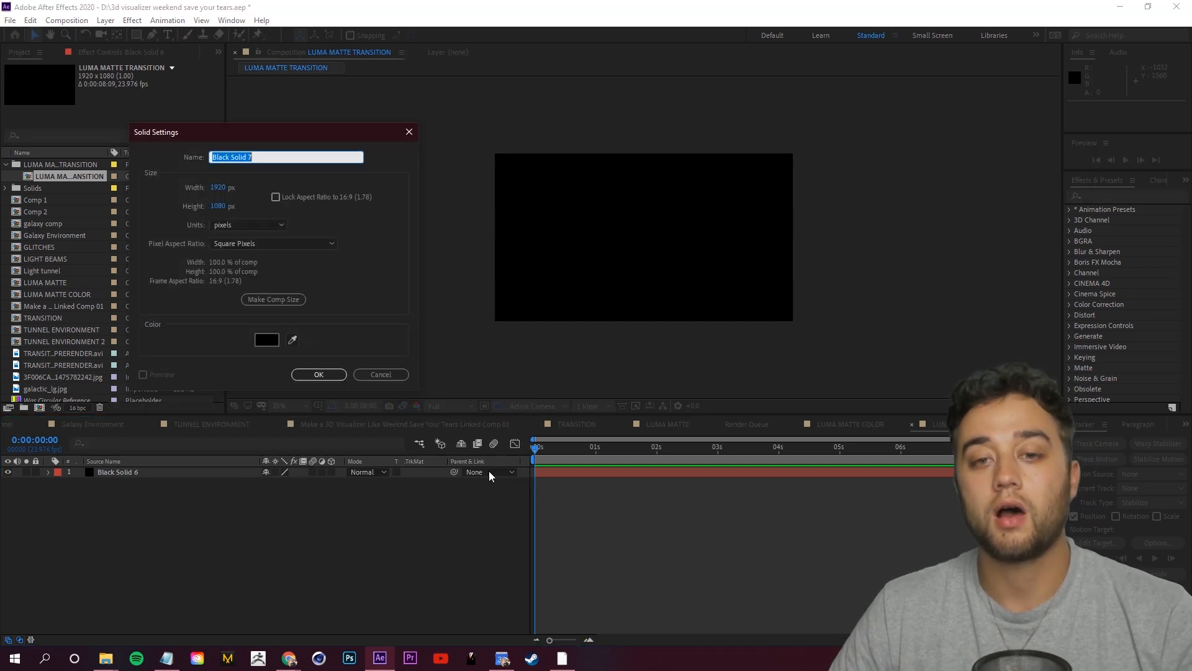
left_click(269, 338)
left_click(48, 50)
left_click(324, 52)
type("INK")
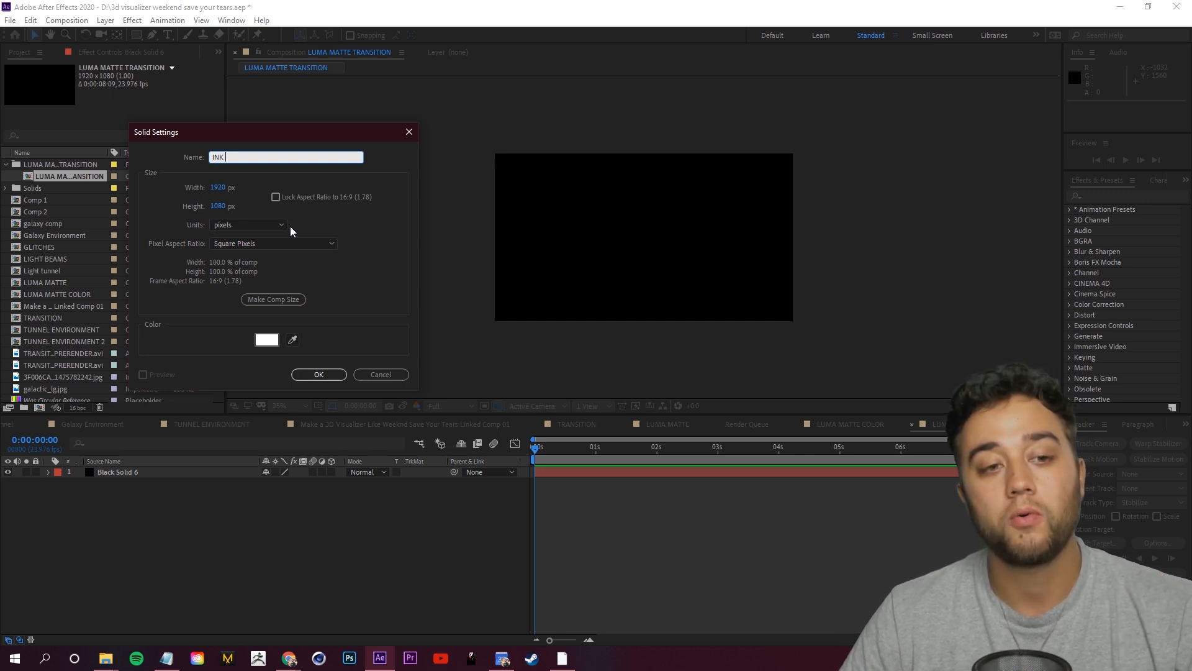
left_click(275, 196)
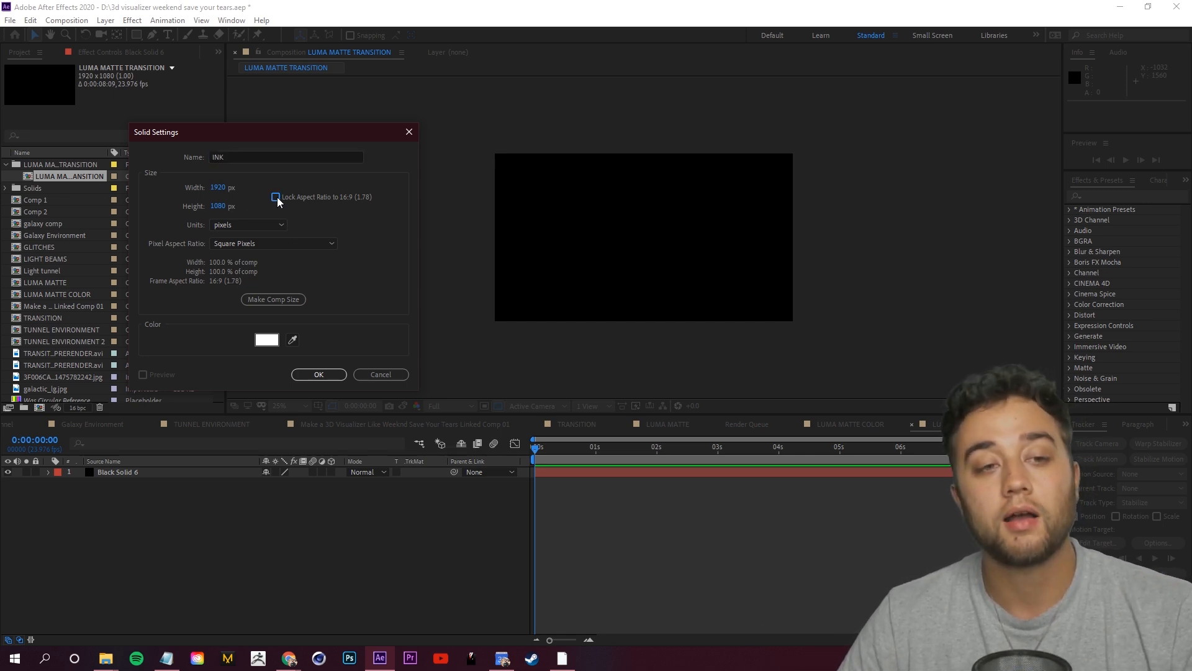
left_click_drag(217, 188, 939, 241)
left_click(302, 374)
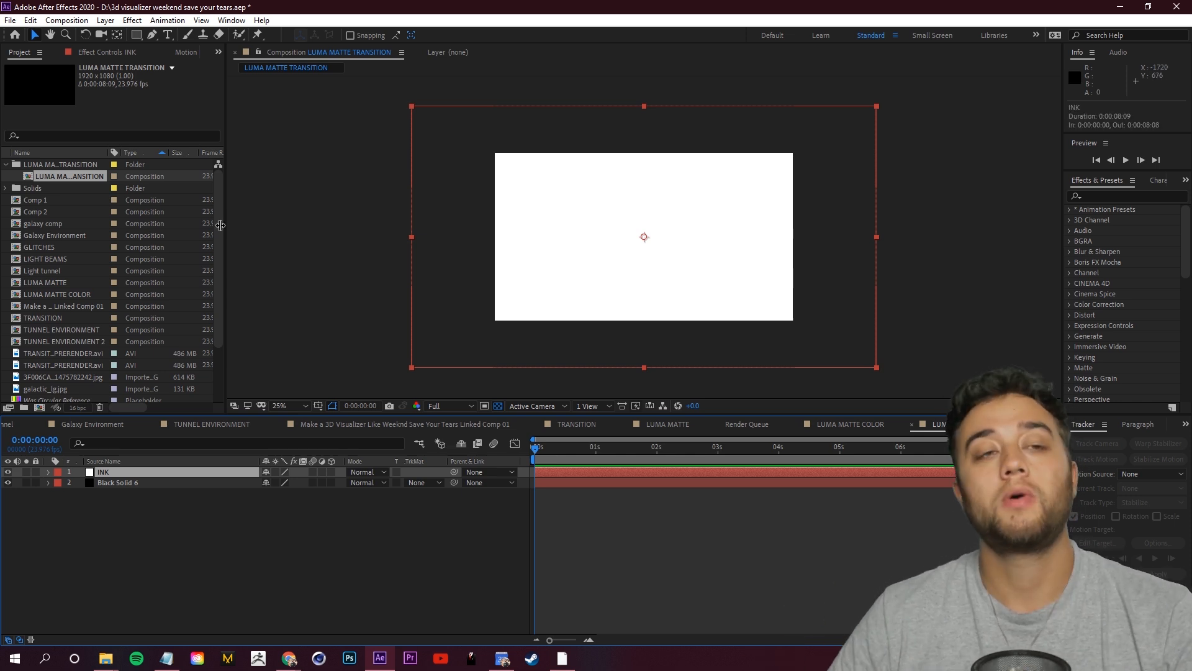
Draw an elliptical mask on the INK layer over the lower-right corner of the frame
left_click(137, 38)
key("q")
key("q")
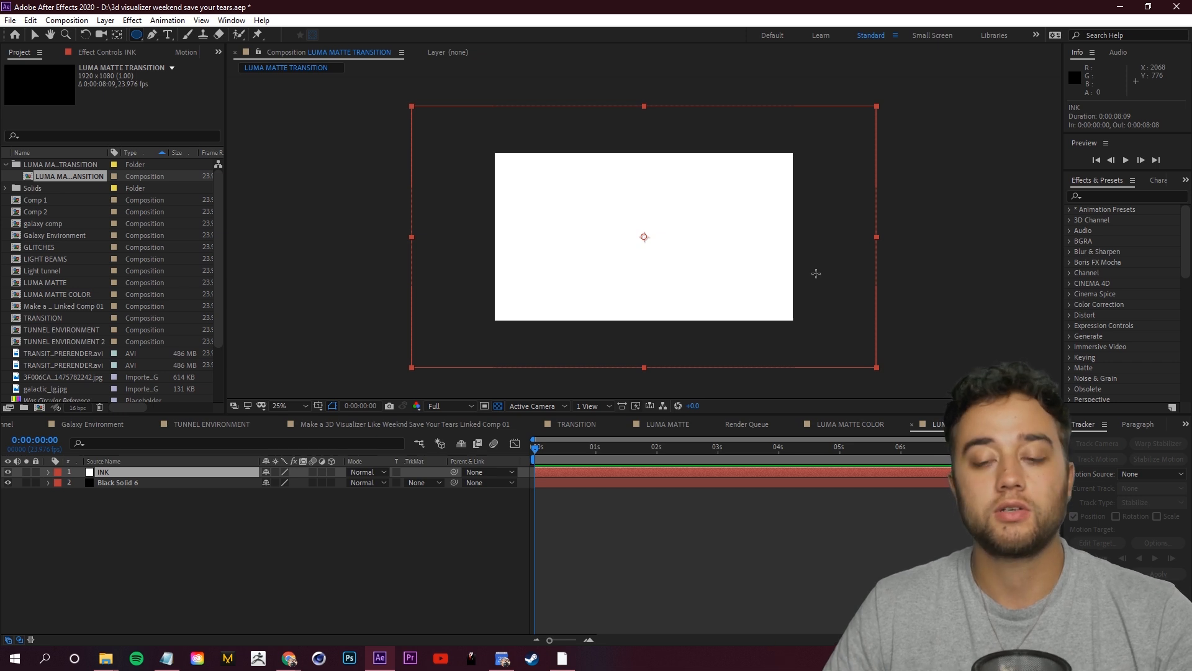
left_click_drag(812, 331, 745, 272)
left_click(323, 547)
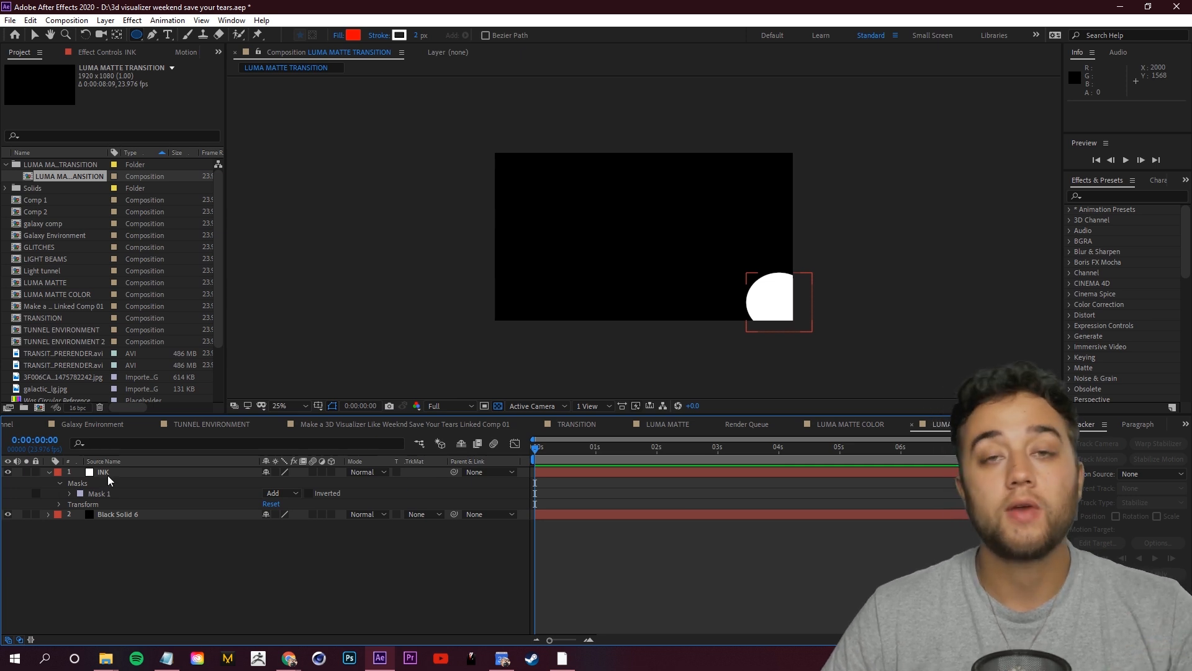
Start a Mask Path keyframe for INK's Mask 1 at 0:00:00:00 and move the playhead to 0:00:01:01
left_click(69, 491)
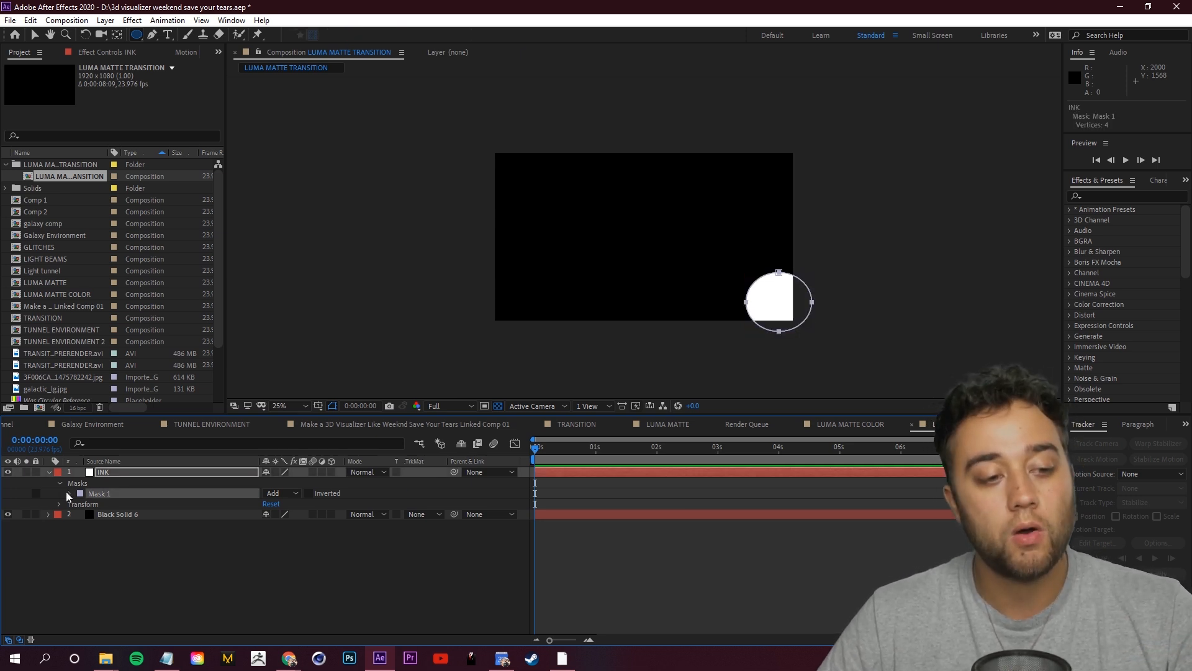
left_click(70, 493)
left_click(90, 503)
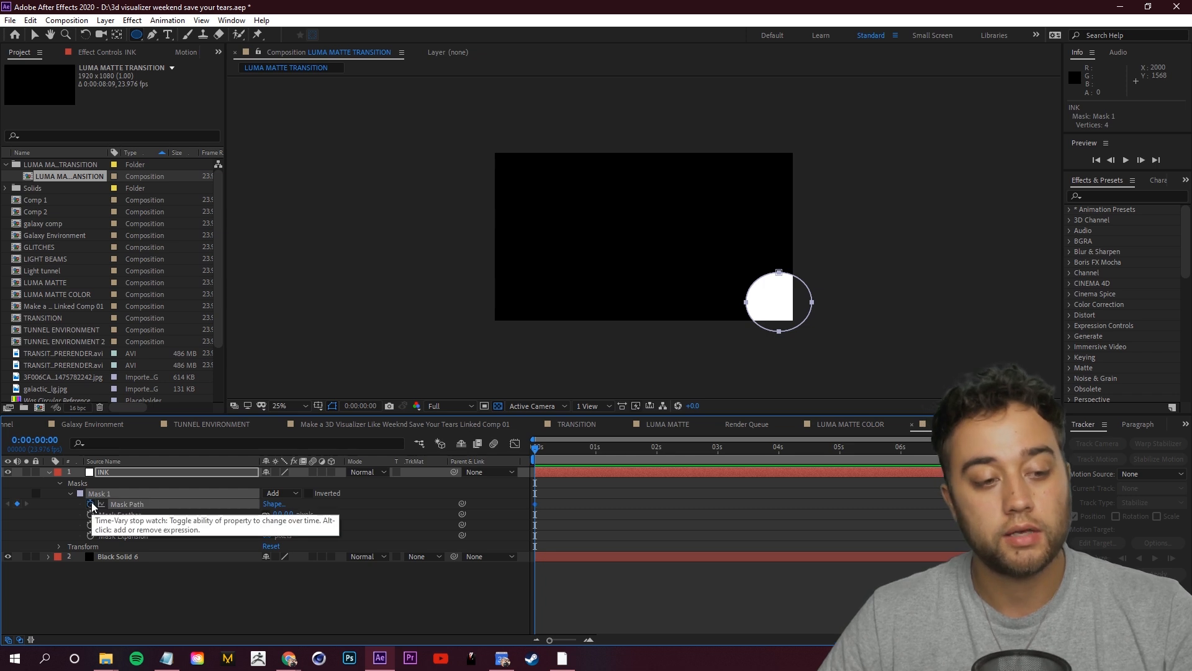
left_click_drag(544, 449, 606, 463)
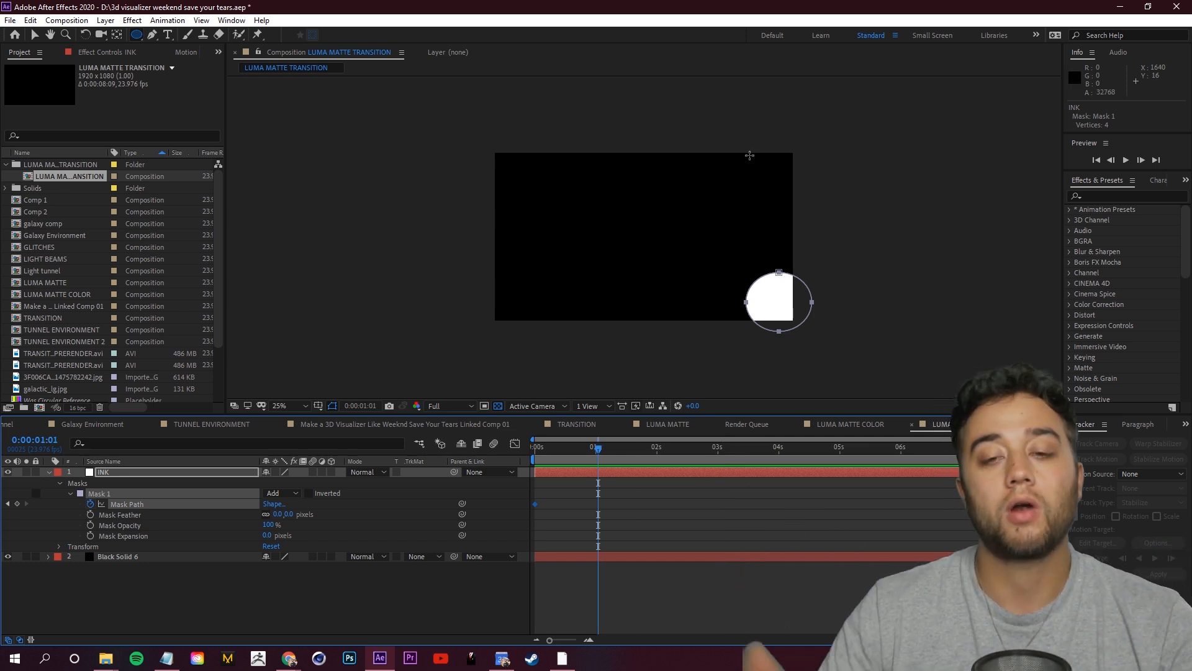
left_click_drag(780, 273, 763, 251)
key("ctrl+z")
left_click(166, 599)
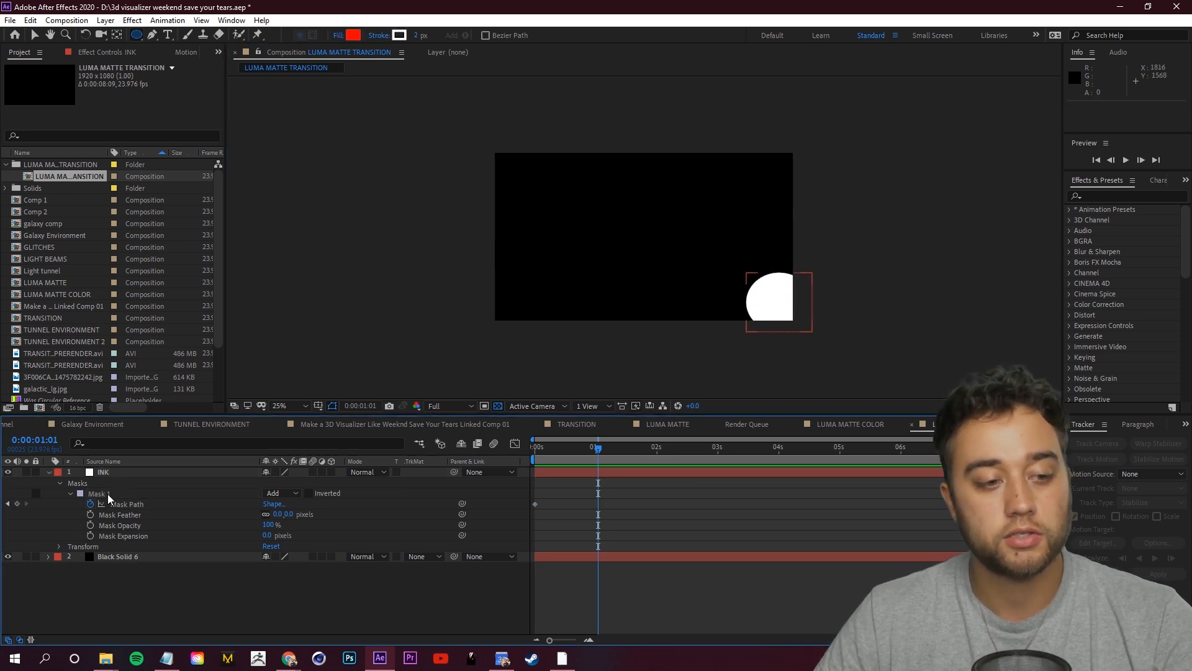
At 0:00:01:01, pull the INK mask's four points outward so the shape grows up and leftward, and return to the start
left_click(107, 473)
left_click_drag(780, 273, 774, 193)
left_click_drag(745, 302, 677, 300)
left_click_drag(778, 332, 739, 362)
left_click_drag(813, 303, 832, 298)
left_click_drag(598, 448, 511, 459)
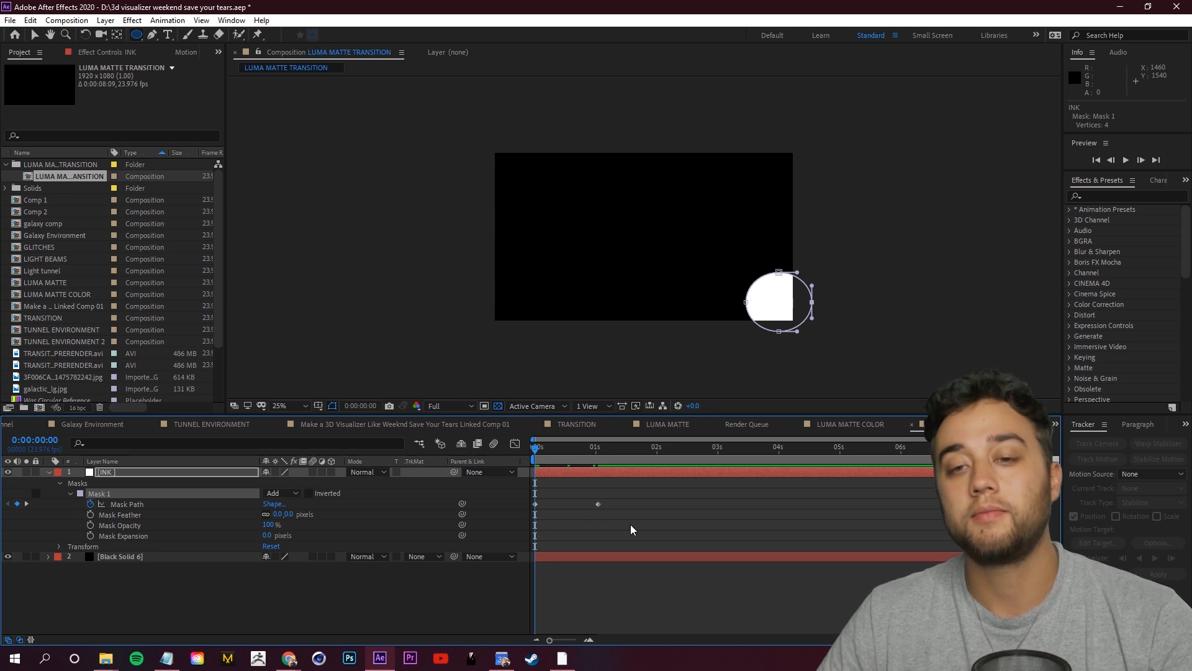
Keyframe the INK mask expanding across the frame at about 2 and 3.5 seconds, and preview the wipe
key("space")
left_click_drag(606, 455, 674, 457)
key("space")
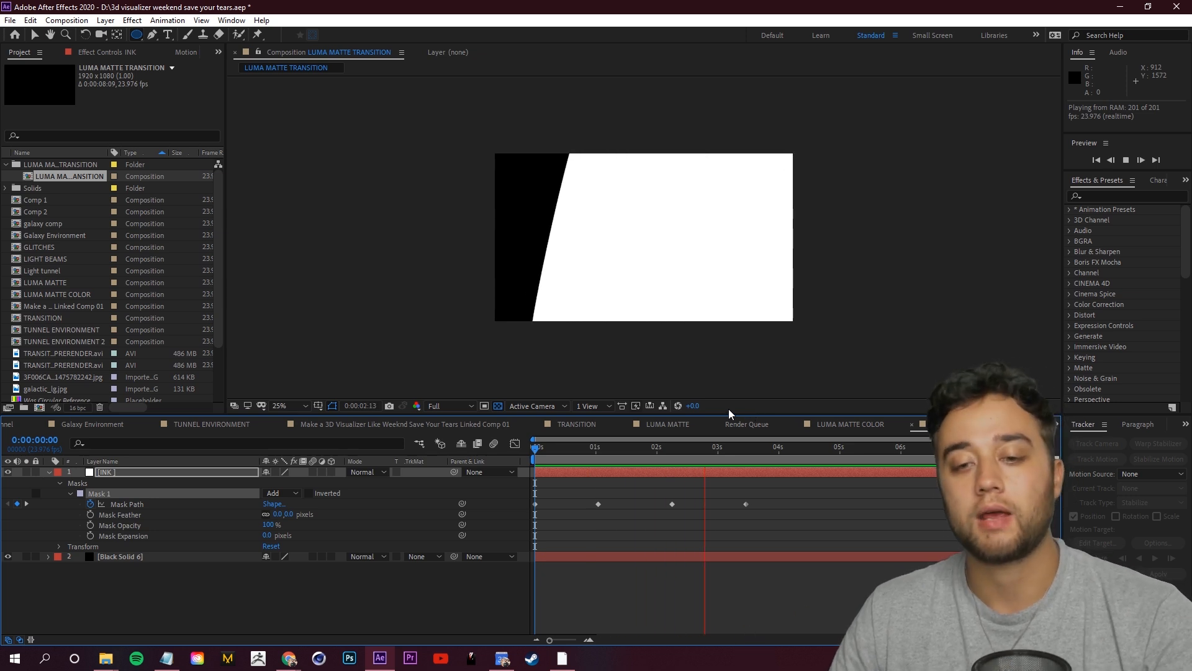
key("space")
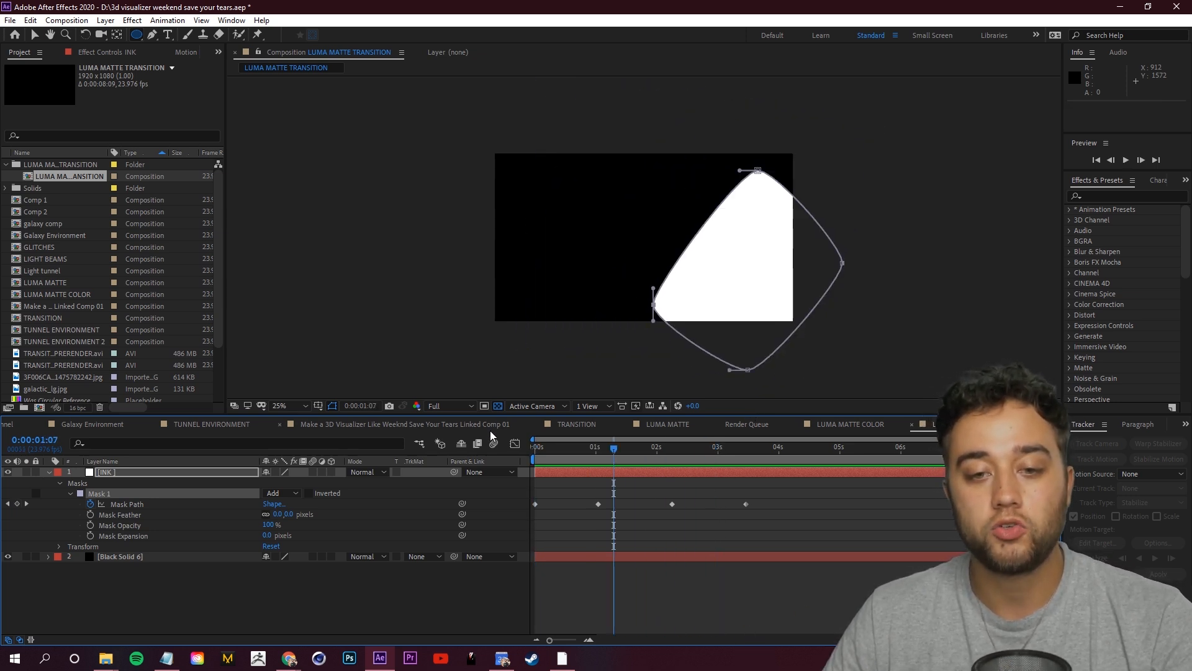
Copy the visible TUNNEL ENVIRONMENT and Galaxy Environment layers from the Make a 3D Visualizer Like Weeknd Save Your Tears linked composition
left_click(490, 426)
left_click_drag(569, 453, 592, 457)
left_click(136, 535)
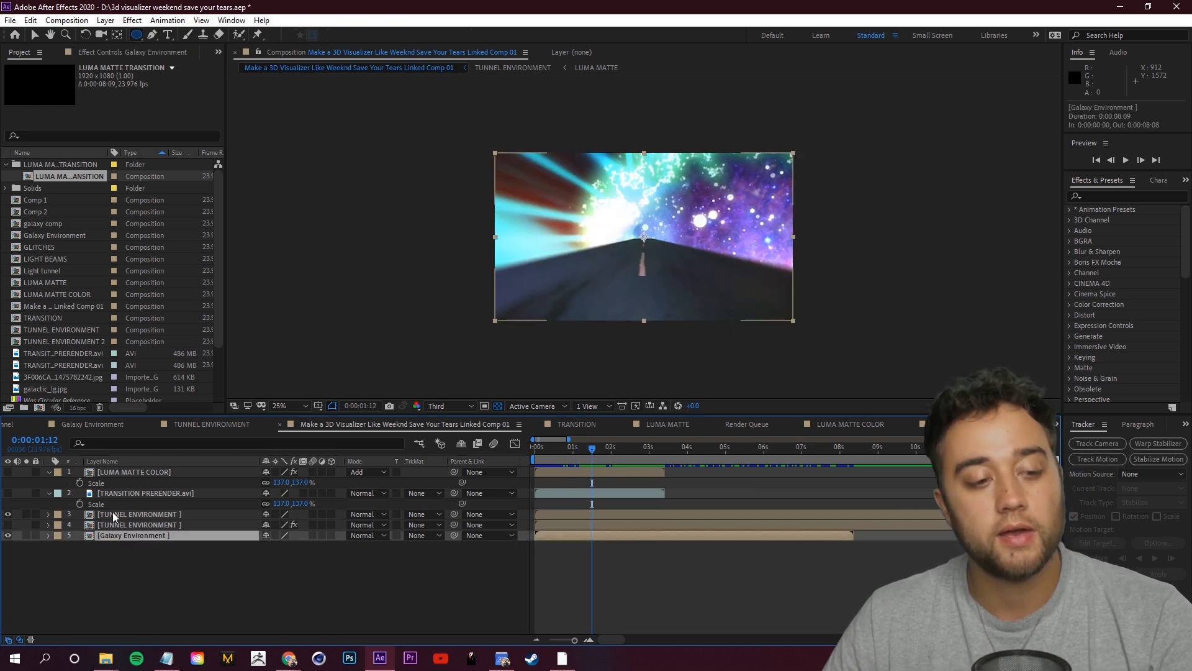
left_click(113, 514, "ctrl")
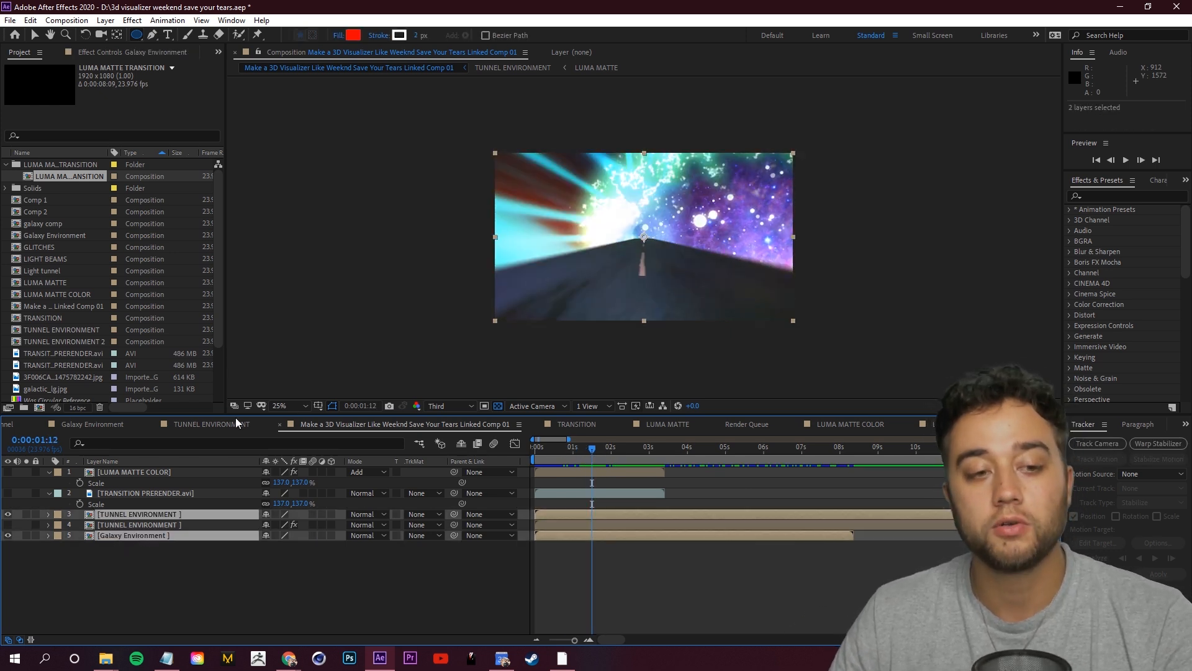
Create a 1920 x 1080 composition named MAIN COMP inside the LUMA MATTE TRANSITION folder
left_click(50, 163)
left_click(39, 409)
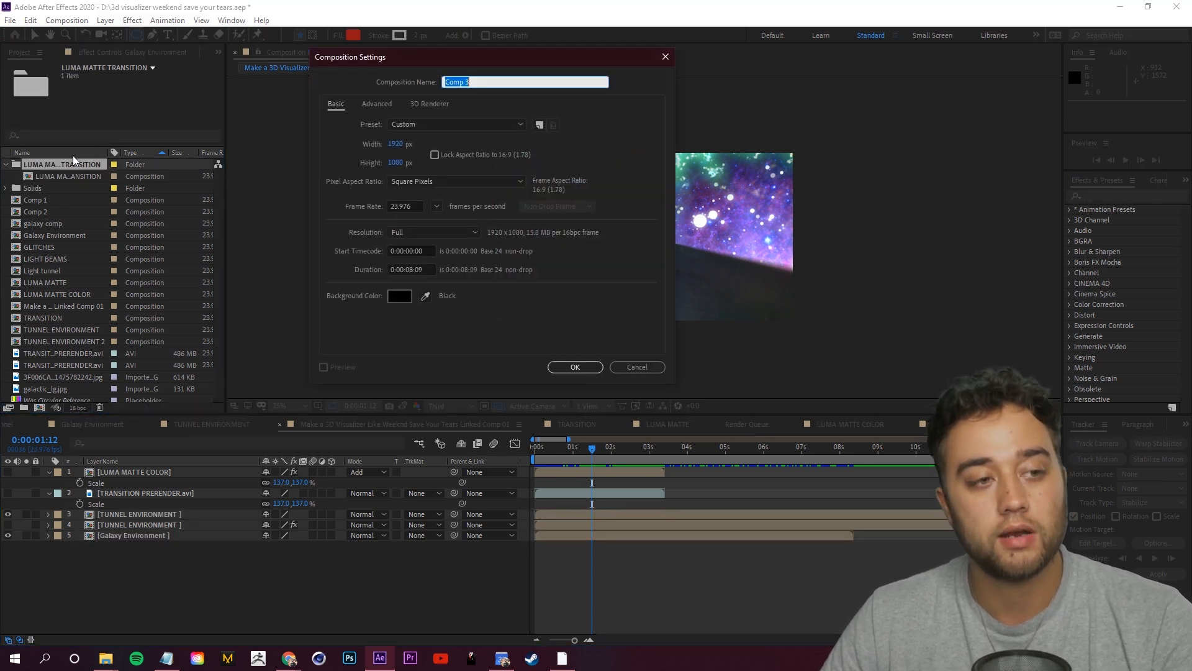
type("MAIN COMP")
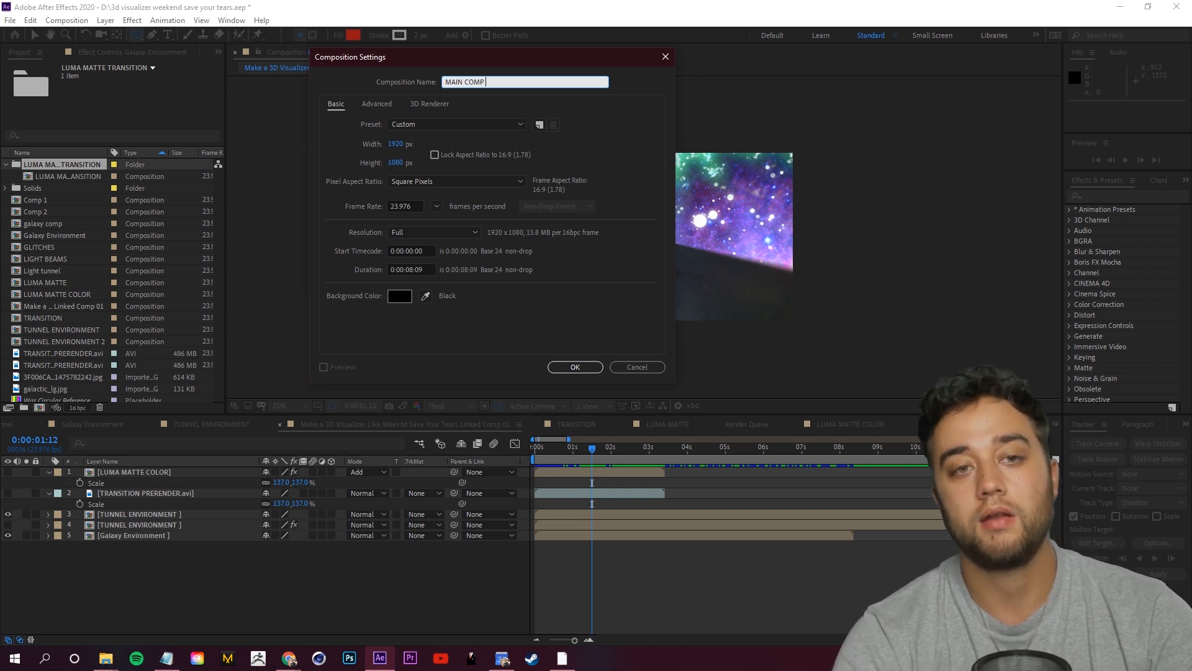
left_click(575, 367)
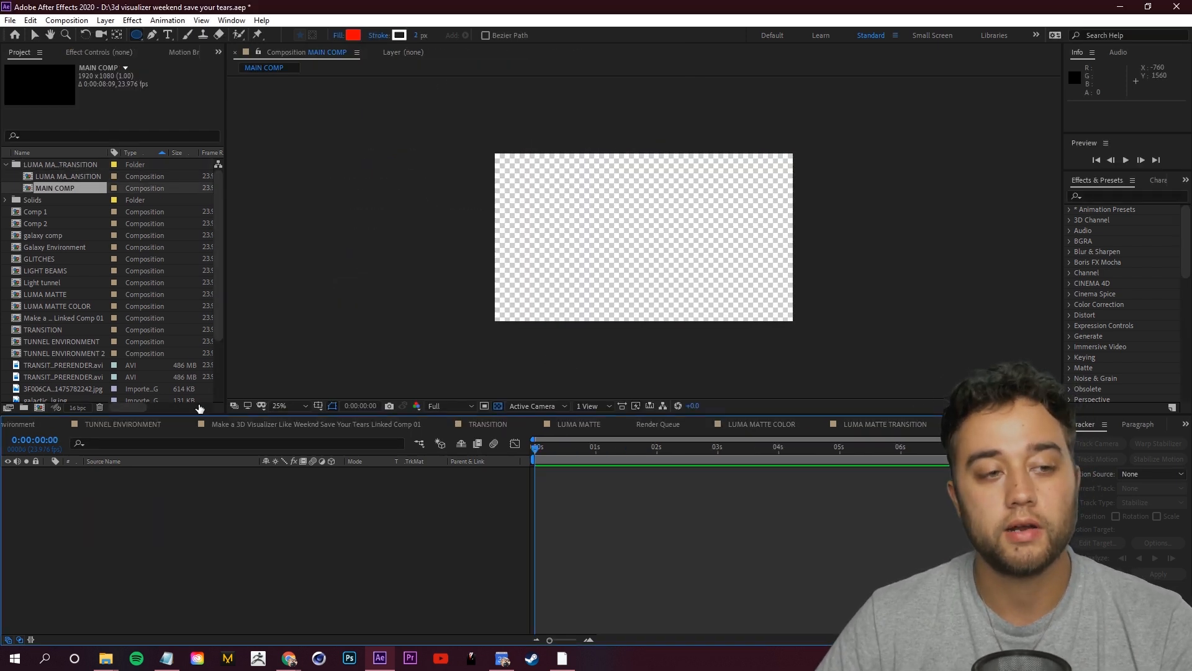
Paste both environment layers into MAIN COMP, place TUNNEL ENVIRONMENT above Galaxy Environment, and preview the footage
key("ctrl+v")
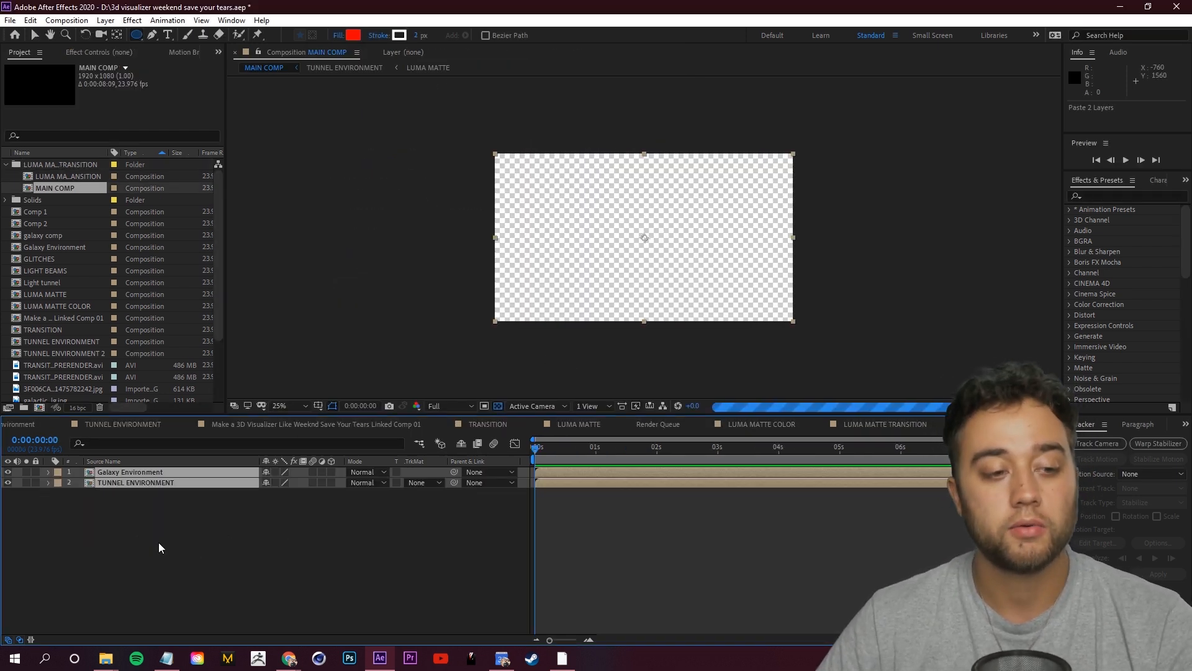
left_click(374, 516)
left_click_drag(98, 480, 127, 468)
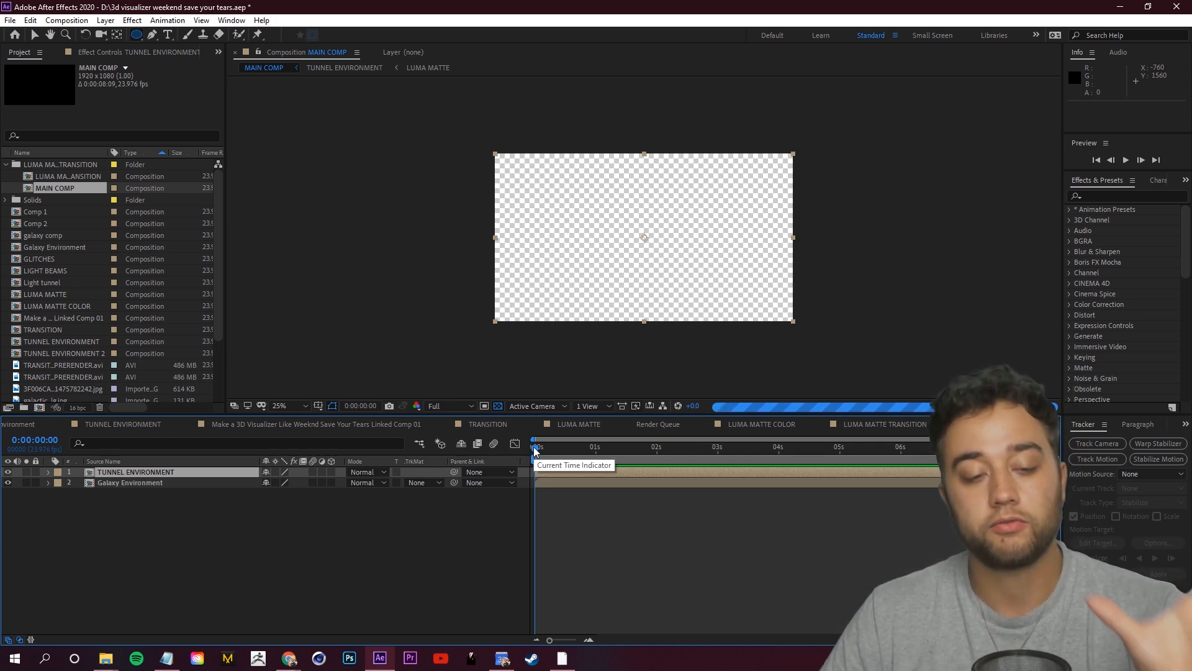
left_click_drag(536, 455, 556, 456)
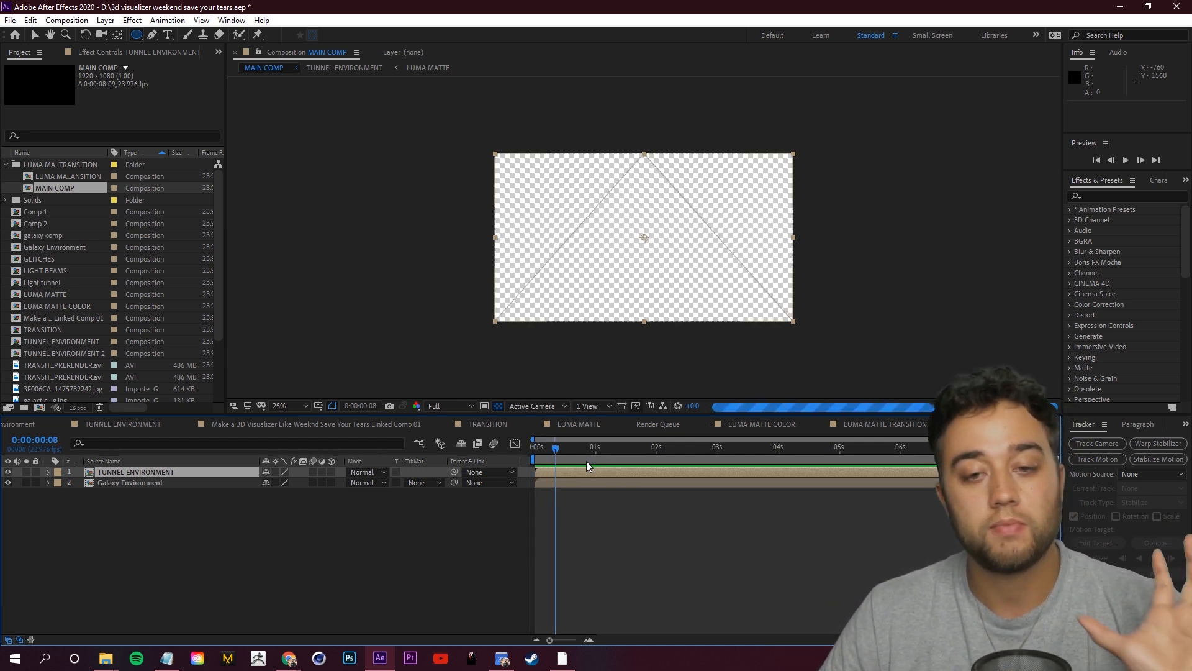
key("space")
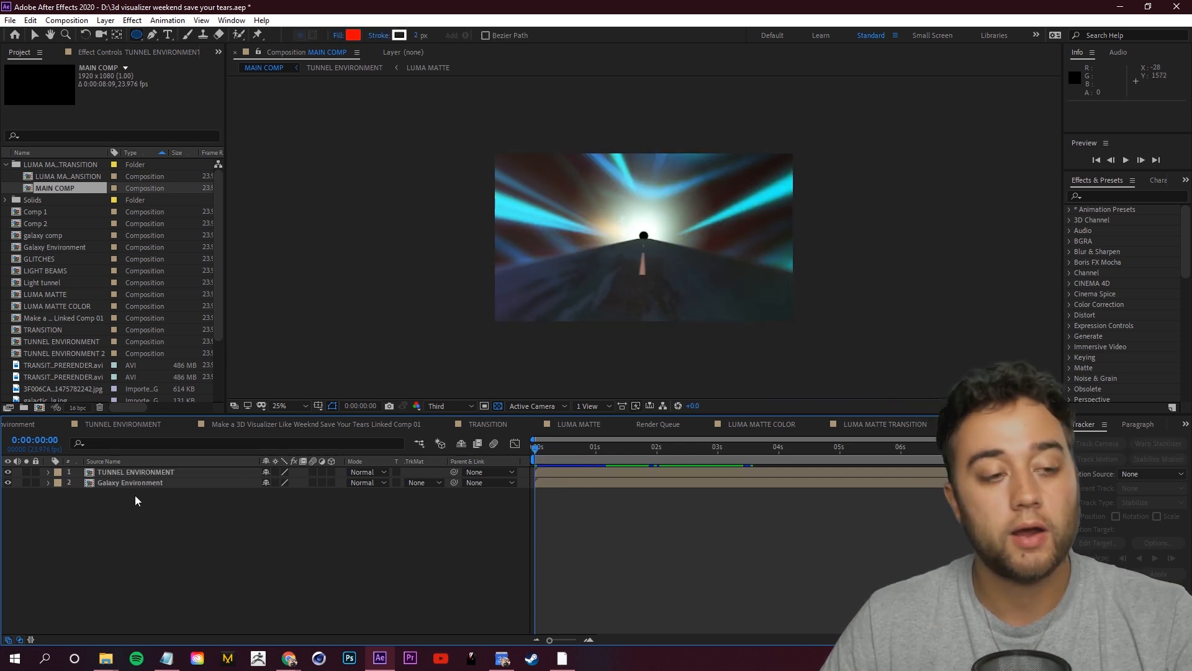
Place the LUMA MATTE TRANSITION composition above the other MAIN COMP layers, set its blending mode to Add, and preview it
left_click(62, 176)
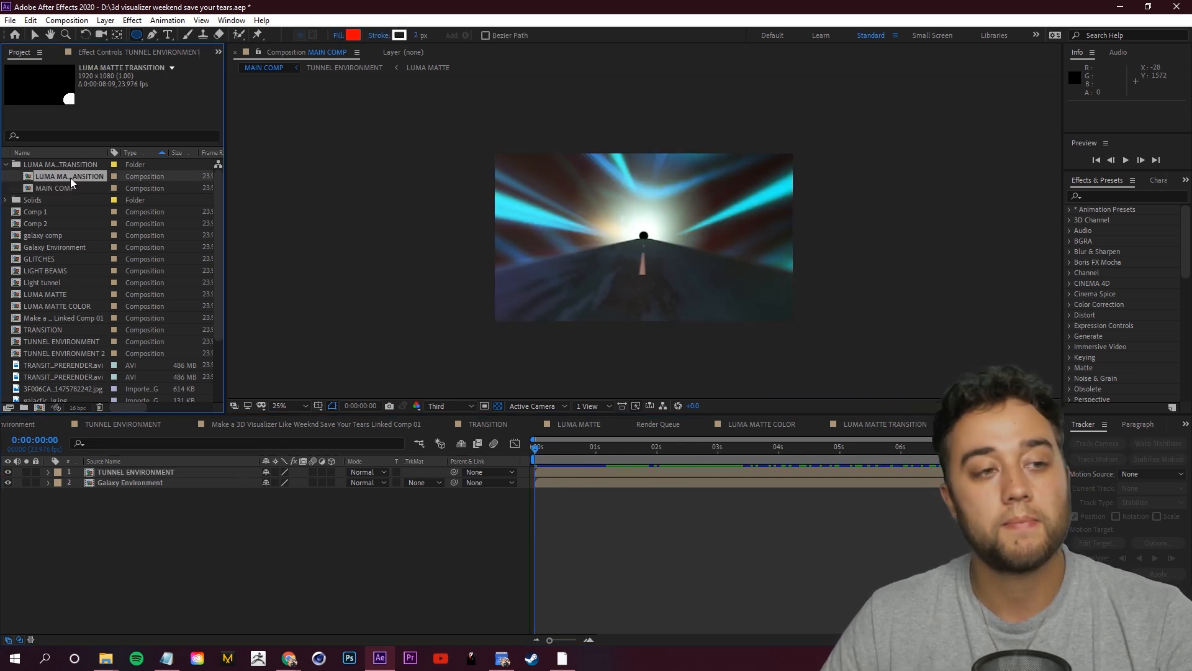
left_click_drag(210, 413, 139, 468)
left_click(354, 472)
left_click(422, 233)
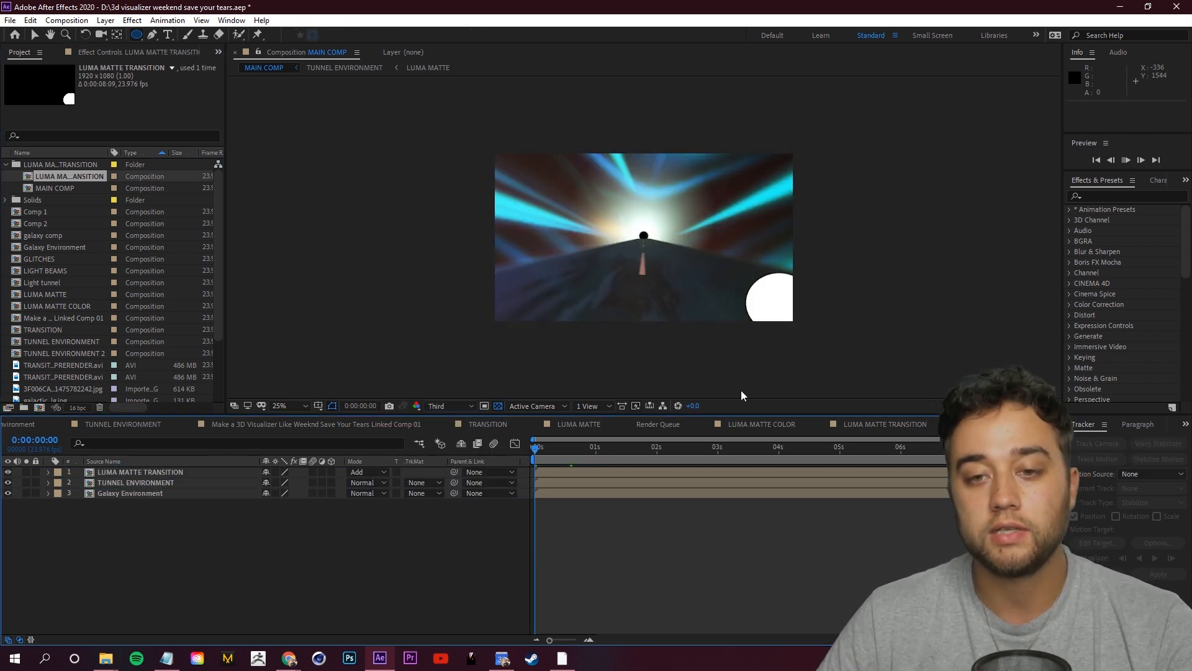
key("space")
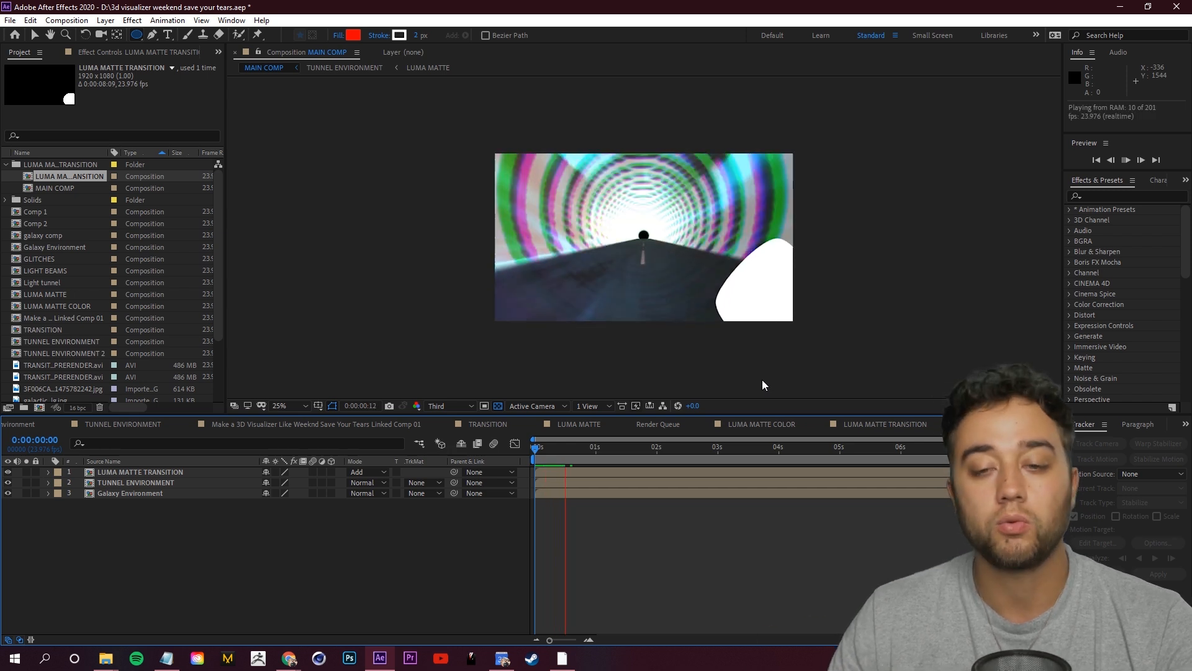
left_click(591, 456)
mouse_move(591, 456)
left_mouse_down()
mouse_move(619, 455)
mouse_move(601, 455)
left_mouse_up()
Open the LUMA MATTE TRANSITION composition and apply the Roughen Edges effect to the INK layer
double_click(58, 472)
mouse_move(618, 475)
left_mouse_down()
mouse_move(638, 475)
mouse_move(621, 467)
left_mouse_up()
left_click(1112, 193)
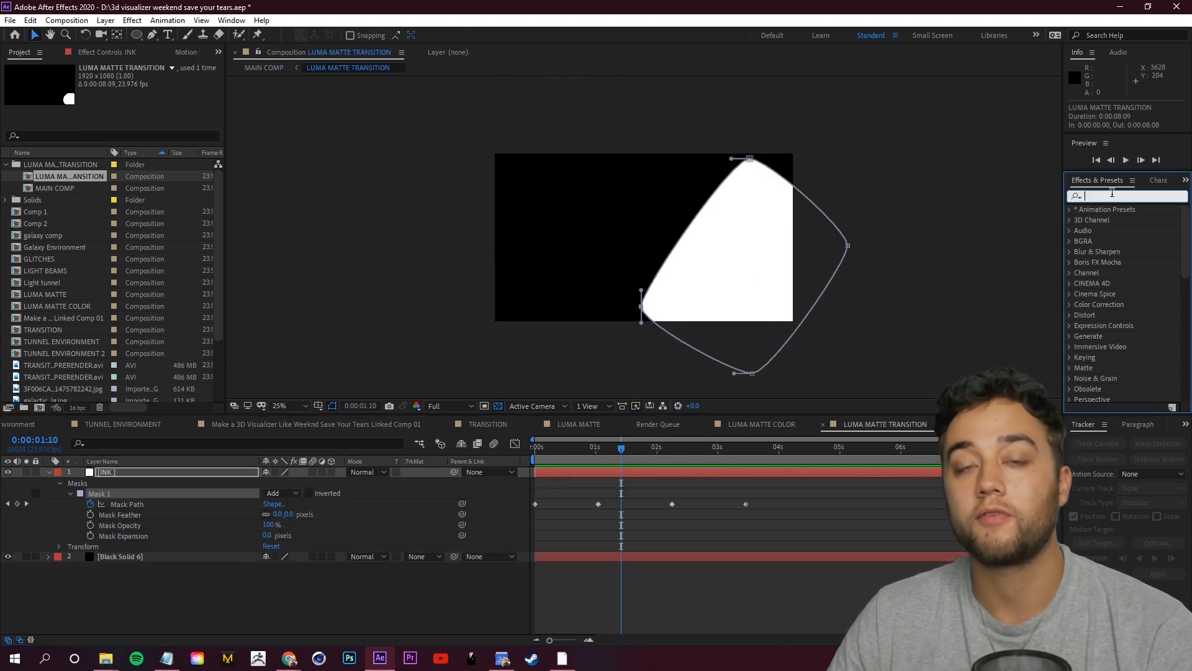
type("rouch")
key("BackSpace")
type("ghen")
mouse_move(1129, 219)
left_mouse_down()
mouse_move(683, 348)
mouse_move(149, 478)
left_mouse_up()
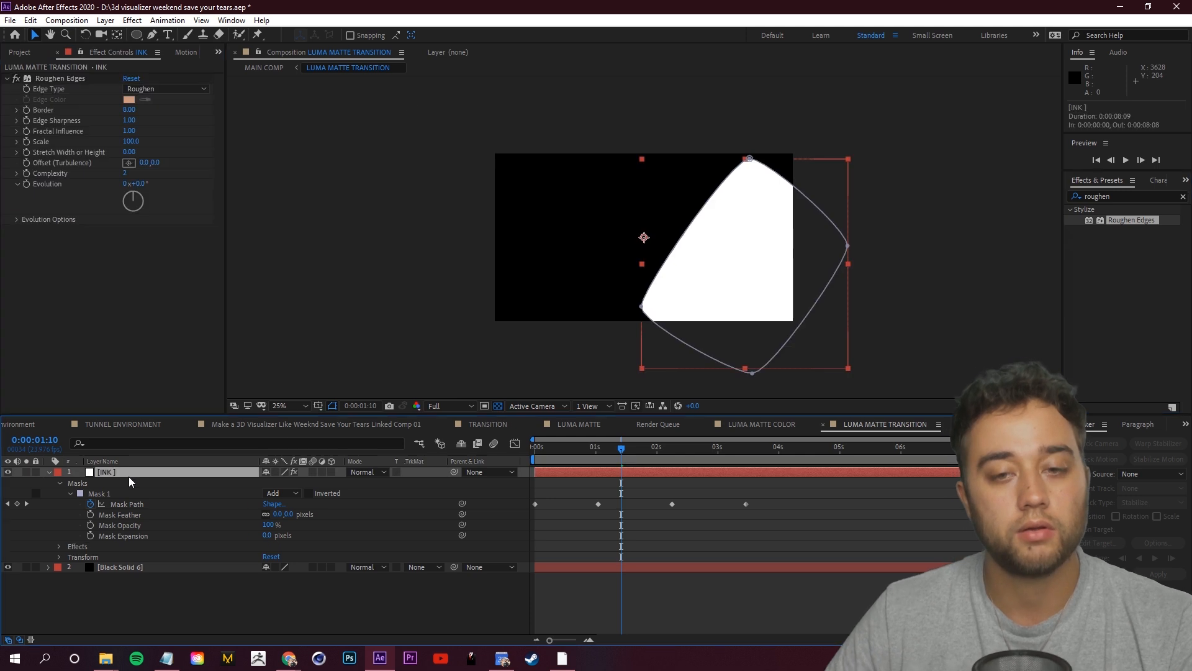
Set the Roughen Edges Border on the INK layer to 456.90
key("ctrl+z")
mouse_move(131, 141)
left_mouse_down()
mouse_move(409, 107)
mouse_move(2, 106)
left_mouse_up()
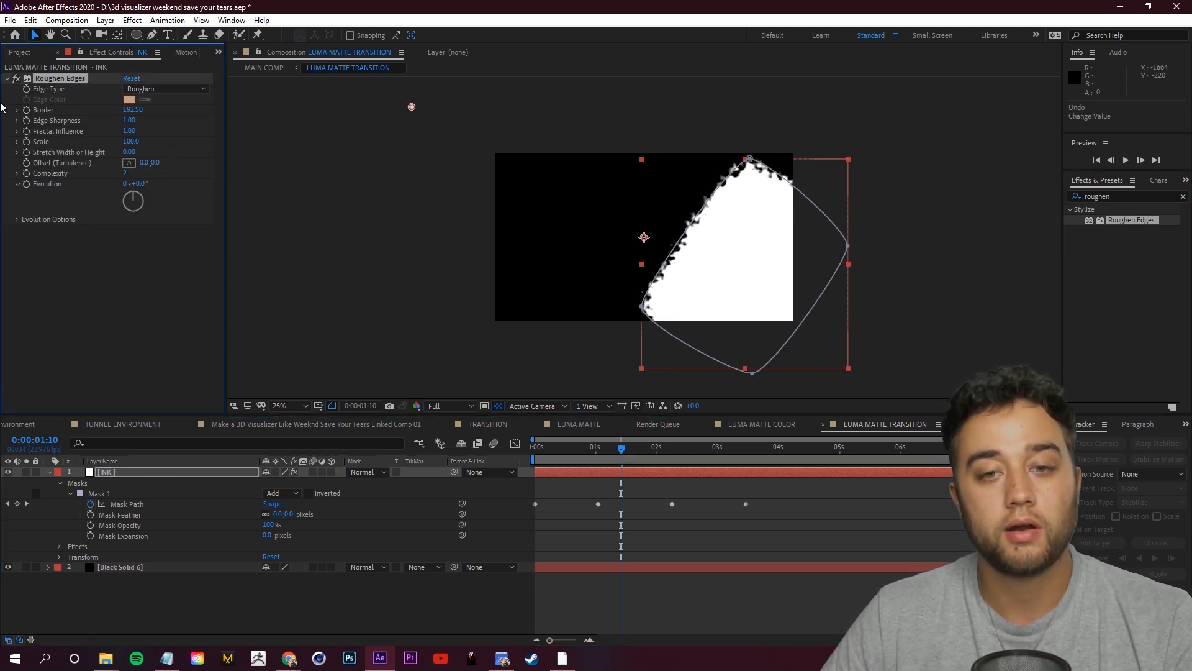
left_click(17, 110)
mouse_move(126, 112)
left_mouse_down()
mouse_move(998, 172)
mouse_move(328, 188)
left_mouse_up()
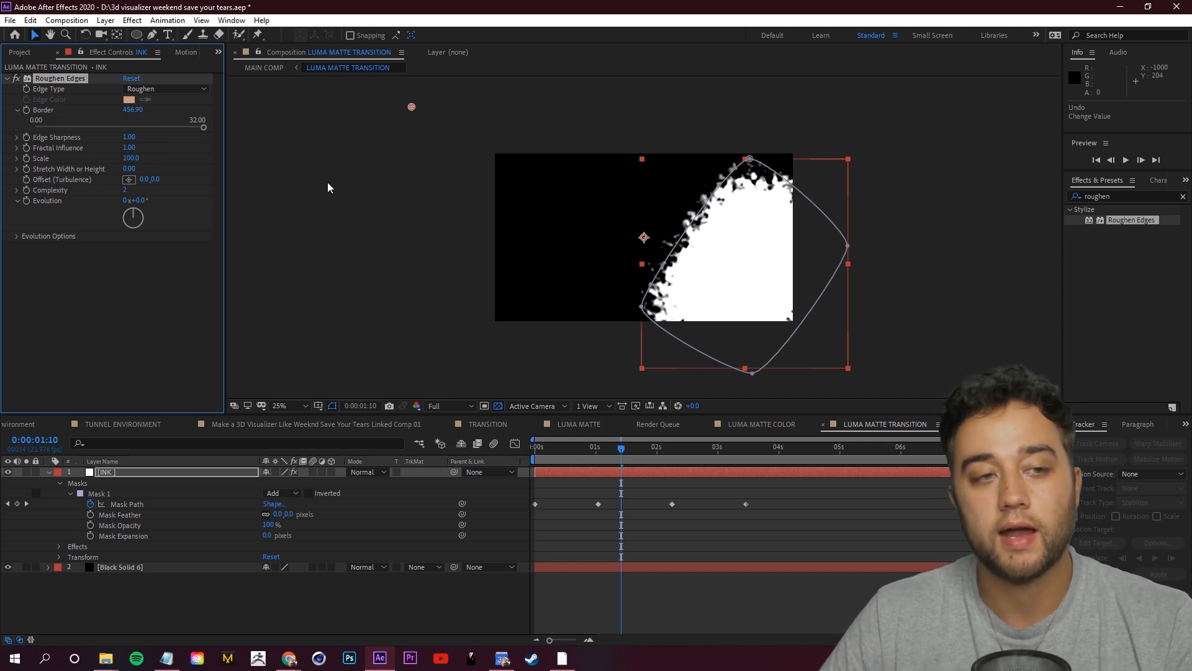
Set the INK layer's Roughen Edges Border to 500 and Complexity to 10, and inspect the roughened edge up close
key("Return")
left_click_drag(126, 191, 184, 196)
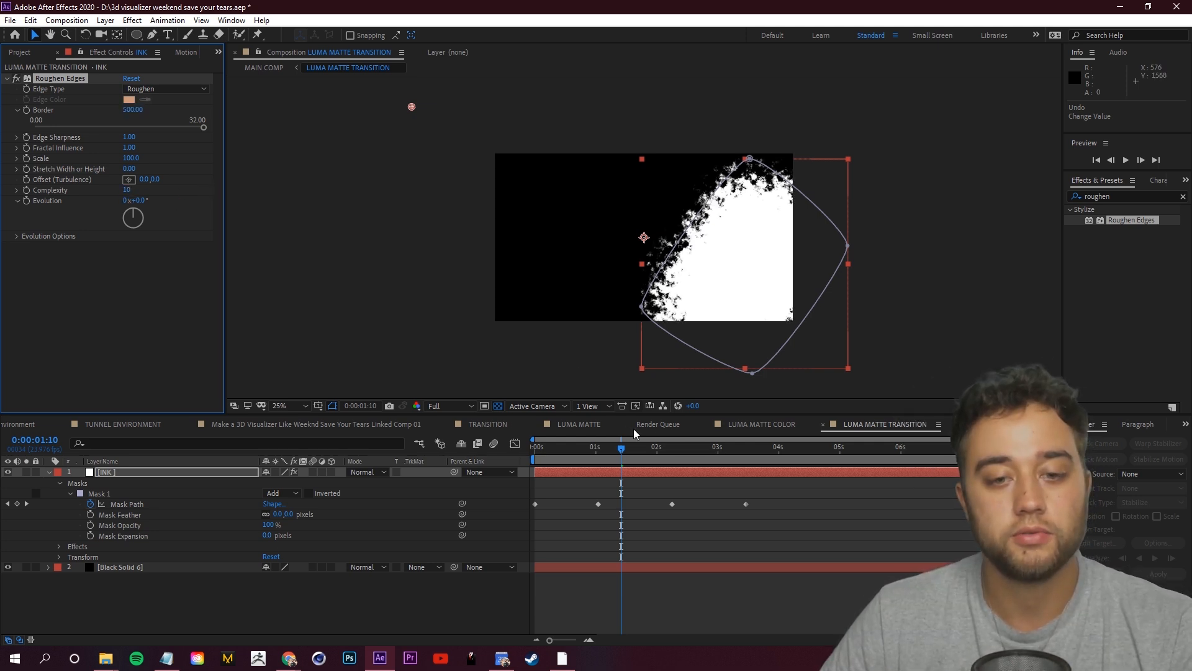
key("period")
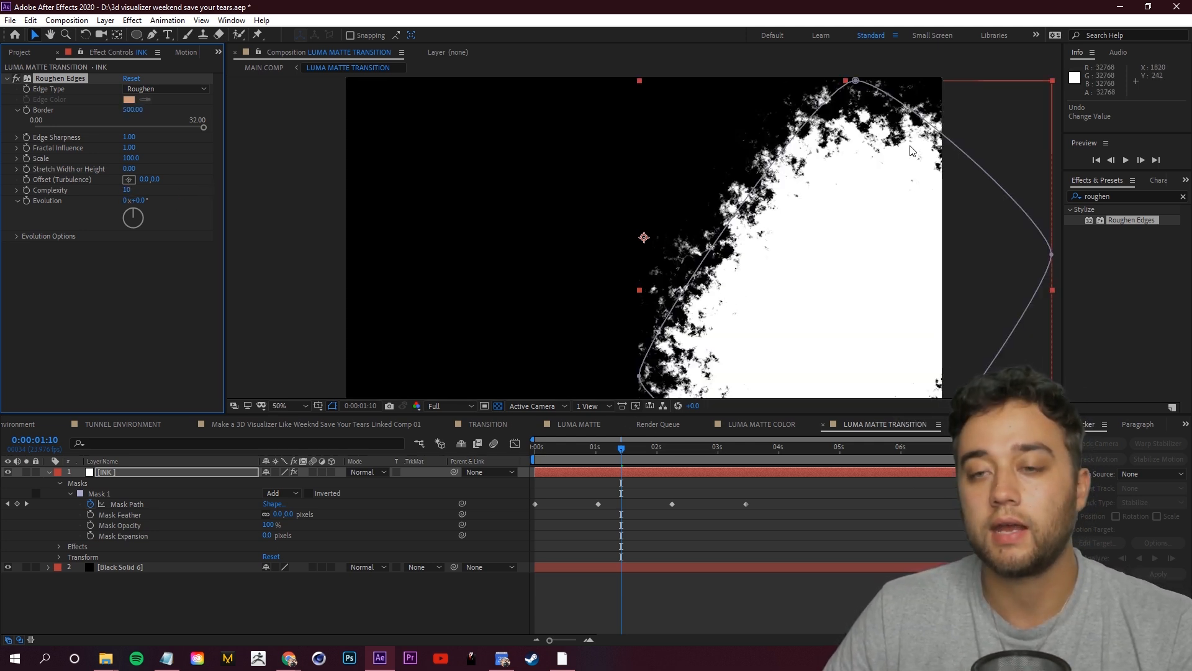
key("period")
left_click_drag(691, 311, 425, 259)
key("comma")
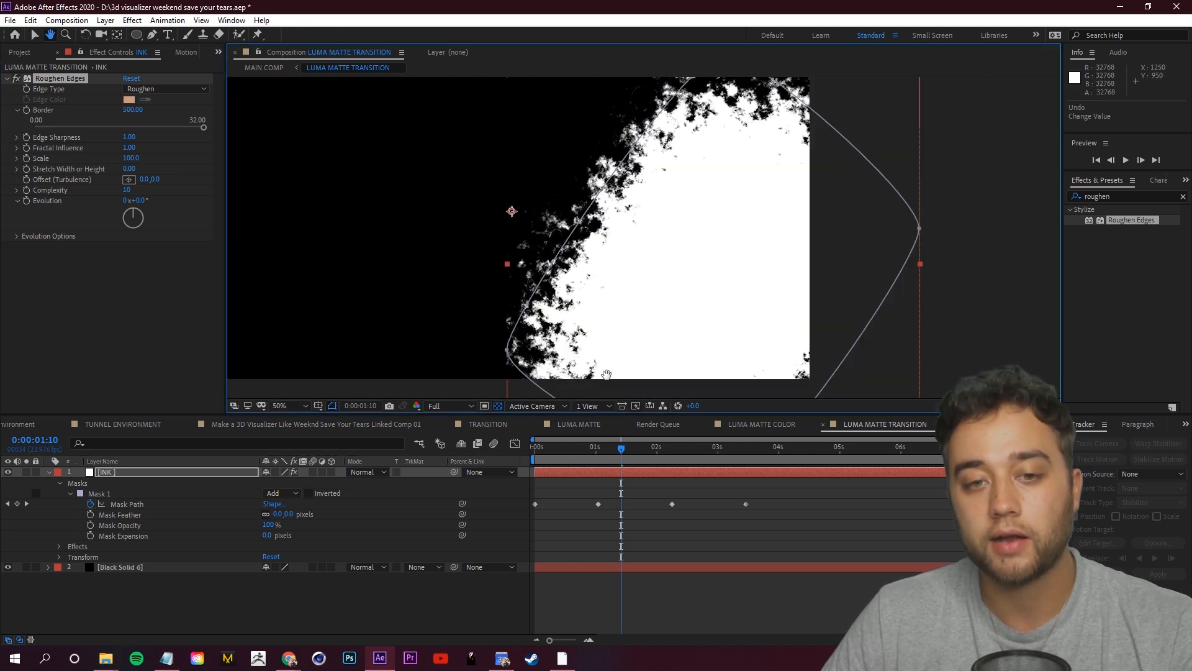
Set the Roughen Edges Scale to 125 and preview the ink animation from the start of the composition
left_click_drag(621, 451, 535, 450)
key("space")
scroll(740, 298, "down", 1)
scroll(706, 288, "up", 1)
key("space")
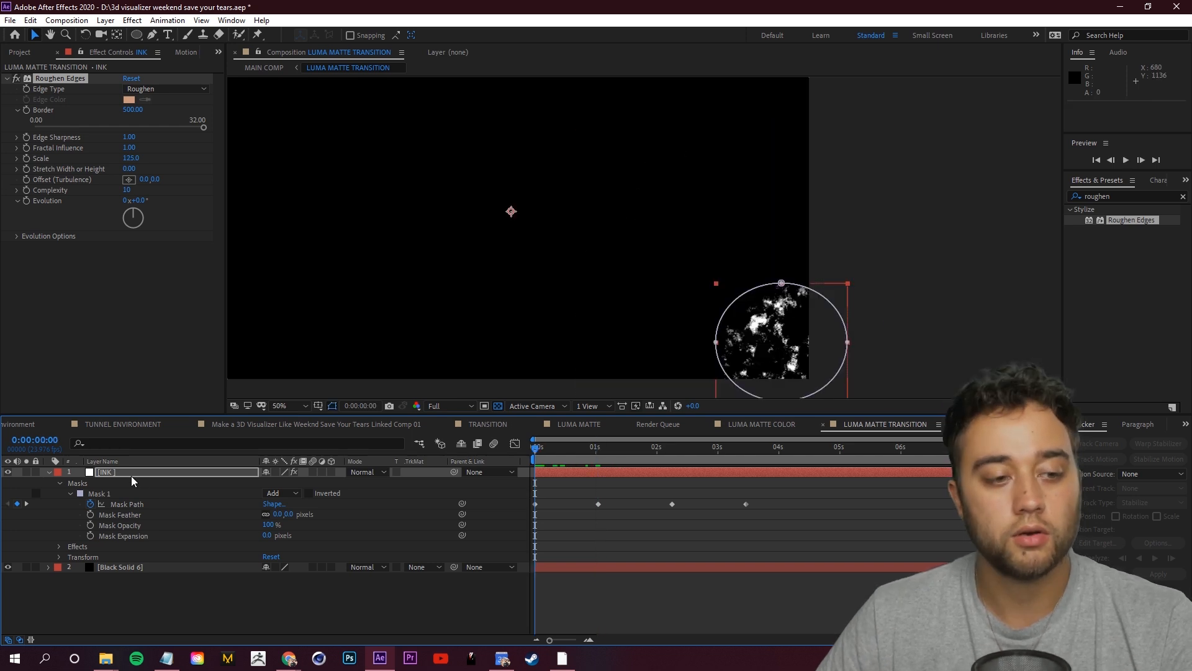
Keyframe the INK layer's Mask 1 opacity from 0% at the first frame to 70% at 0:00:01:07
left_click(131, 475)
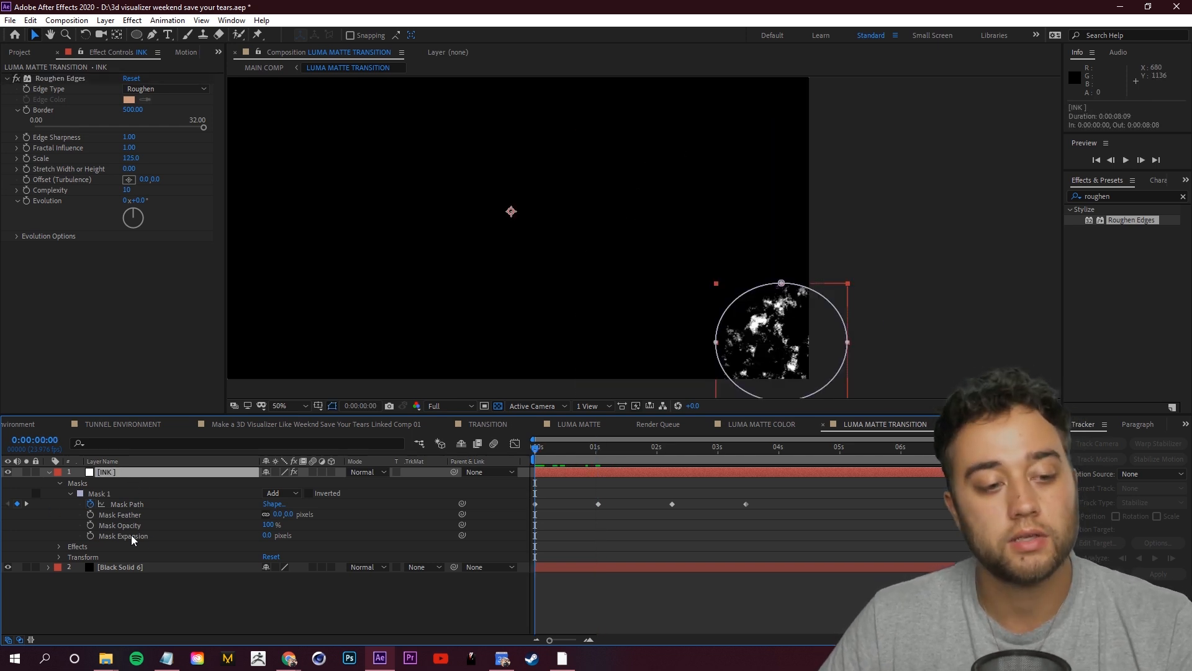
mouse_move(272, 530)
left_mouse_down()
mouse_move(215, 525)
mouse_move(395, 516)
mouse_move(198, 528)
left_mouse_up()
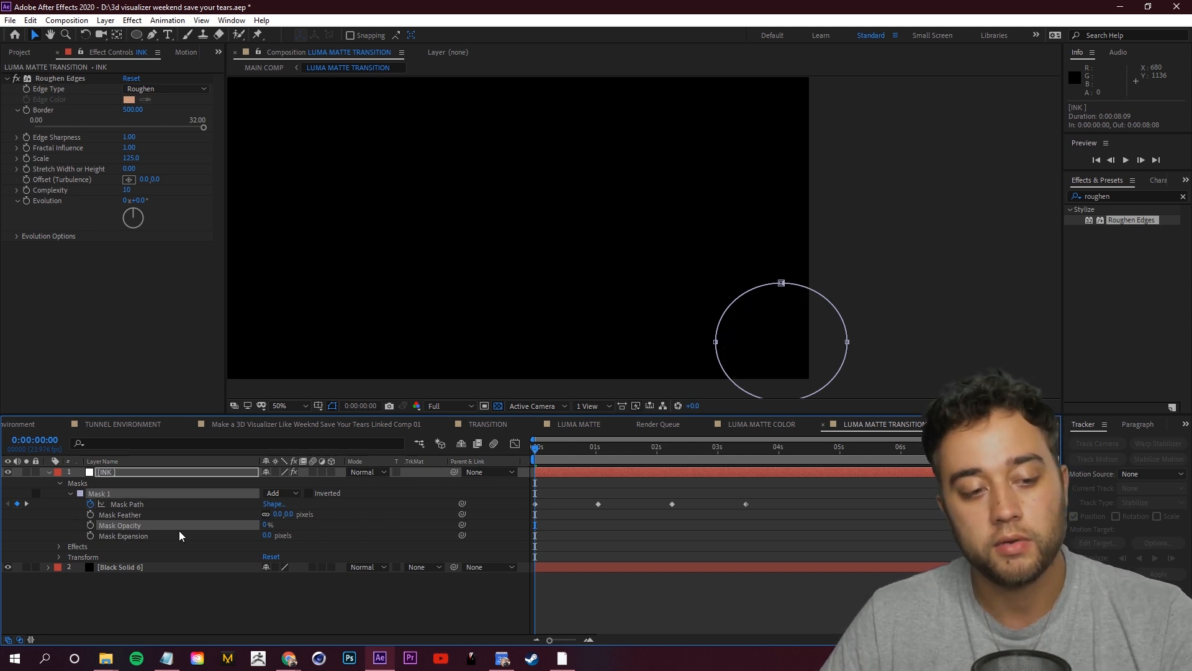
left_click_drag(542, 454, 525, 458)
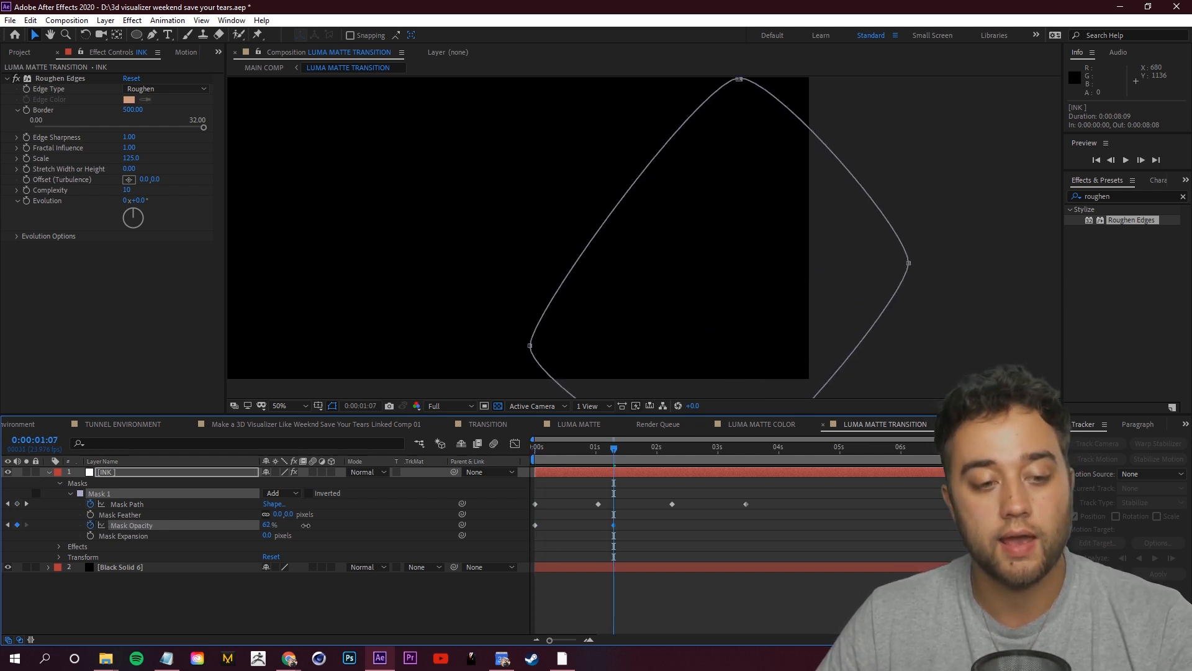
left_click_drag(306, 525, 315, 524)
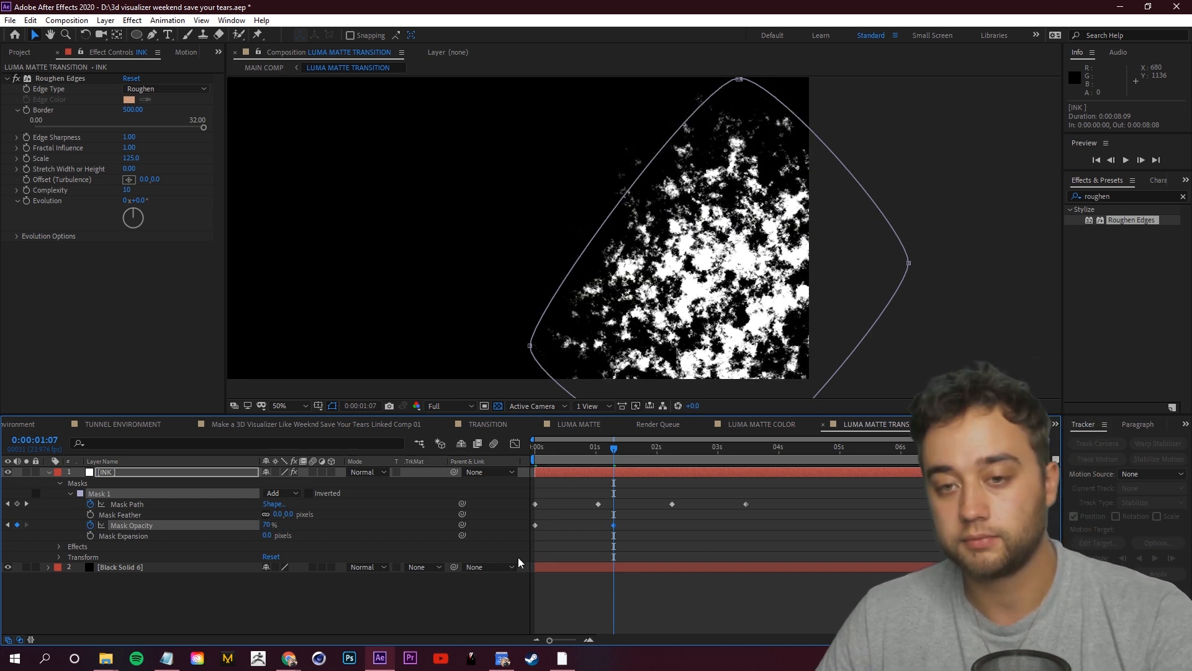
Scrub through the ink transition over the tunnel footage in MAIN COMP
key("Home")
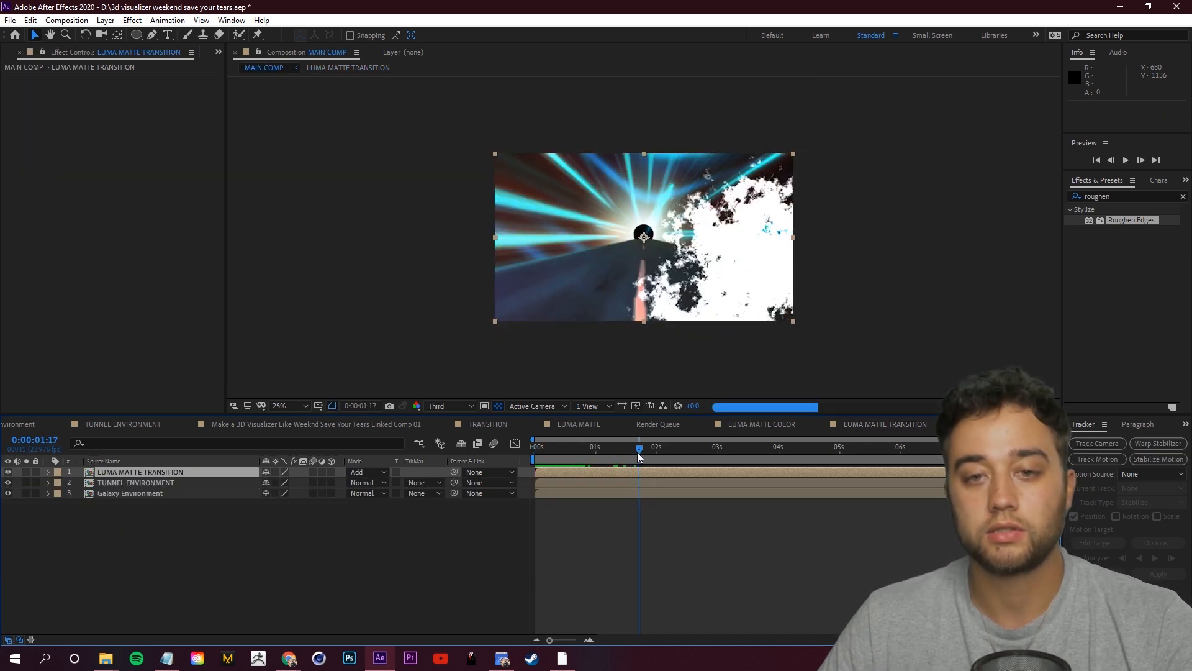
left_click_drag(638, 452, 700, 455)
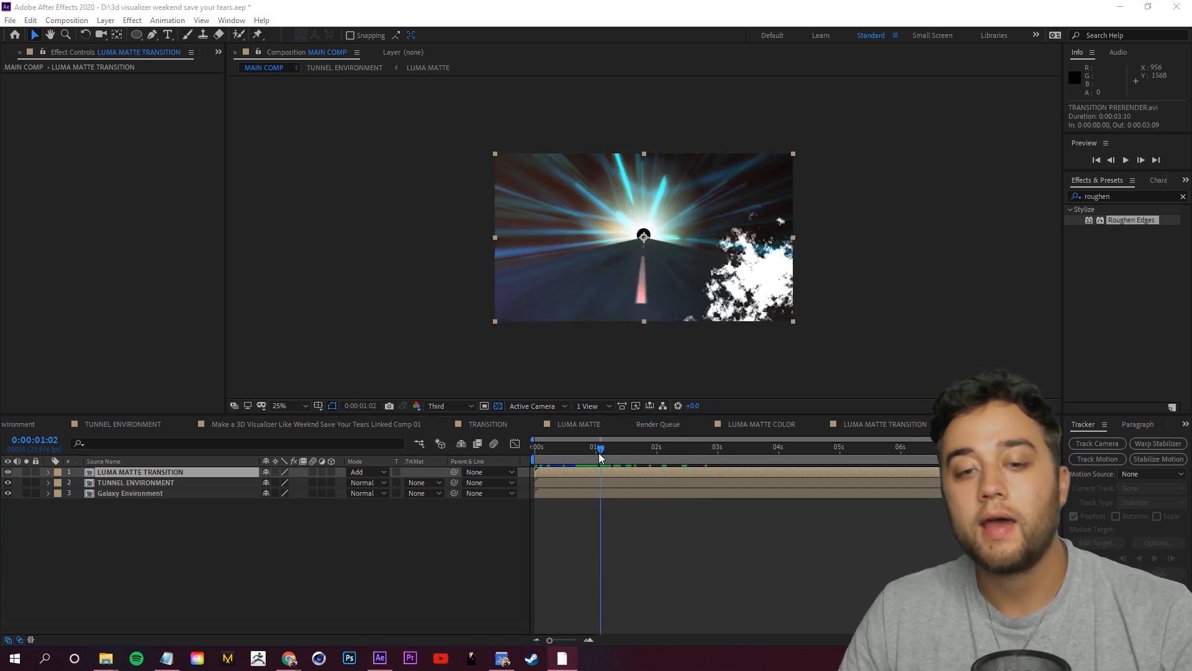
left_click_drag(600, 453, 619, 453)
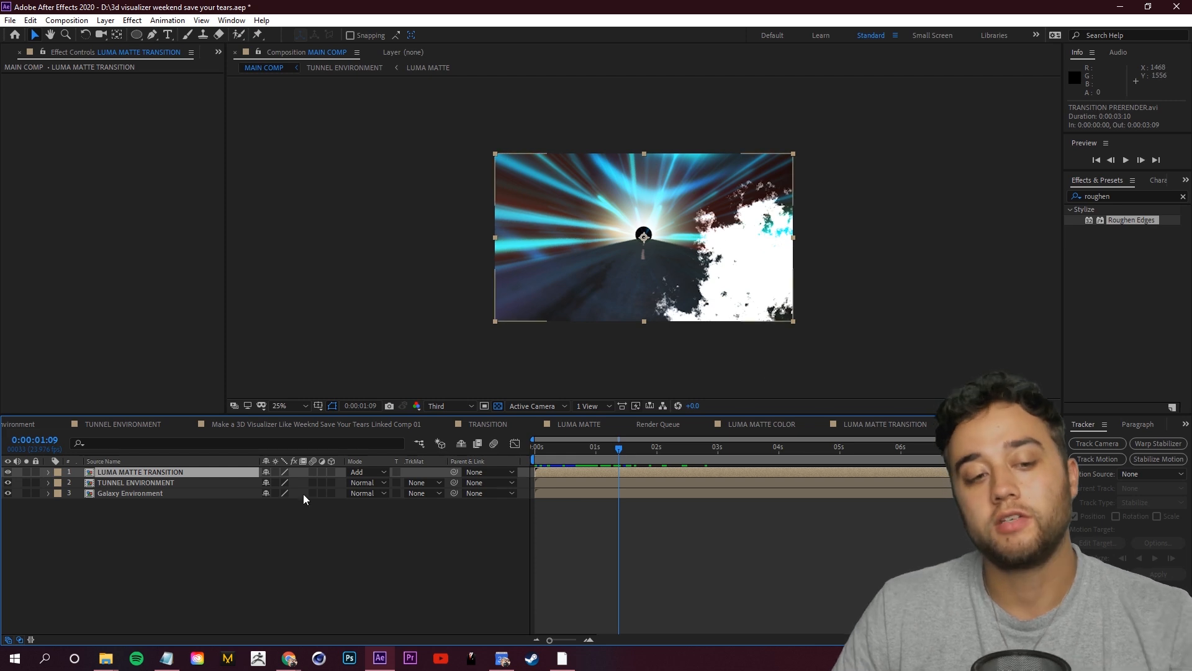
left_click(279, 563)
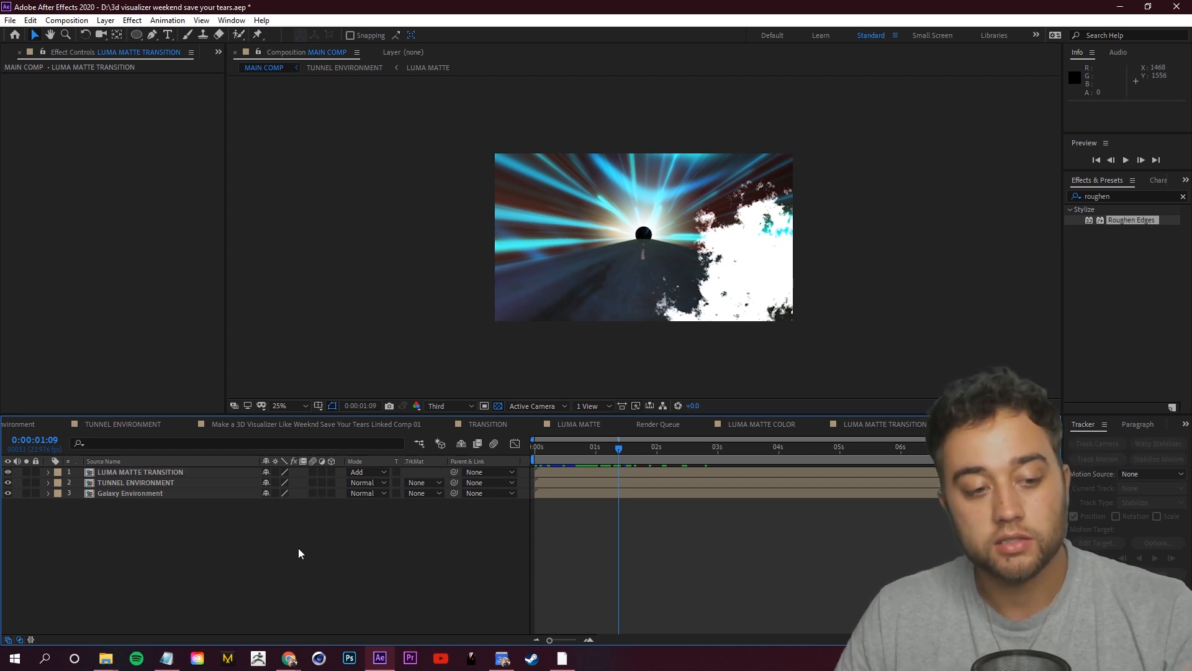
Pre-compose the LUMA MATTE TRANSITION layer in MAIN COMP as LUMA MATTE TRANSITION MAIN, leaving all attributes in MAIN COMP
key("Home")
right_click(139, 472)
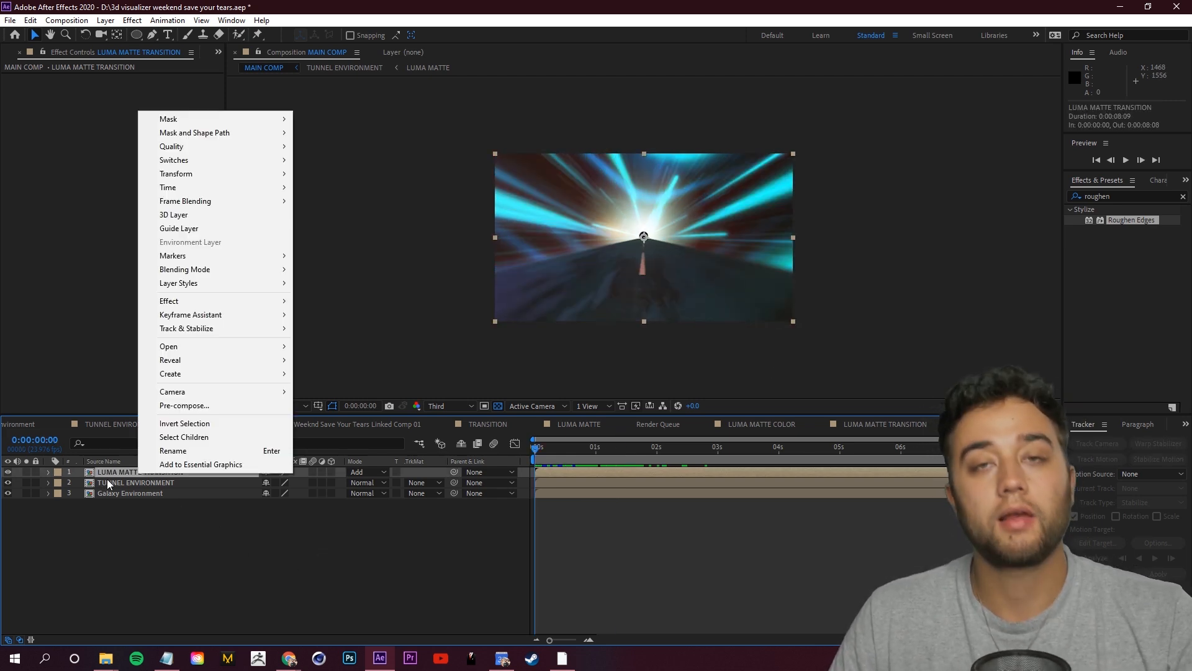
left_click(224, 408)
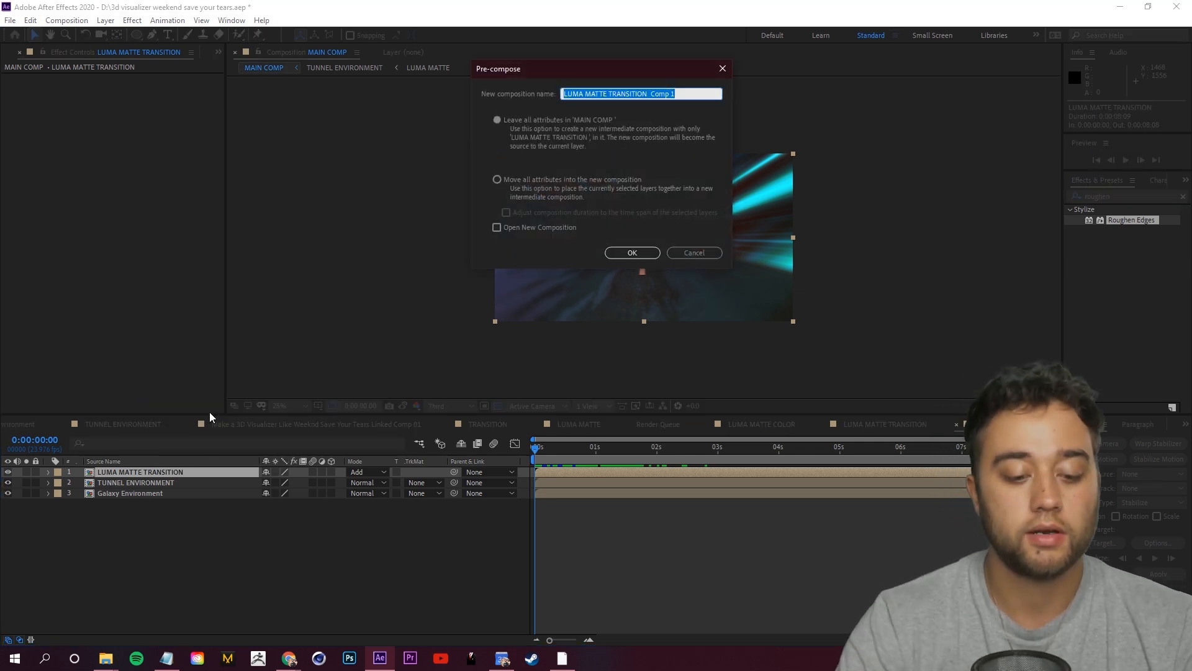
type("L")
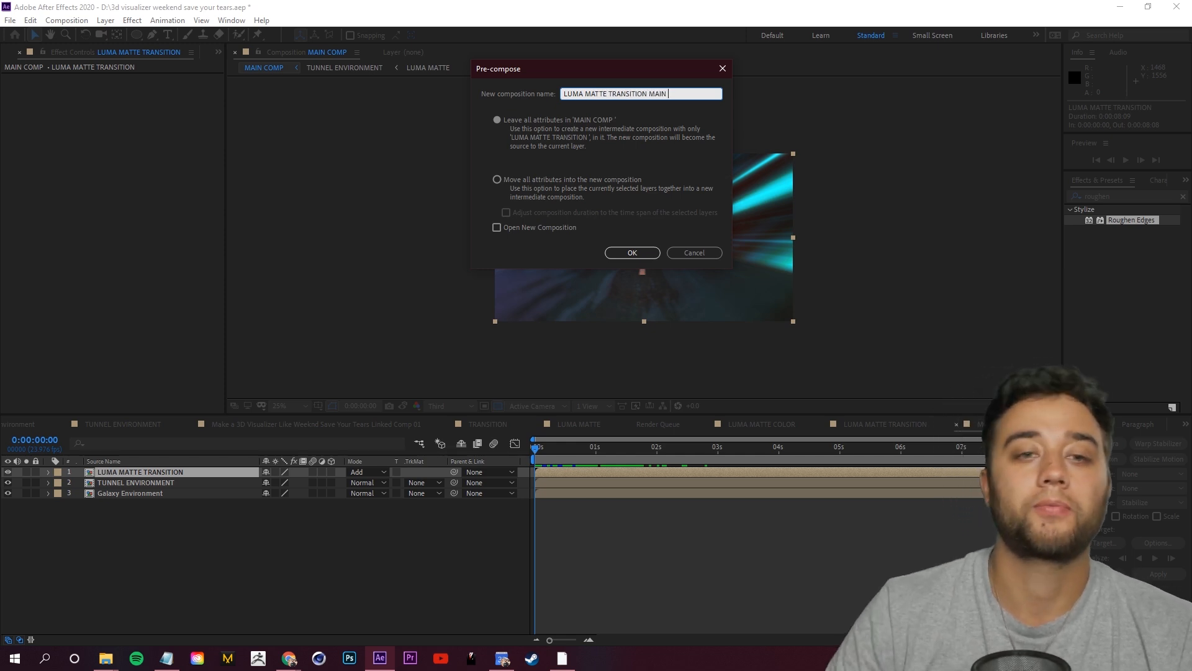
left_click(635, 253)
Open the LUMA MATTE TRANSITION MAIN composition and duplicate its LUMA MATTE TRANSITION layer
double_click(200, 470)
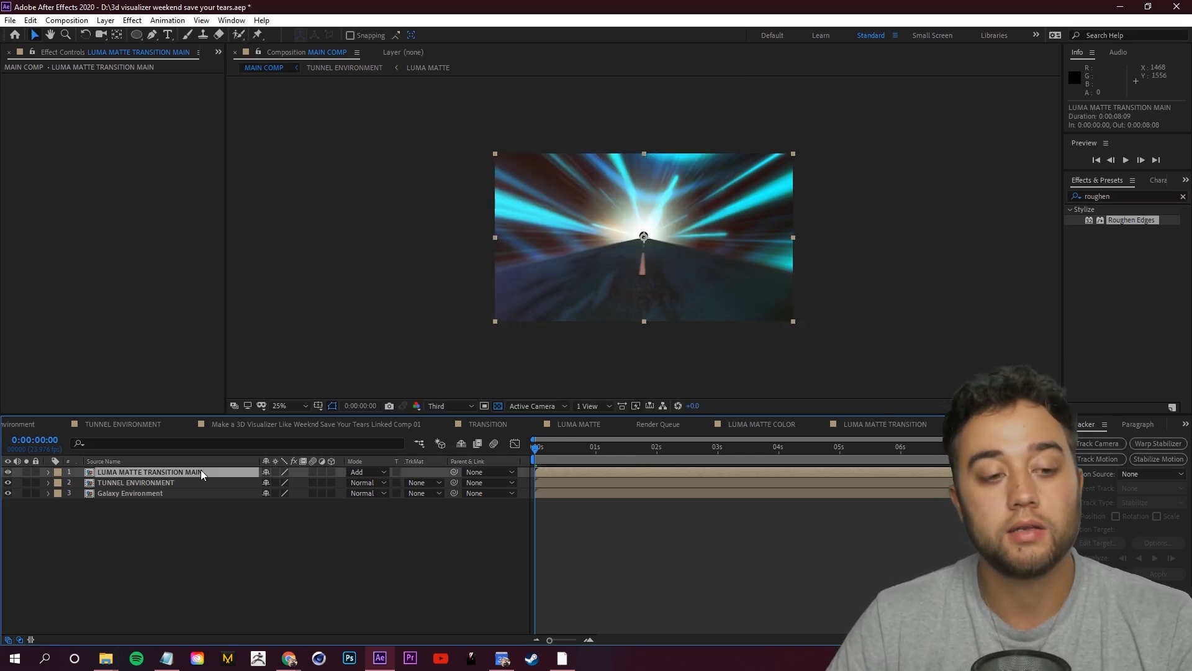
left_click(162, 473)
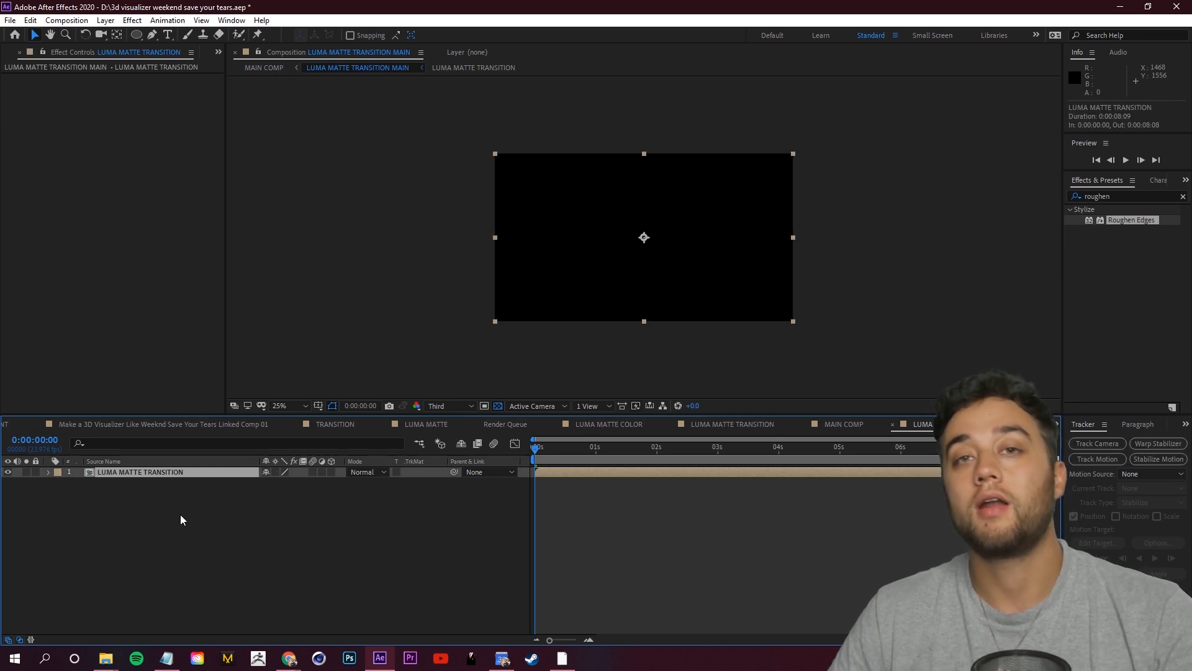
key("ctrl+d")
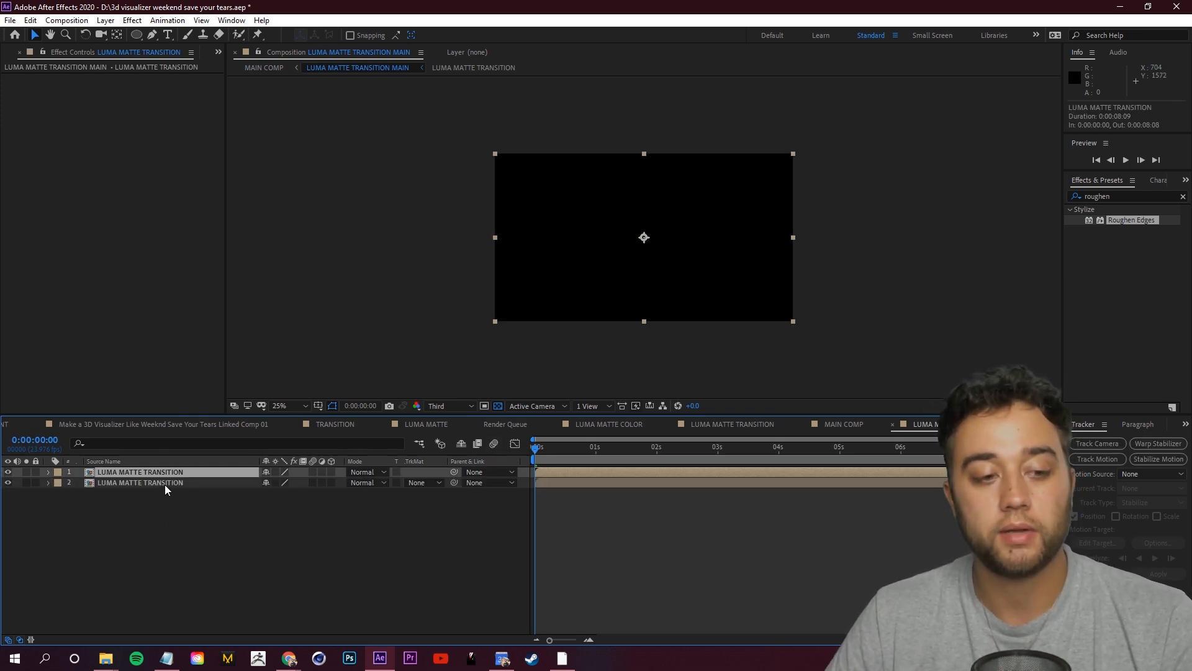
Set the lower LUMA MATTE TRANSITION layer's track matte to Luma Inverted Matte and turn off the transparency grid
left_click_drag(537, 442, 659, 449)
left_click(351, 553)
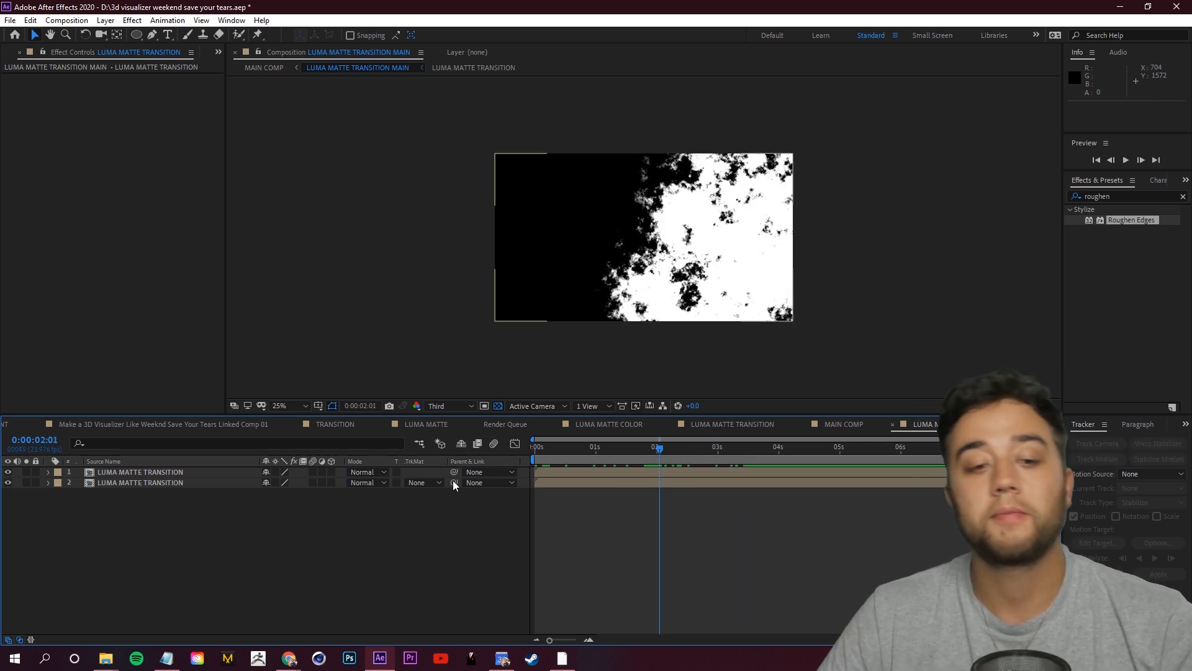
left_click(429, 482)
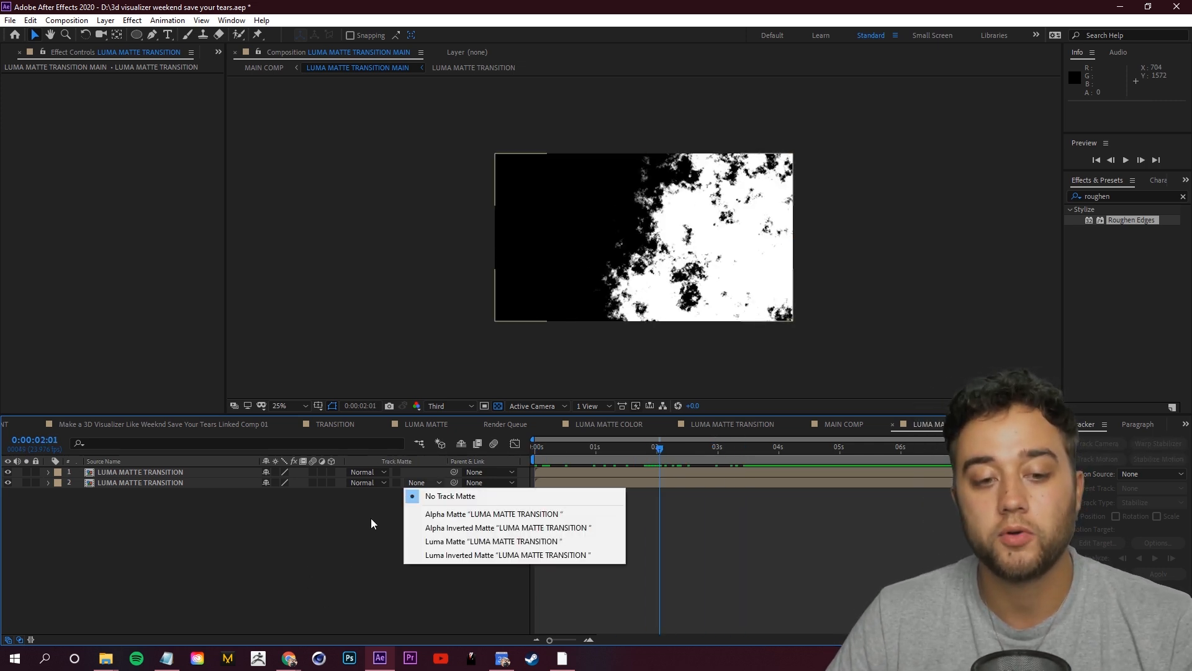
left_click(470, 555)
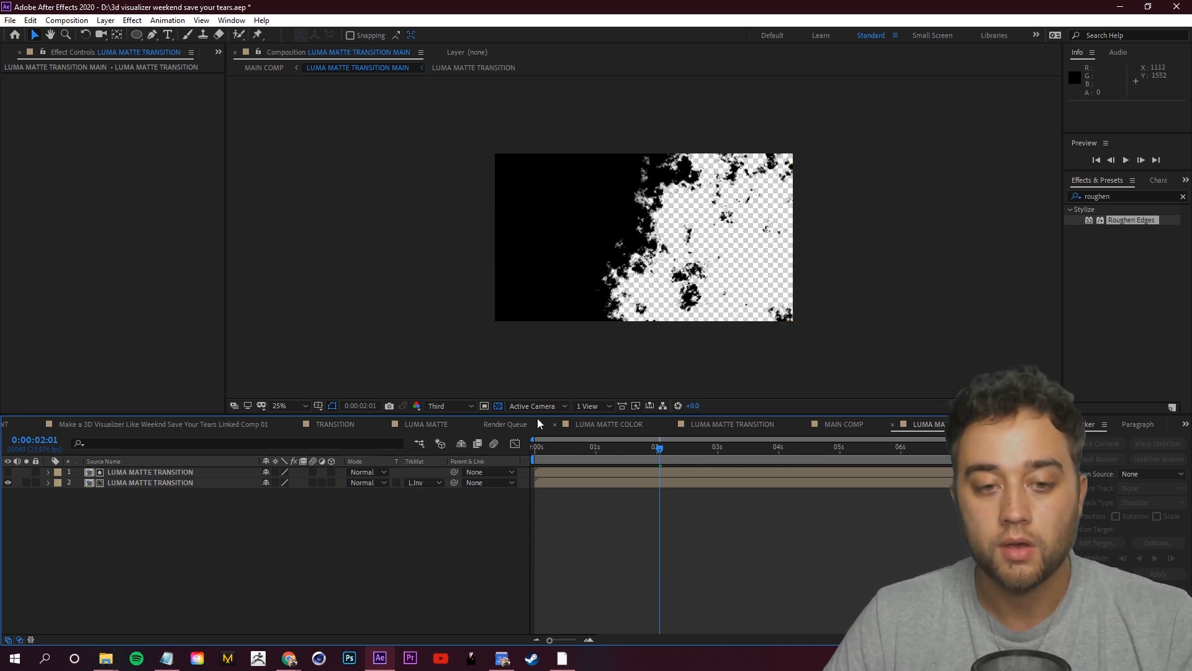
left_click(499, 406)
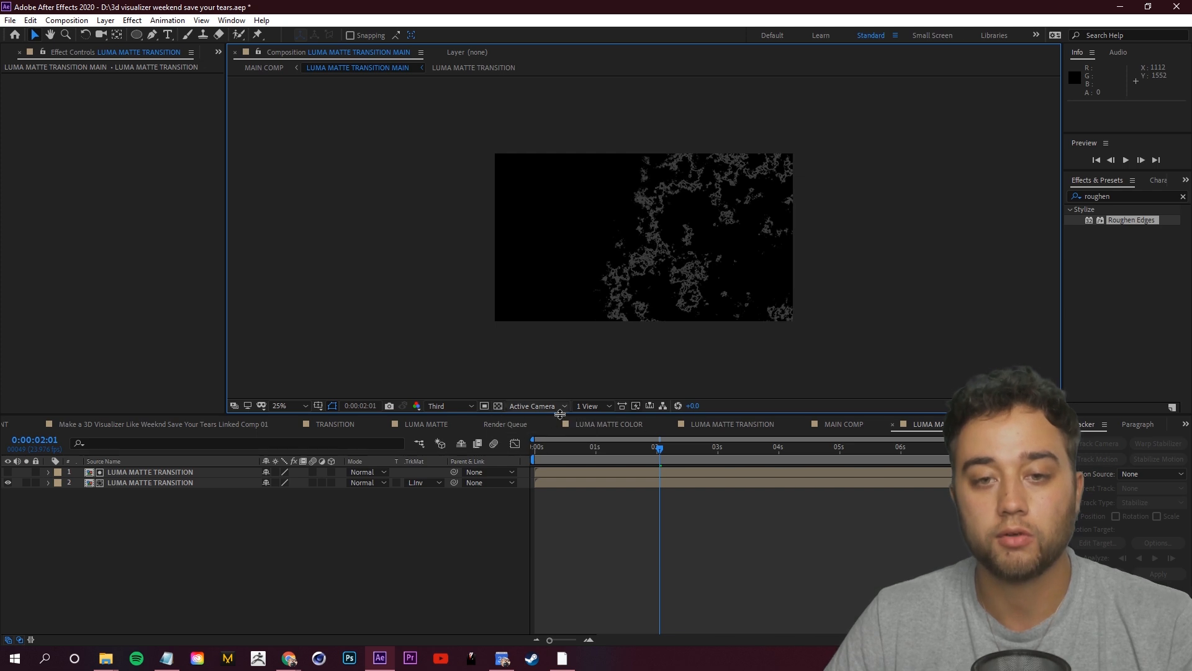
Play back the ink outline animation in LUMA MATTE TRANSITION MAIN
mouse_move(653, 458)
left_mouse_down()
mouse_move(609, 468)
mouse_move(644, 466)
left_mouse_up()
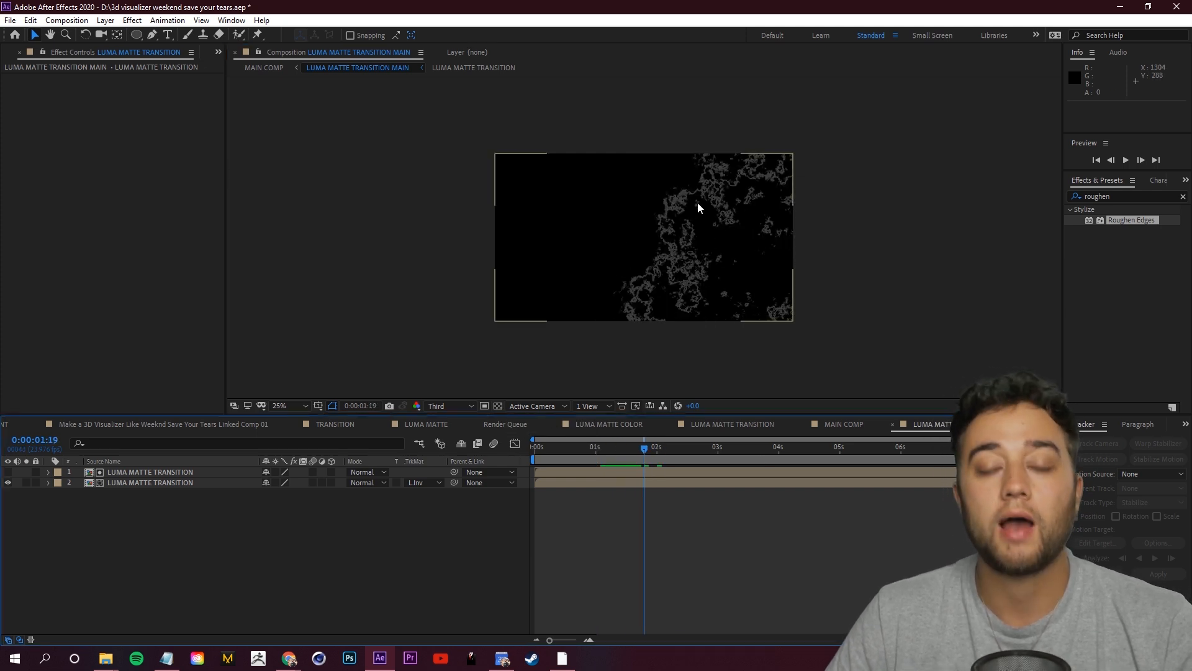
key("space")
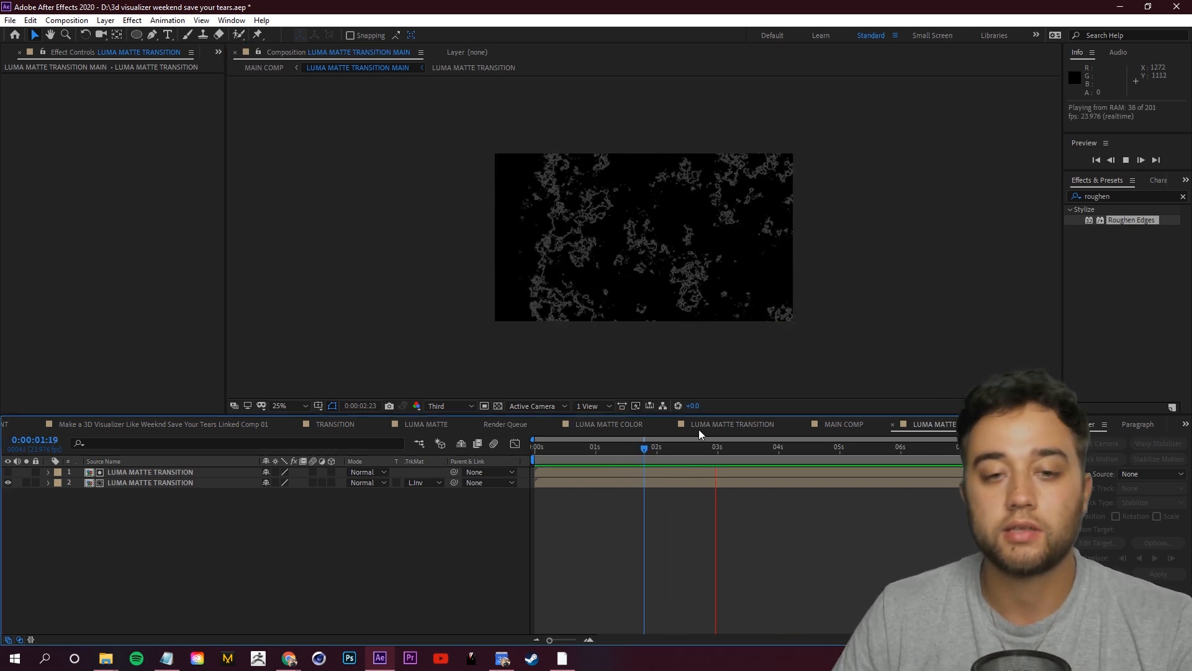
left_click(718, 447)
left_click_drag(718, 448, 514, 460)
key("space")
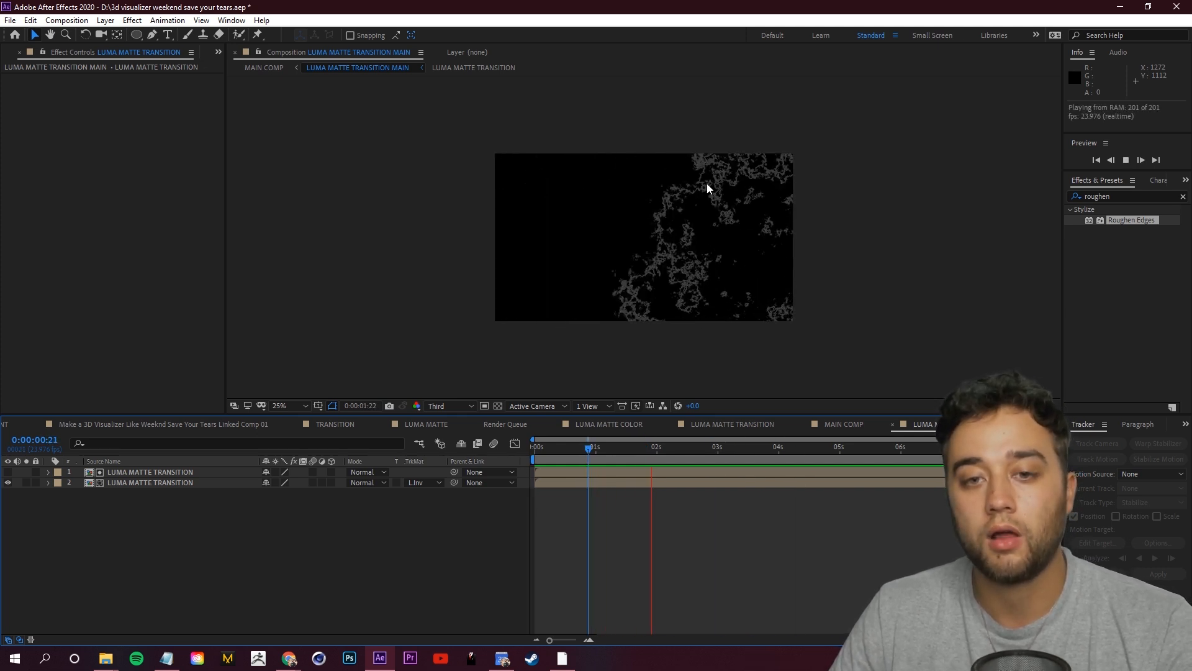
Return to MAIN COMP and scrub through the ink outlines over the environment footage
left_click(842, 424)
left_click_drag(591, 448, 678, 458)
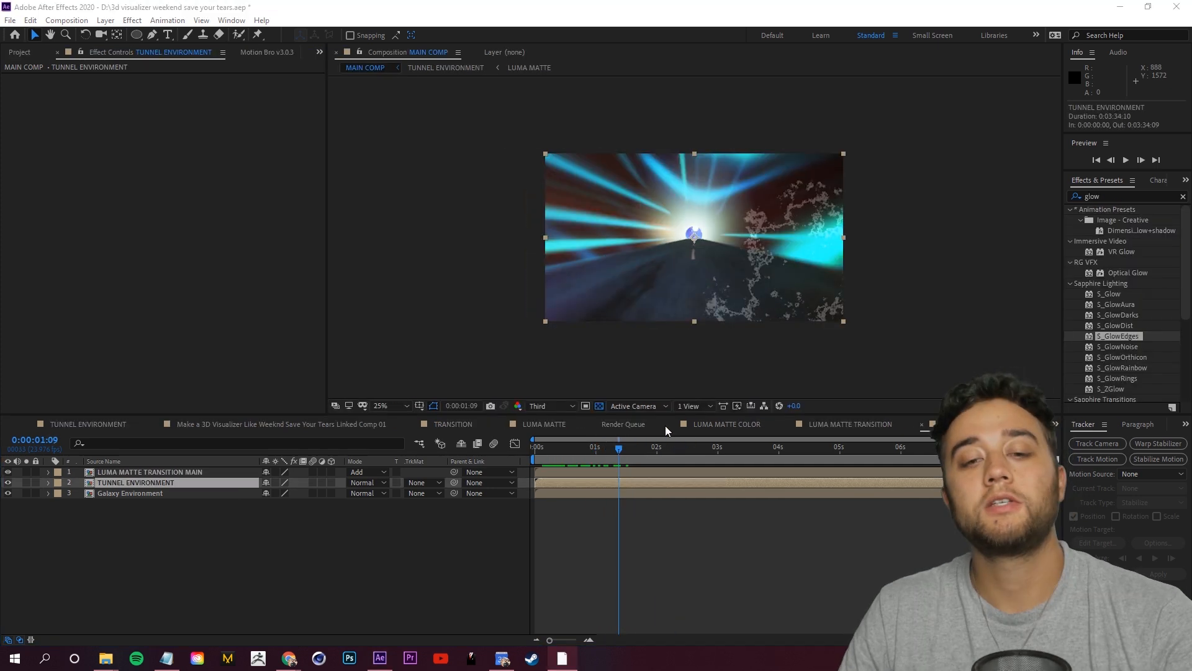
mouse_move(615, 448)
left_mouse_down()
mouse_move(569, 449)
mouse_move(637, 451)
mouse_move(618, 448)
left_mouse_up()
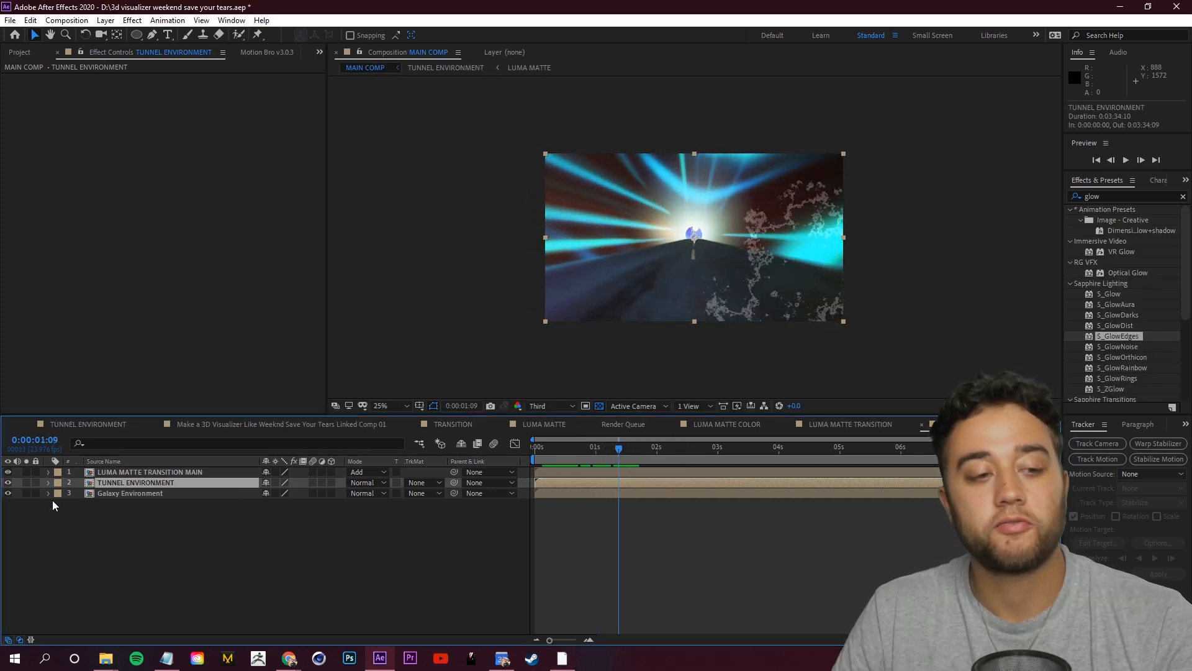
Apply the Stylize Glow effect to the LUMA MATTE TRANSITION MAIN layer in MAIN COMP
left_click(125, 473)
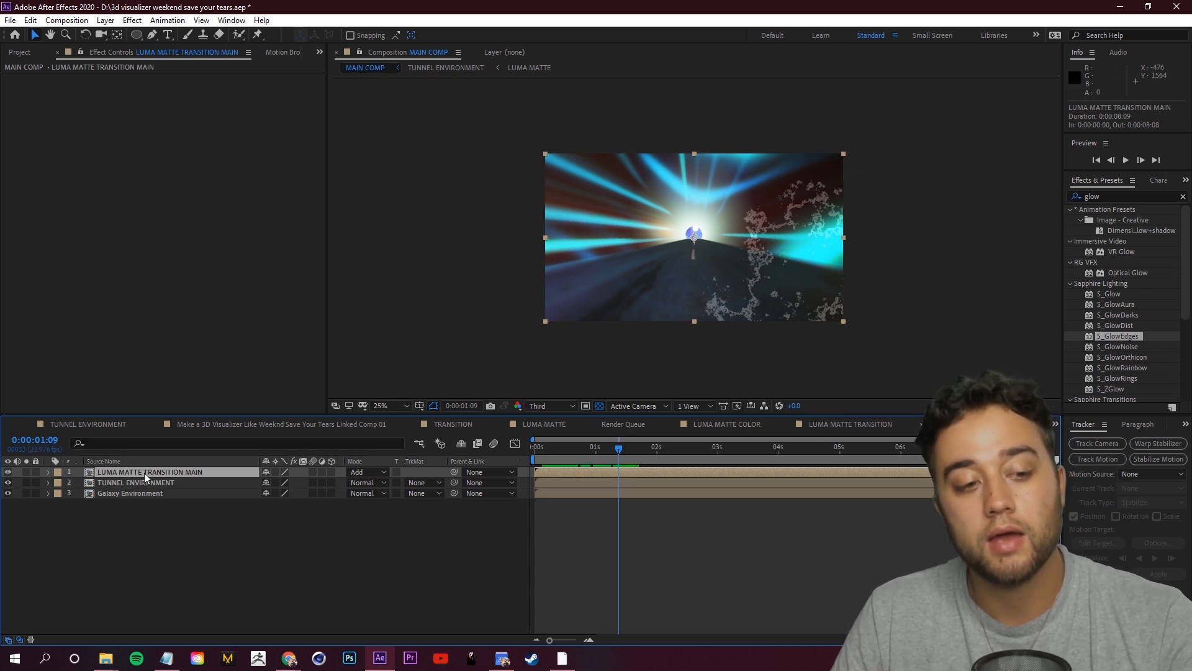
scroll(1127, 305, "down", 4)
left_click_drag(1116, 290, 149, 472)
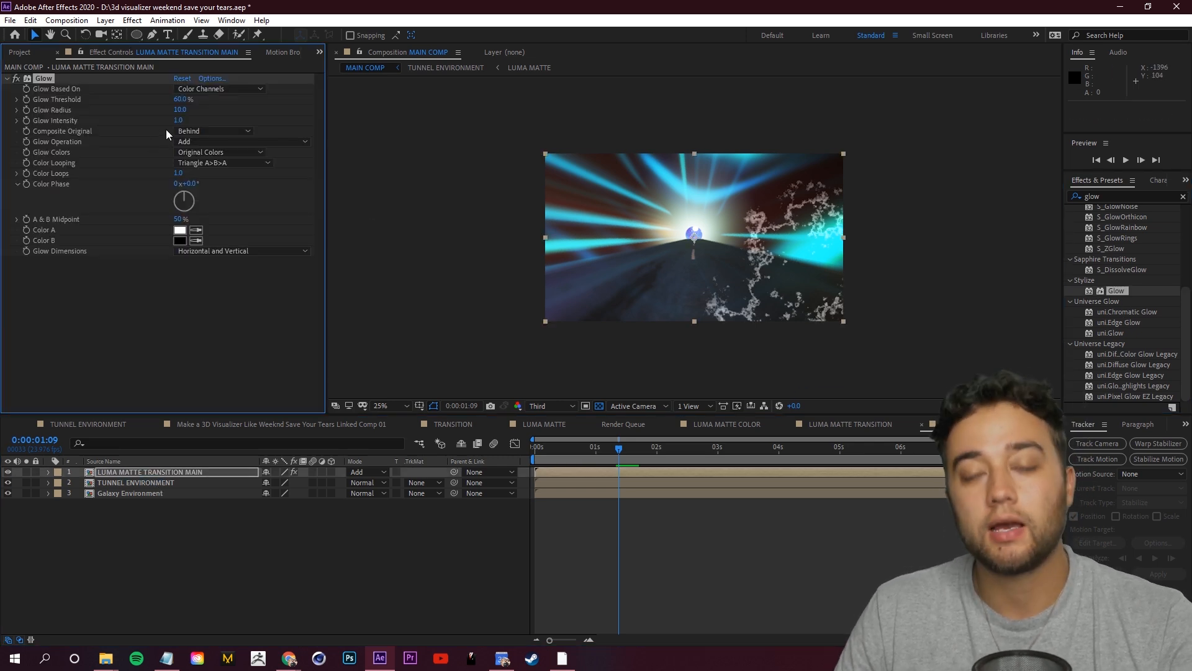
Set the Glow Radius to 62 and Glow Intensity to 4.2, and change Glow Color A to turquoise
left_click_drag(178, 120, 237, 131)
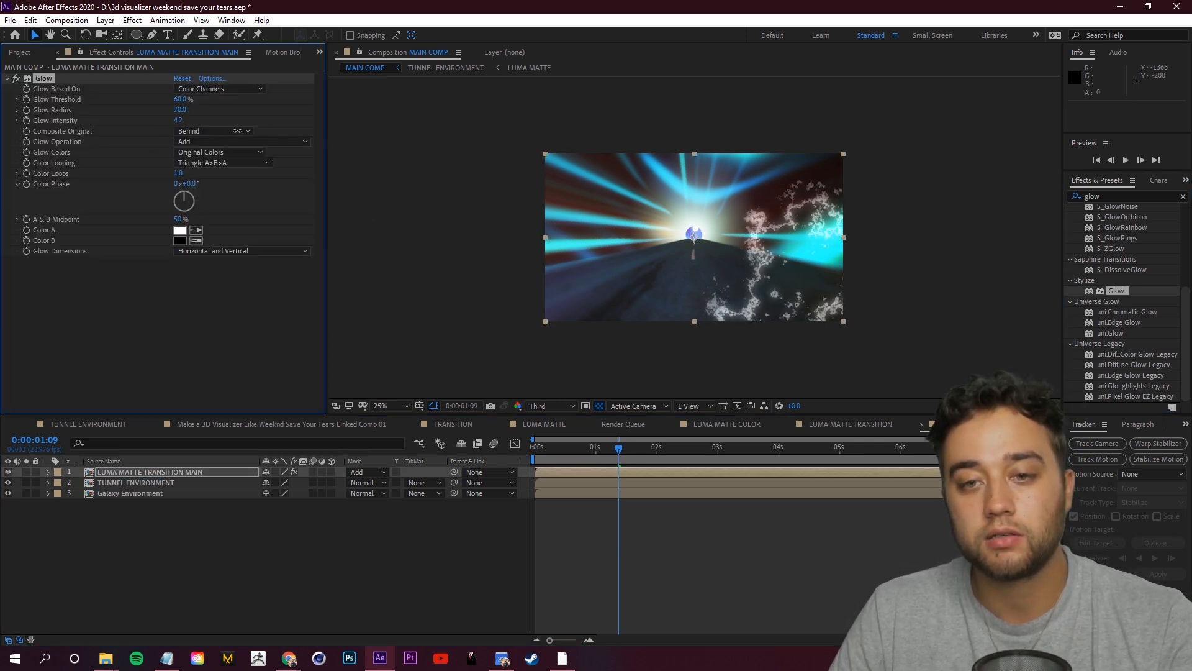
left_click(179, 230)
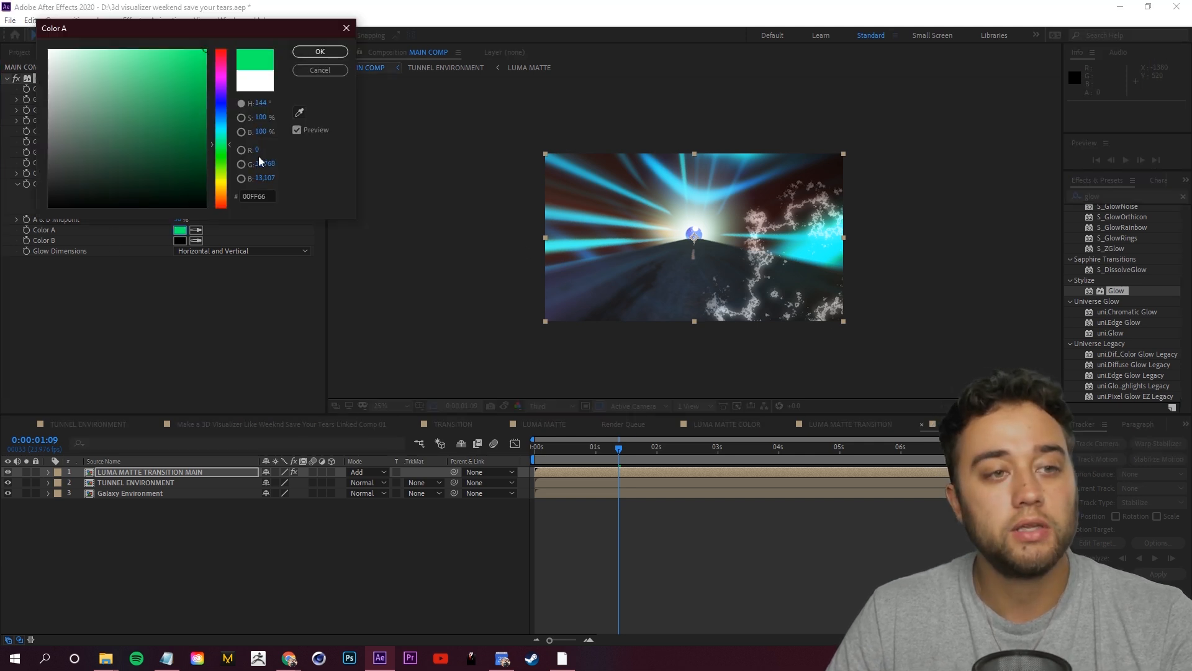
left_click_drag(227, 149, 228, 139)
left_click(320, 52)
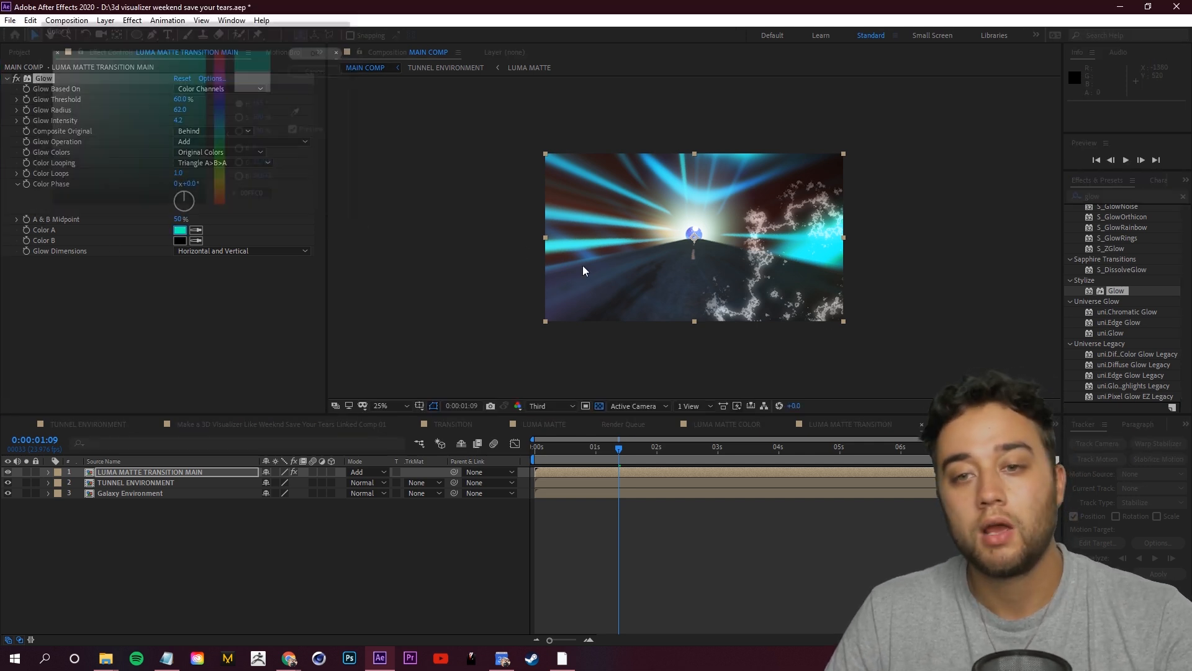
Preview the glowing ink outline transition between the tunnel and galaxy environments in MAIN COMP
left_click_drag(619, 448, 658, 457)
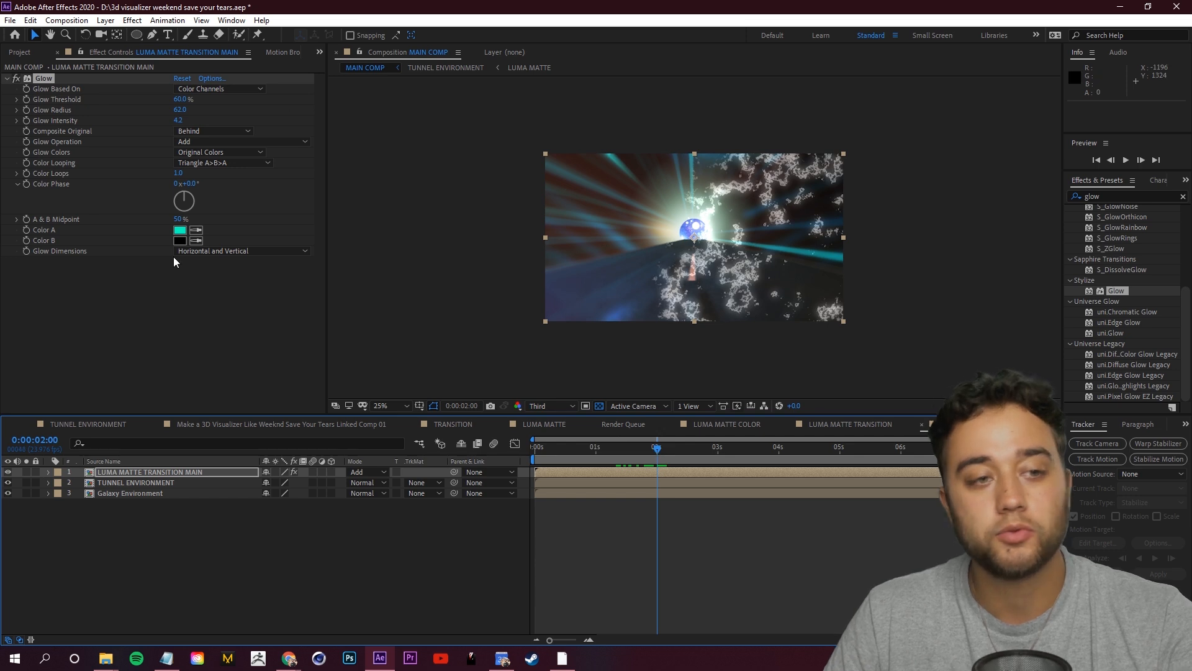
left_click_drag(595, 446, 646, 448)
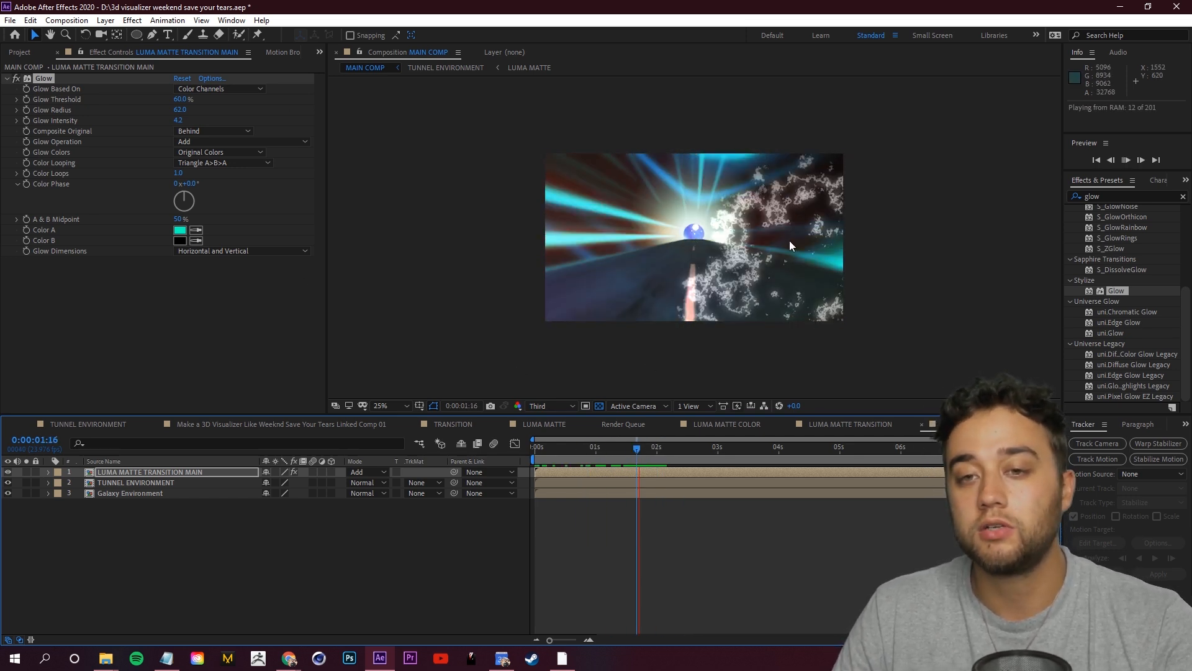
key("space")
left_click_drag(677, 450, 628, 464)
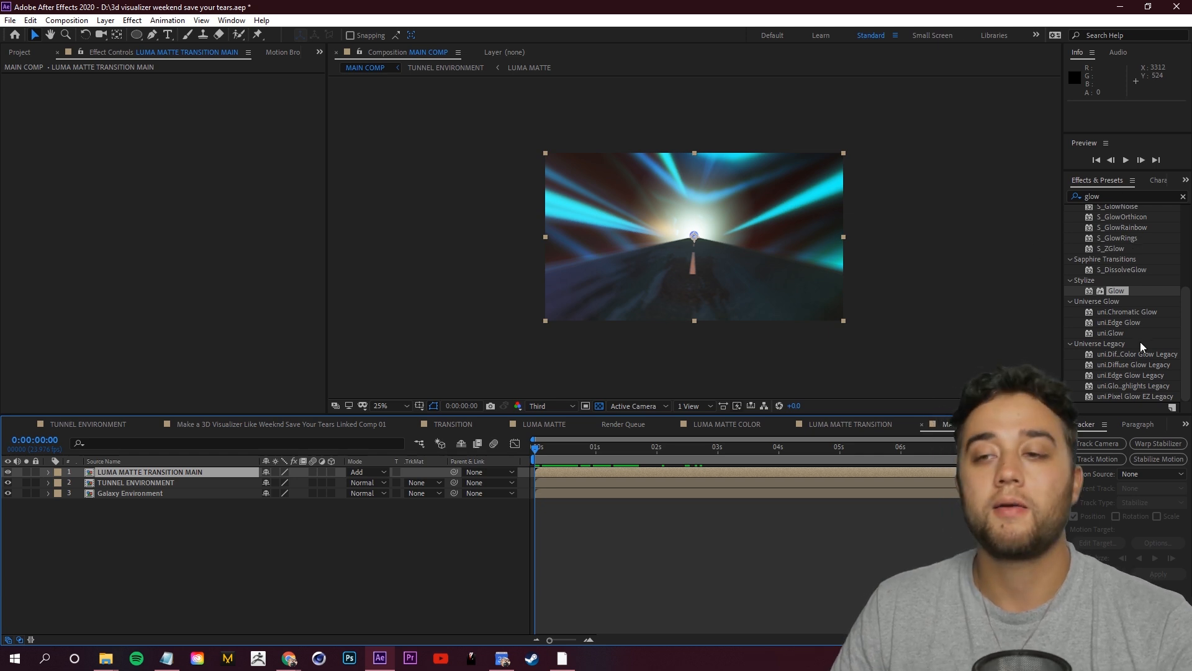
Apply the Sapphire S_GlowEdges effect to the LUMA MATTE TRANSITION MAIN layer and set its Glow Width to 42.42
scroll(1138, 348, "up", 4)
left_click_drag(1115, 309, 200, 475)
left_click_drag(540, 452, 616, 456)
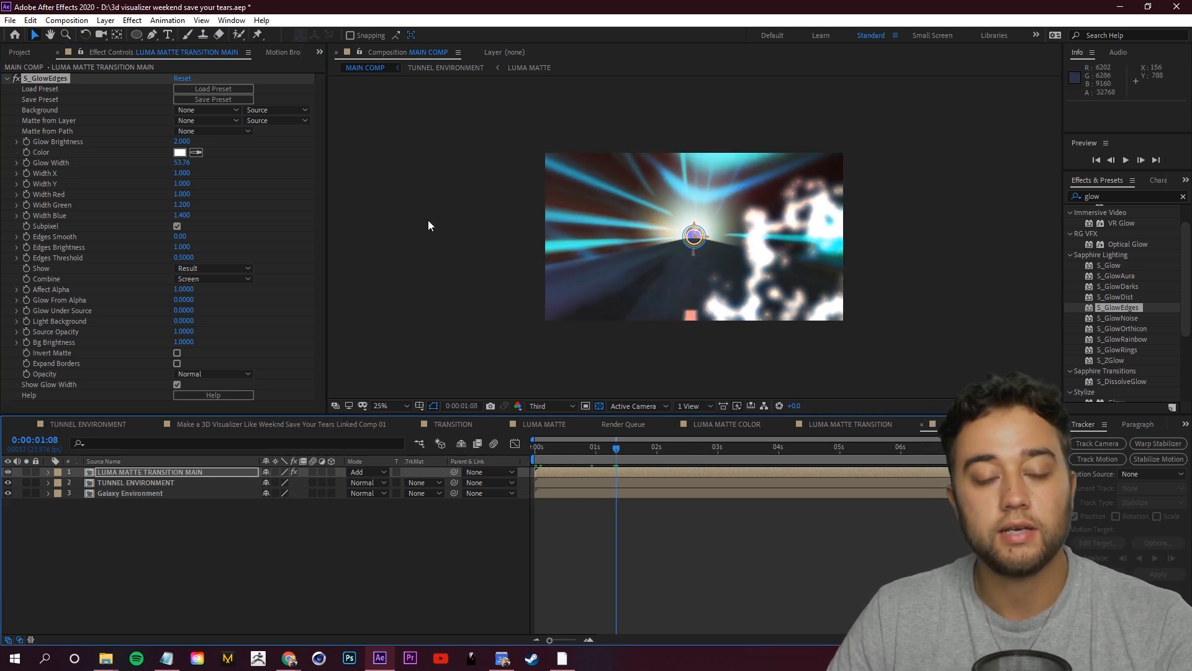
left_click(16, 163)
mouse_move(47, 180)
left_mouse_down()
mouse_move(32, 181)
mouse_move(47, 180)
left_mouse_up()
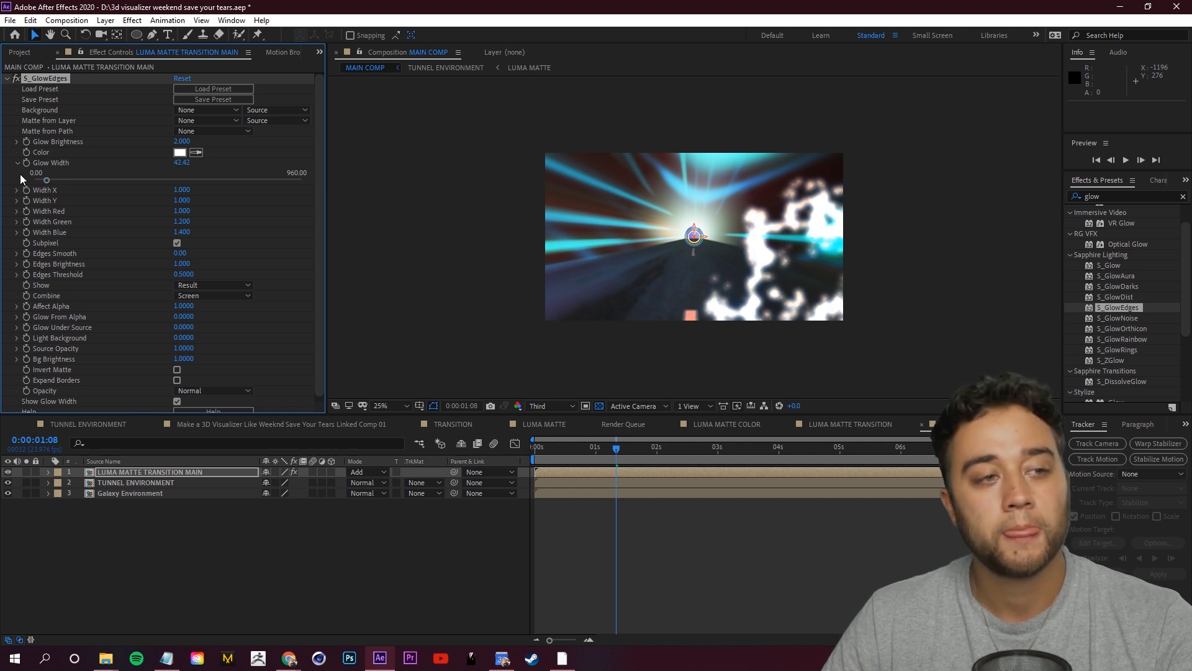
Set the S_GlowEdges Glow Brightness to 1.453 and its Color to turquoise, and preview the glowing outlines in MAIN COMP
left_click(16, 142)
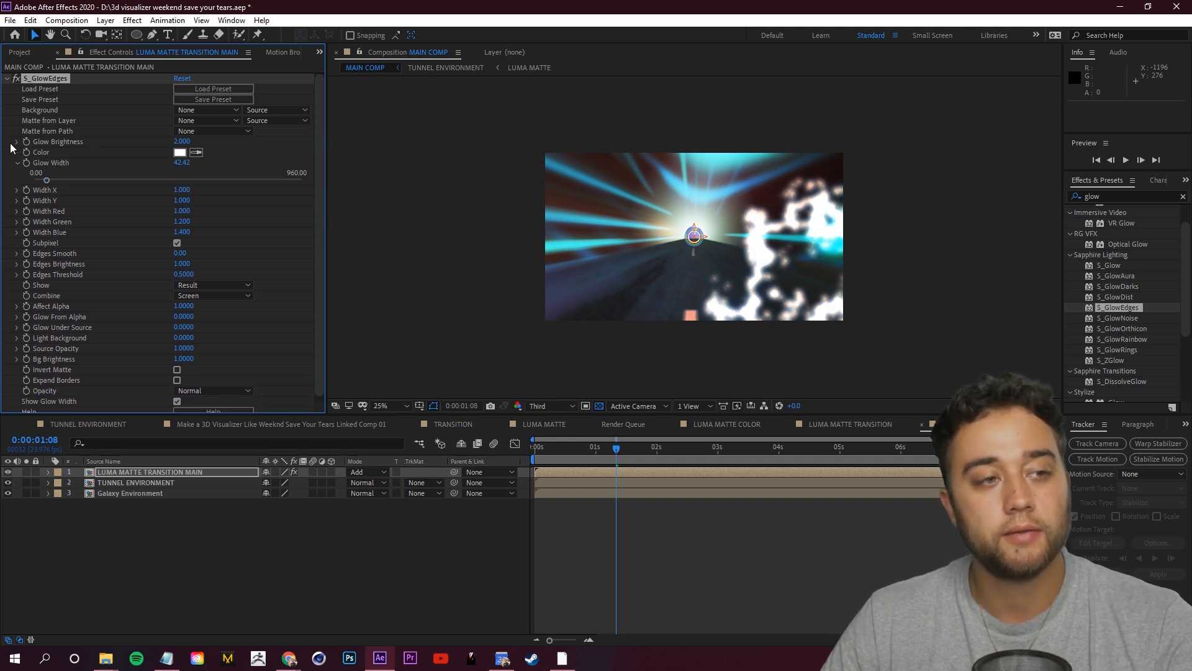
left_click(180, 169)
left_click(222, 137)
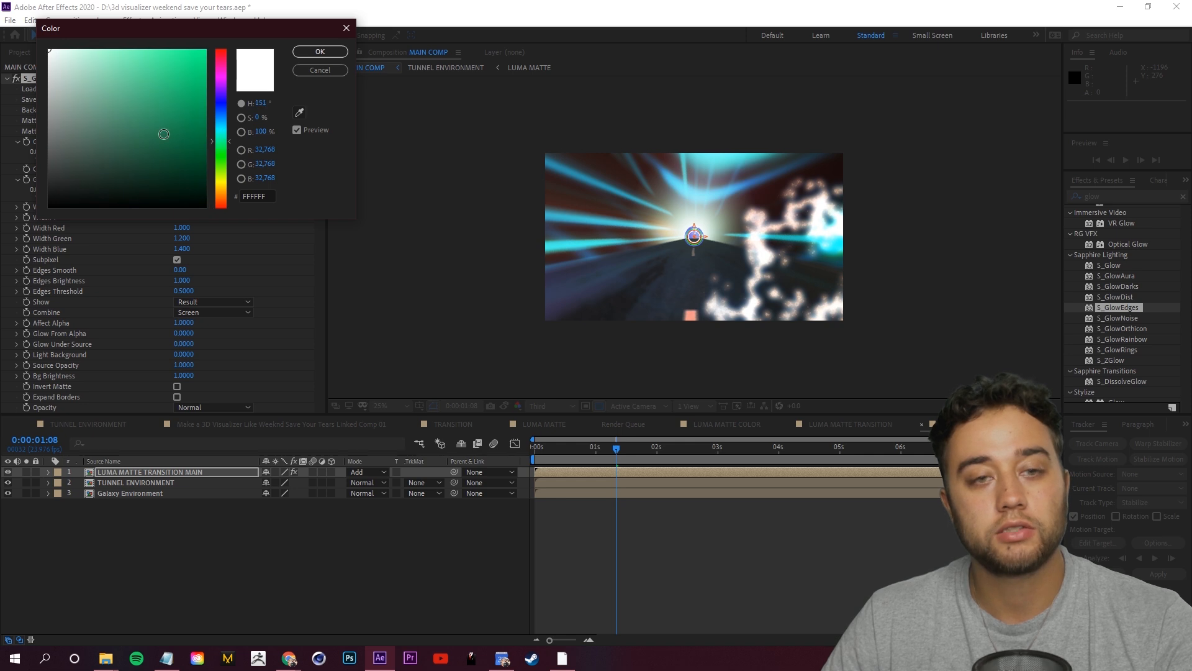
left_click_drag(164, 134, 205, 56)
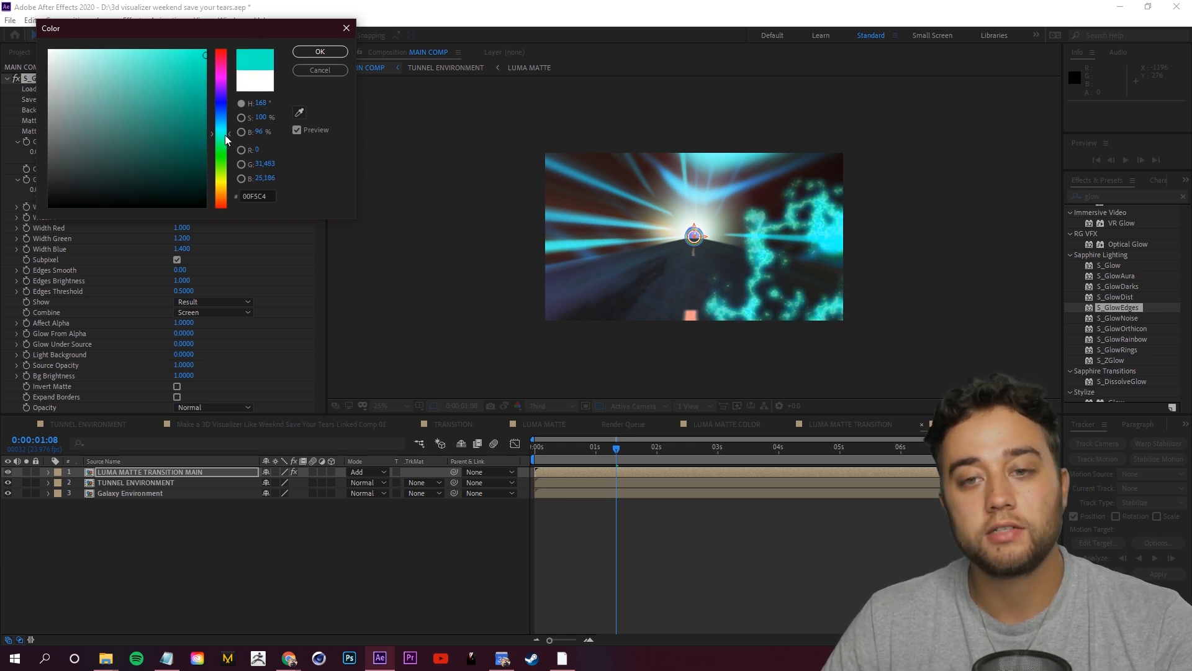
key("Return")
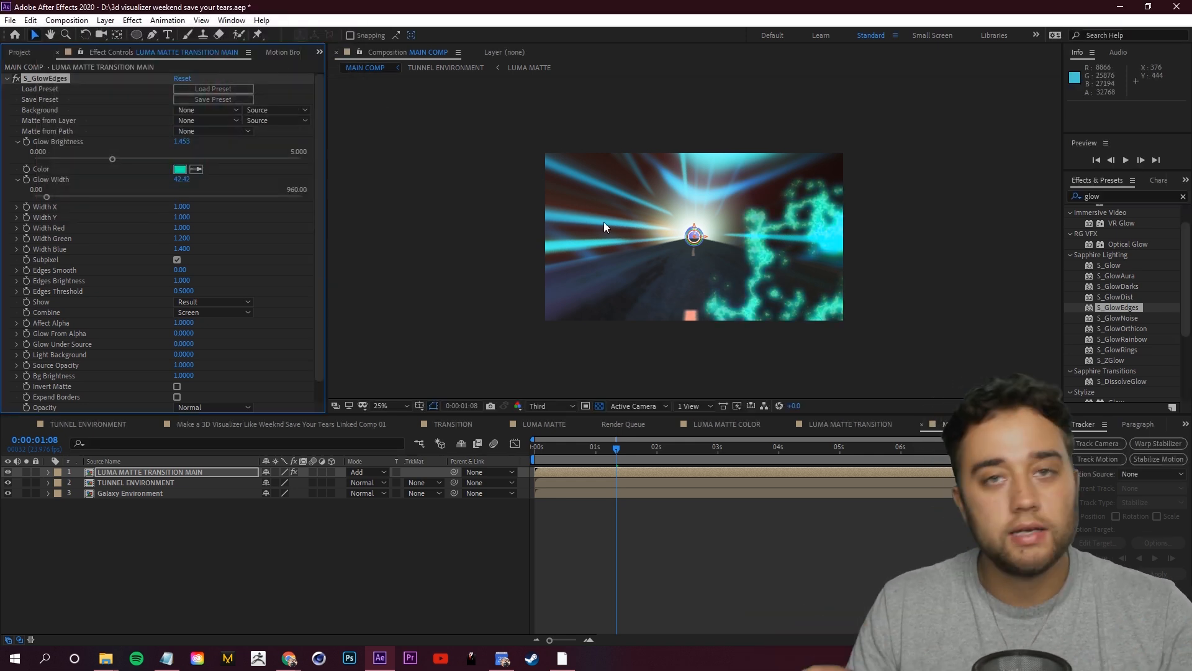
key("space")
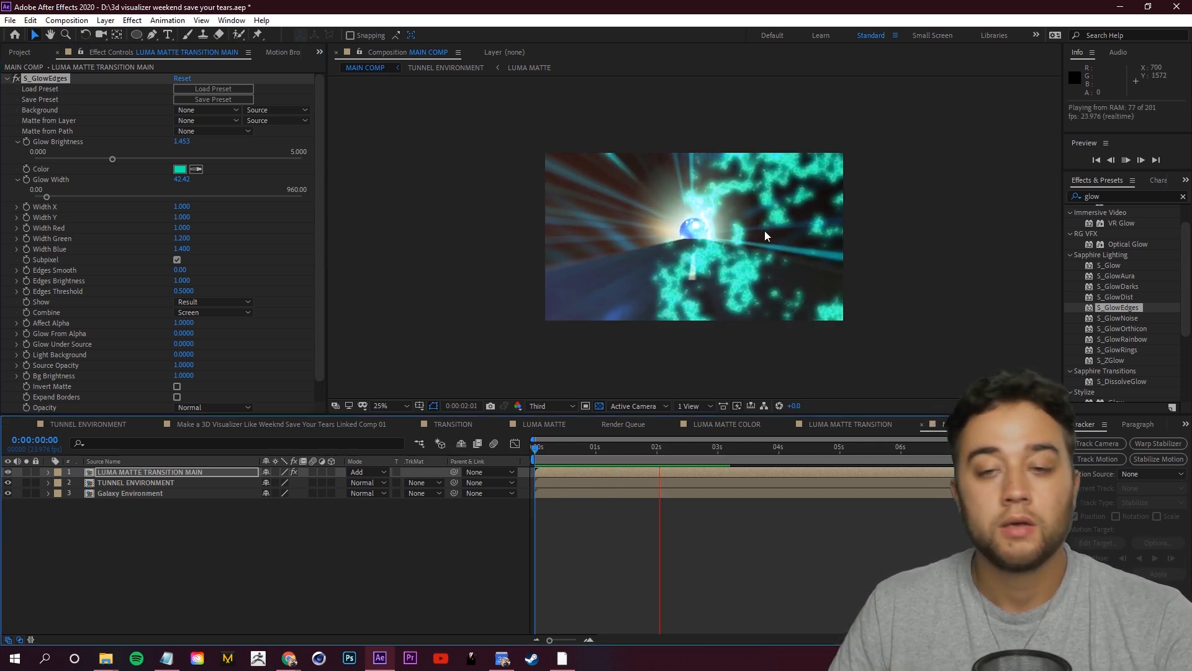
key("space")
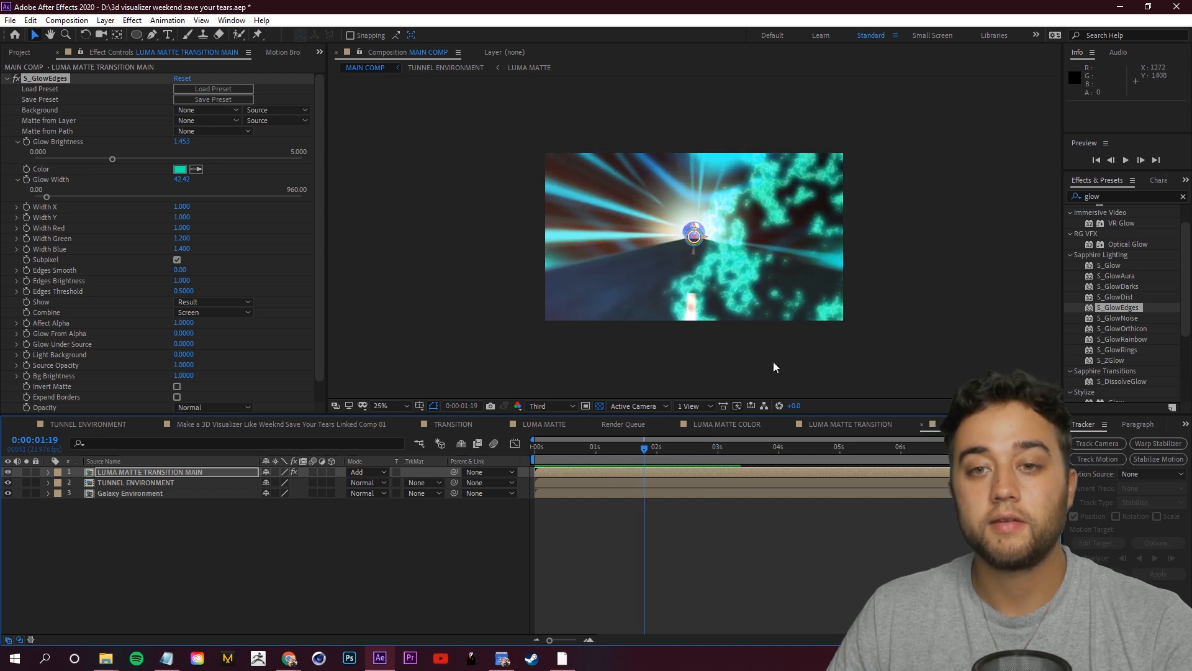
scroll(757, 282, "up", 2)
scroll(808, 269, "down", 2)
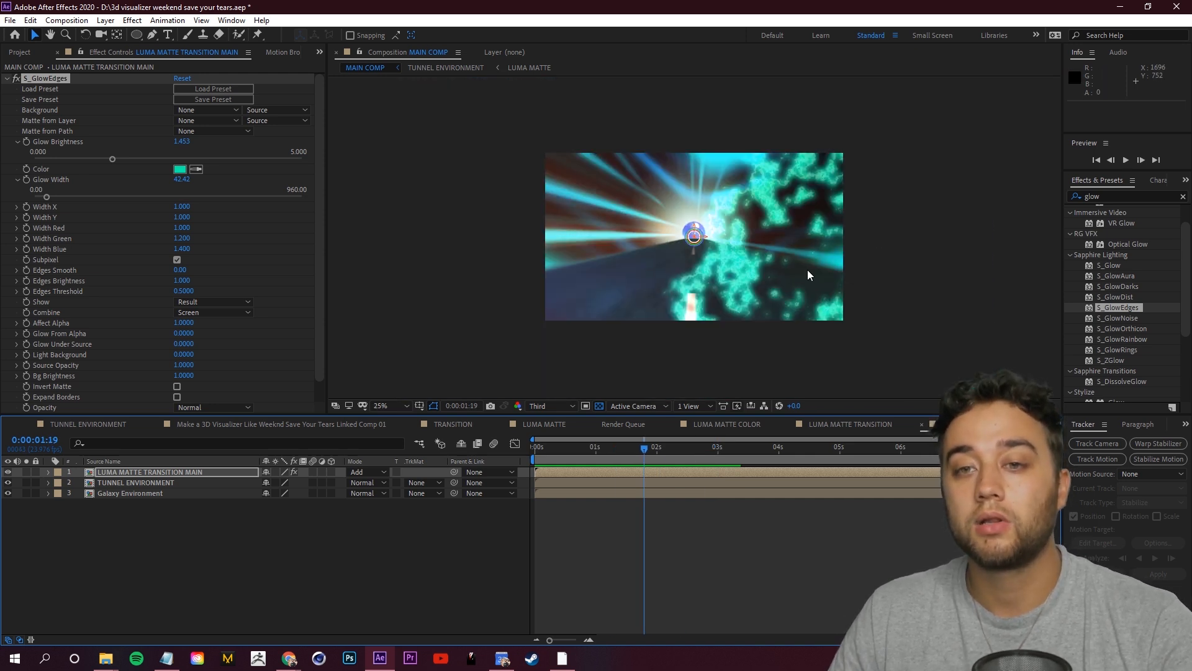
Add a Fast Box Blur effect to LUMA MATTE TRANSITION MAIN with a Blur Radius of 0.5
left_click_drag(1118, 197, 910, 189)
type("fast")
left_click_drag(1091, 275, 146, 473)
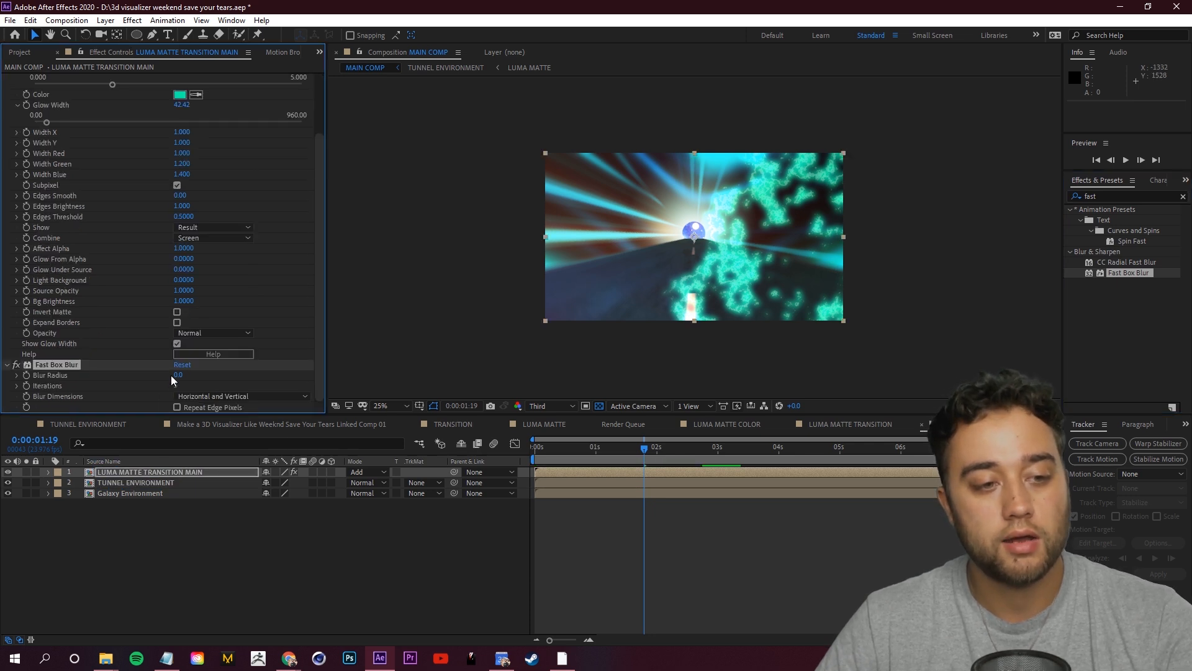
left_click_drag(176, 377, 178, 377)
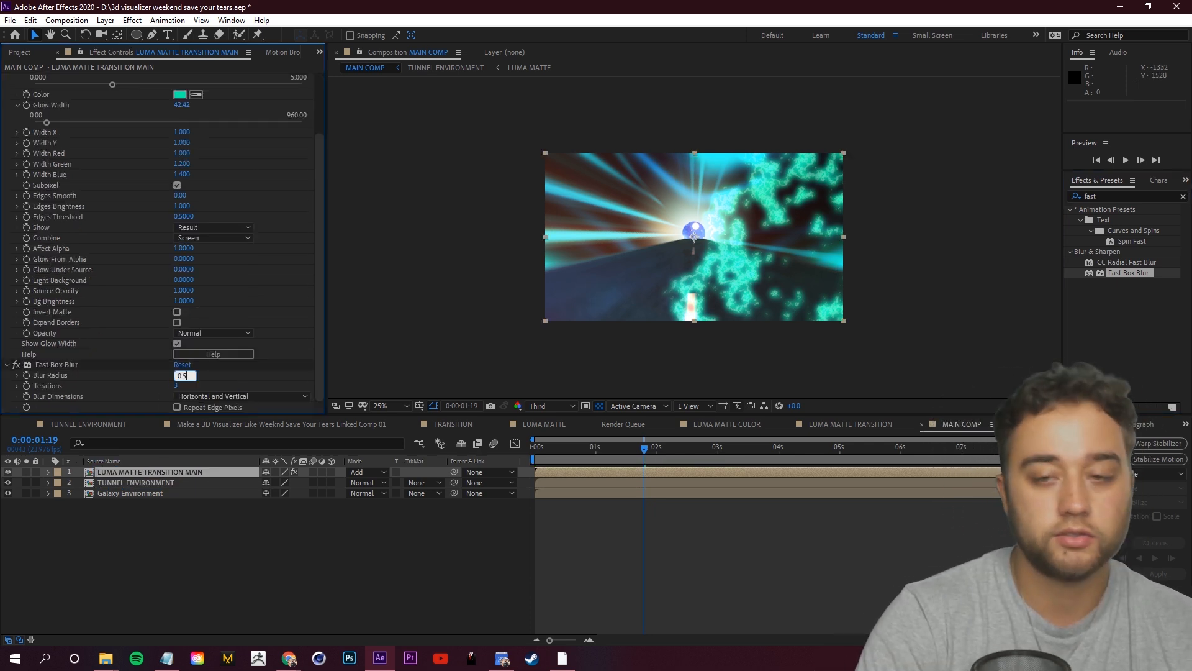
type("0.5")
key("Return")
Find the Color Correction Levels effect and apply it to the LUMA MATTE TRANSITION MAIN layer
left_click(132, 474)
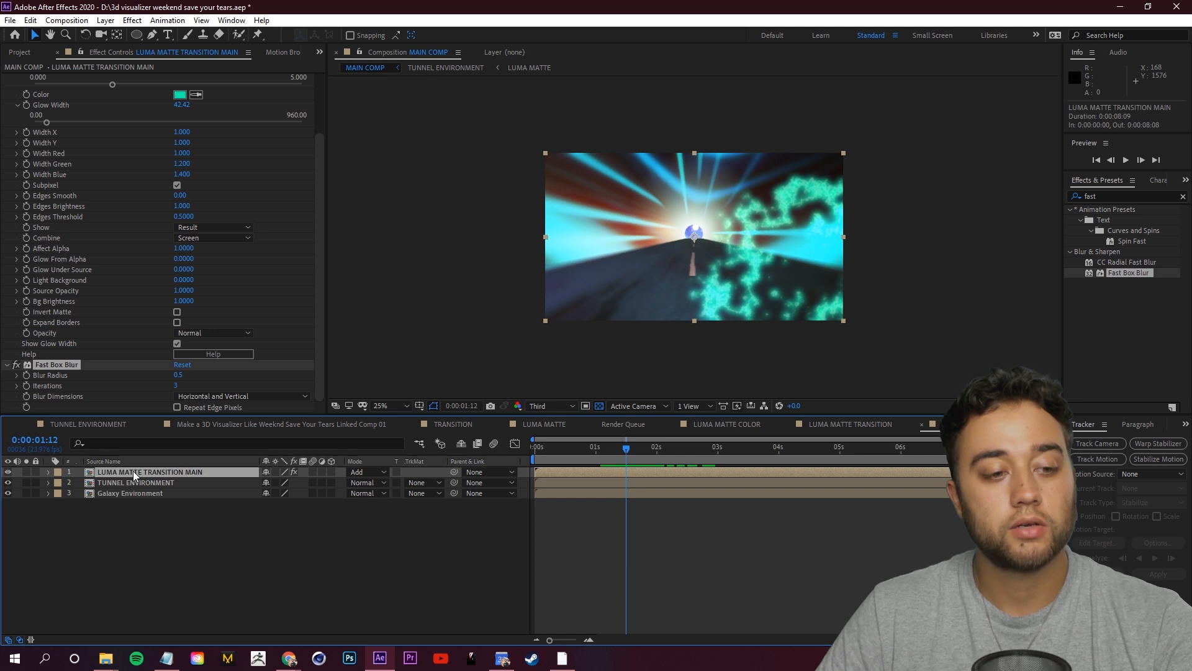
left_click(1127, 197)
type("levels")
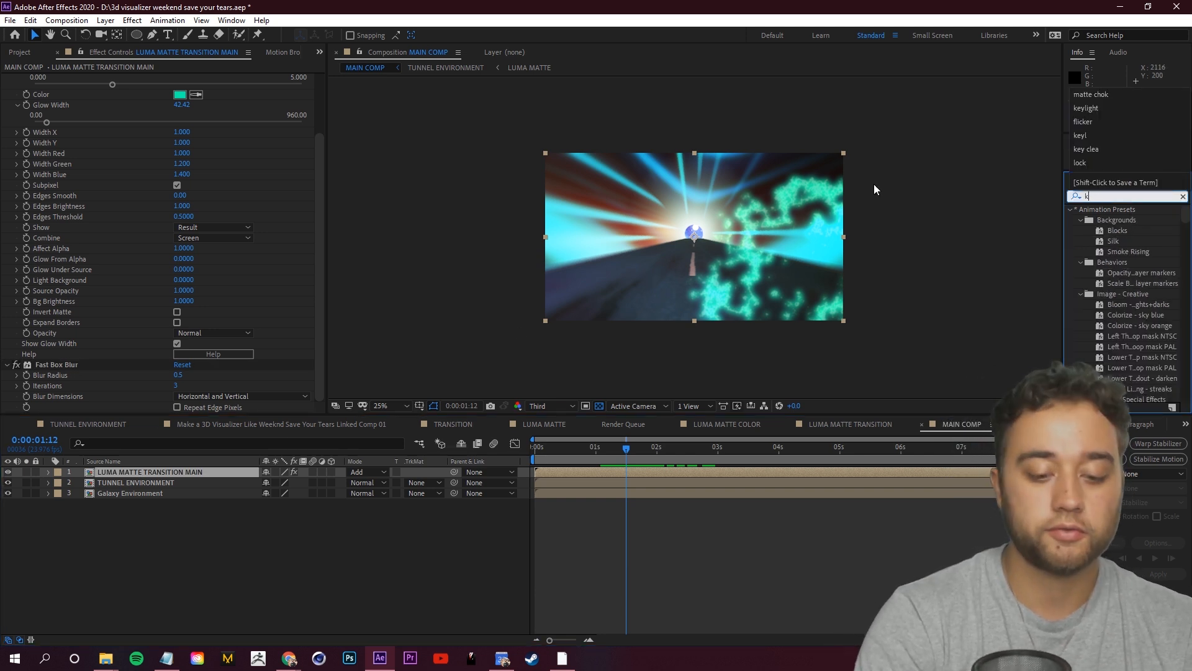
left_click_drag(1118, 273, 221, 314)
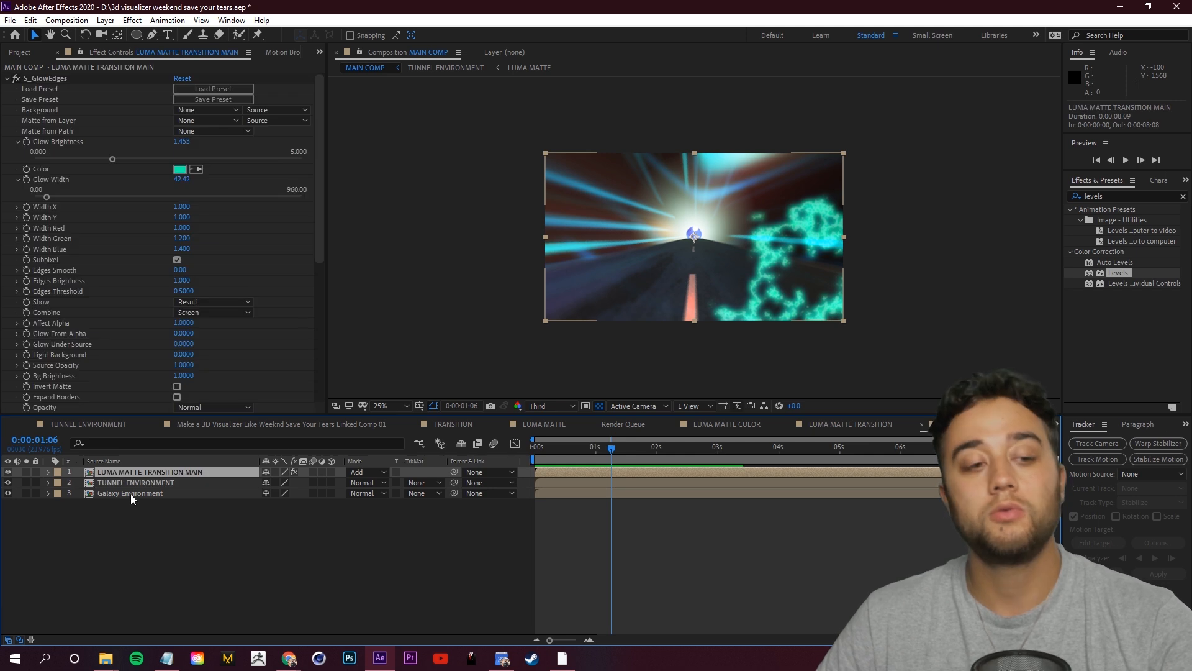
Set TUNNEL ENVIRONMENT's track matte to Alpha Matte "LUMA MATTE TRANSITION MAIN", hide Galaxy Environment, and preview the matte
left_click(121, 483)
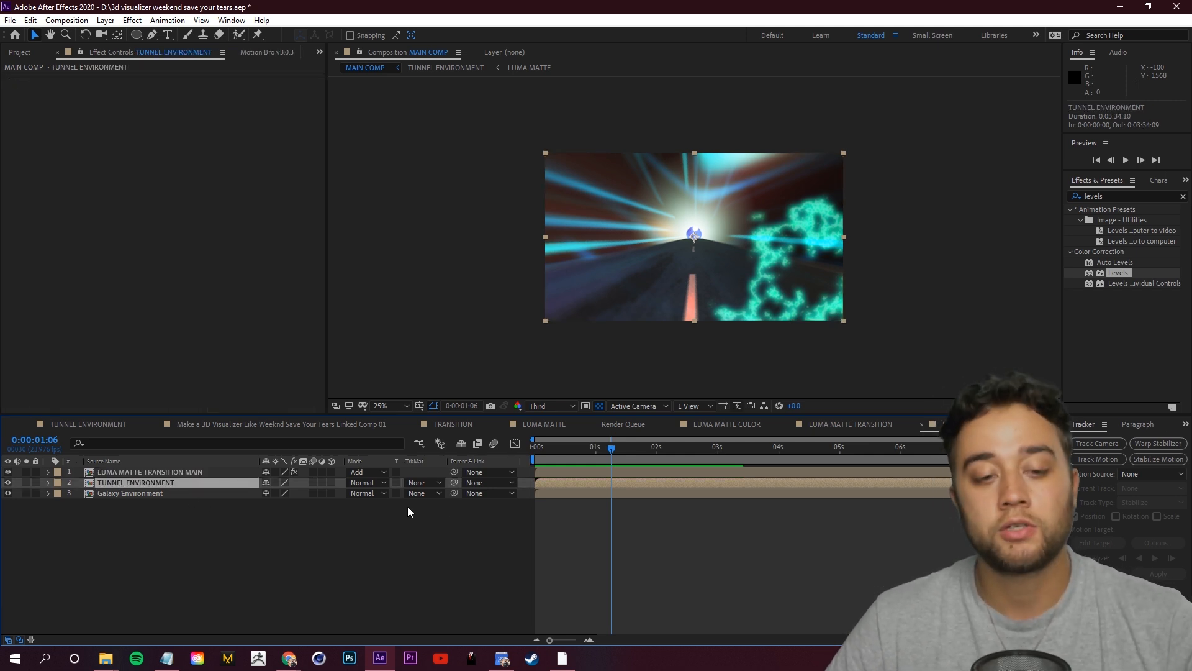
left_click(433, 483)
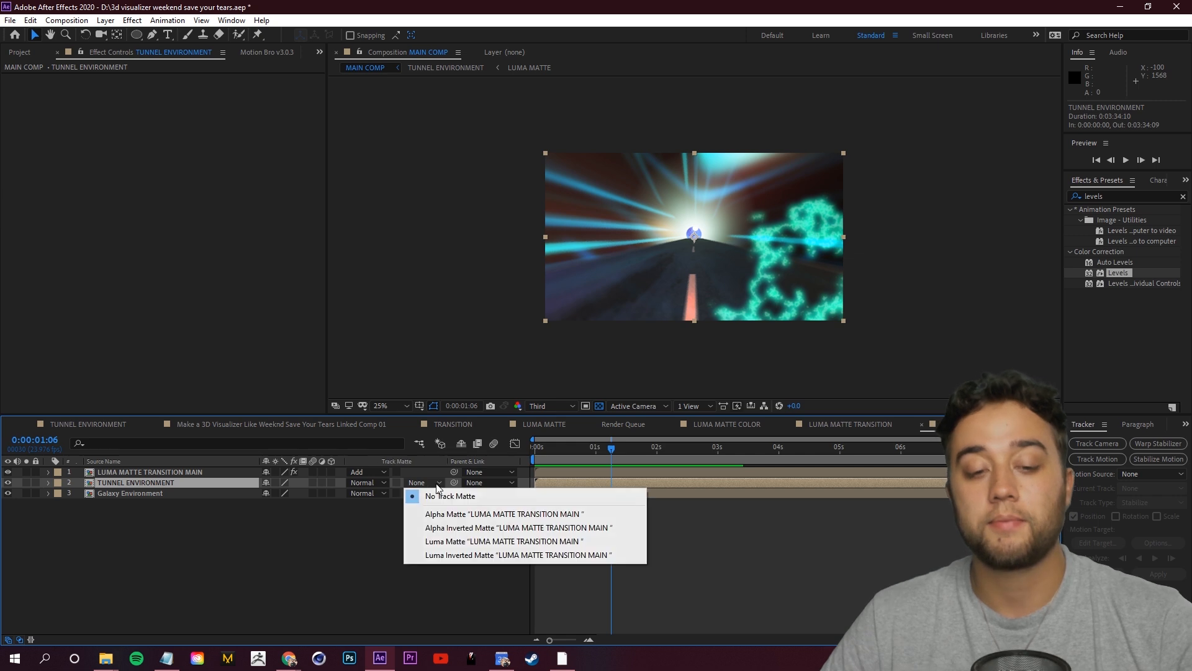
left_click(473, 520)
left_click_drag(649, 452, 557, 464)
key("space")
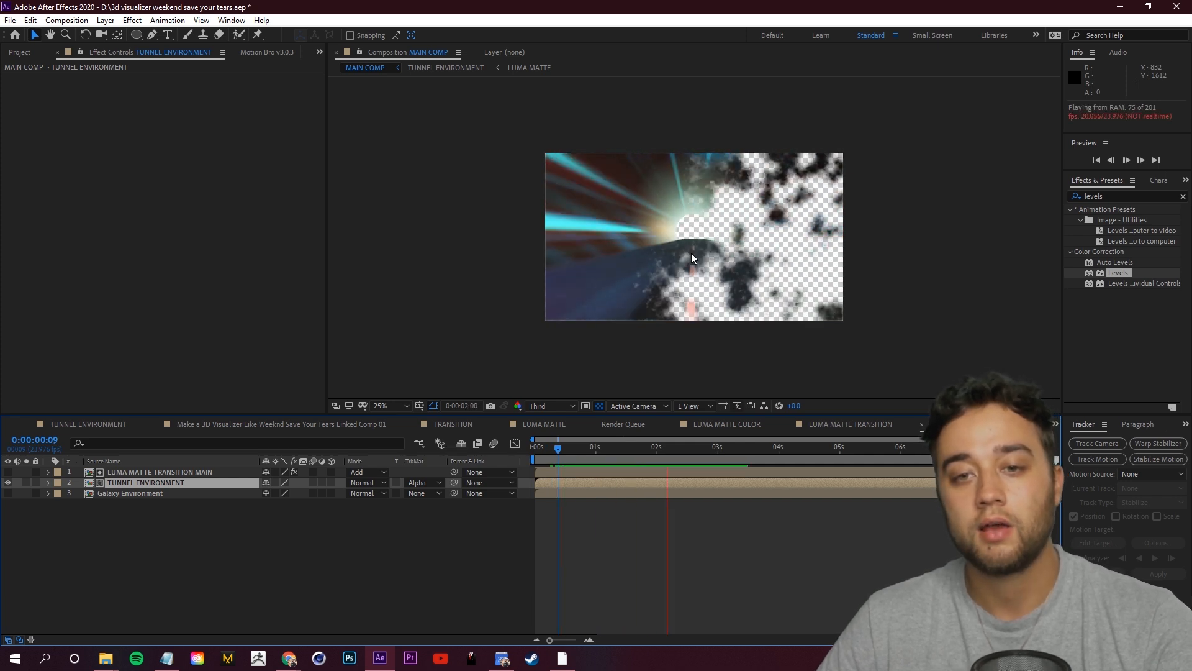
Show Galaxy Environment again and preview how the alpha matte reveals it through the tunnel footage
left_click_drag(712, 459, 663, 456)
key("space")
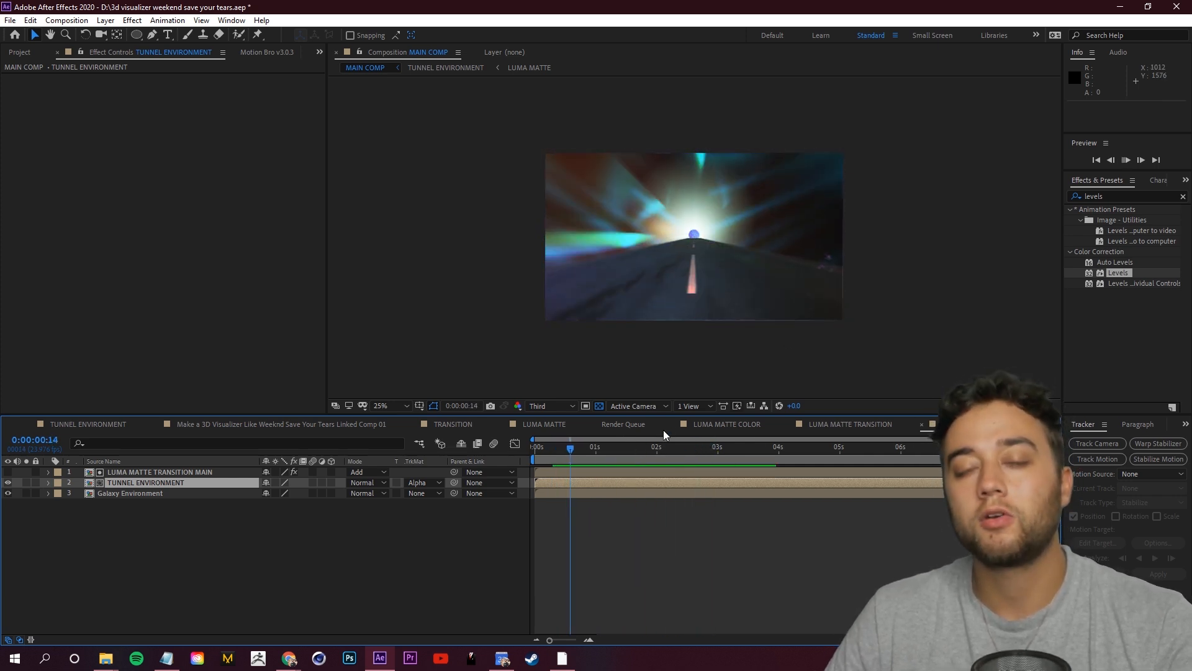
key("space")
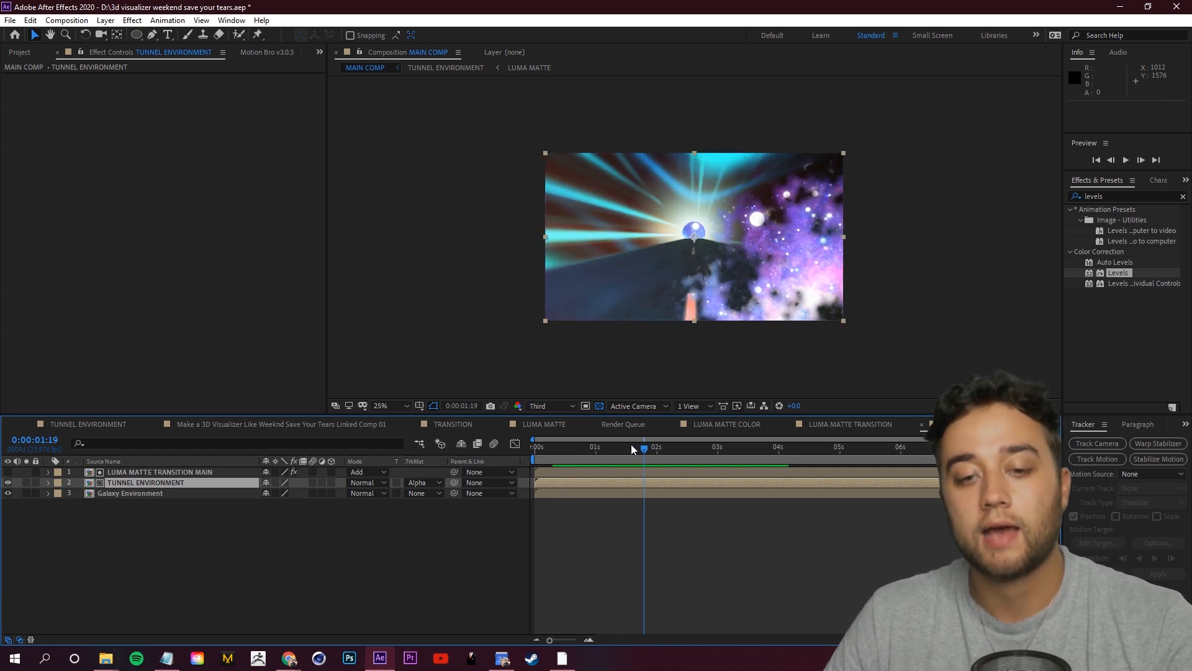
left_click(572, 463)
key("space")
key("space")
Remove the track matte from TUNNEL ENVIRONMENT and turn the visibility of LUMA MATTE TRANSITION MAIN back on
left_click(422, 483)
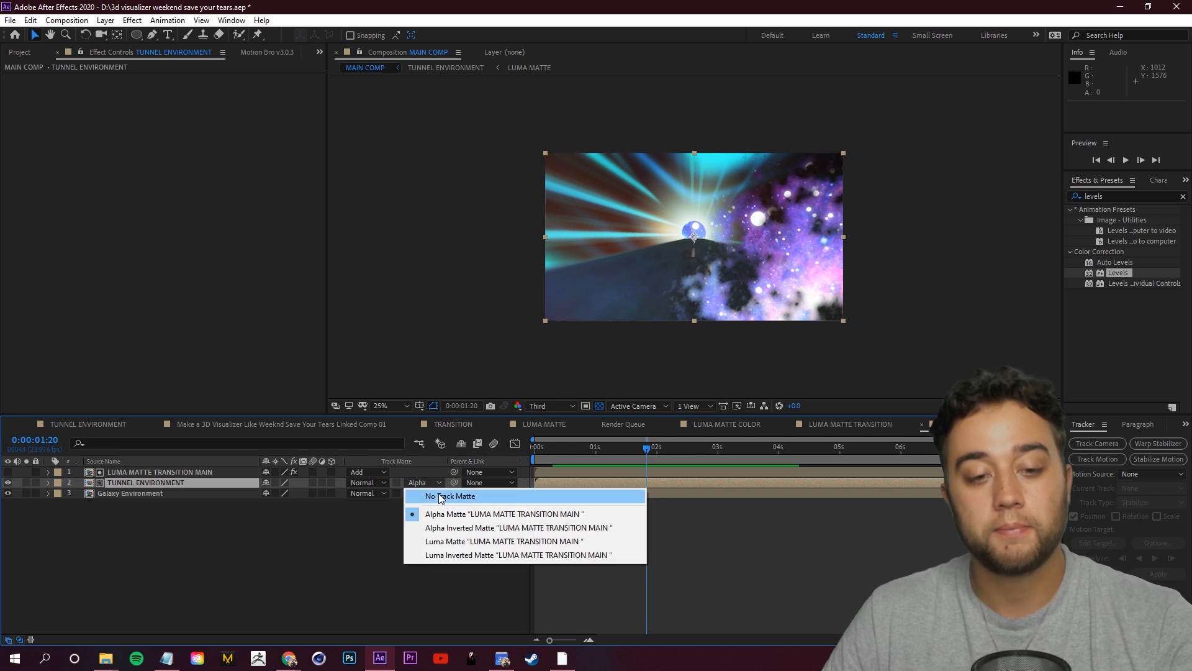
left_click(434, 495)
left_click(136, 472)
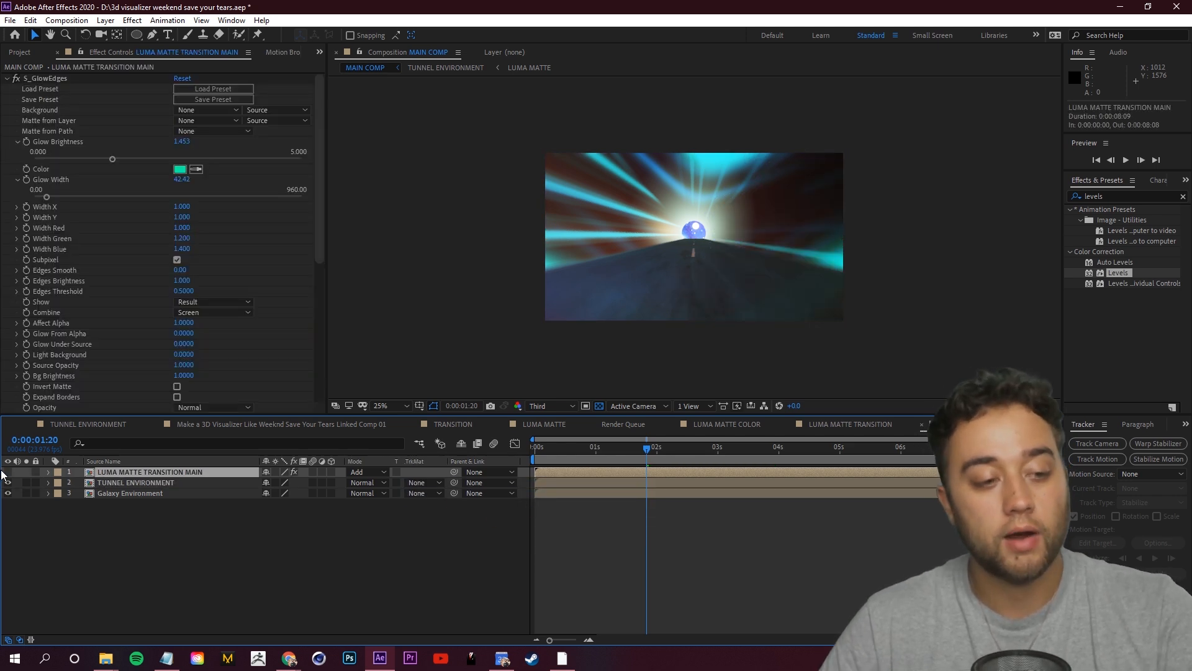
left_click(7, 472)
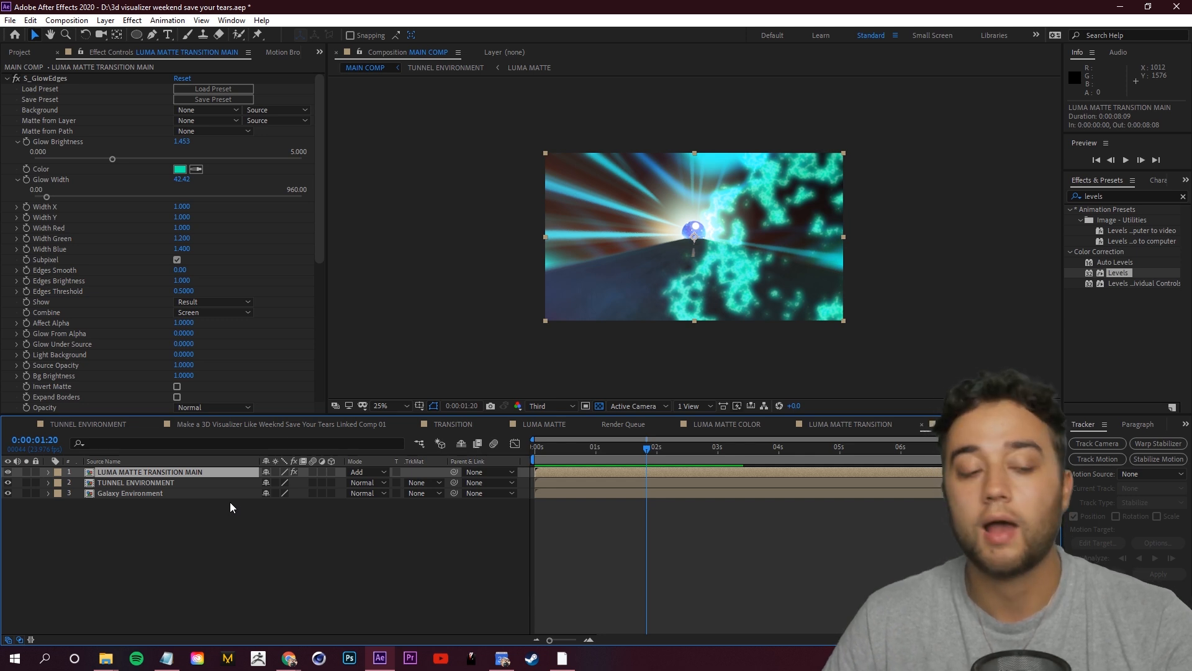
Hide the LUMA MATTE TRANSITION MAIN layer and open the TUNNEL ENVIRONMENT composition
left_click(8, 472)
left_click(137, 482)
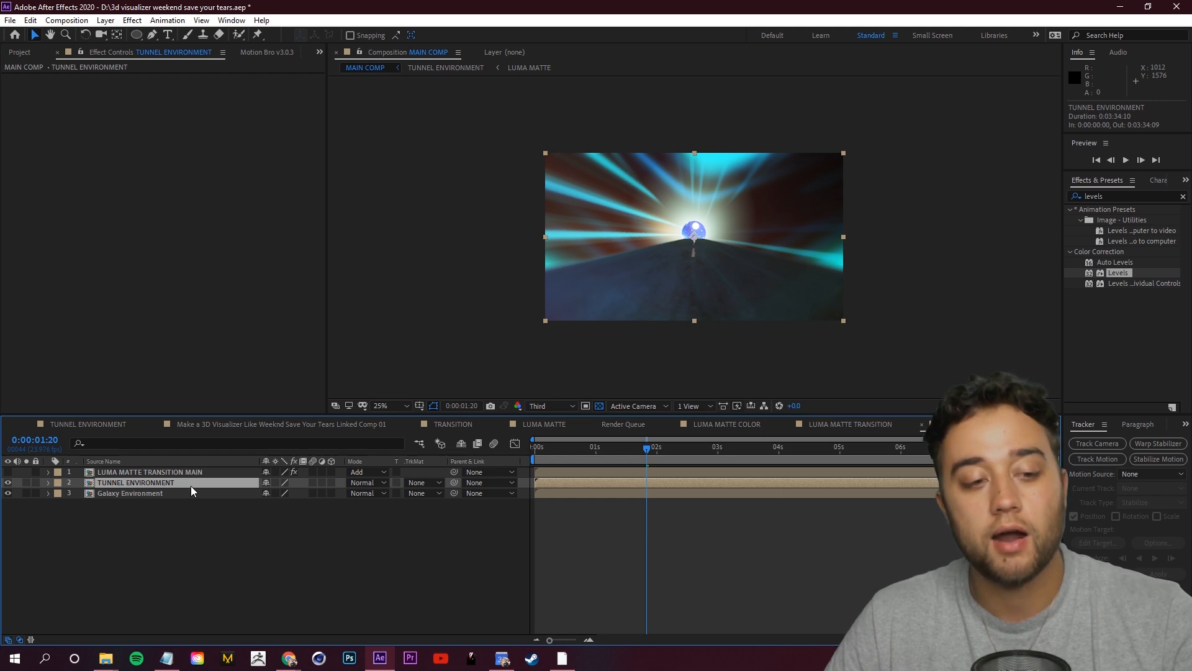
double_click(220, 483)
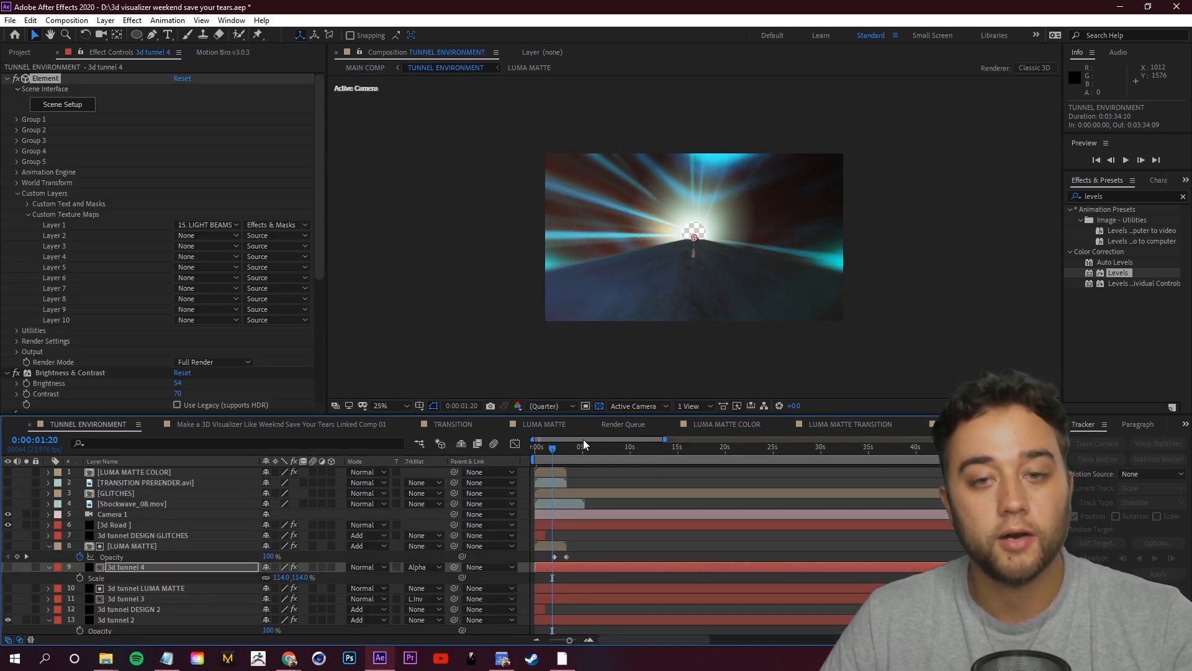
Show LUMA MATTE TRANSITION MAIN and 3d tunnel 4 together in TUNNEL ENVIRONMENT and scrub through the transition
left_click_drag(552, 449, 543, 455)
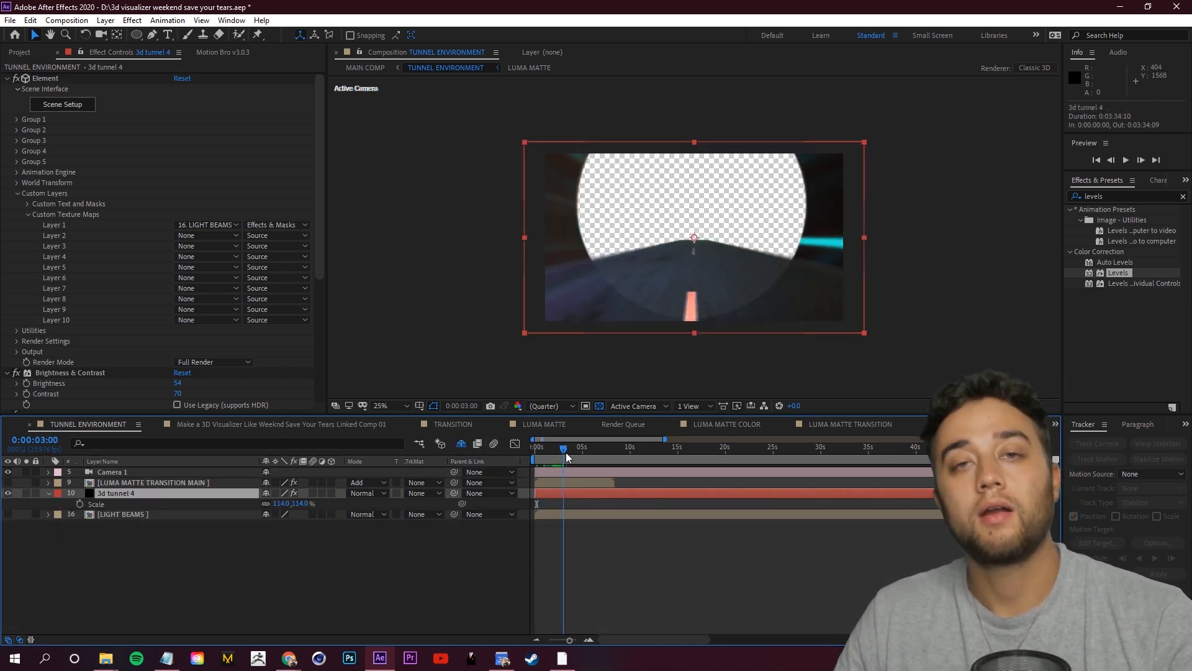
left_click(8, 483)
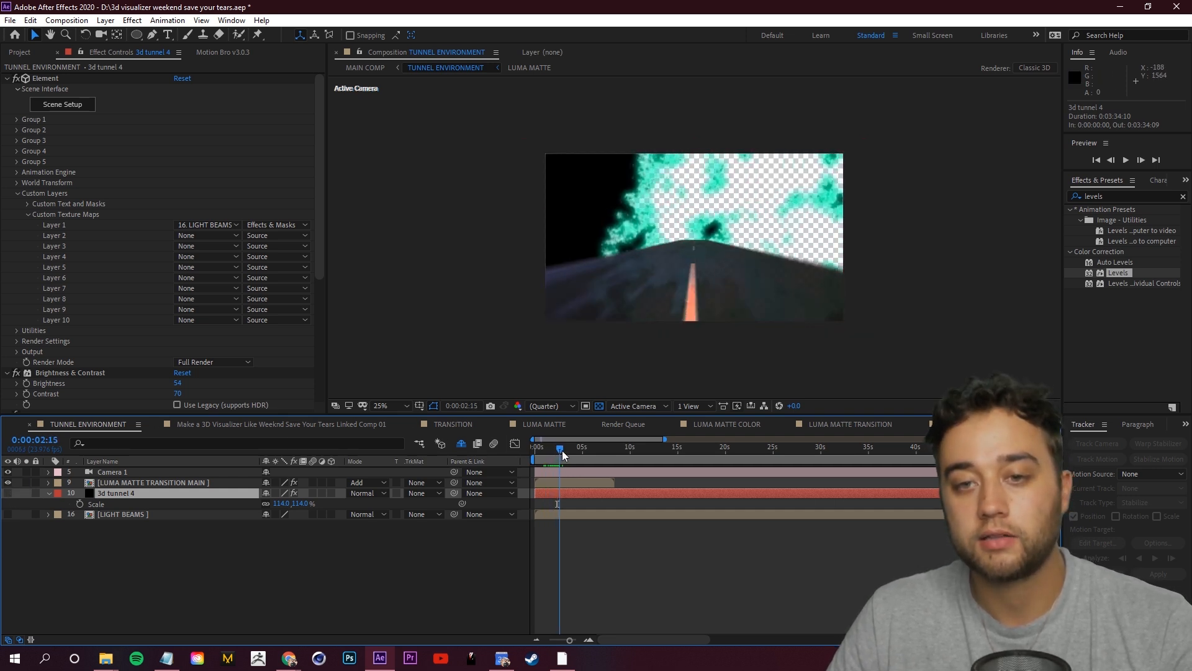
left_click(8, 493)
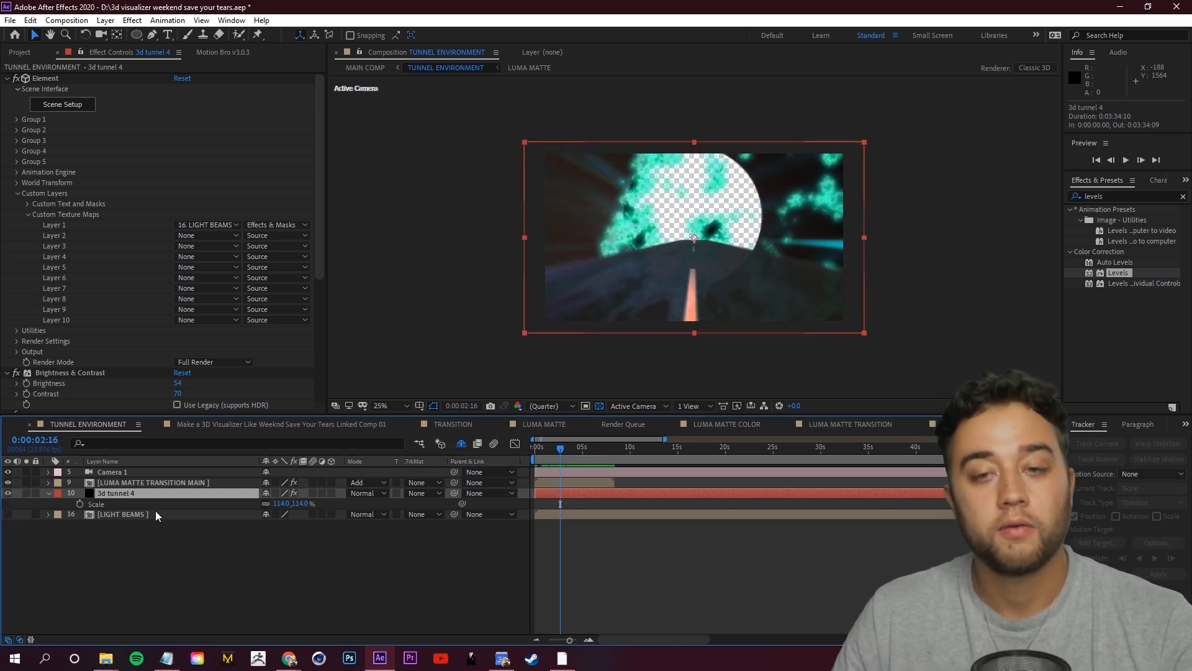
left_click(559, 448)
left_click_drag(559, 451, 551, 451)
Set 3d tunnel 4's track matte to Alpha Matte "LUMA MATTE TRANSITION MAIN", preview it, and make the matte layer visible again
left_click(439, 493)
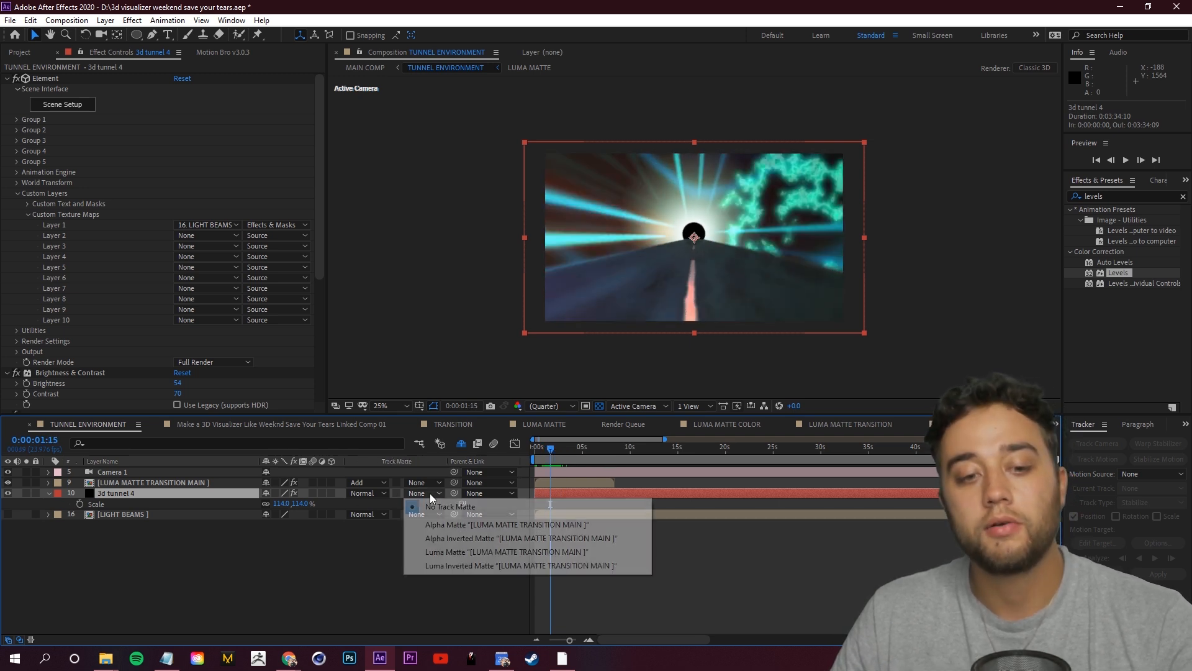
left_click(447, 522)
left_click_drag(556, 454, 569, 457)
key("space")
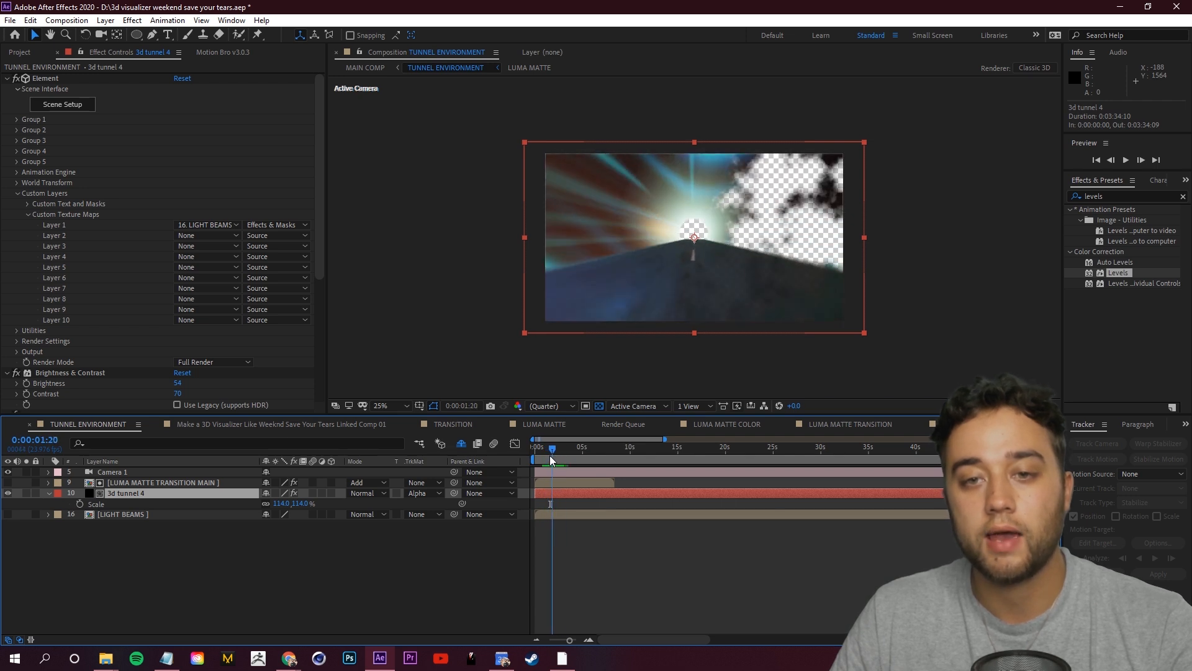
key("space")
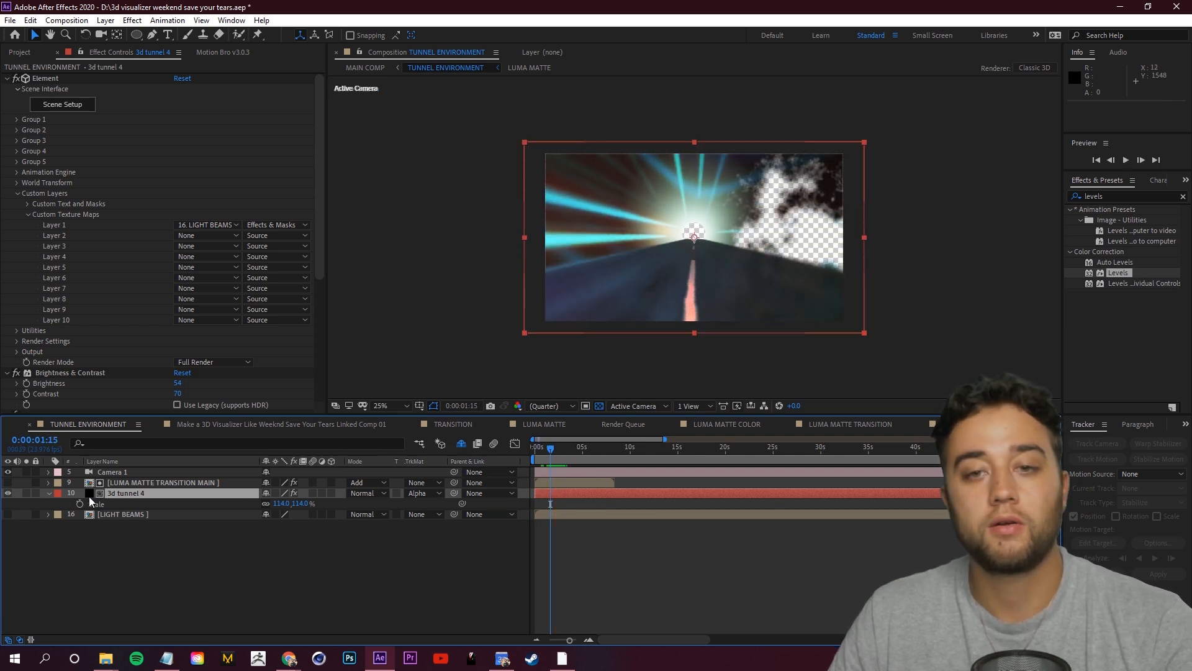
left_click(8, 483)
left_click_drag(552, 456, 560, 460)
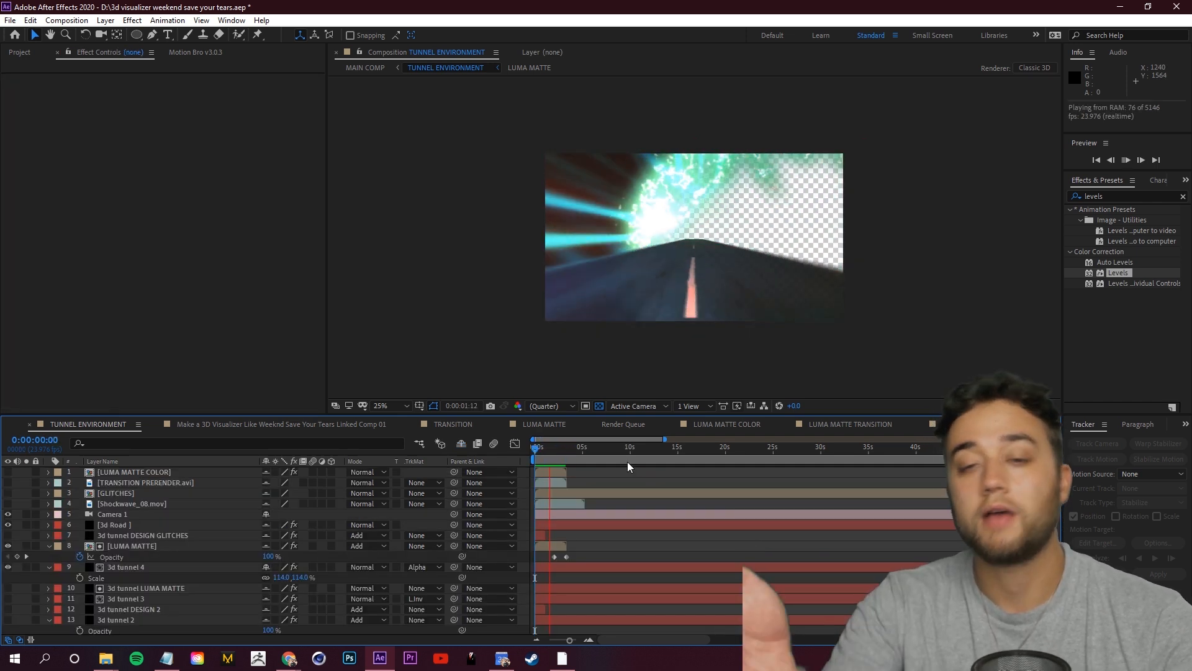
Preview the complete TUNNEL ENVIRONMENT transition and scrub its opening frames with 3d tunnel DESIGN GLITCHES visible
key("space")
left_click(537, 461)
key("space")
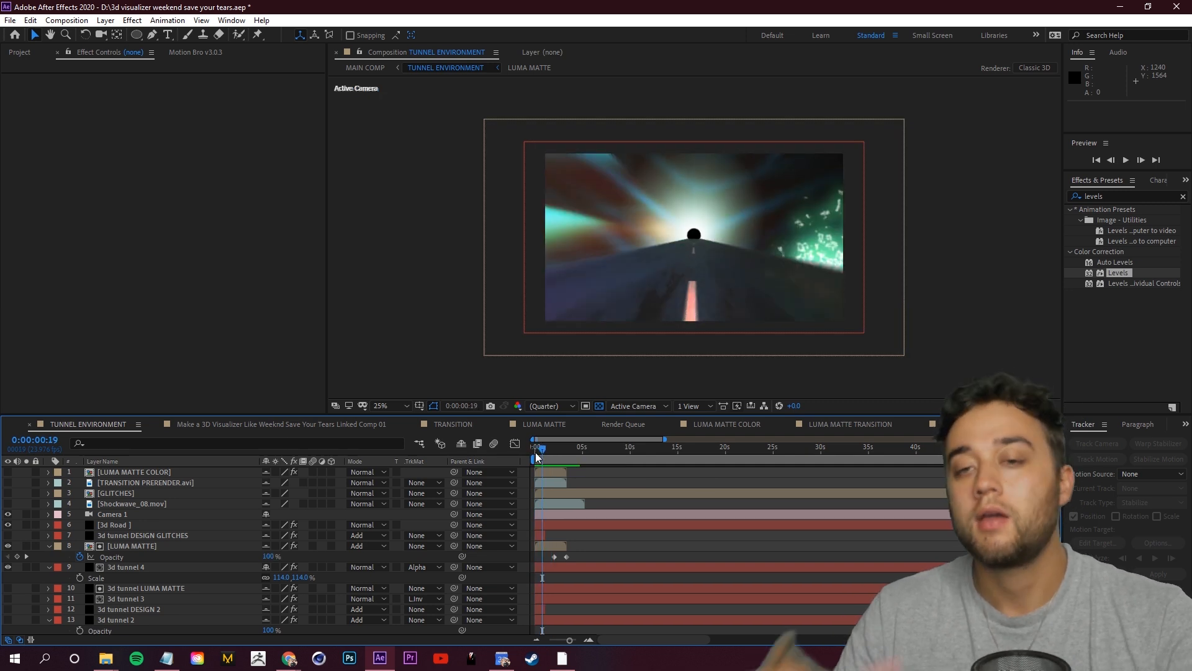
key("space")
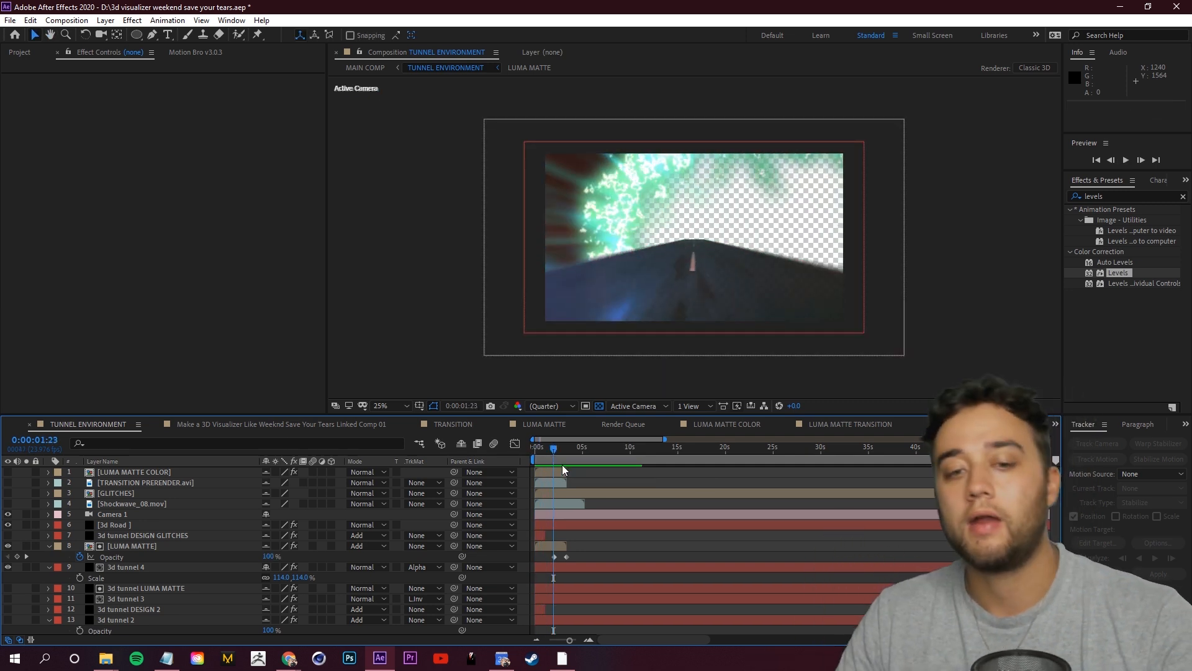
left_click_drag(555, 452, 545, 471)
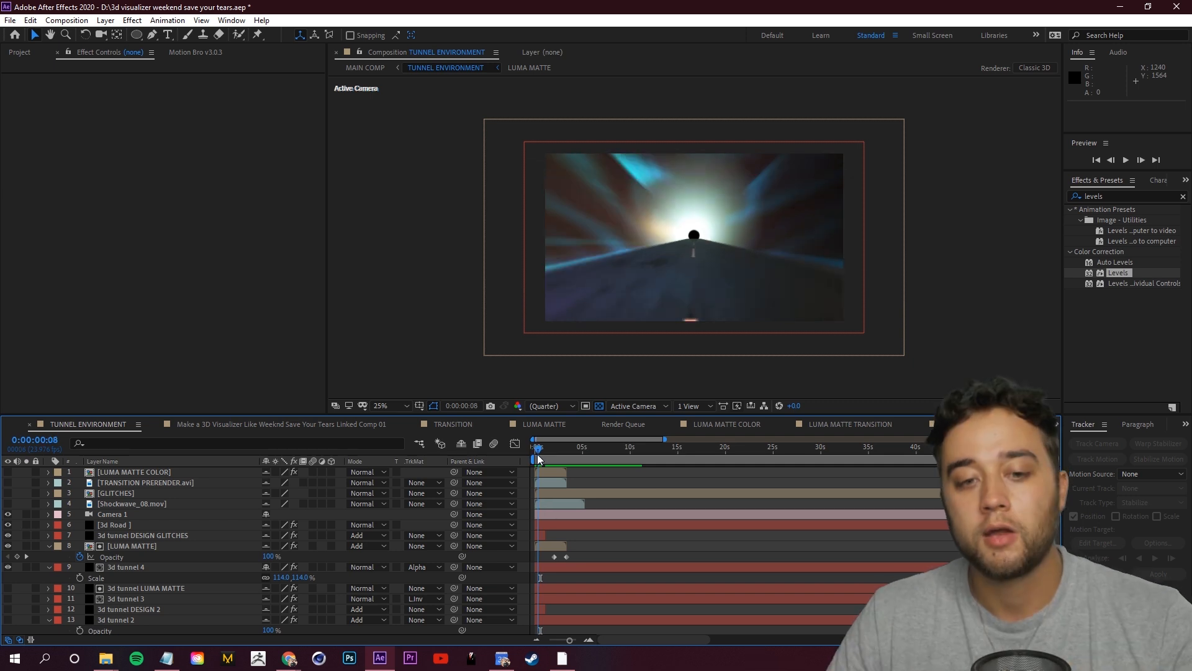
left_click_drag(541, 457, 539, 455)
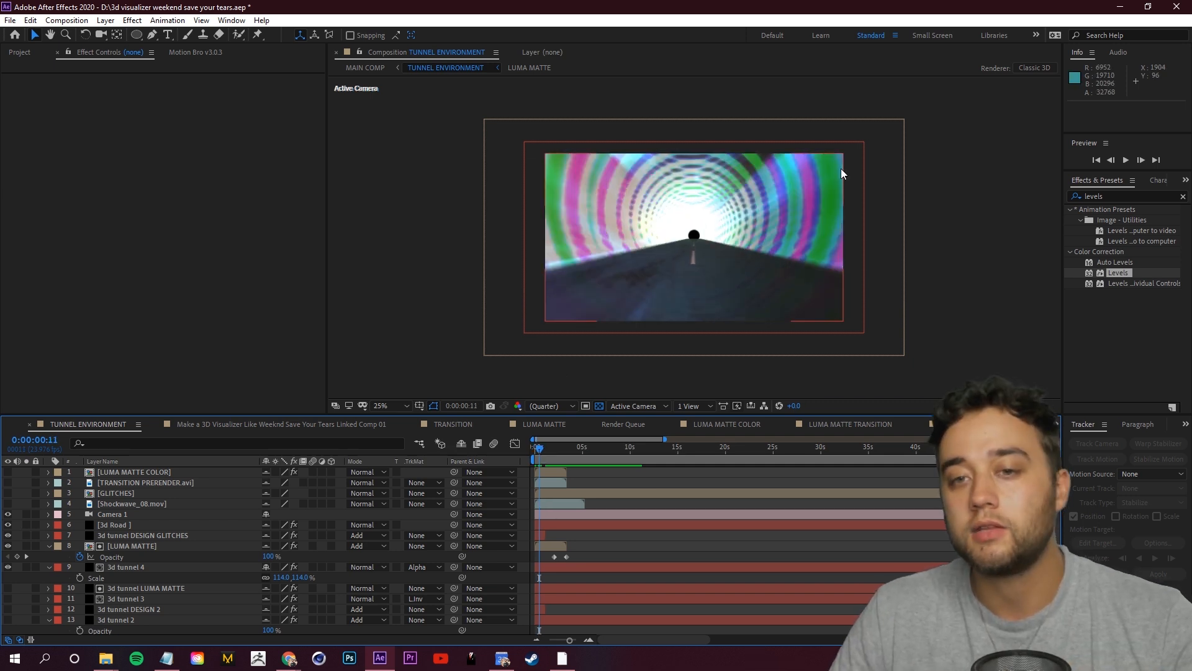
Toggle the 3d Road layer off and on, hide 3d tunnel DESIGN GLITCHES, and scrub through the transition
left_click(8, 526)
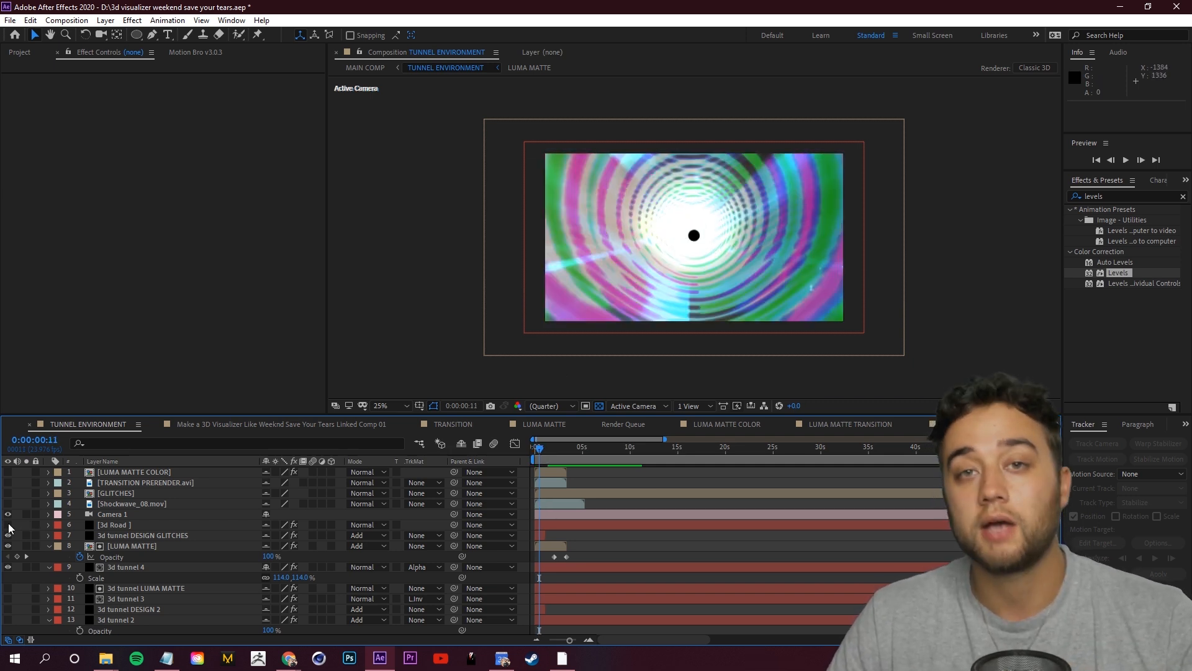
left_click(8, 526)
left_click(8, 535)
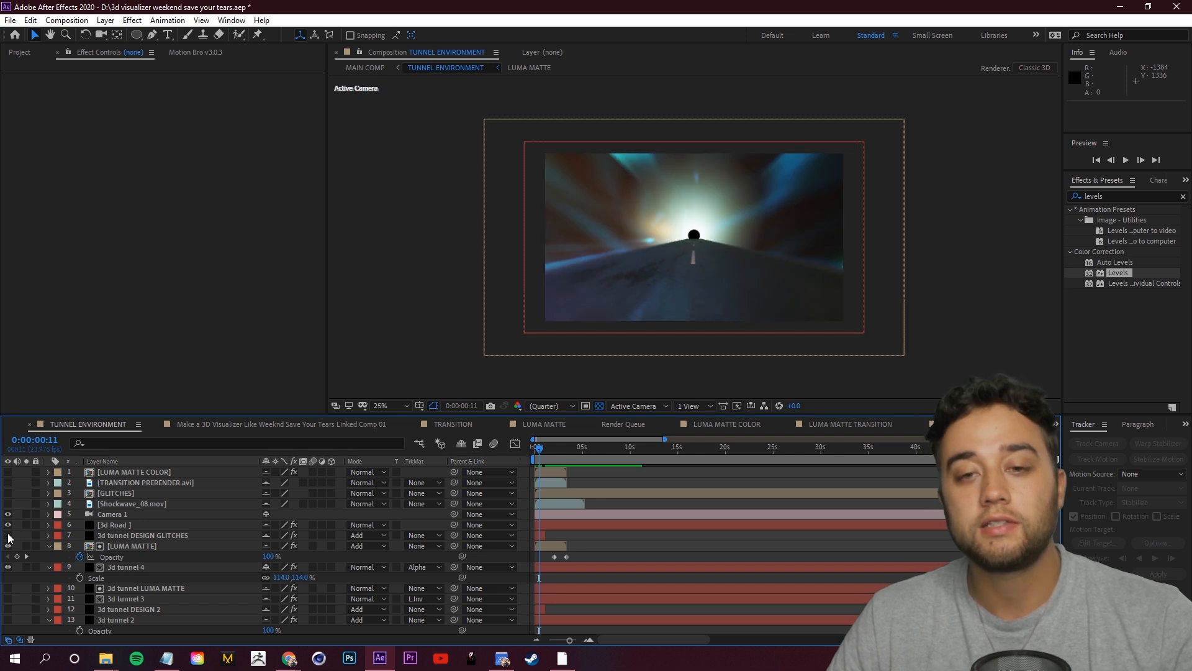
left_click_drag(535, 451, 545, 451)
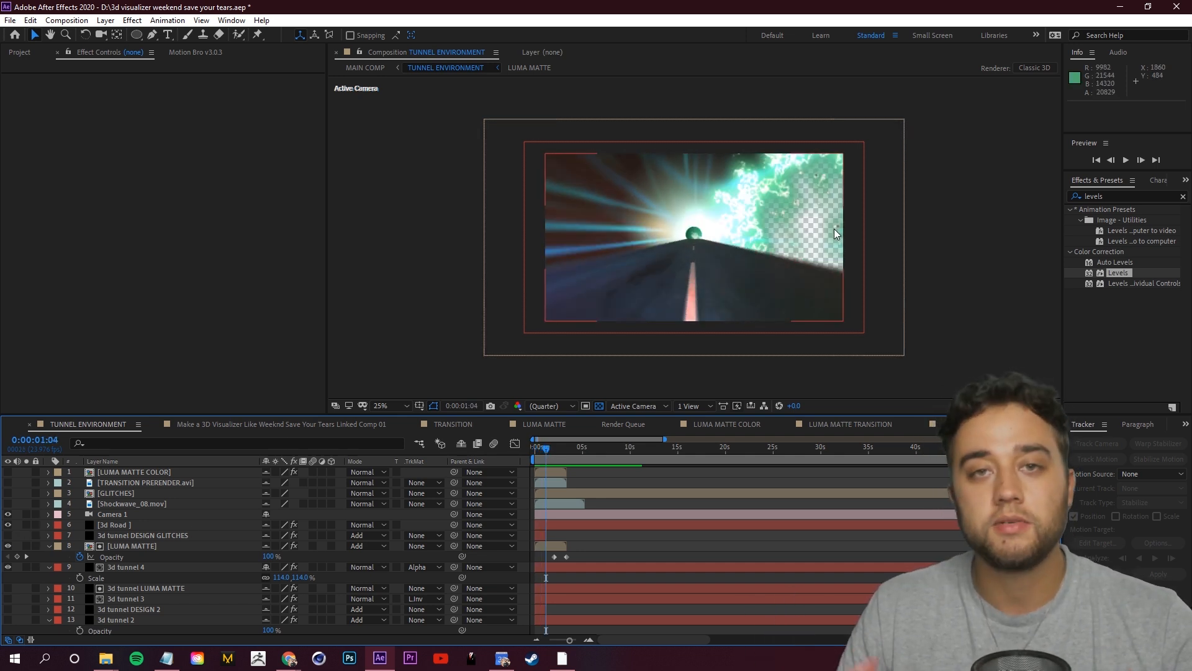
left_click_drag(546, 452, 546, 453)
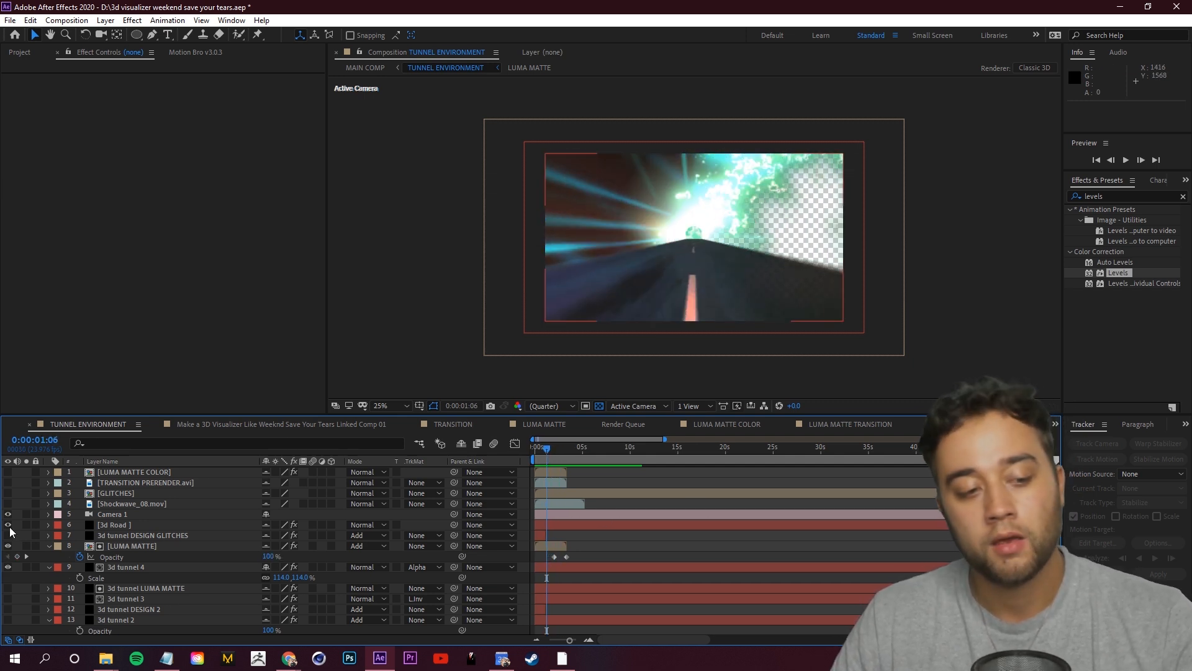
Set 3d tunnel 4's Element custom texture map Layer 1 to TRANSITION PRERENDER.avi using Source, and scrub the result
left_click(129, 567)
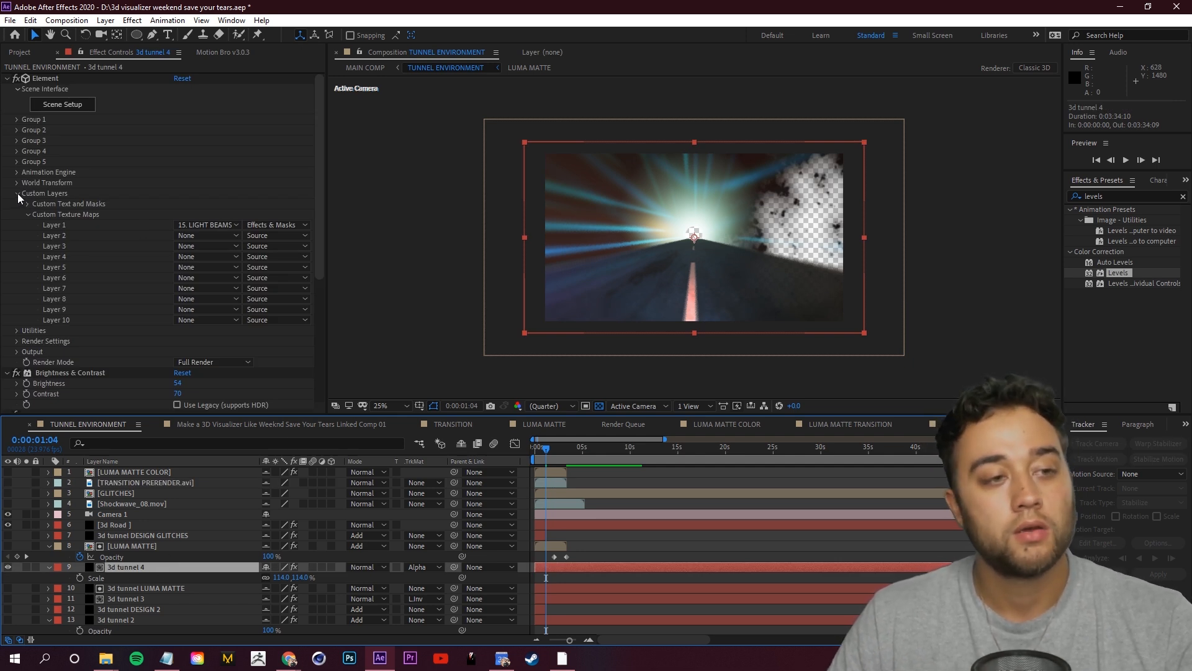
left_click(58, 193)
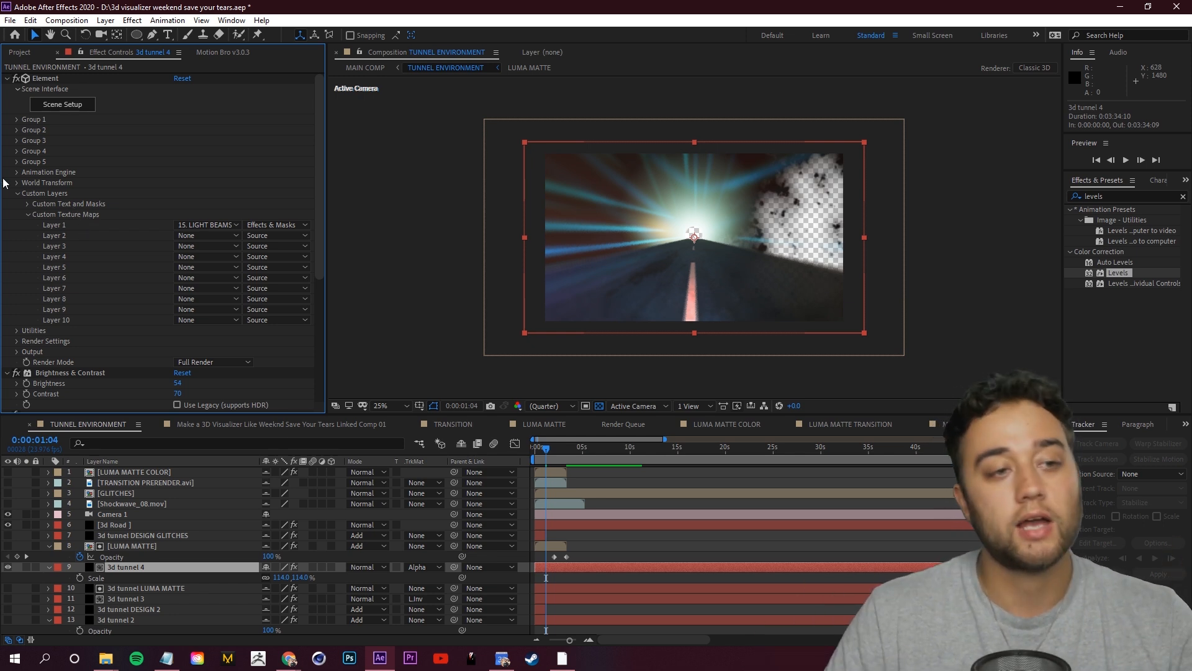
left_click(220, 224)
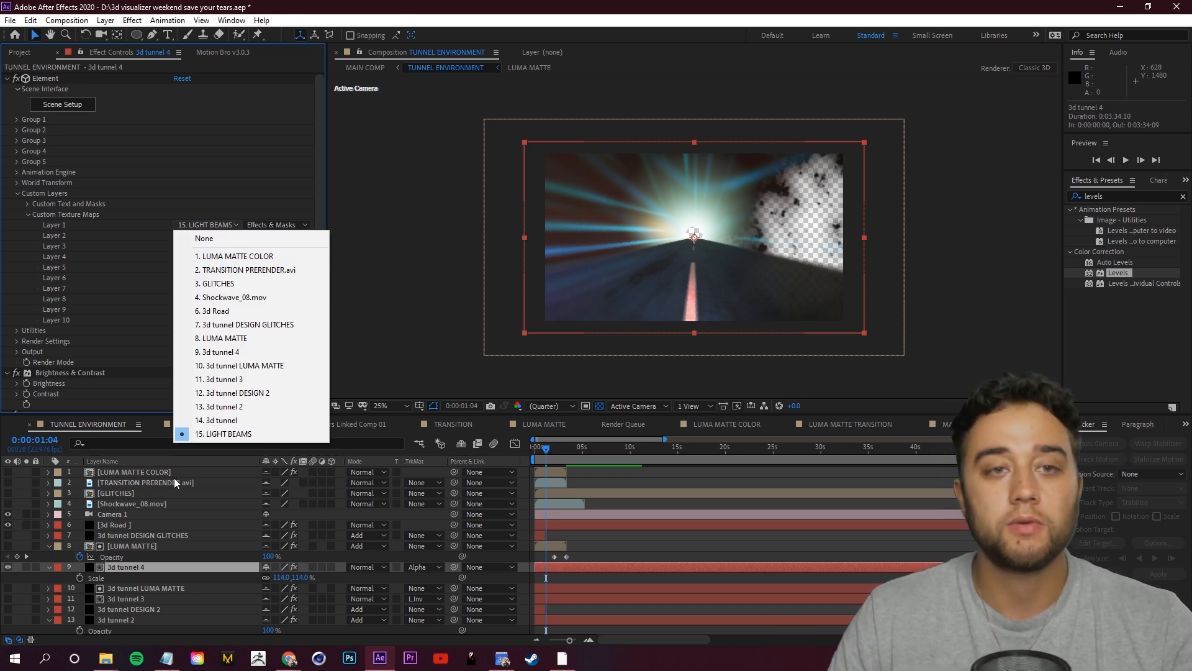
left_click(250, 271)
left_click(284, 229)
left_click(267, 233)
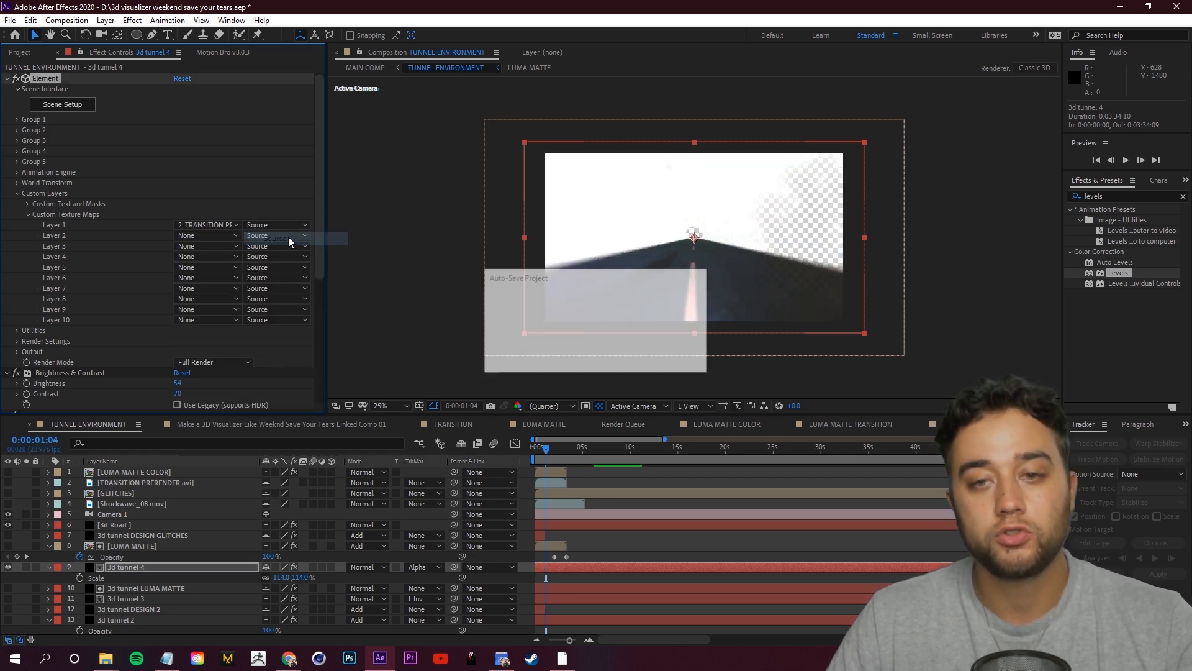
left_click(544, 459)
left_click_drag(543, 459, 560, 457)
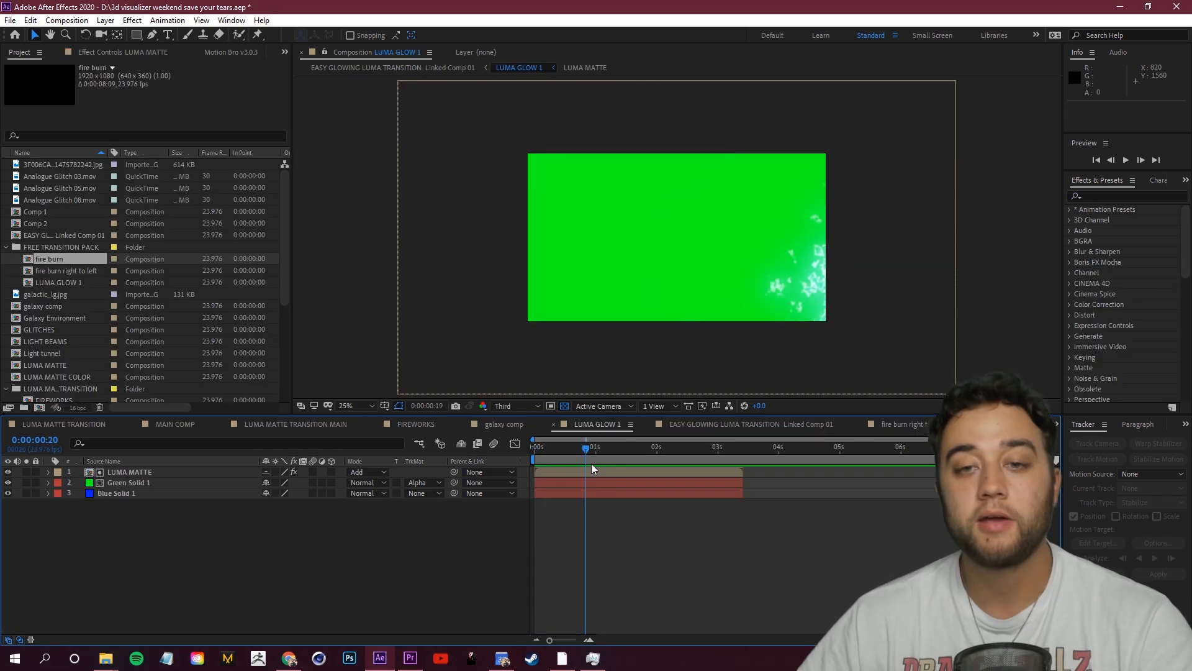
Scrub the LUMA GLOW 1 transition and show the LUMA MATTE layer's effects with Levels and Glow collapsed
left_click_drag(591, 463, 629, 453)
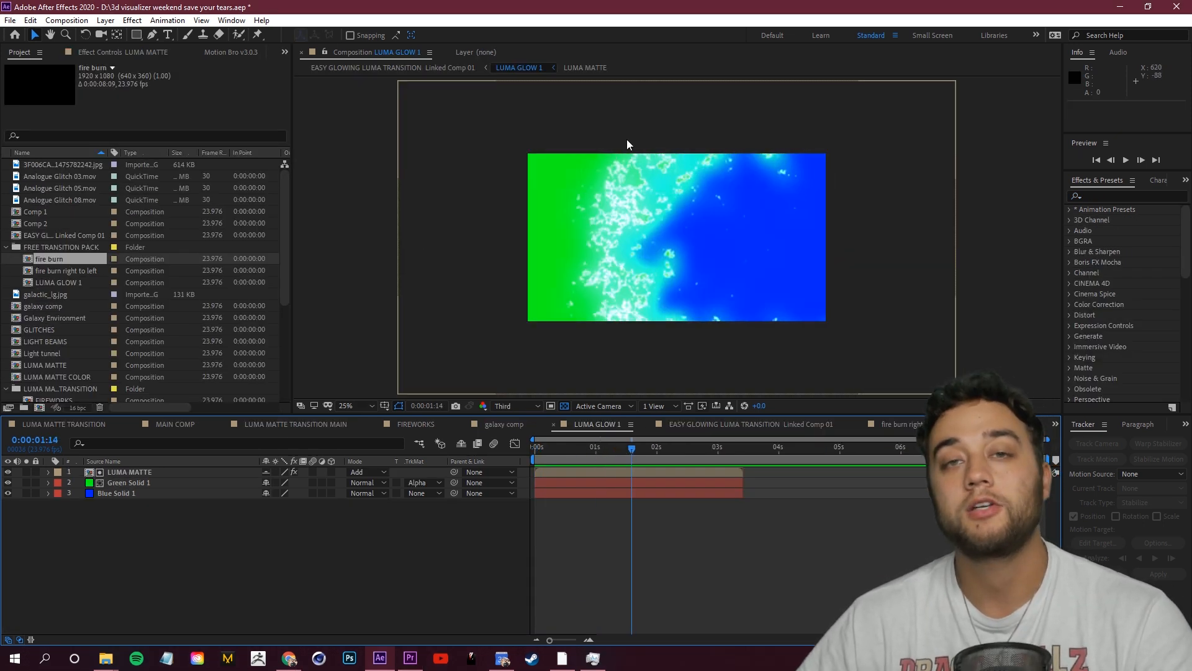
left_click(155, 473)
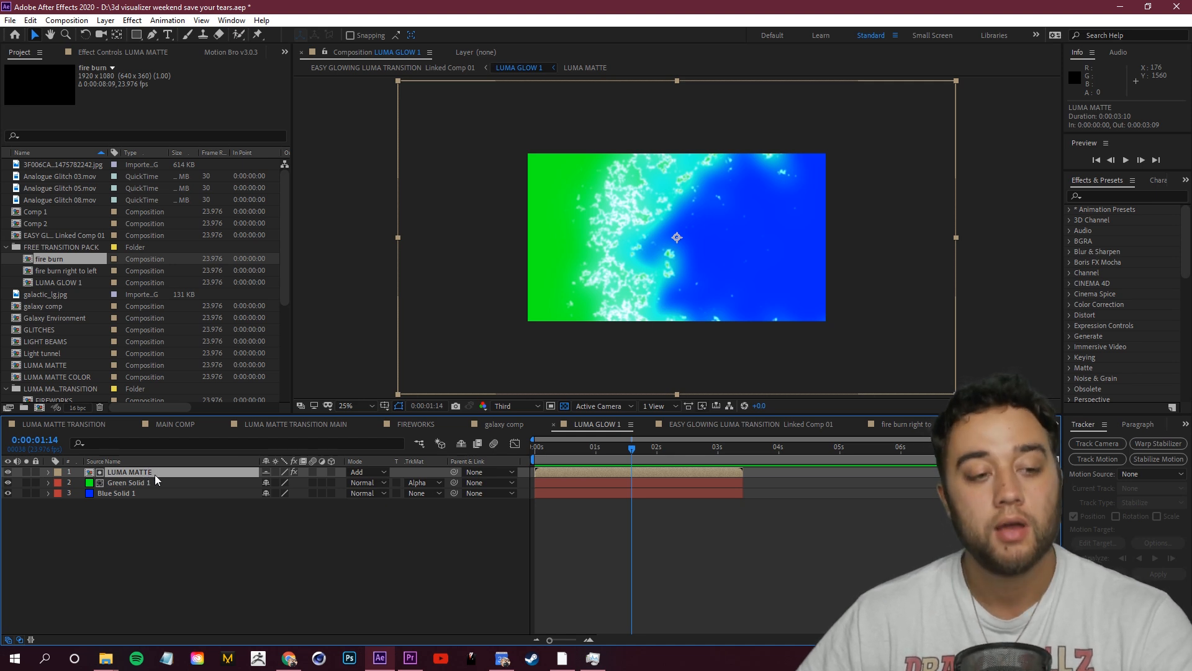
key("Page_Down")
key("Page_Down")
key("F3")
left_click(7, 78)
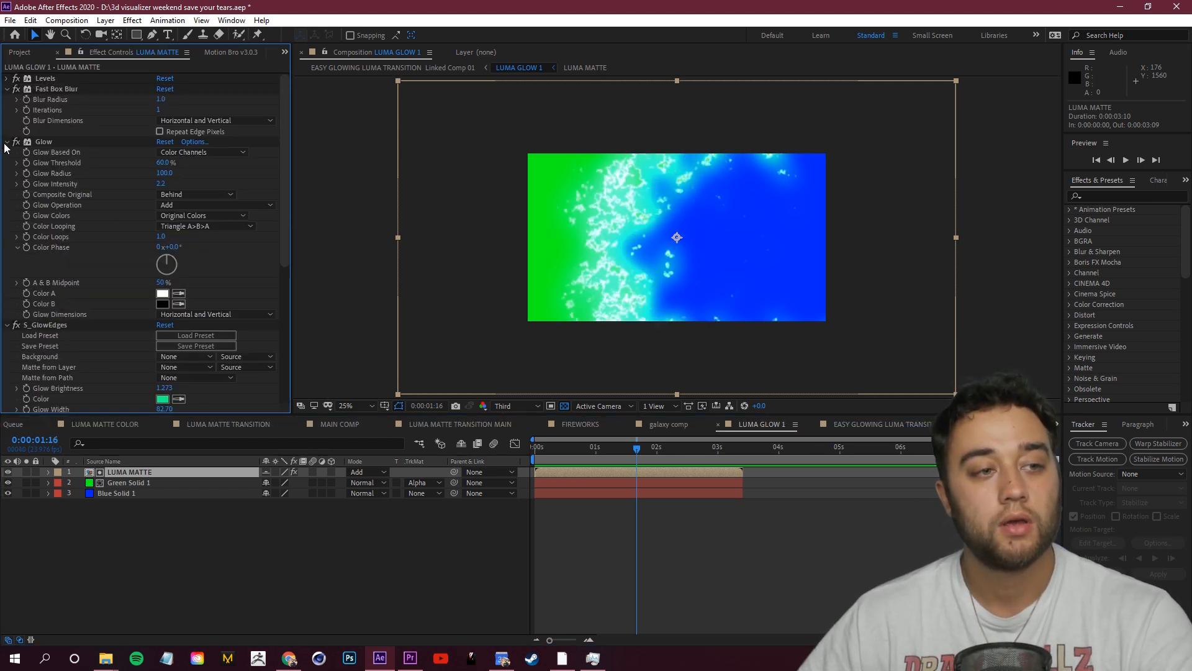
left_click(8, 142)
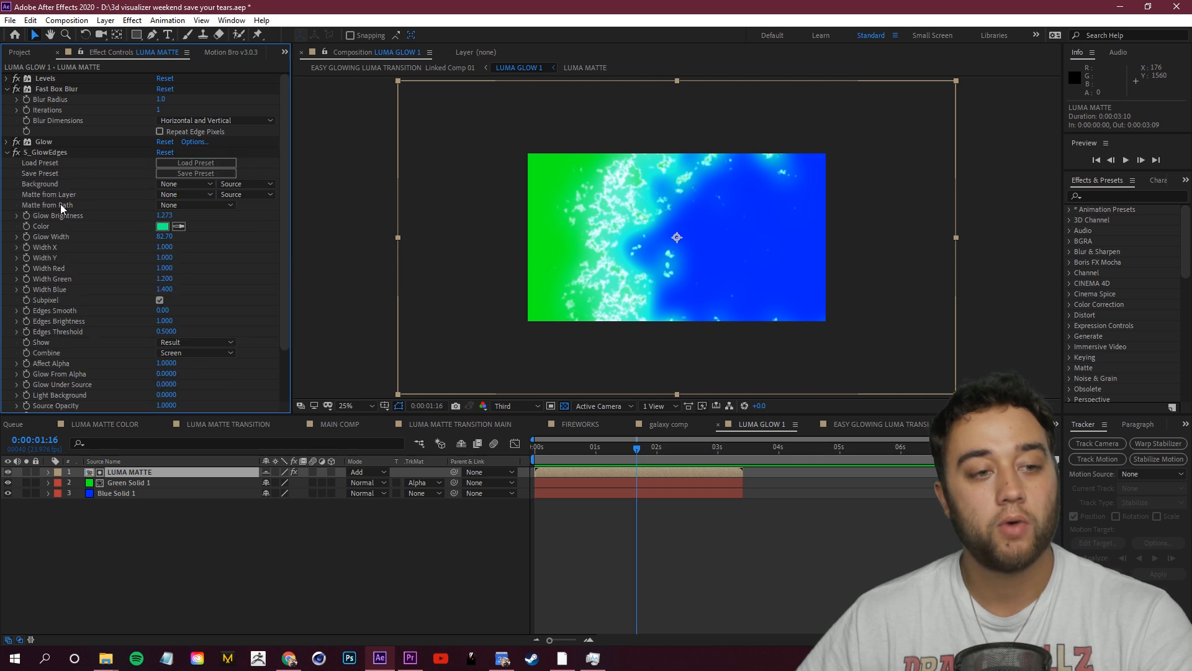
Set the S_GlowEdges color on LUMA MATTE to red FA161B and scrub the recolored edge glow
left_click(162, 226)
left_click_drag(219, 80, 219, 49)
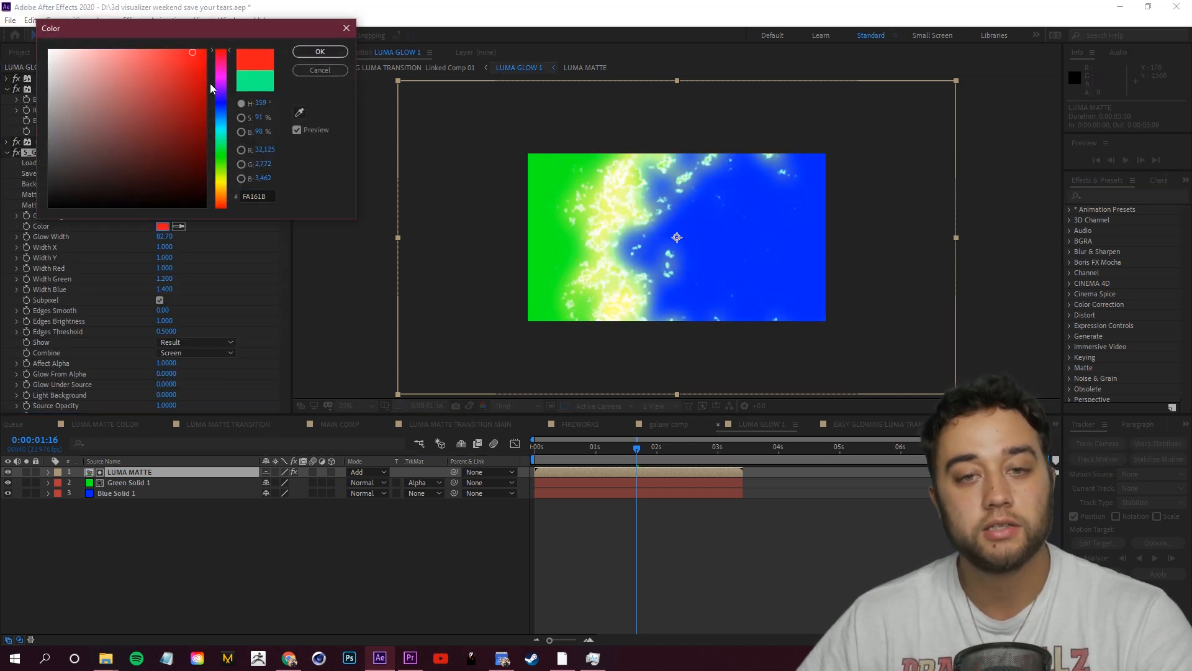
left_click(320, 52)
mouse_move(636, 450)
left_mouse_down()
mouse_move(566, 458)
mouse_move(619, 454)
left_mouse_up()
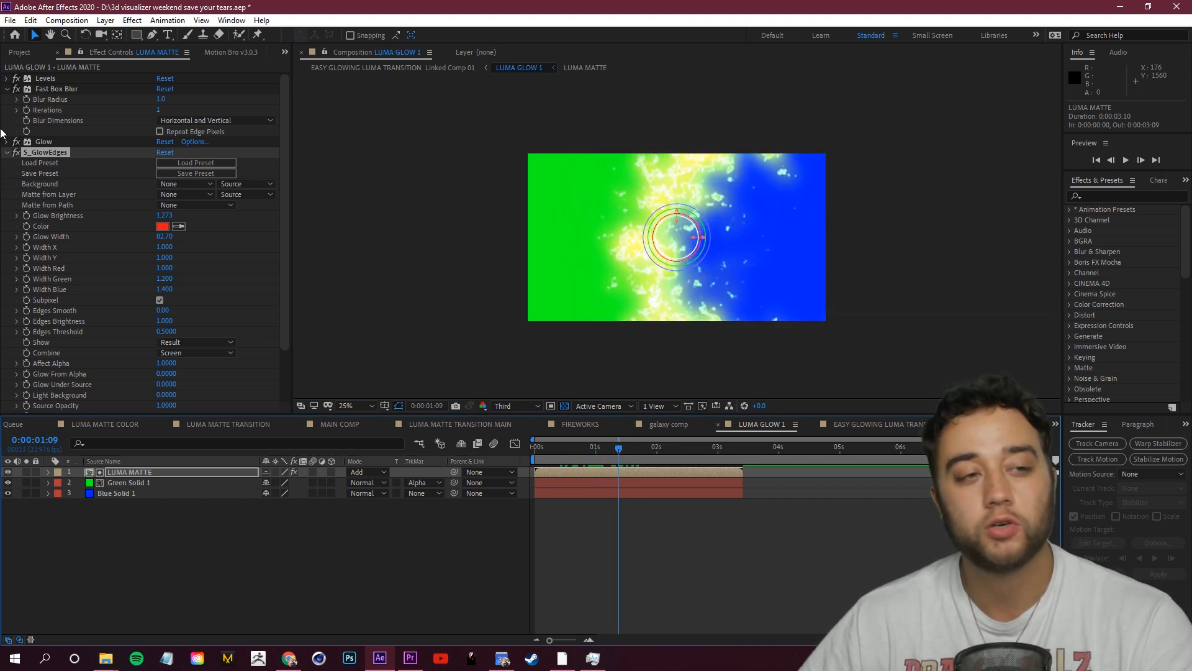
Disable S_GlowEdges and Glow on the LUMA MATTE layer and collapse the expanded effect settings
left_click(15, 152)
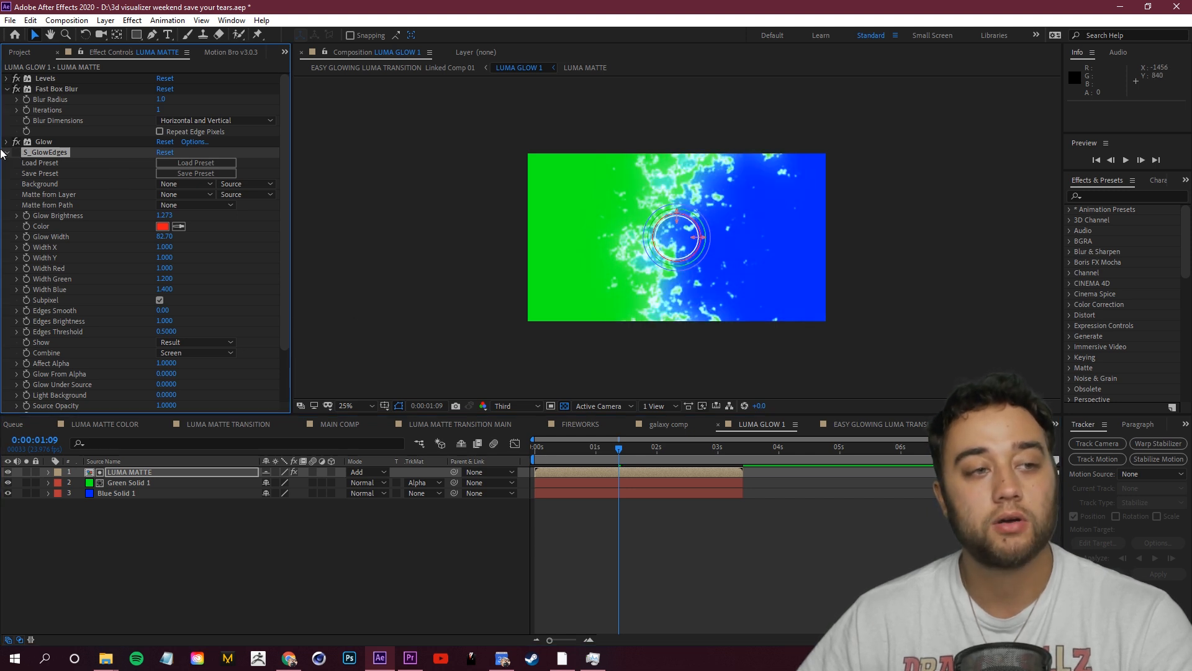
left_click(16, 141)
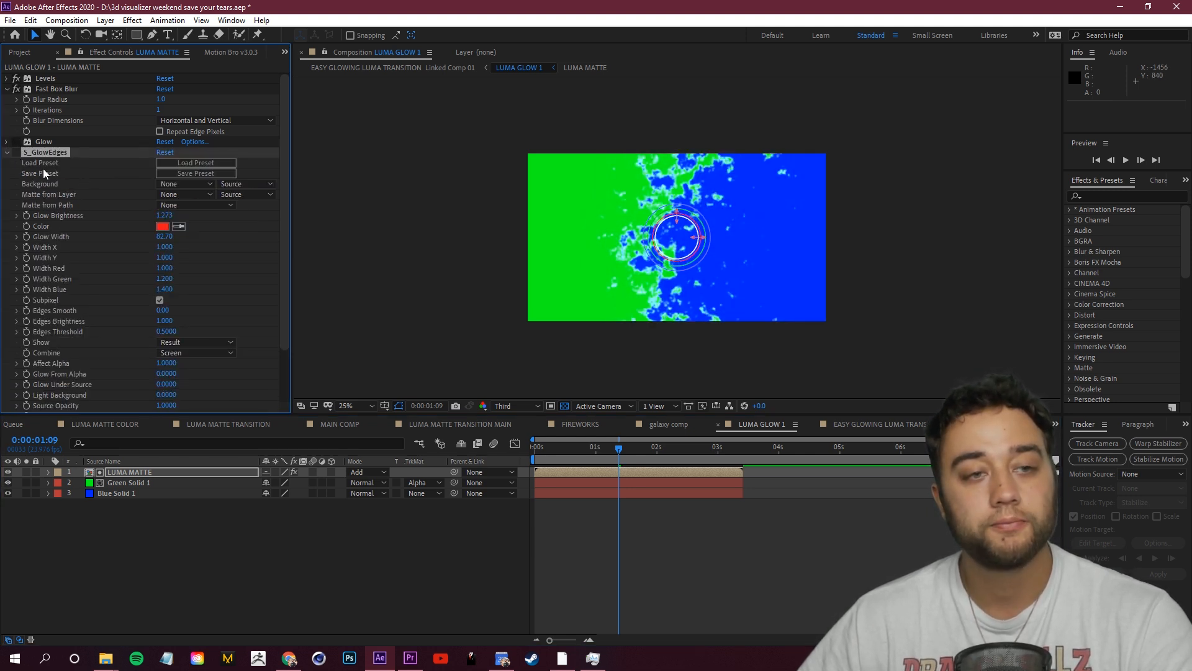
left_click(7, 89)
left_click(7, 110)
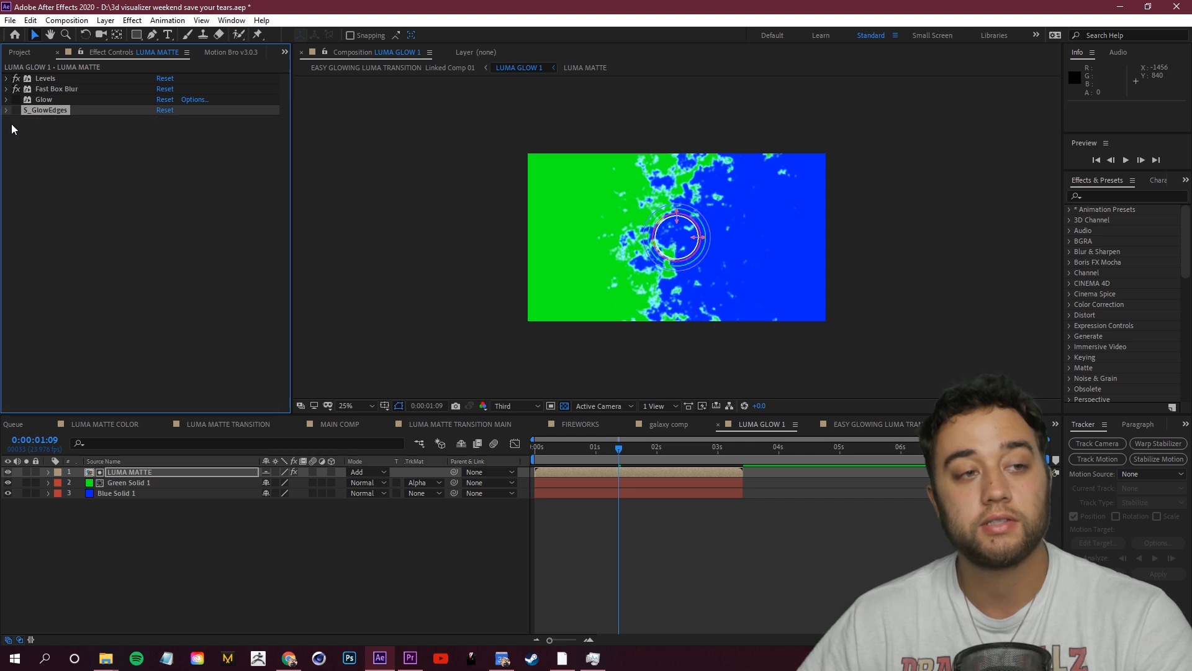
Search the effects for "ecto" and apply uni.Ecto to the LUMA MATTE layer
left_click(1123, 196)
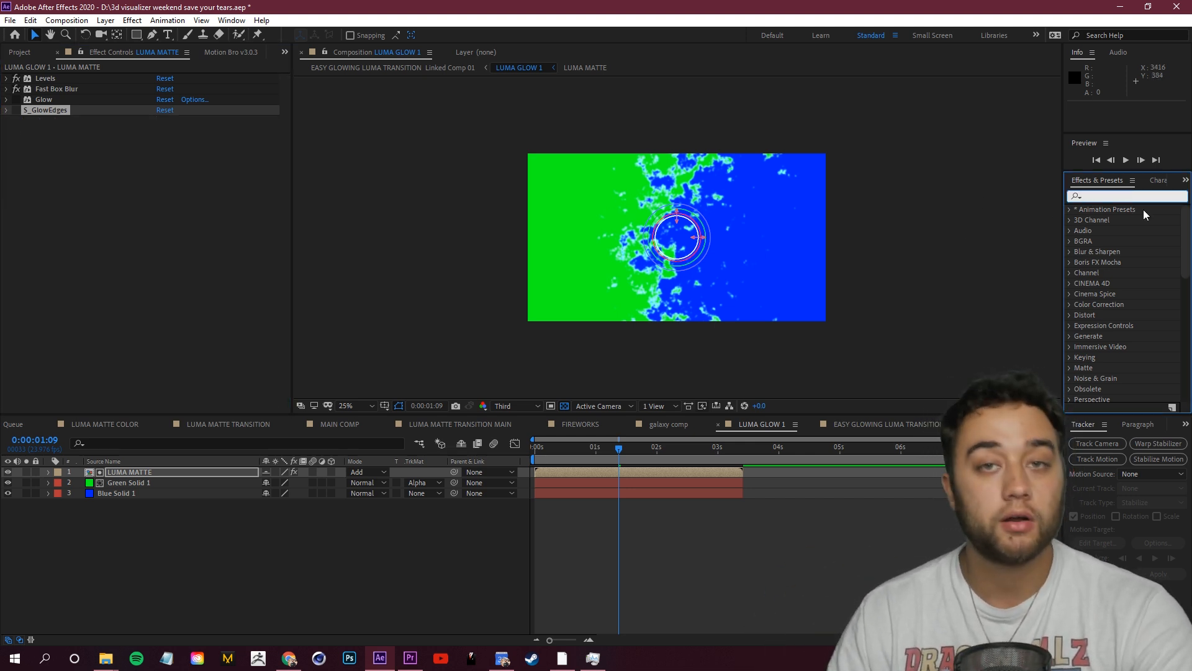
left_click(1127, 196)
type("ect")
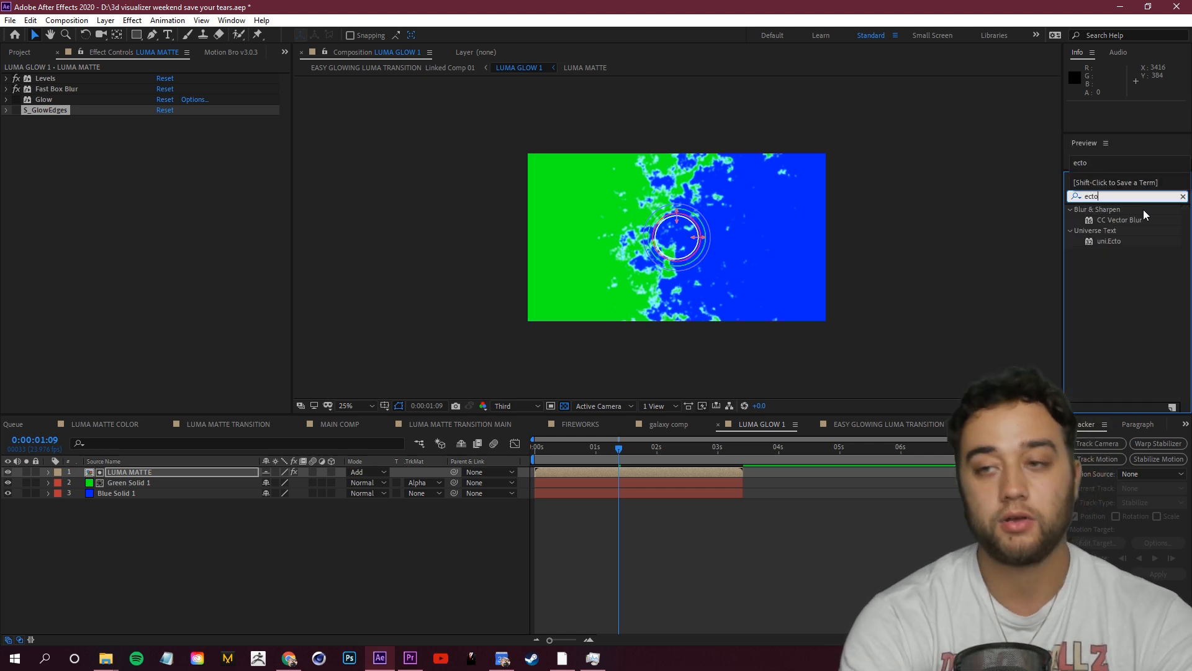
type("o")
left_click_drag(1109, 242, 171, 473)
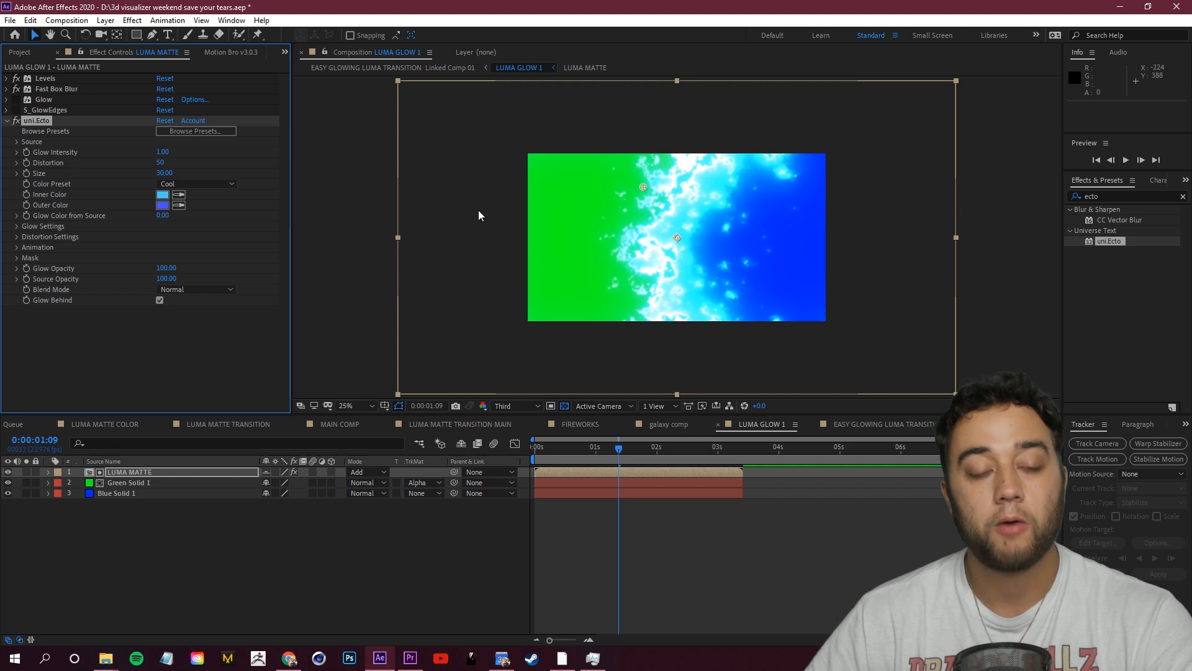
Try the Warm, Slimer, Aqualight and Cool color presets on uni.Ecto
left_click(210, 184)
left_click(186, 205)
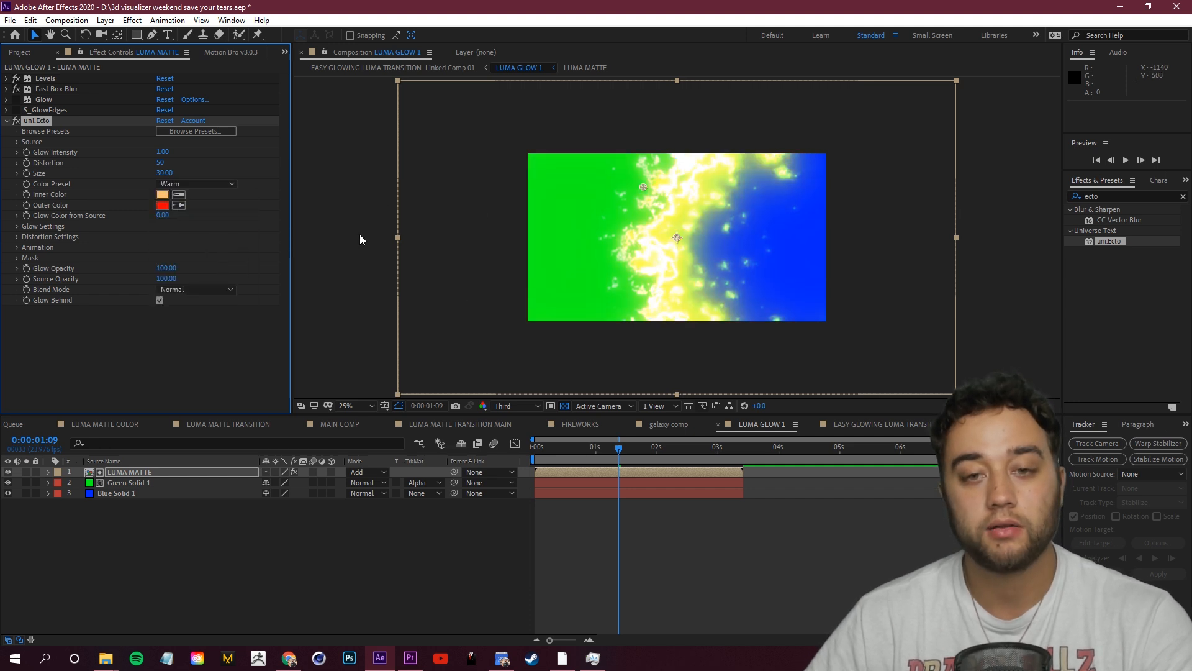
left_click(175, 184)
left_click(211, 279)
left_click(195, 187)
left_click(210, 239)
left_click(198, 182)
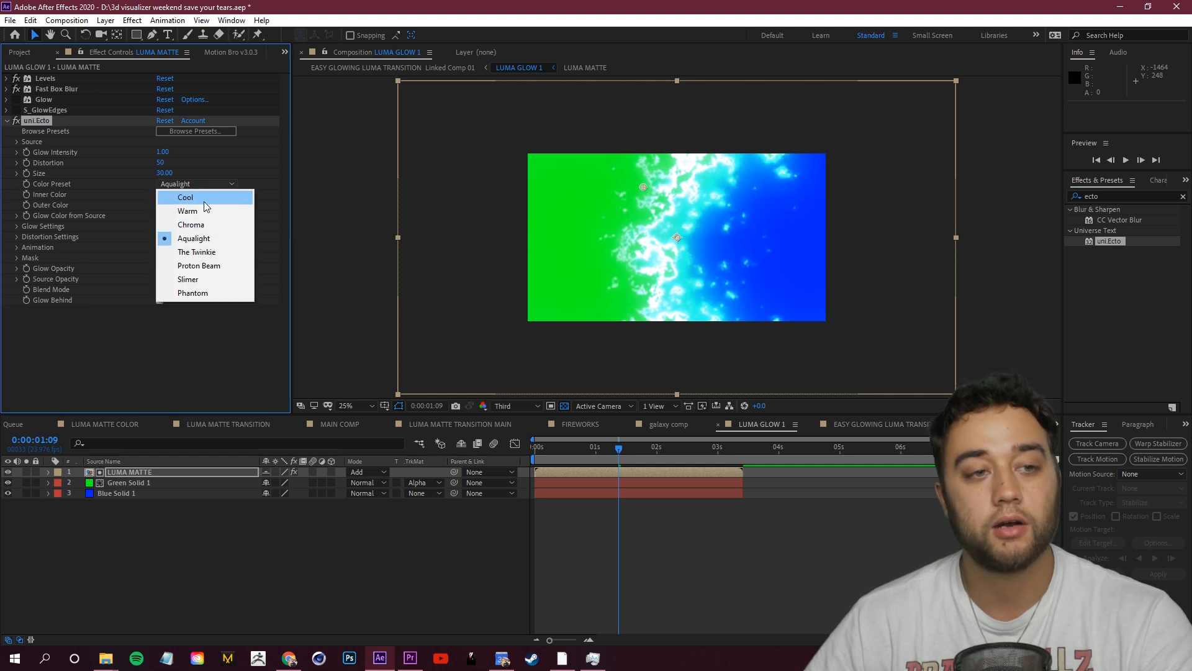
left_click(204, 197)
Set uni.Ecto's color preset to Warm and scrub the LUMA GLOW 1 transition
left_click(205, 185)
left_click(186, 206)
left_click_drag(611, 447, 595, 453)
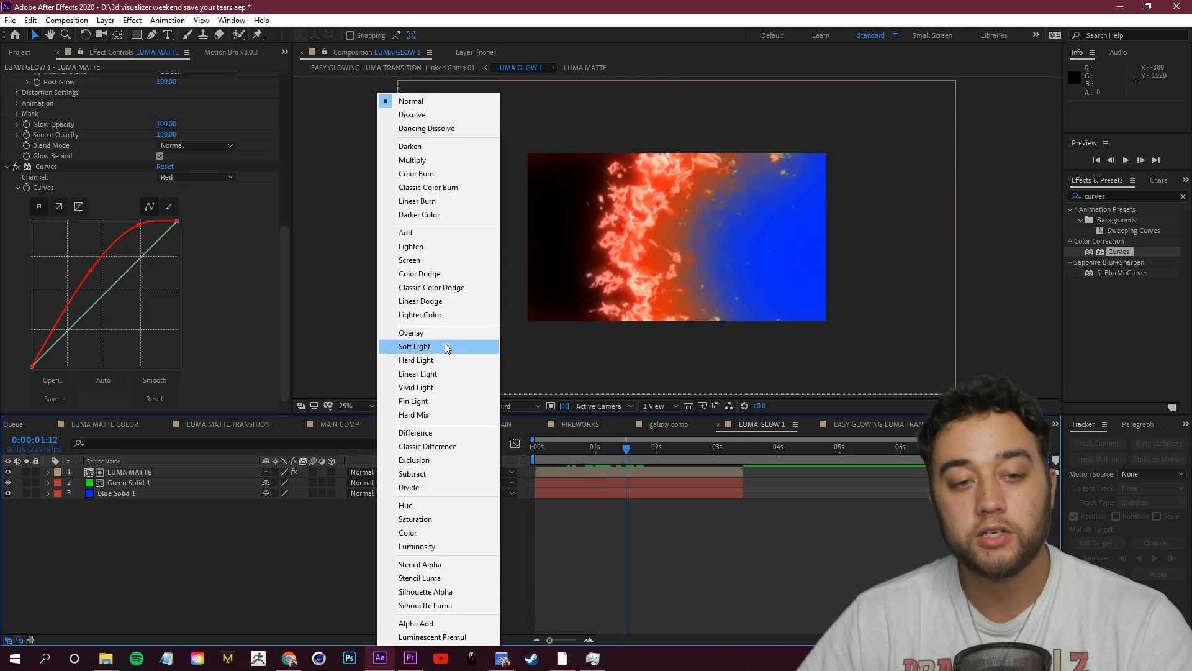
Try Soft Light on the LUMA MATTE layer, set its blending mode to Add, and preview the transition
left_click(414, 346)
left_click(372, 474)
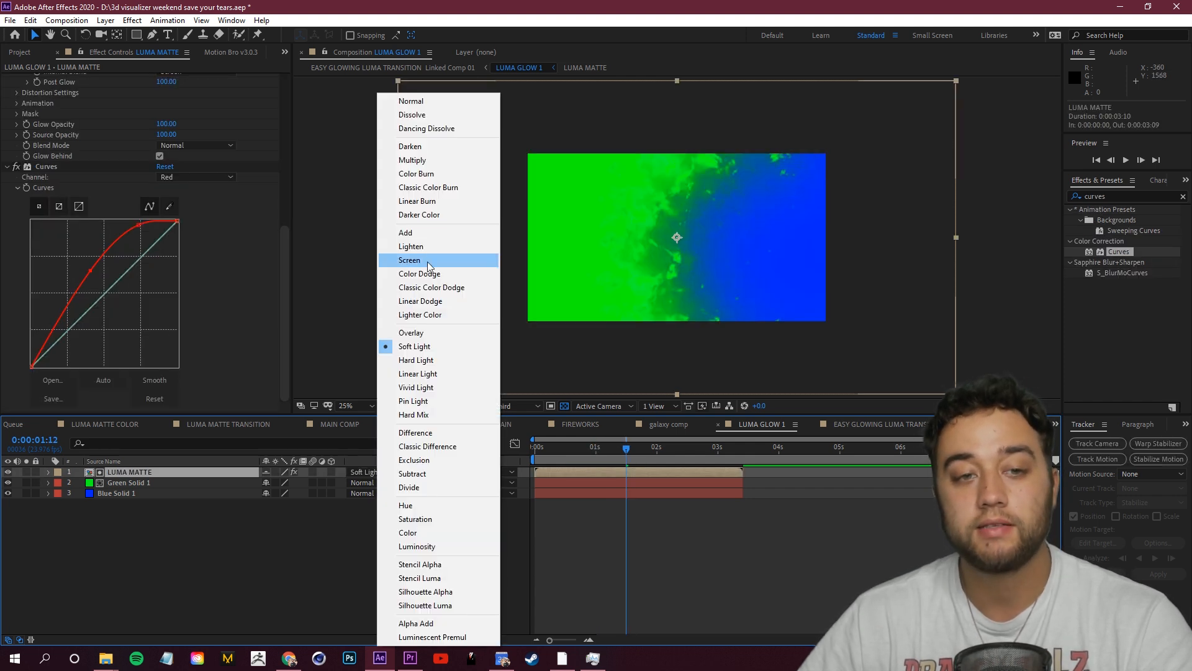
left_click(406, 232)
key("space")
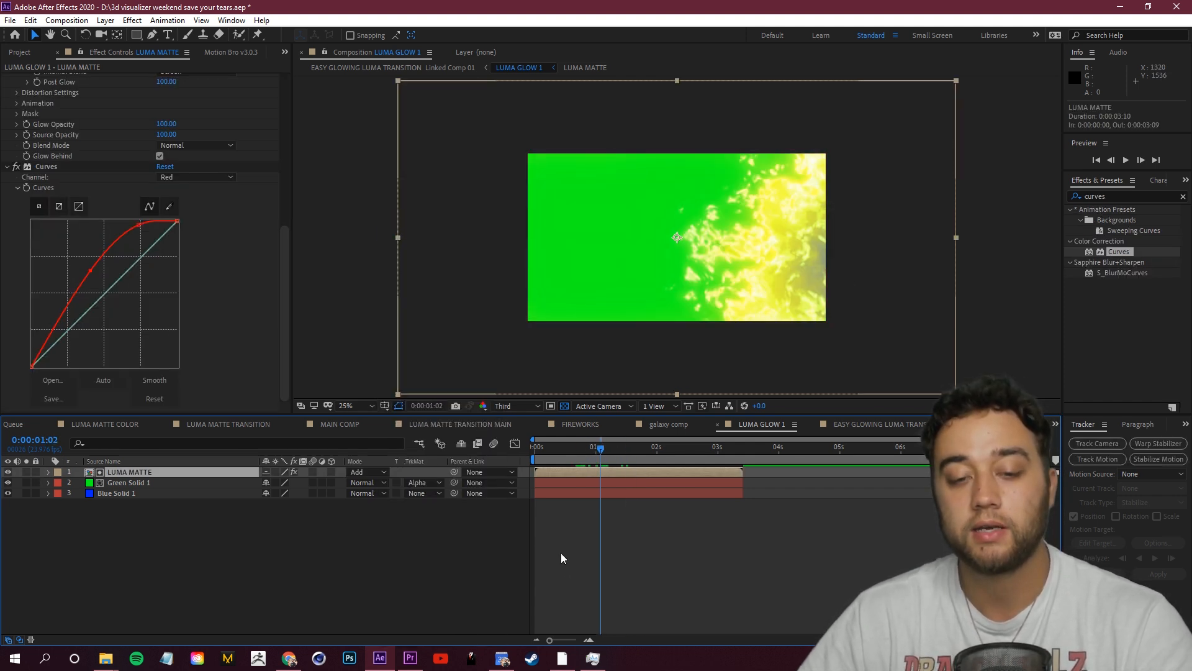
left_click(367, 472)
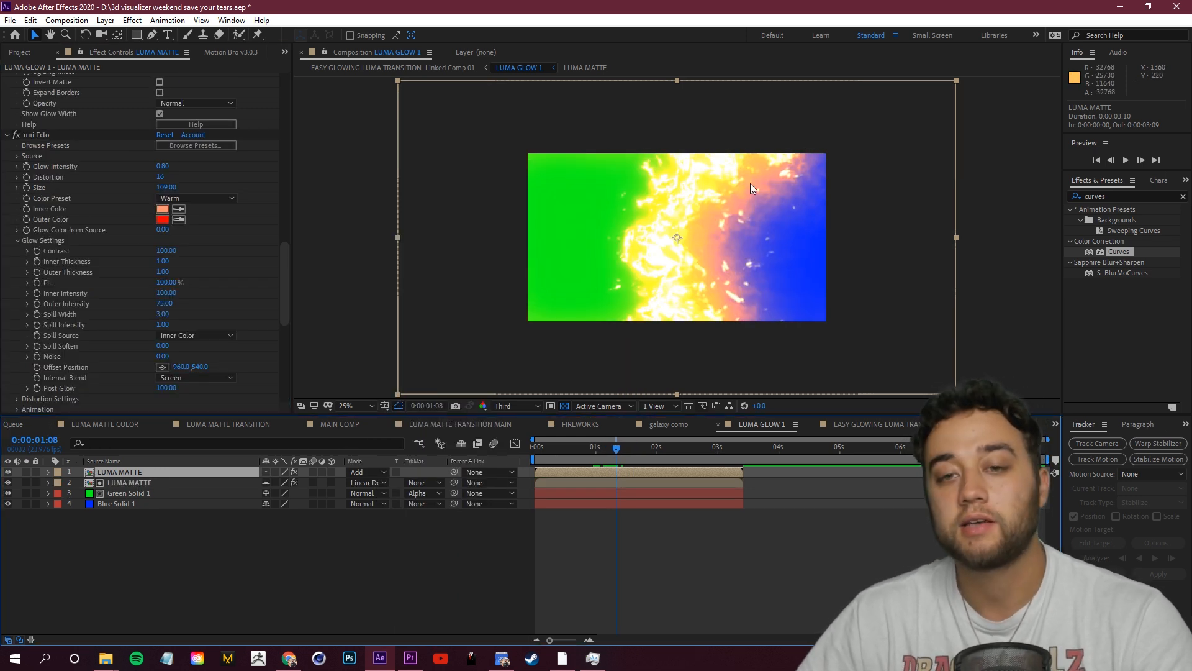
Scrub through LUMA GLOW 1 to check the fiery glow of the two stacked LUMA MATTE layers
left_click_drag(621, 447, 645, 451)
mouse_move(622, 451)
left_mouse_down()
mouse_move(684, 455)
mouse_move(662, 460)
mouse_move(673, 466)
mouse_move(697, 458)
mouse_move(607, 456)
mouse_move(679, 465)
mouse_move(636, 456)
left_mouse_up()
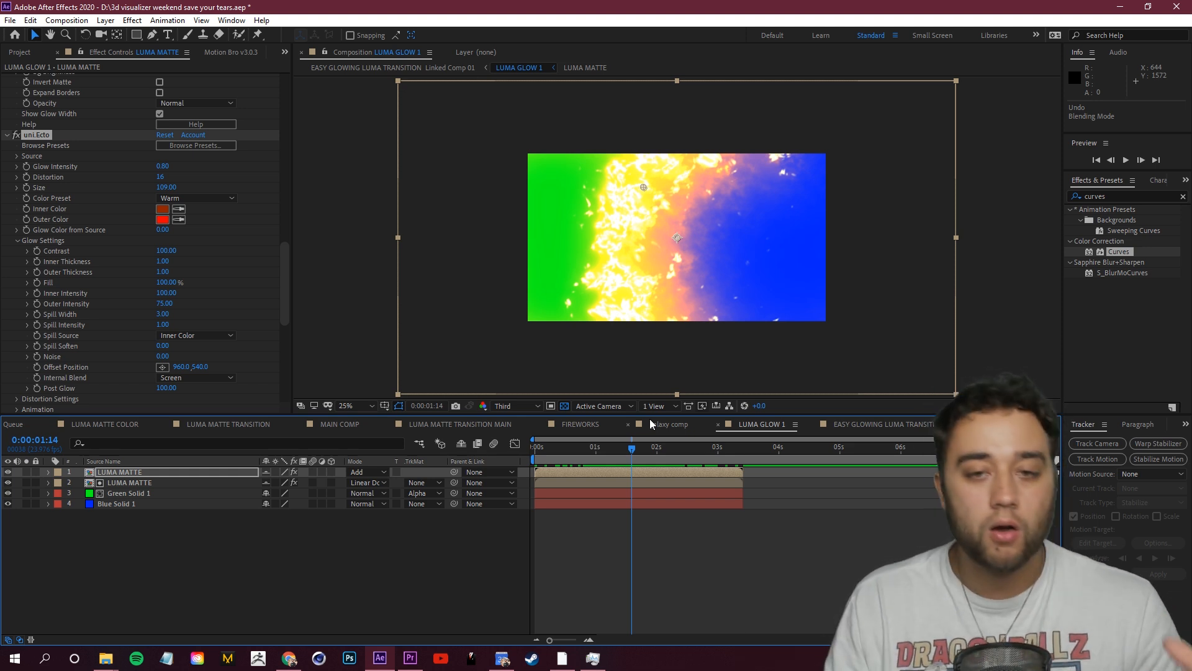
left_click(613, 448)
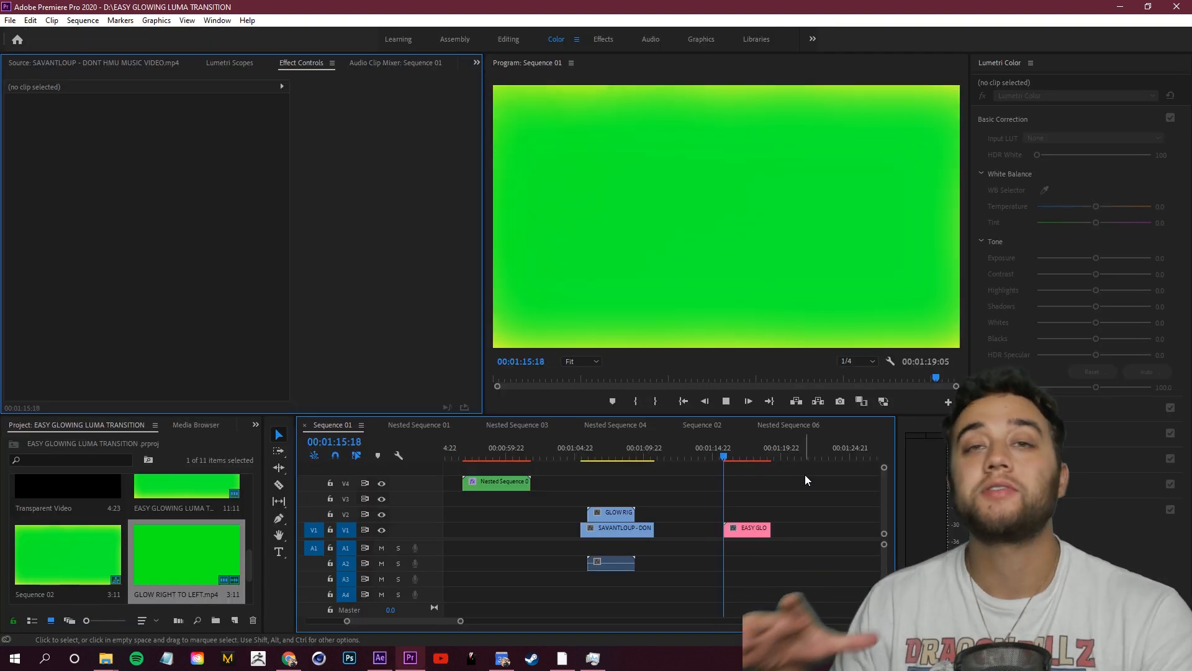
In Premiere Pro, preview and scrub the EASY GLOWING LUMA TRANSITION linked comp clip in Sequence 01
key("space")
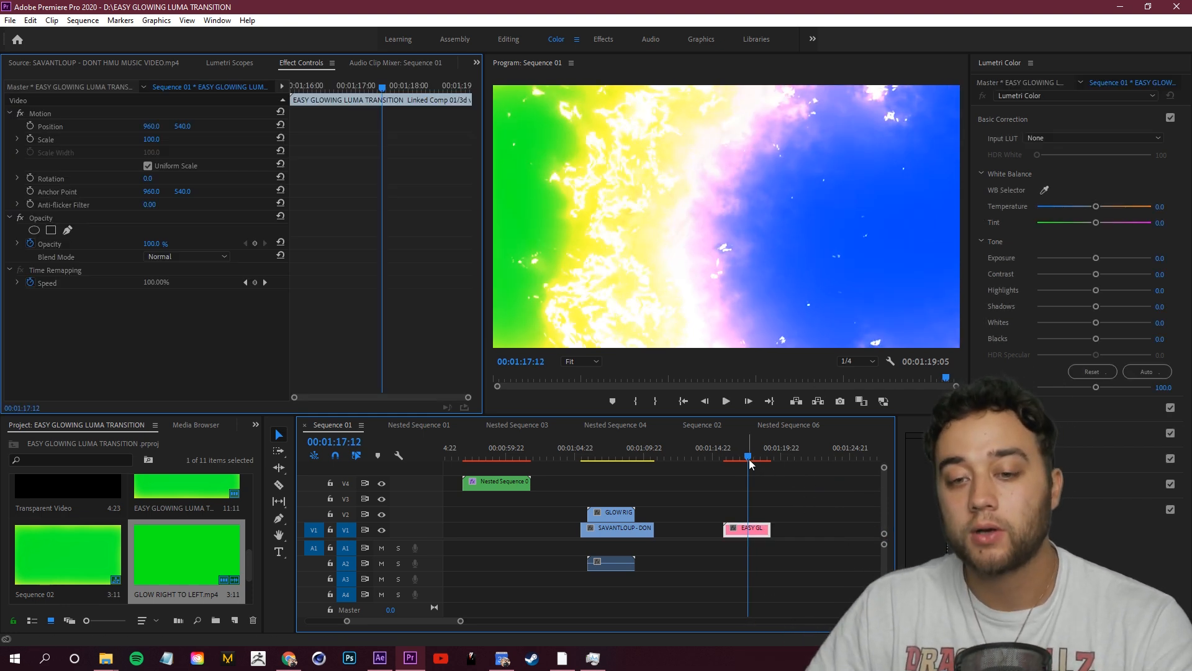
left_click(752, 458)
left_click_drag(754, 458, 758, 458)
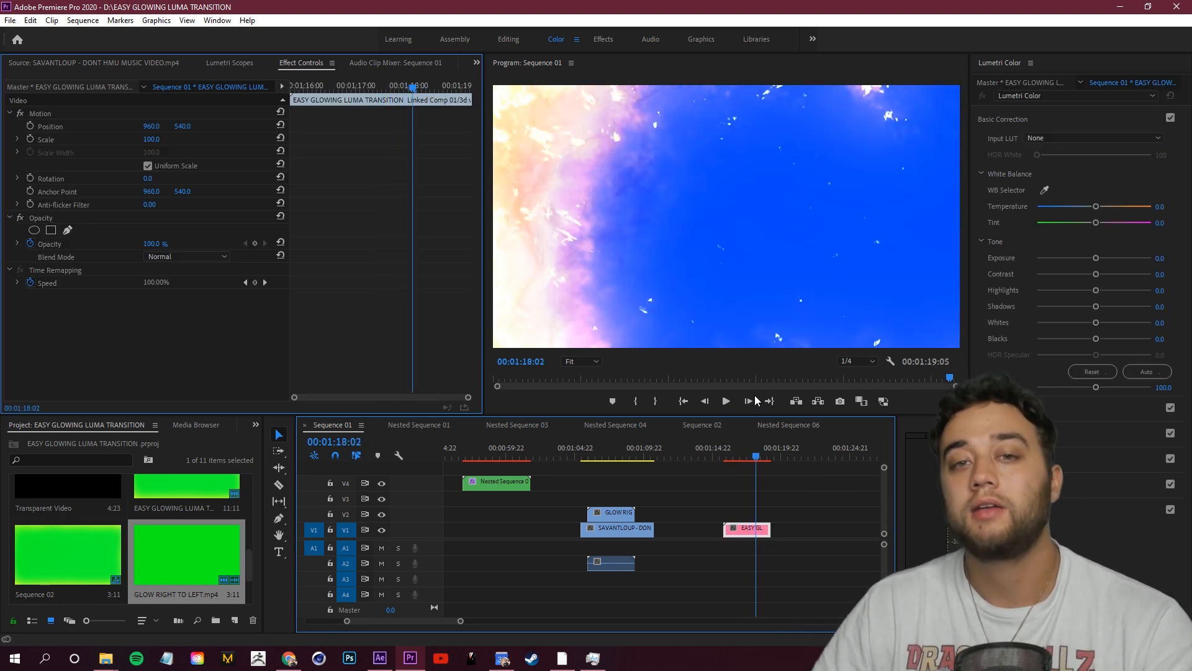
left_click(799, 504)
left_click(749, 458)
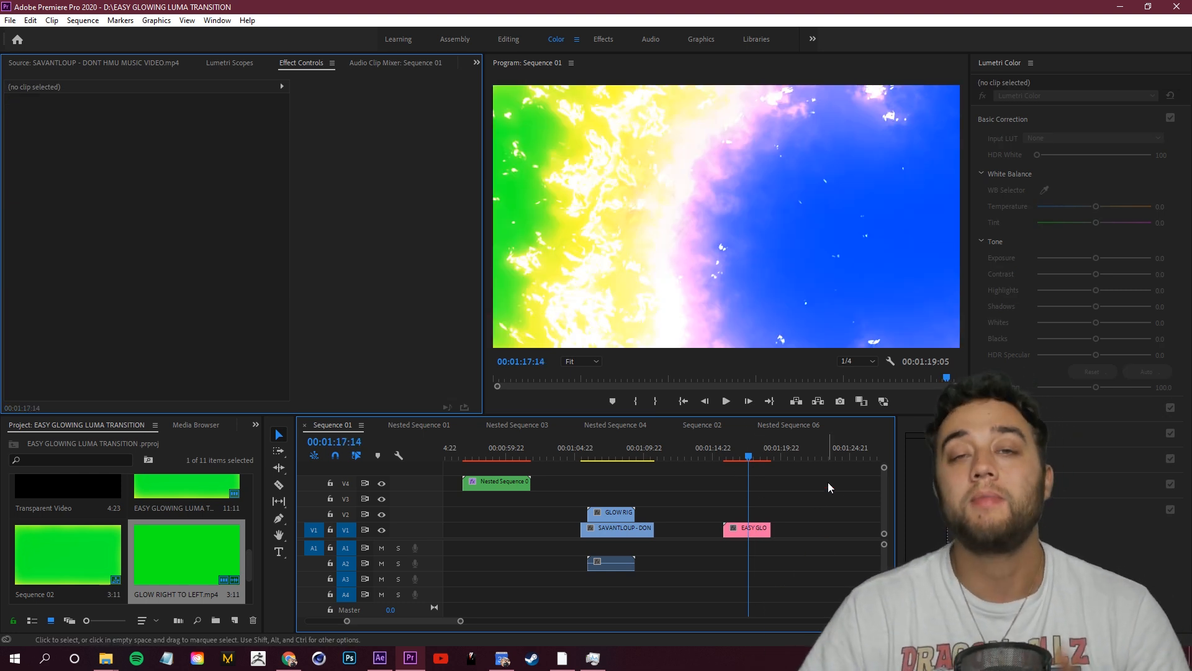